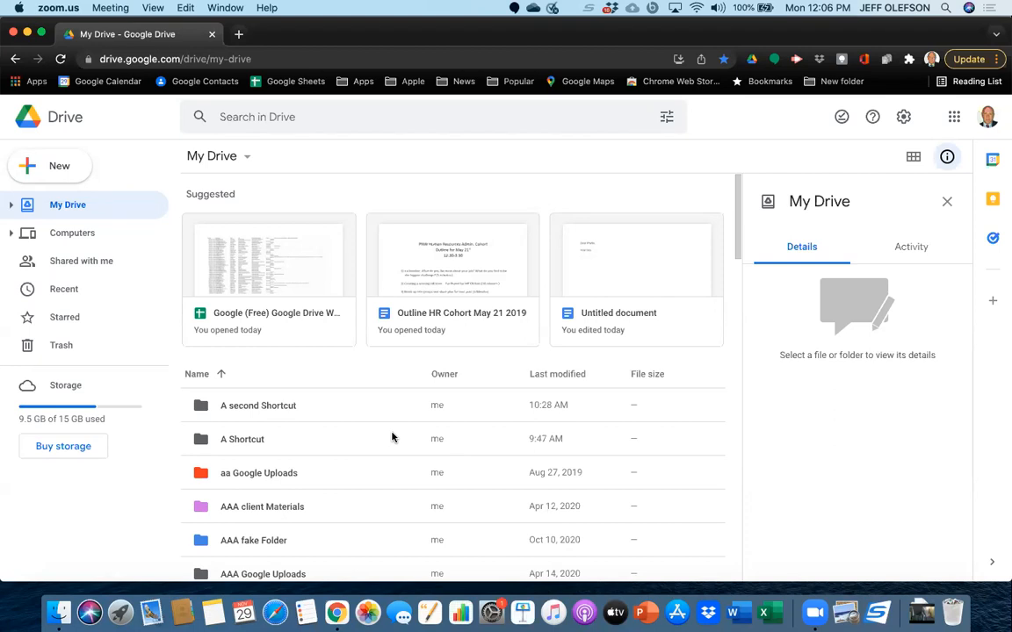
Look through the folders and loose files listed in My Drive.
scroll(369, 430, "down", 15)
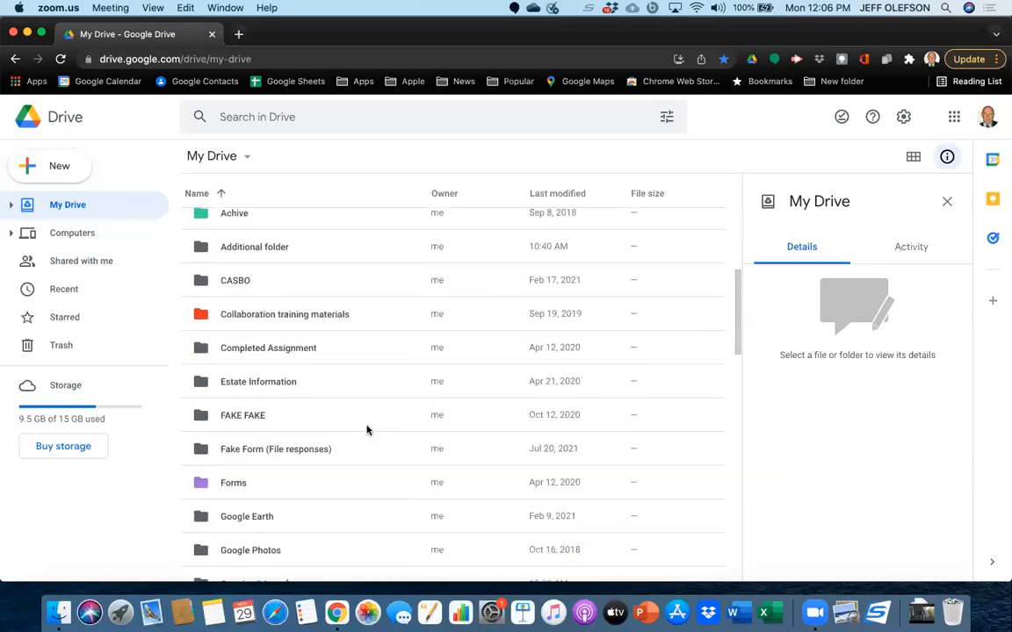
scroll(367, 429, "down", 5)
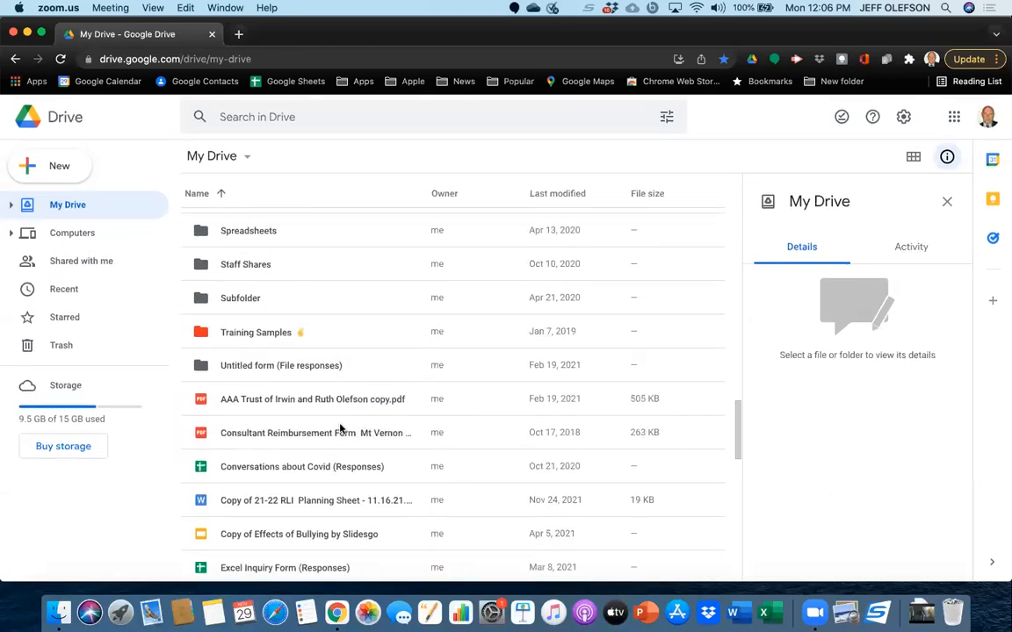
scroll(341, 429, "down", 10)
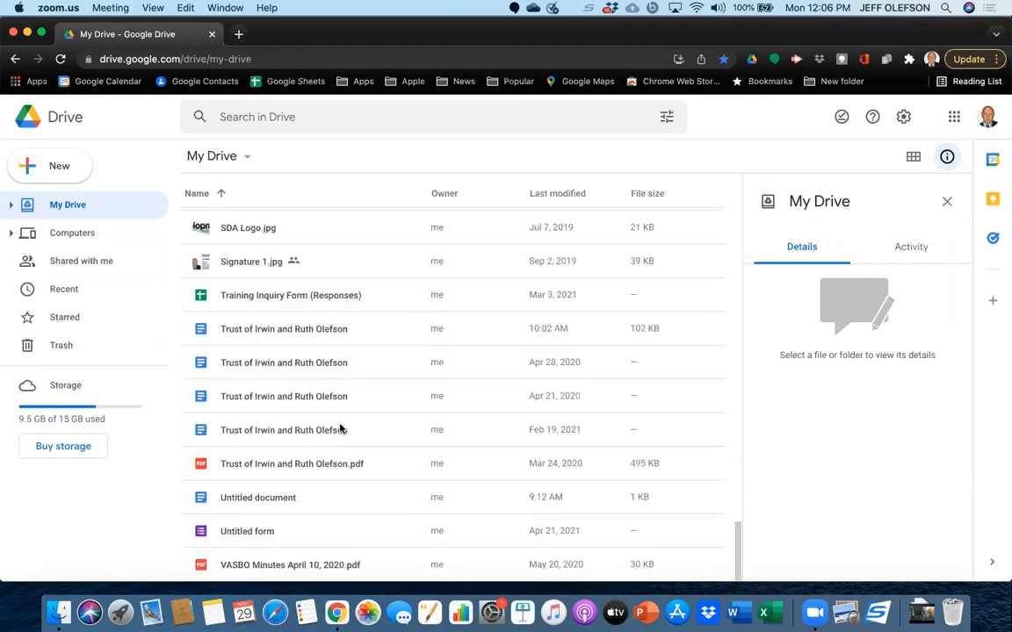
scroll(341, 429, "up", 10)
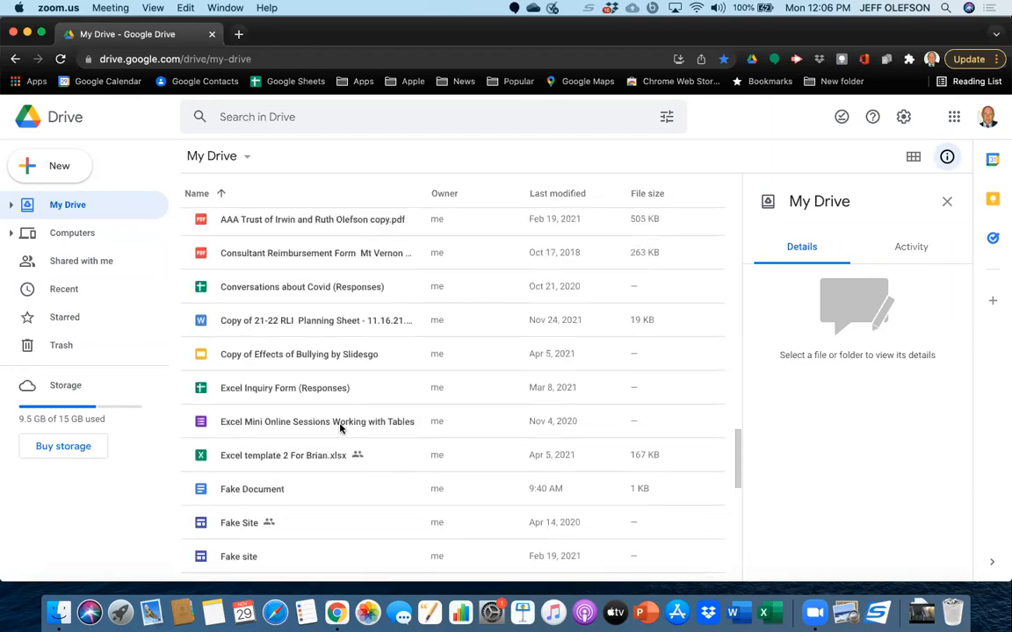
scroll(341, 428, "up", 2)
scroll(341, 429, "down", 5)
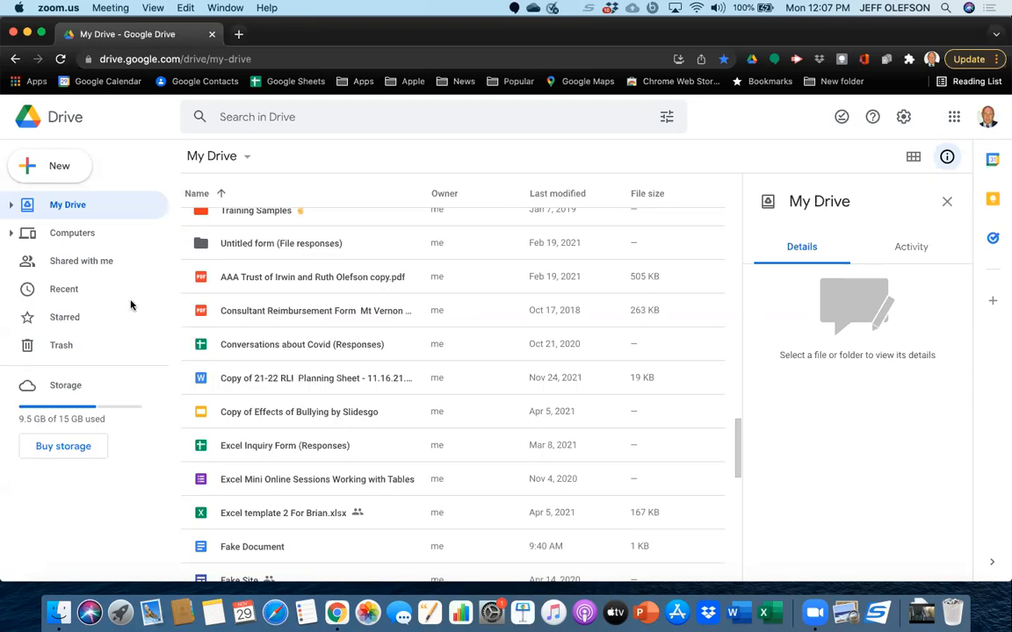
scroll(282, 337, "up", 15)
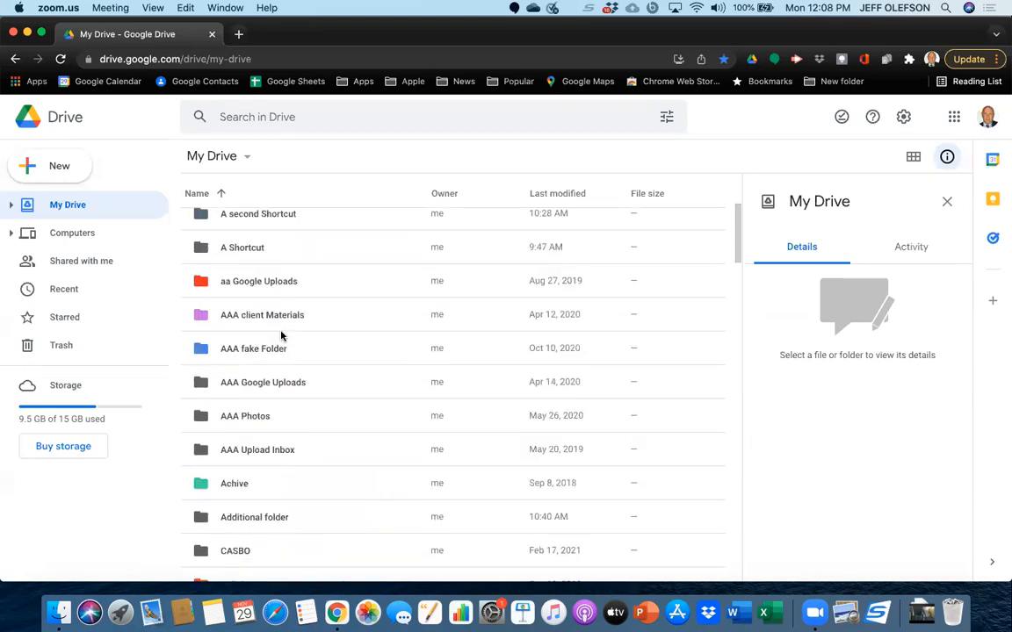
scroll(281, 336, "down", 4)
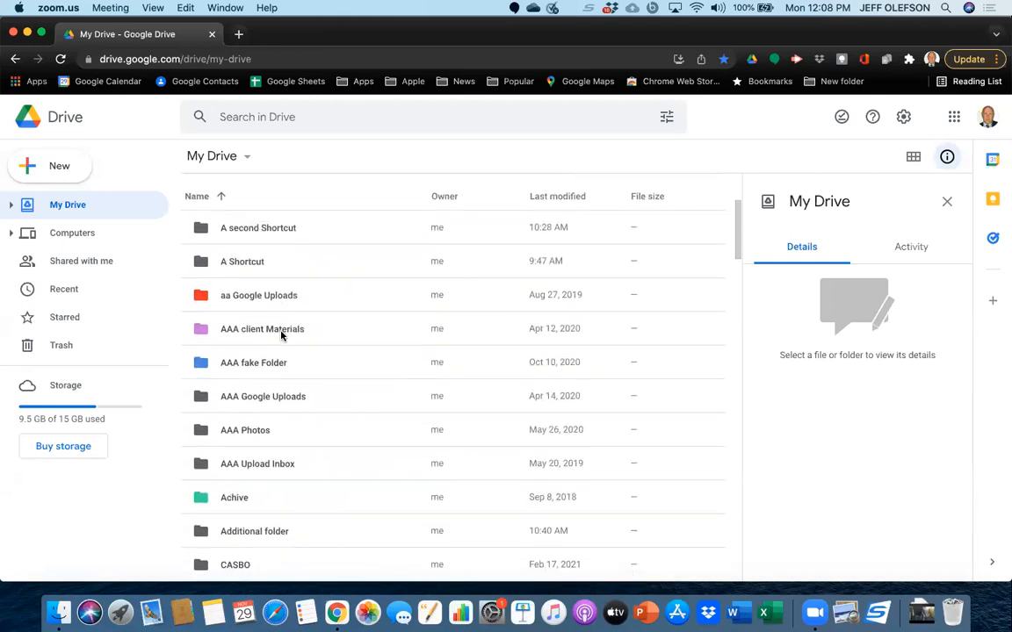
scroll(281, 336, "up", 4)
scroll(281, 336, "down", 1)
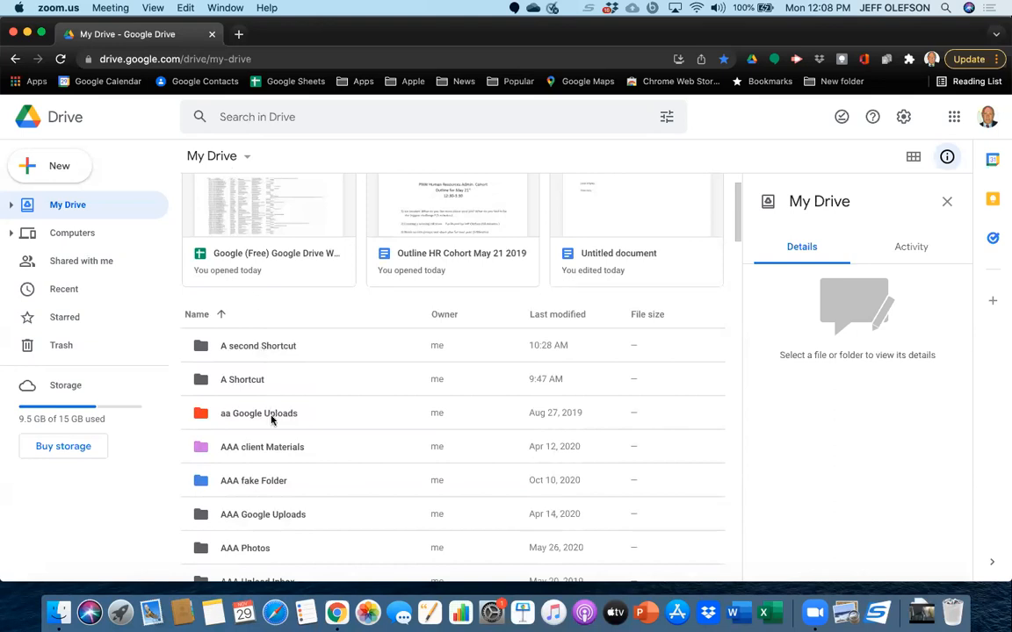
Browse the AAA client Materials folder, looking inside its MDDC ASBO and AAA Somers subfolders, and return to My Drive.
left_click(274, 448)
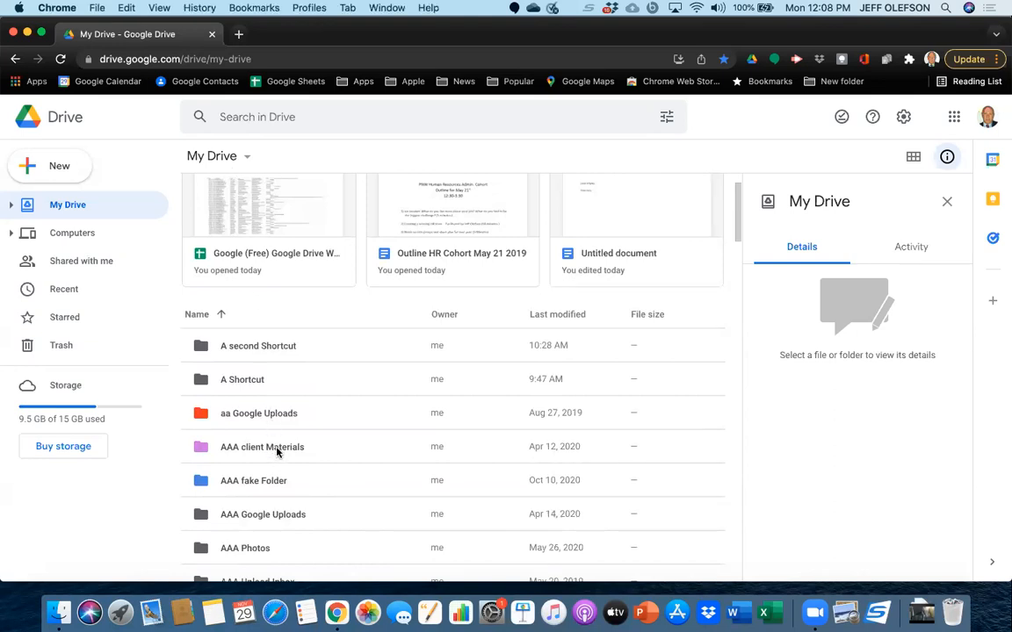
double_click(275, 449)
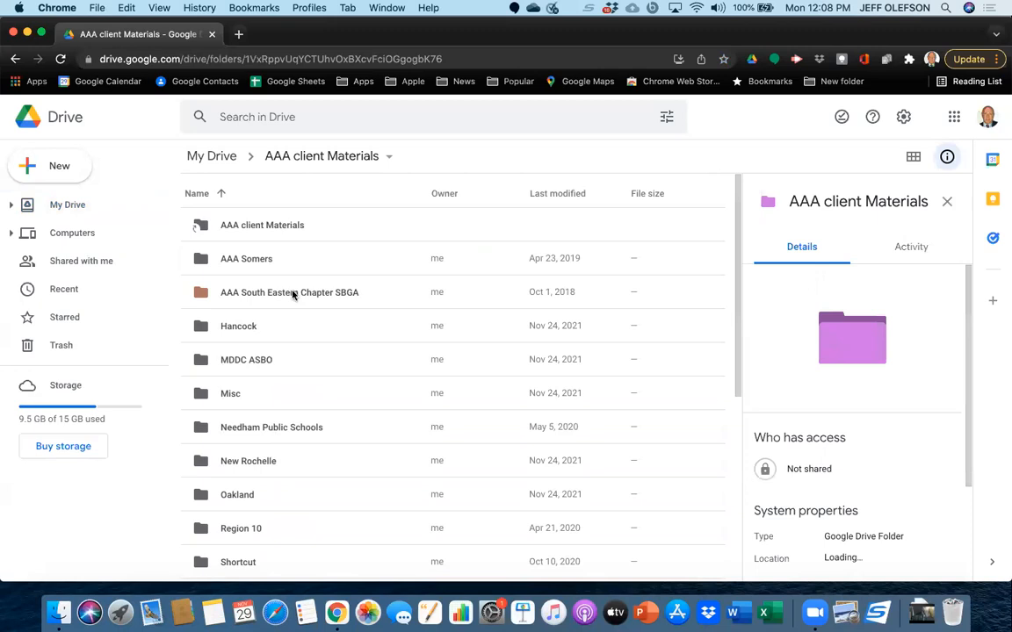
double_click(258, 362)
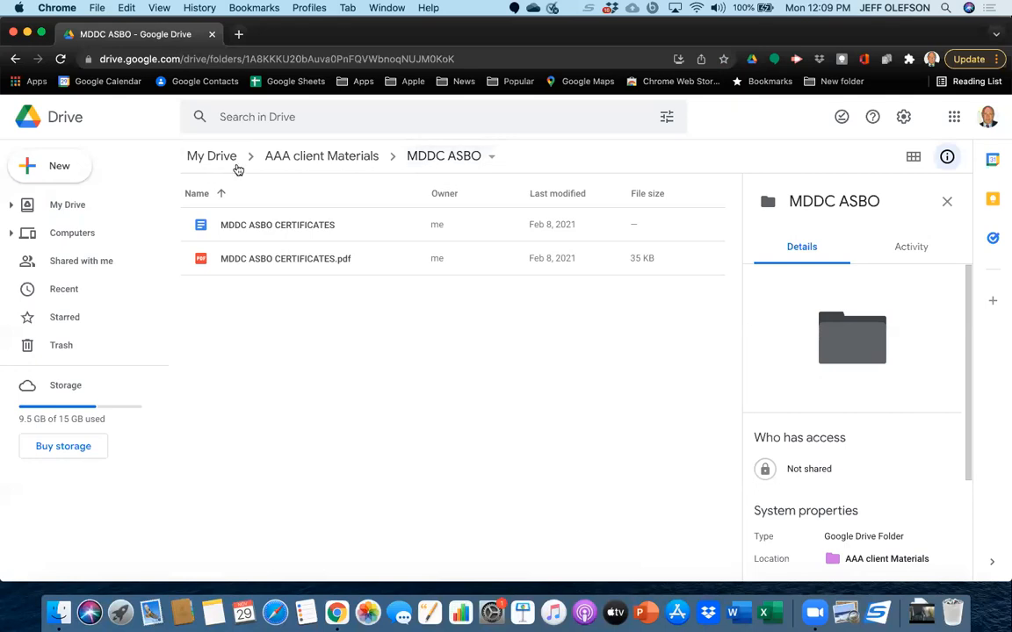
left_click(311, 164)
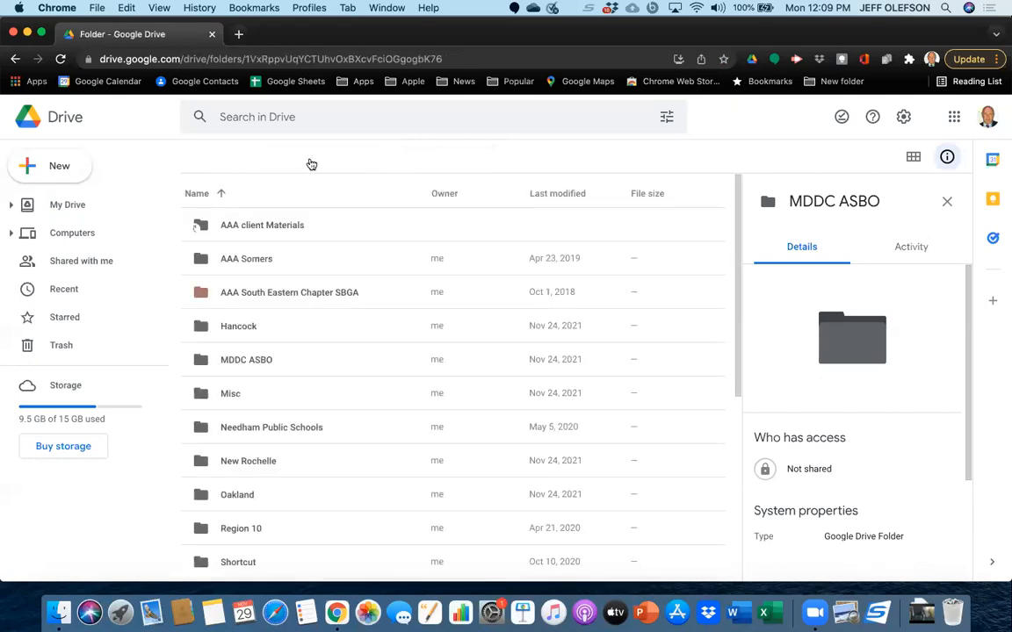
double_click(260, 260)
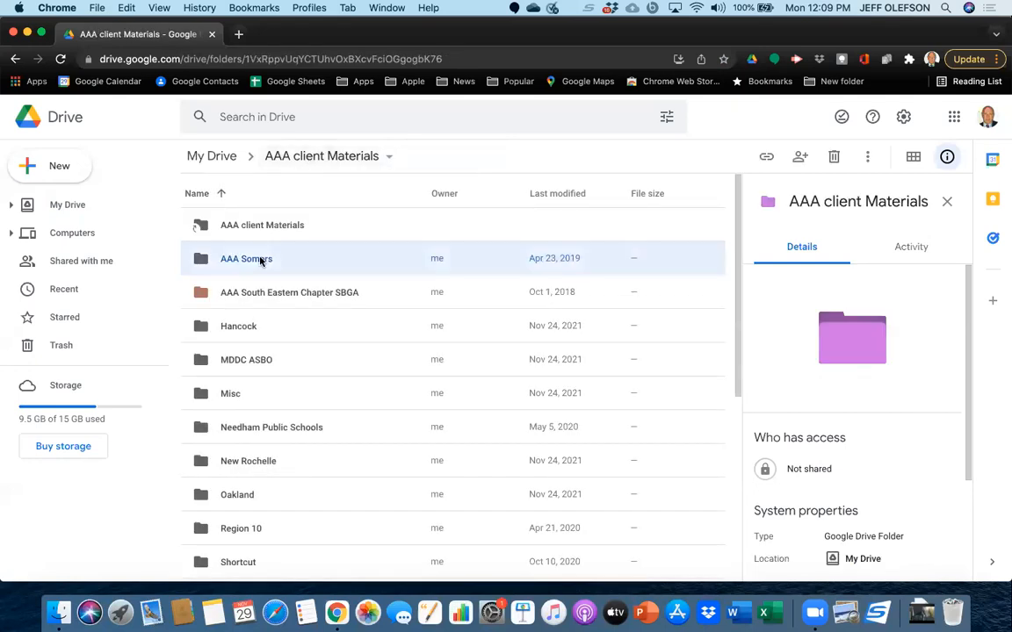
left_click(215, 159)
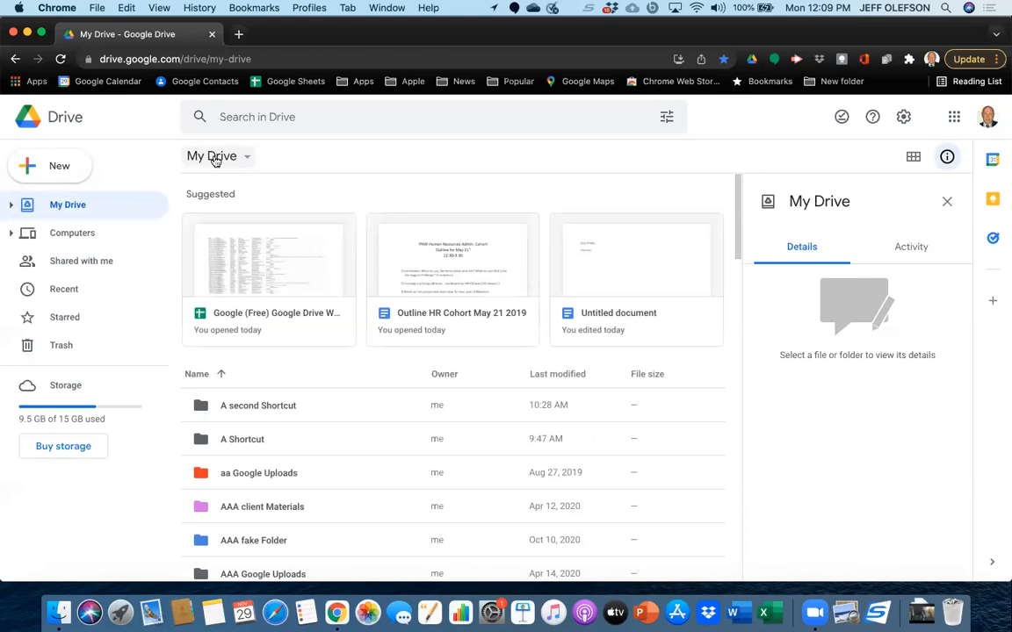
Create a new folder named "AA unfiled documents" in My Drive.
left_click(73, 177)
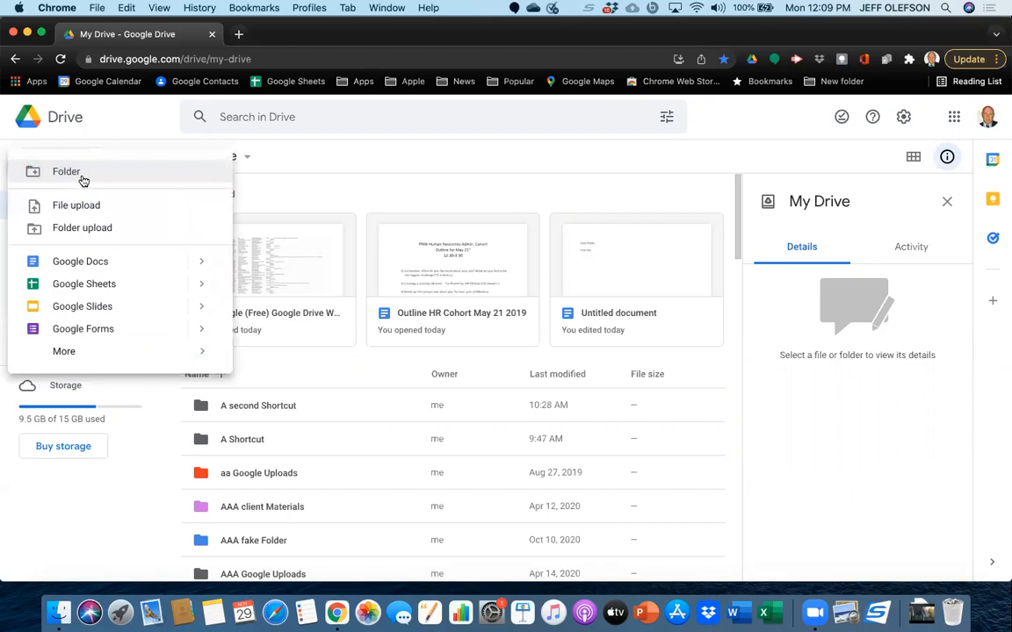
left_click(67, 172)
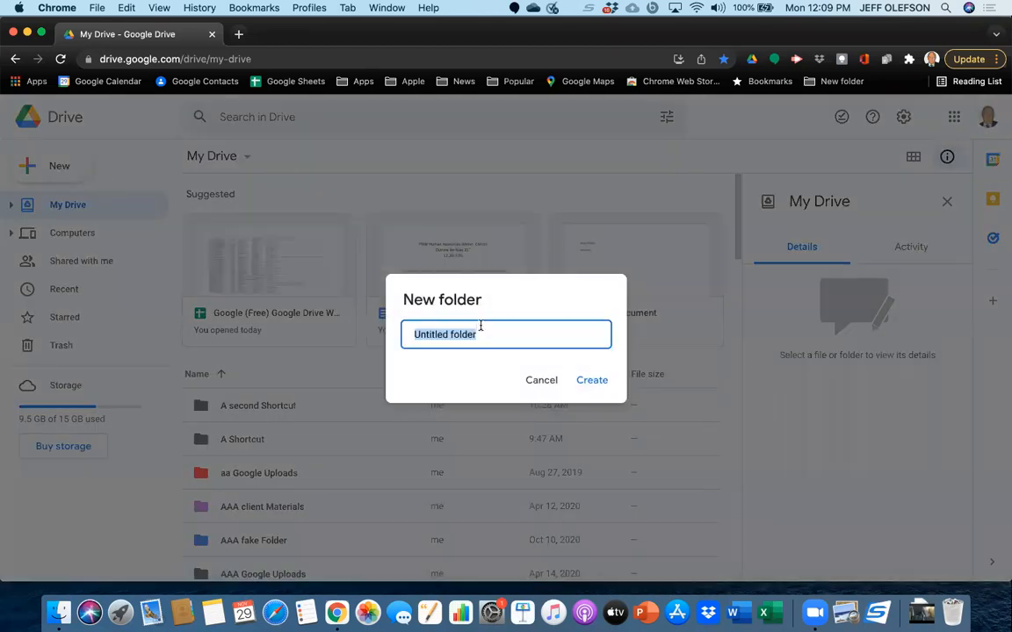
left_click(478, 332)
key("BackSpace")
key("BackSpace")
key("BackSpace")
key("BackSpace")
key("BackSpace")
key("BackSpace")
key("BackSpace")
key("BackSpace")
key("BackSpace")
key("BackSpace")
key("BackSpace")
key("BackSpace")
key("BackSpace")
key("BackSpace")
key("BackSpace")
type("AA un")
type("filed documents")
left_click(593, 383)
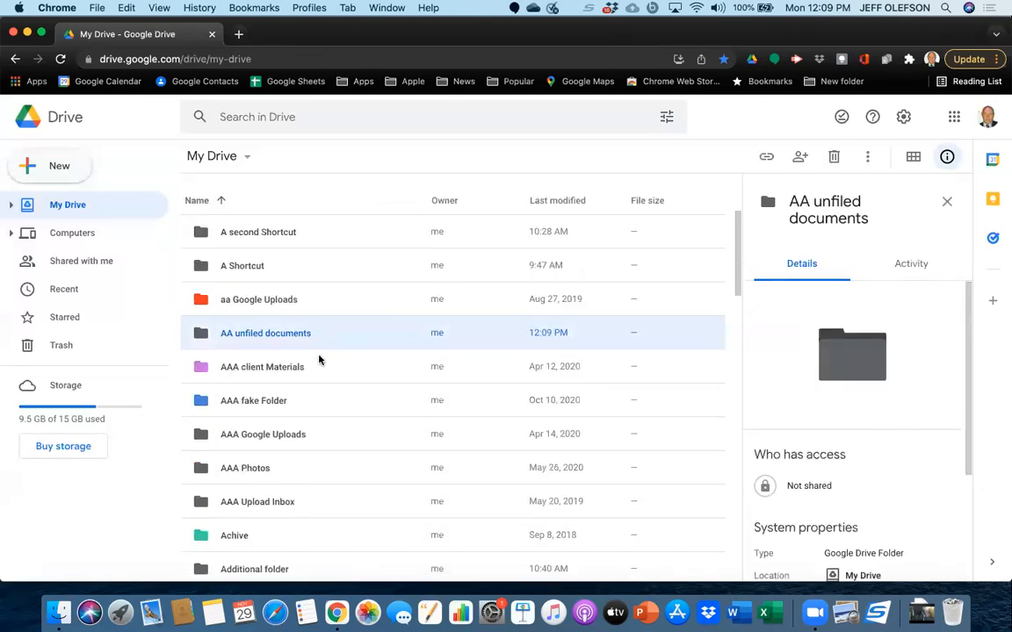
Find the loose files listed after the folders in My Drive and select the Consultant Reimbursement Form Mt Vernon PDF.
scroll(318, 359, "down", 2)
scroll(319, 359, "down", 1)
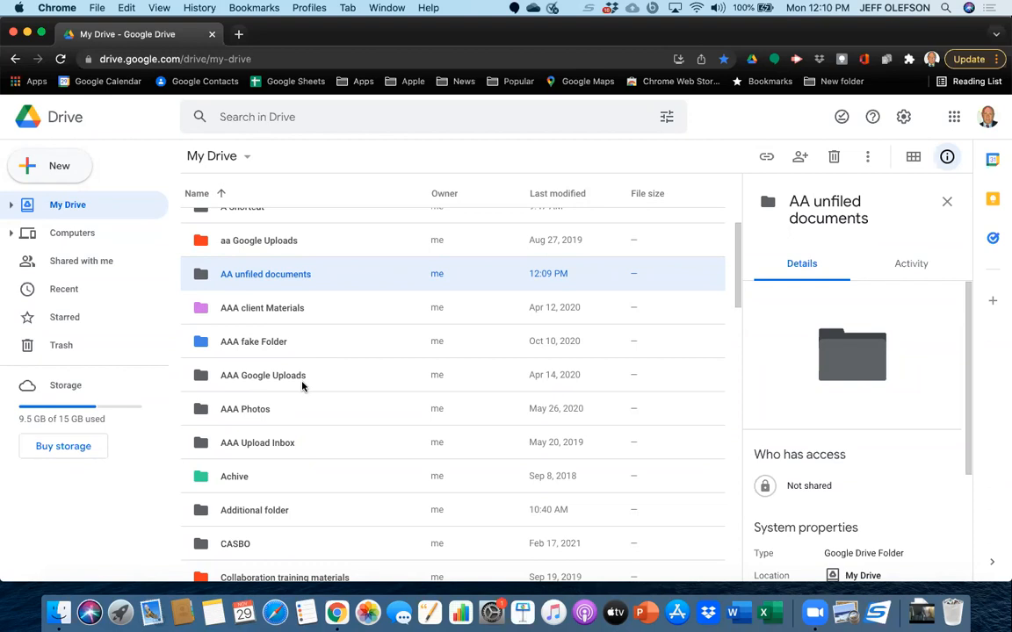
scroll(302, 384, "down", 1)
scroll(302, 384, "up", 1)
scroll(320, 451, "down", 20)
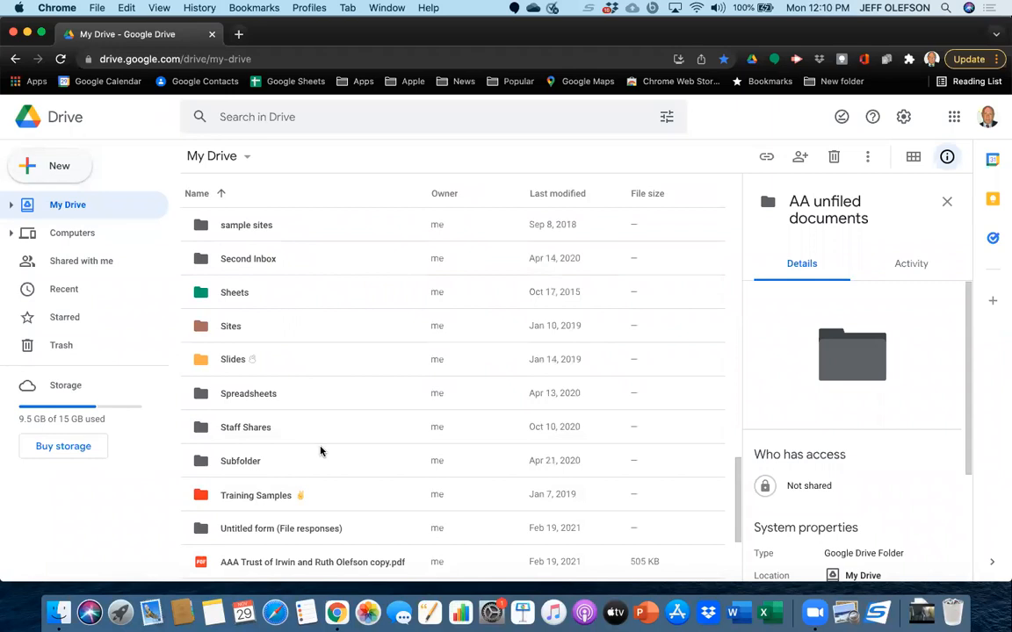
scroll(320, 452, "down", 3)
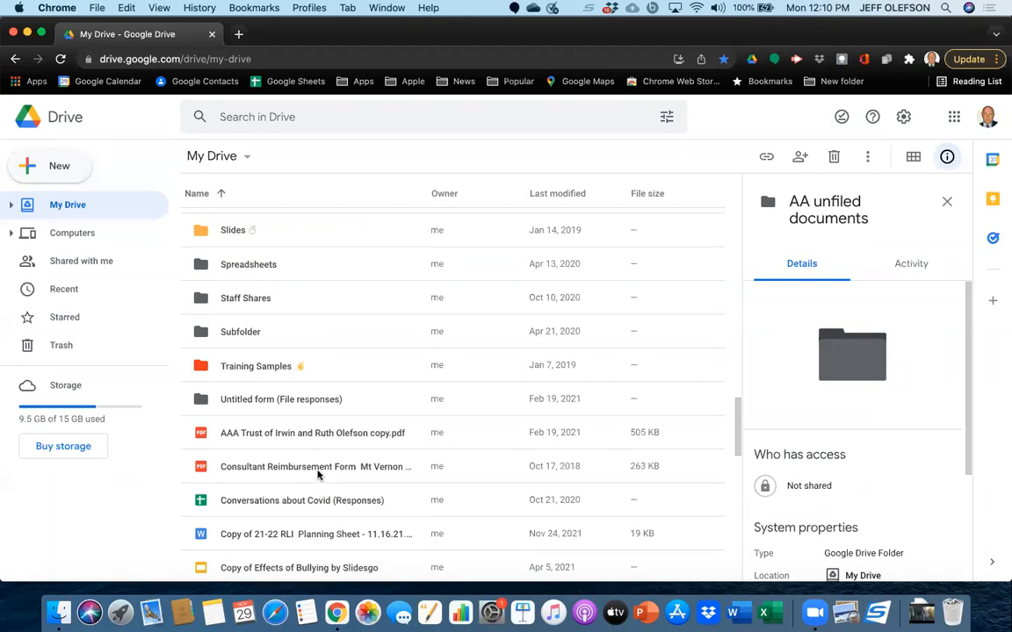
left_click_drag(318, 472, 293, 461)
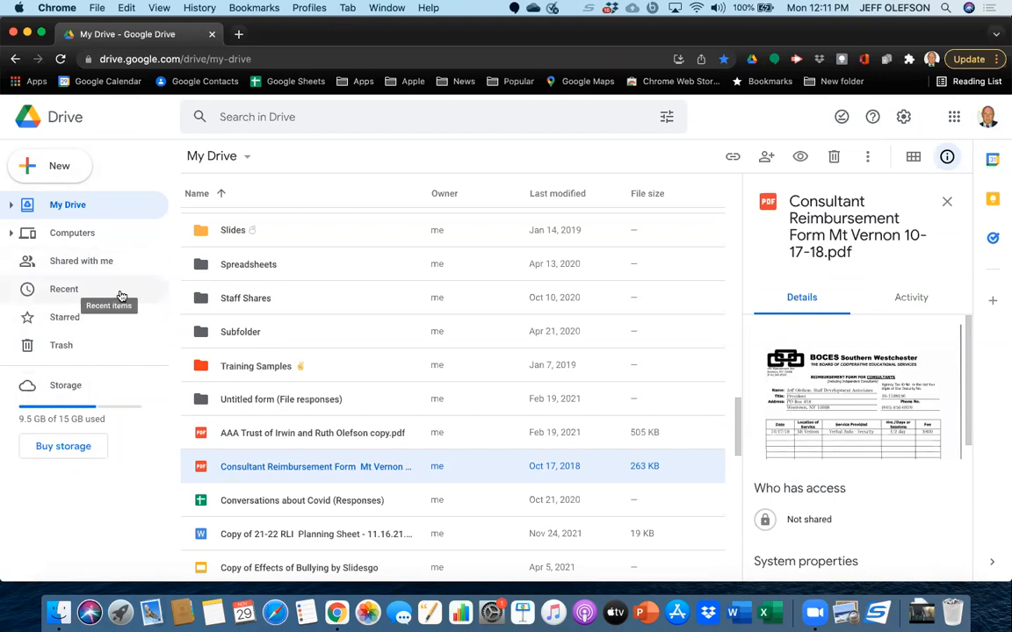
Expand the My Drive folder tree and move the Consultant Reimbursement Form Mt Vernon PDF into the "AA unfiled documents" folder.
left_click(10, 207)
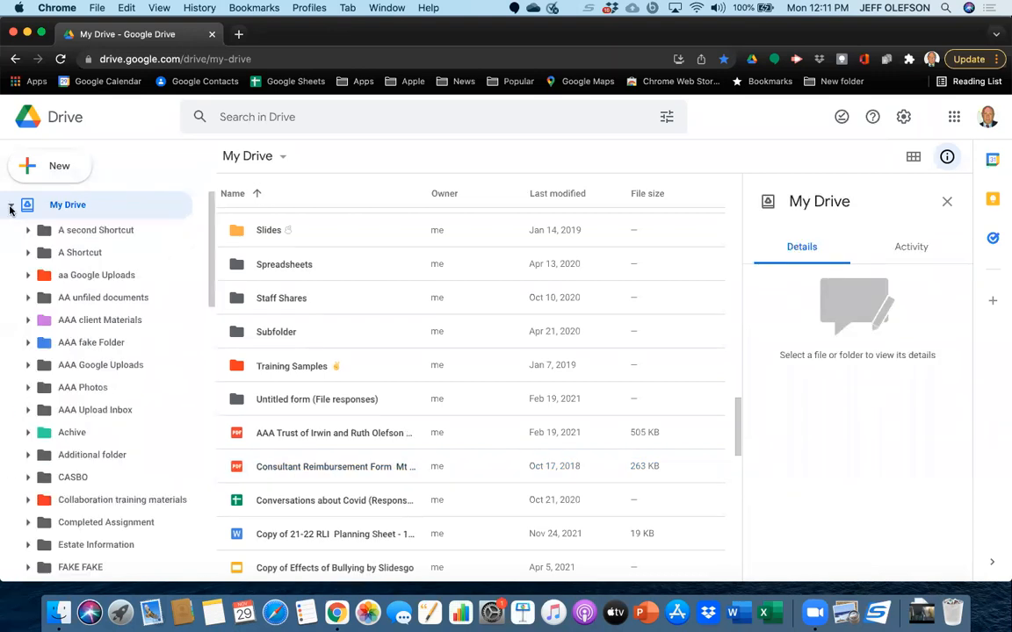
left_click(10, 208)
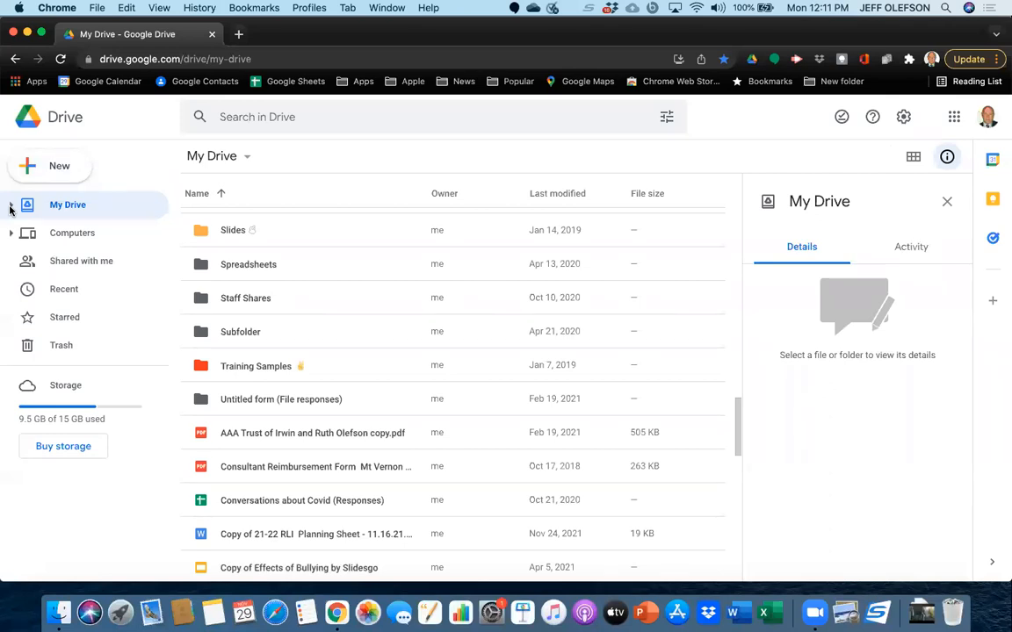
left_click(10, 208)
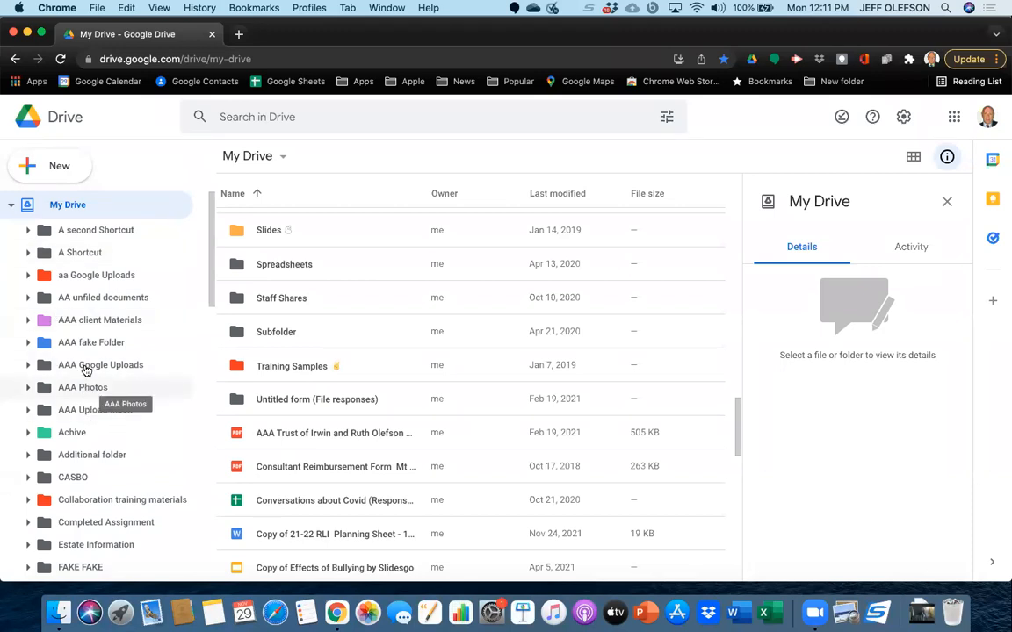
scroll(301, 474, "down", 1)
scroll(300, 474, "down", 5)
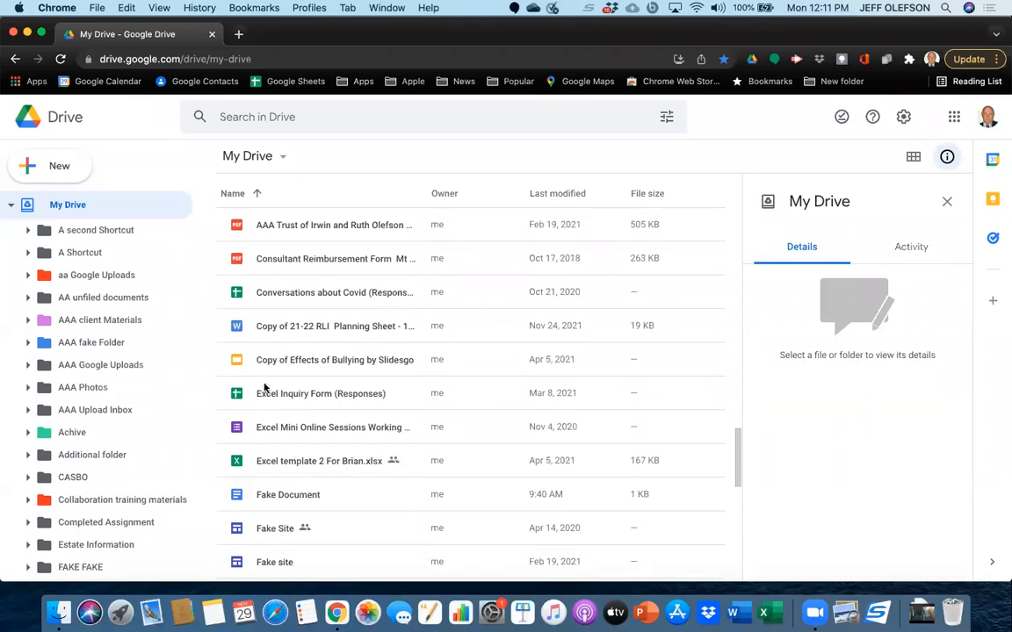
scroll(264, 387, "up", 3)
scroll(265, 387, "up", 4)
scroll(264, 387, "down", 2)
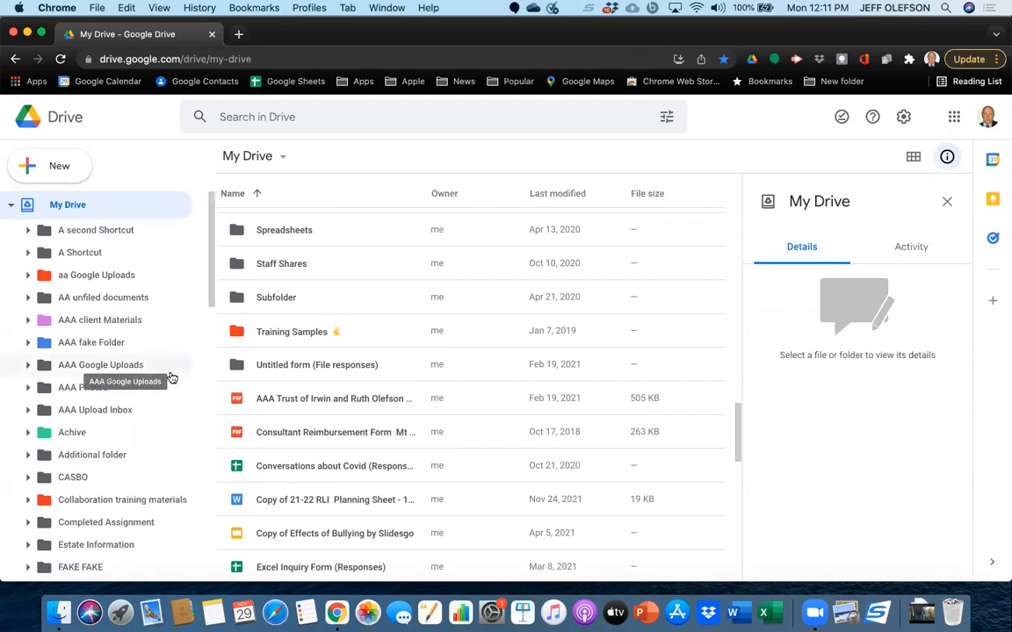
left_click_drag(305, 430, 140, 303)
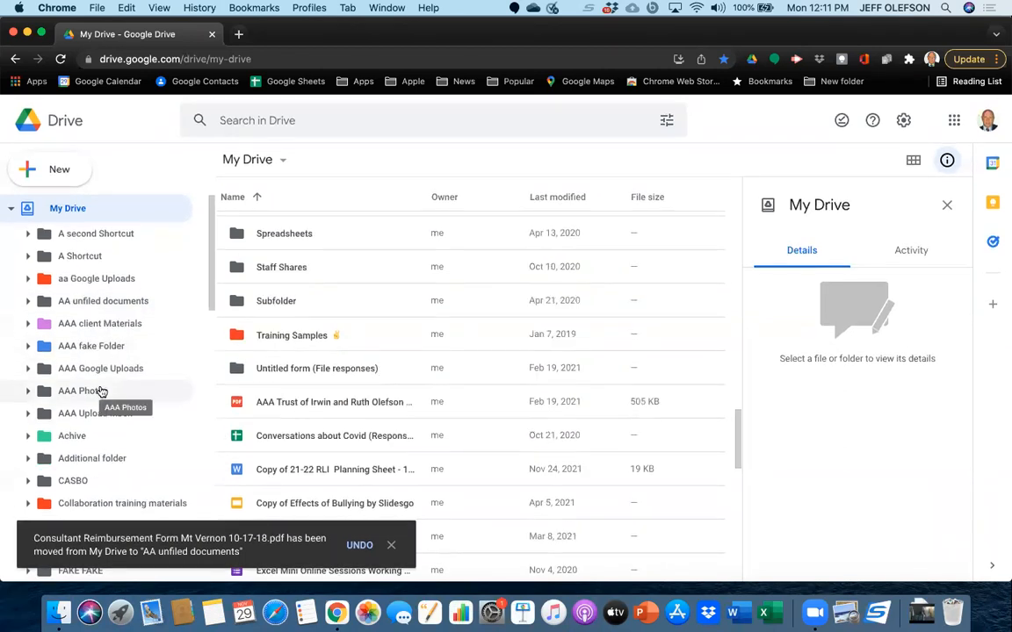
Move the Conversations about Covid (Responses) spreadsheet into "AA unfiled documents" and collapse the My Drive folder tree.
scroll(259, 414, "down", 3)
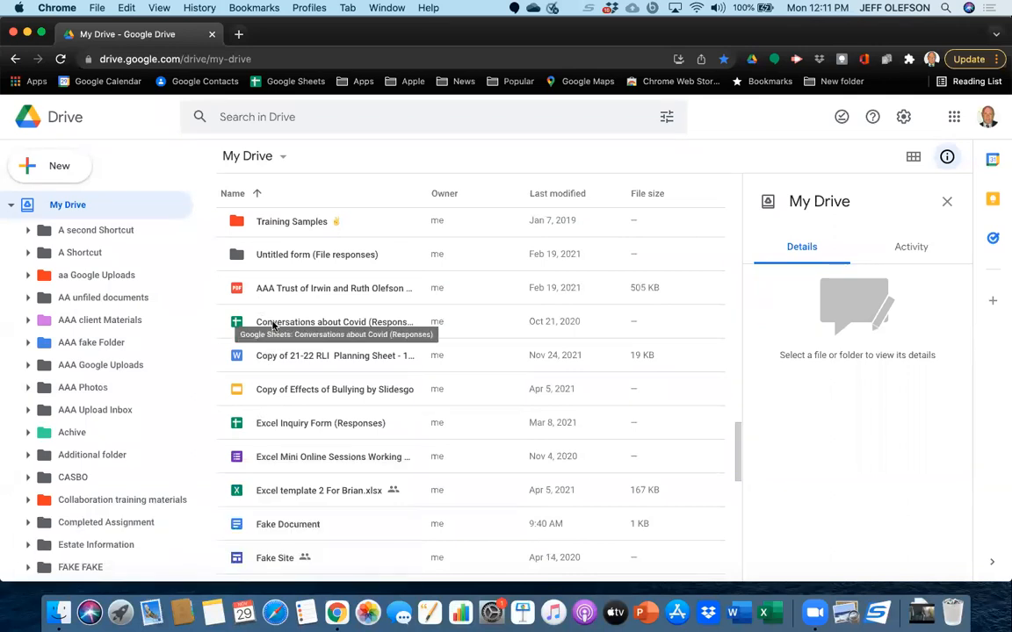
left_click_drag(273, 326, 130, 304)
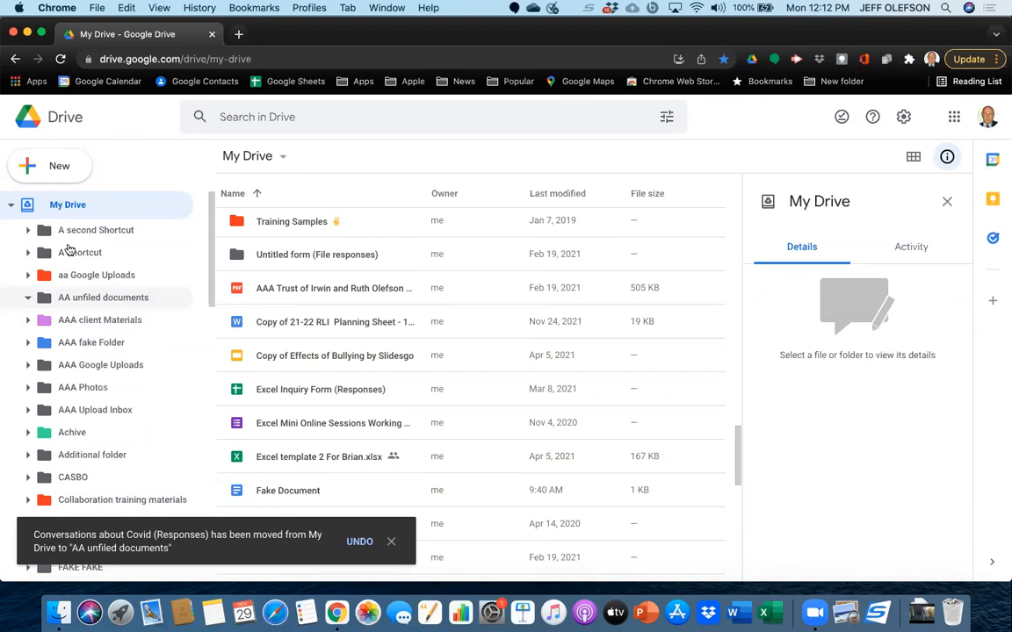
left_click(10, 205)
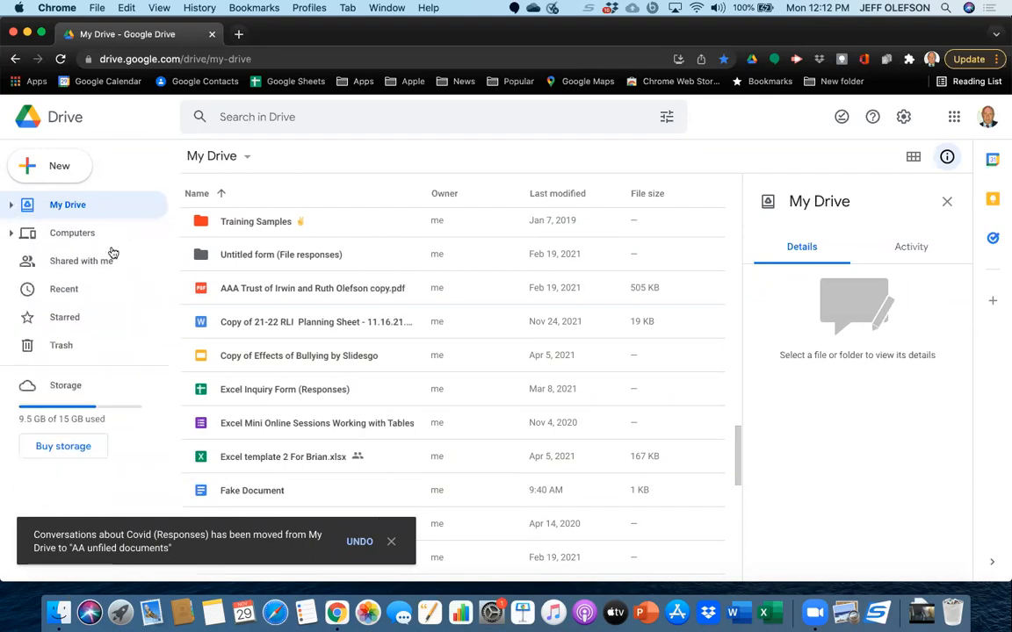
Use the Move to command to put the "Copy of Effects of Bullying by Slidesgo" presentation in the "AA unfiled documents" folder.
left_click(298, 357)
right_click(299, 359)
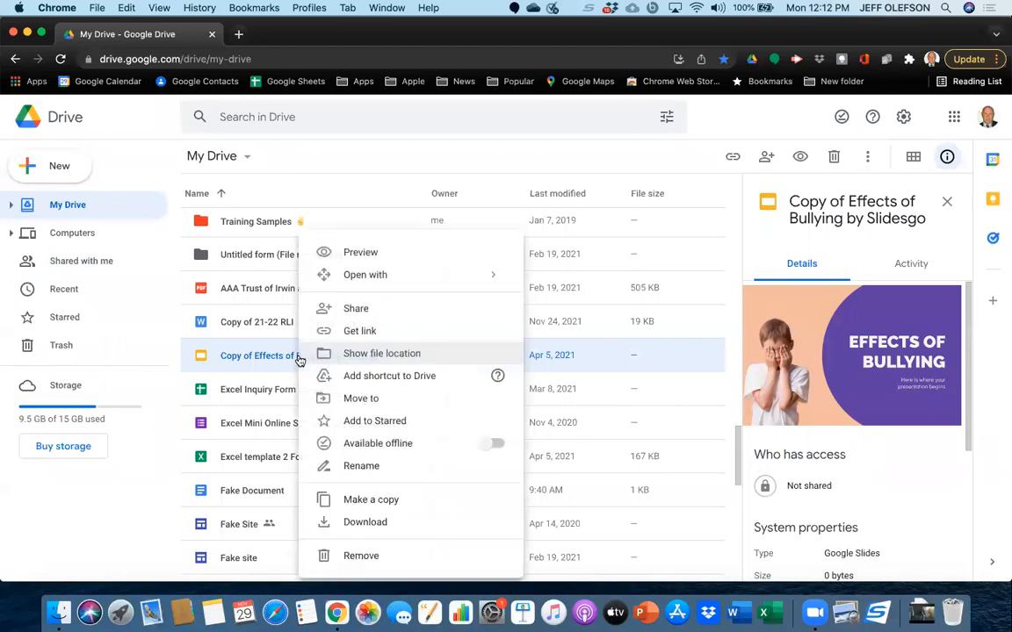
left_click(339, 406)
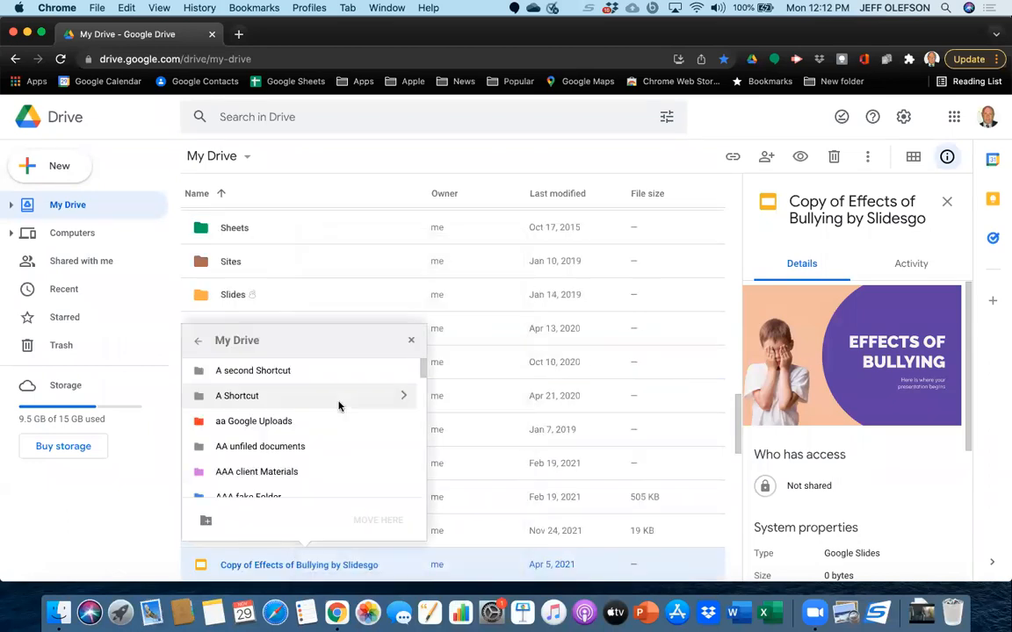
scroll(272, 444, "down", 5)
scroll(269, 444, "up", 5)
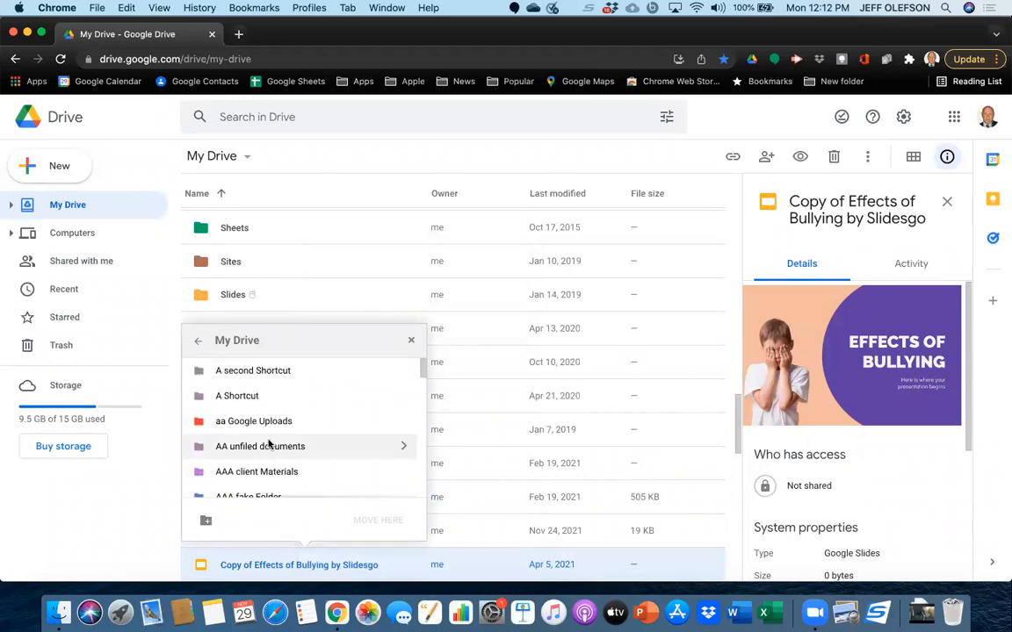
left_click(266, 447)
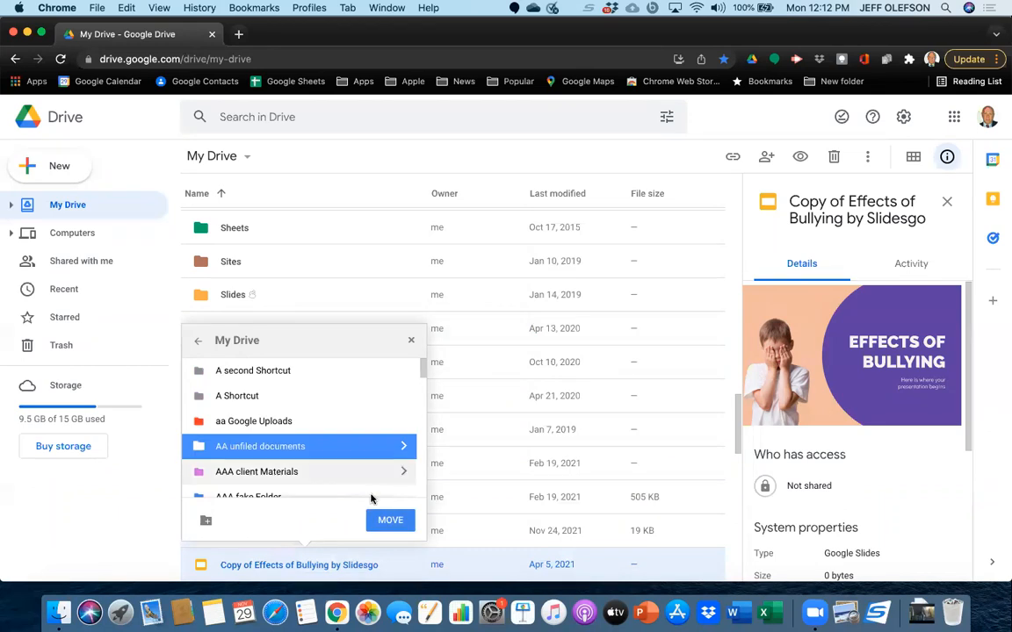
left_click(391, 521)
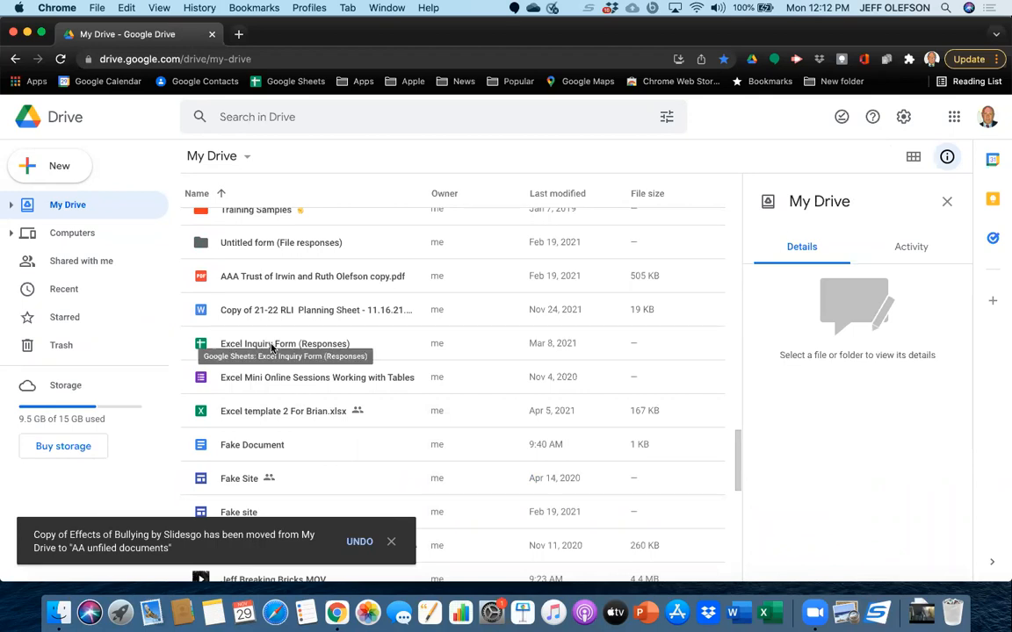
Use the Move to command to put the Excel Inquiry Form (Responses) spreadsheet in a new My Drive folder named "Inbox2".
left_click(277, 346)
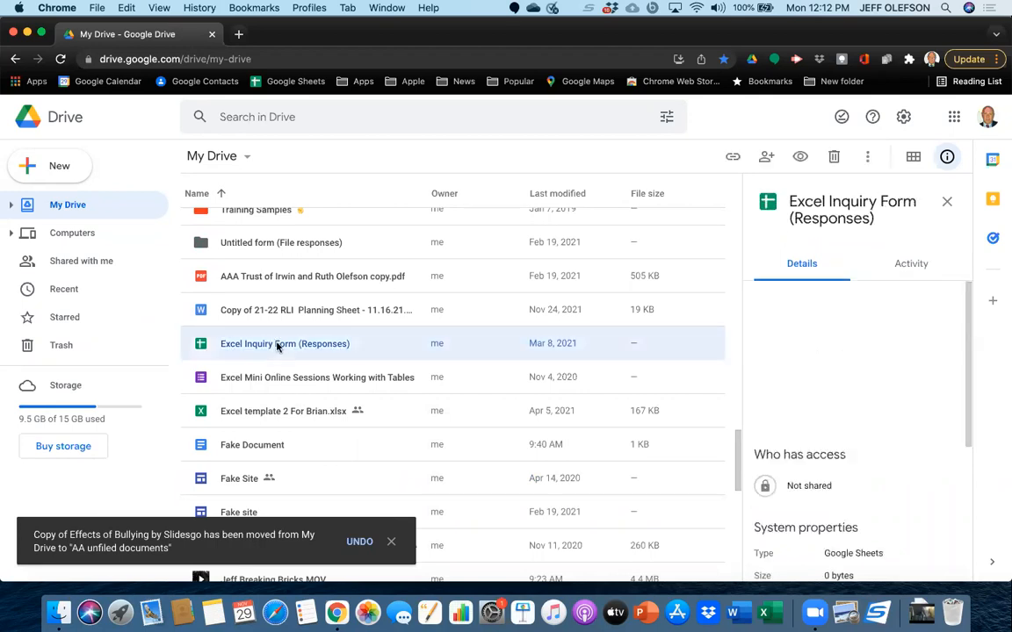
right_click(278, 346)
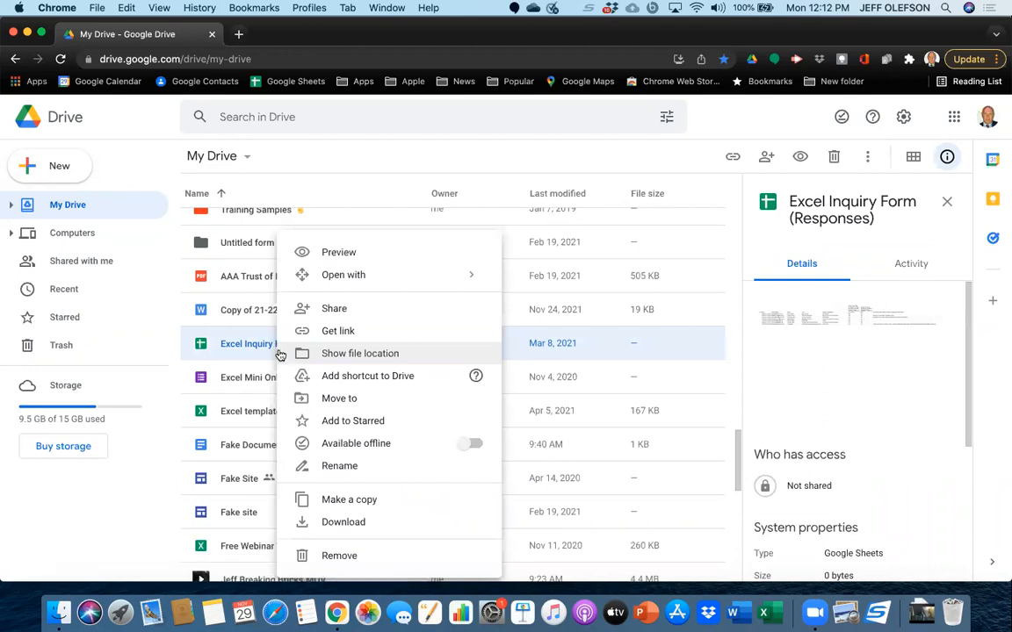
left_click(281, 398)
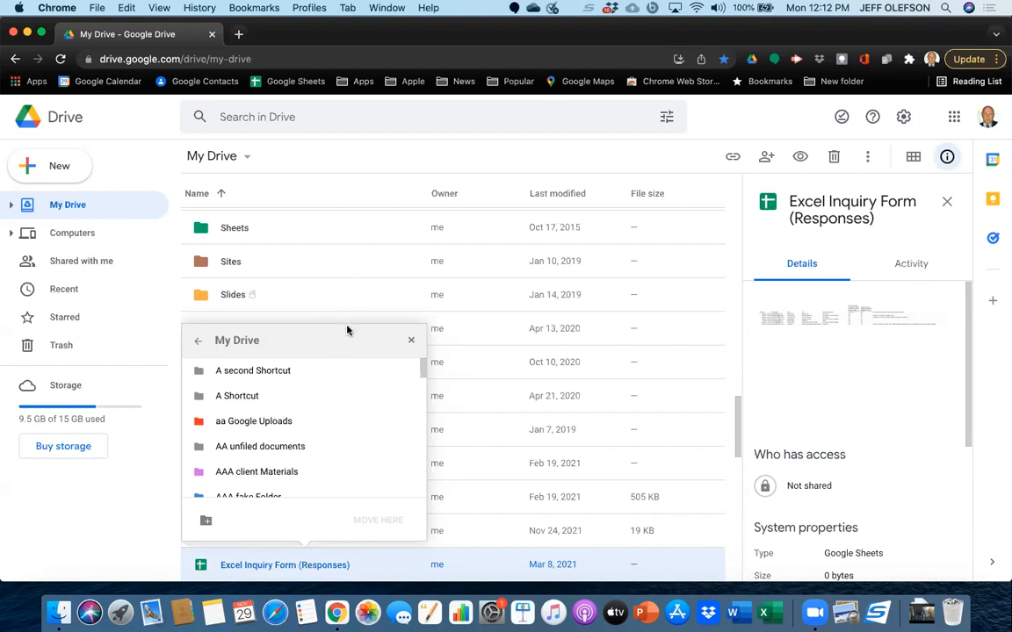
left_click(207, 521)
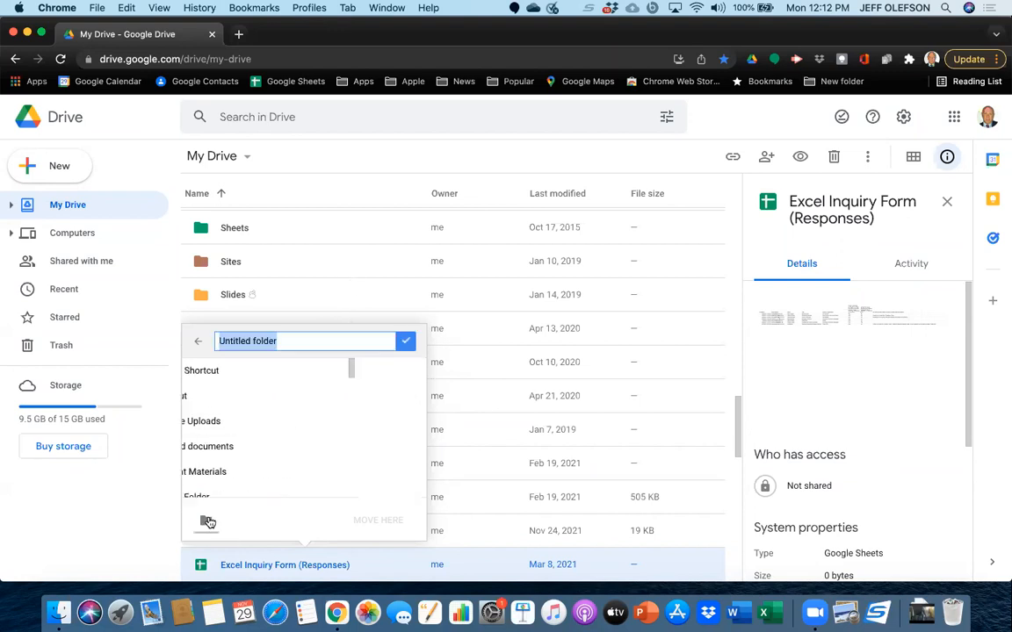
key("BackSpace")
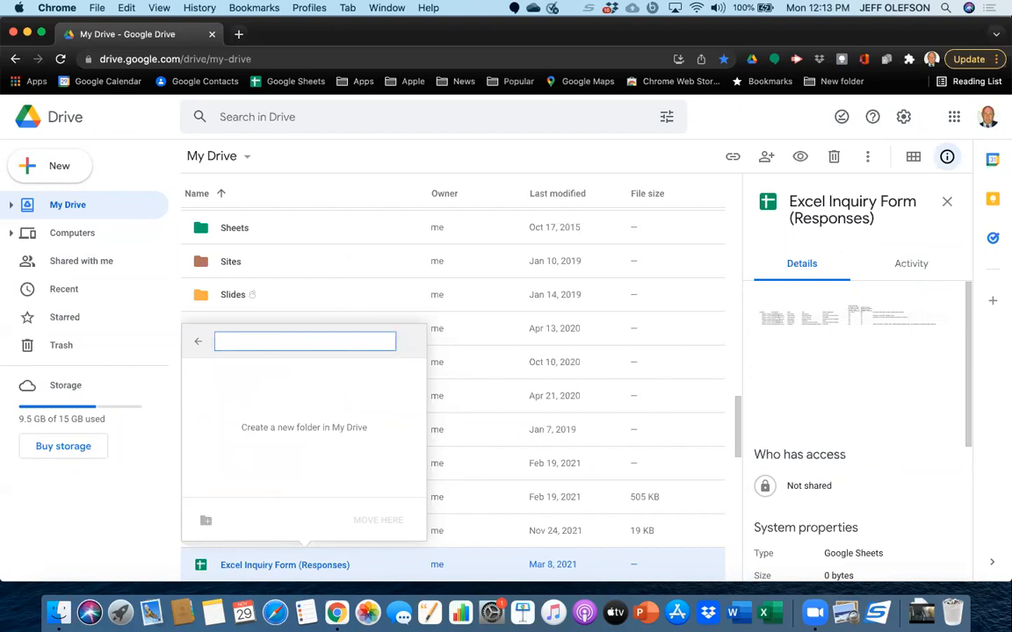
type("Inbox2")
key("Return")
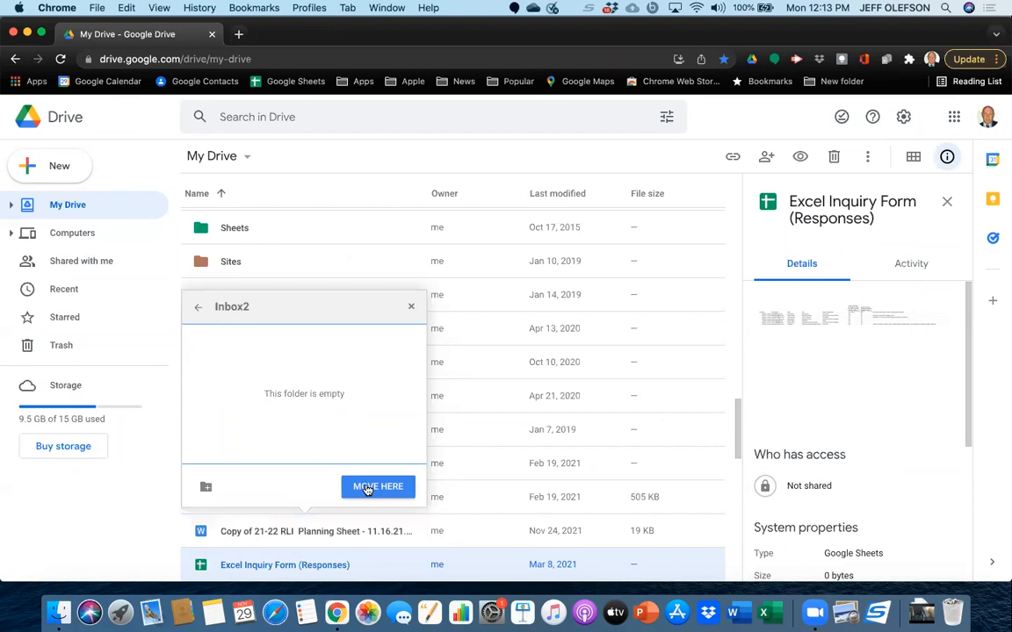
left_click(367, 488)
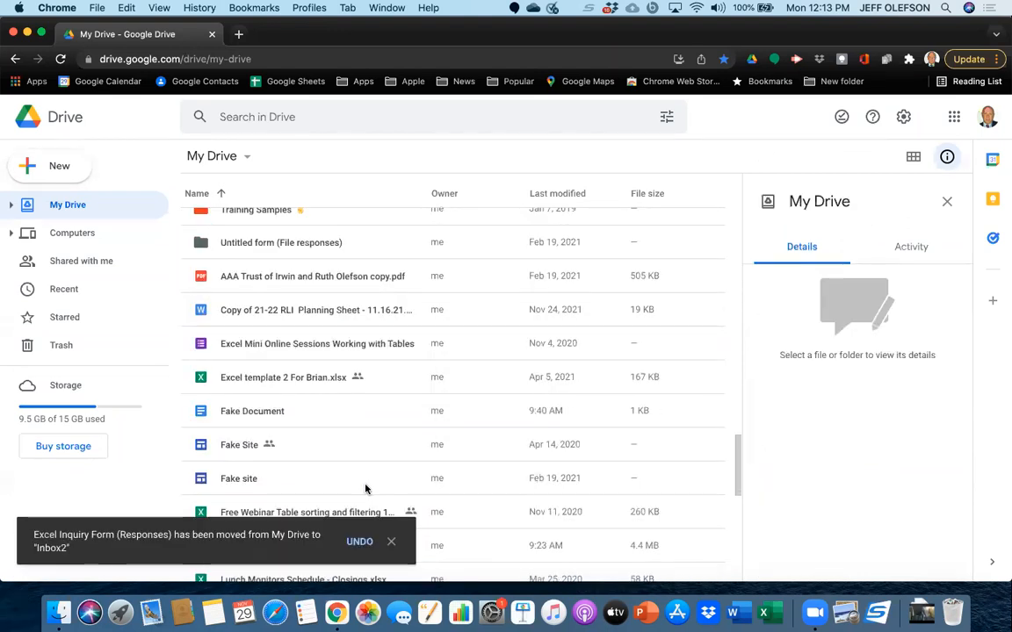
Open the Inbox2 folder from the My Drive folder tree and move Excel Inquiry Form (Responses) back to My Drive.
left_click(10, 205)
scroll(91, 419, "down", 5)
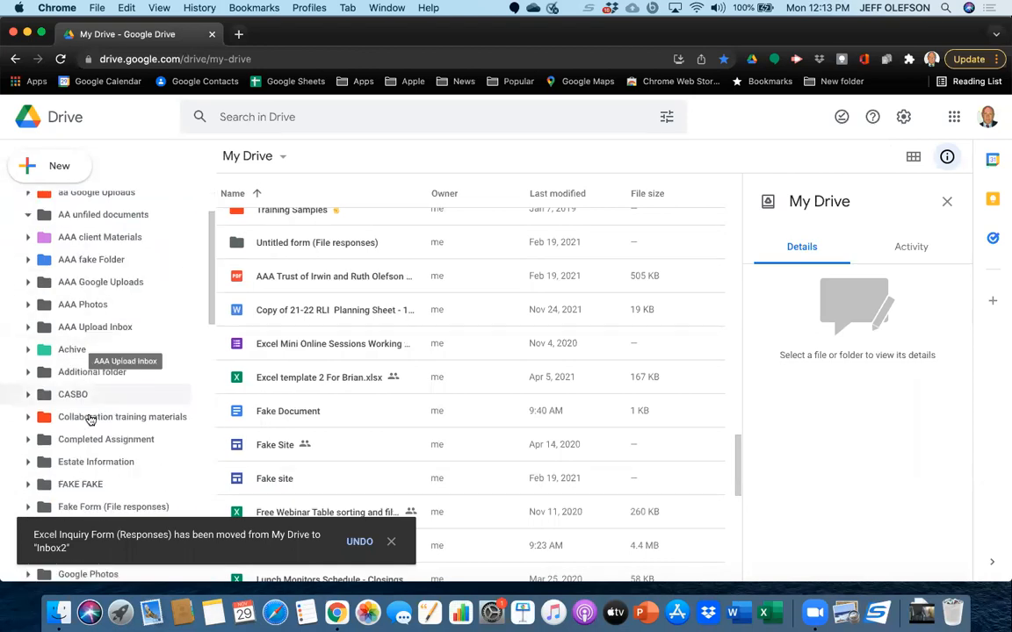
scroll(90, 419, "down", 1)
scroll(90, 419, "up", 3)
scroll(90, 419, "down", 6)
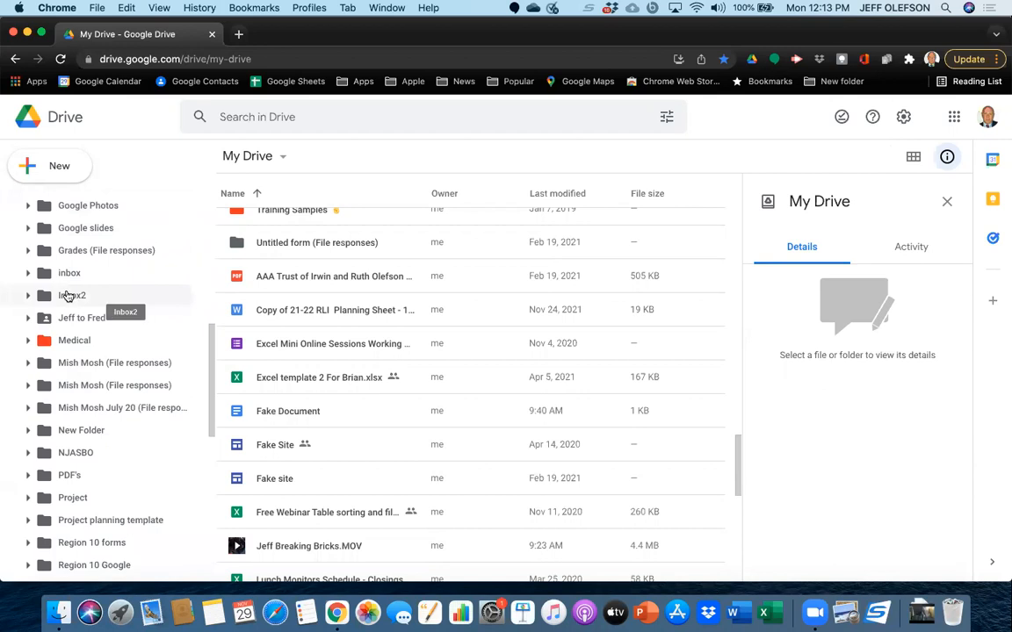
left_click(68, 296)
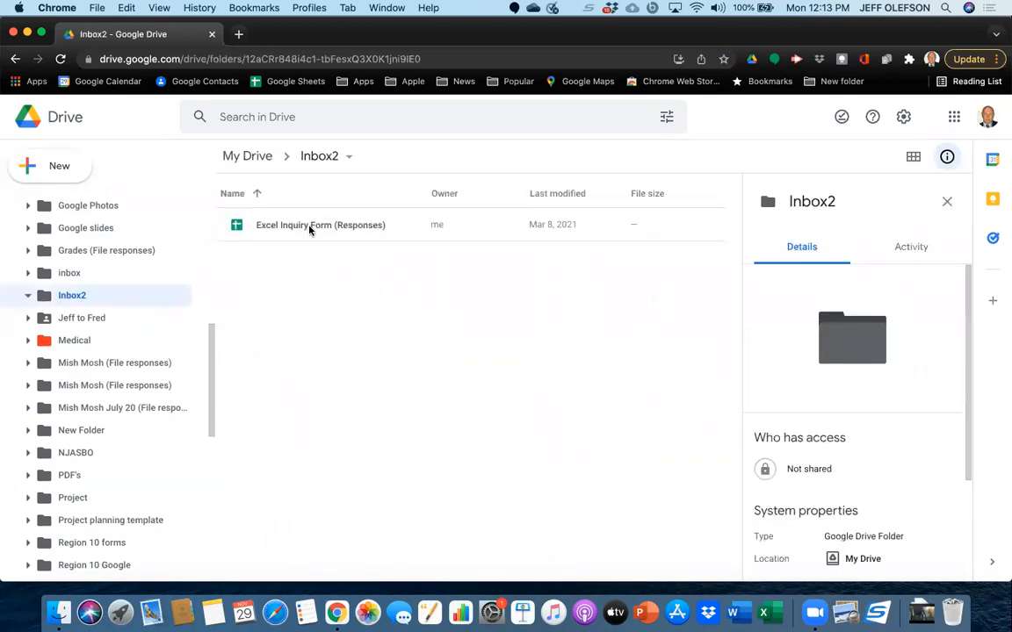
left_click_drag(309, 231, 253, 159)
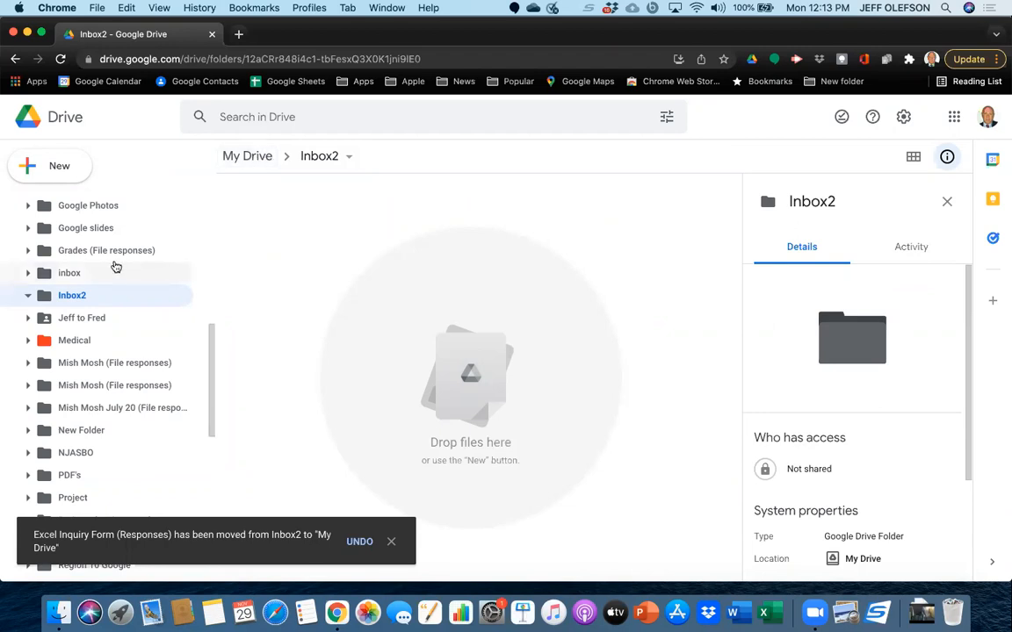
Return to My Drive with its folder tree collapsed and look through the loose files down to the end of the list.
scroll(140, 380, "down", 15)
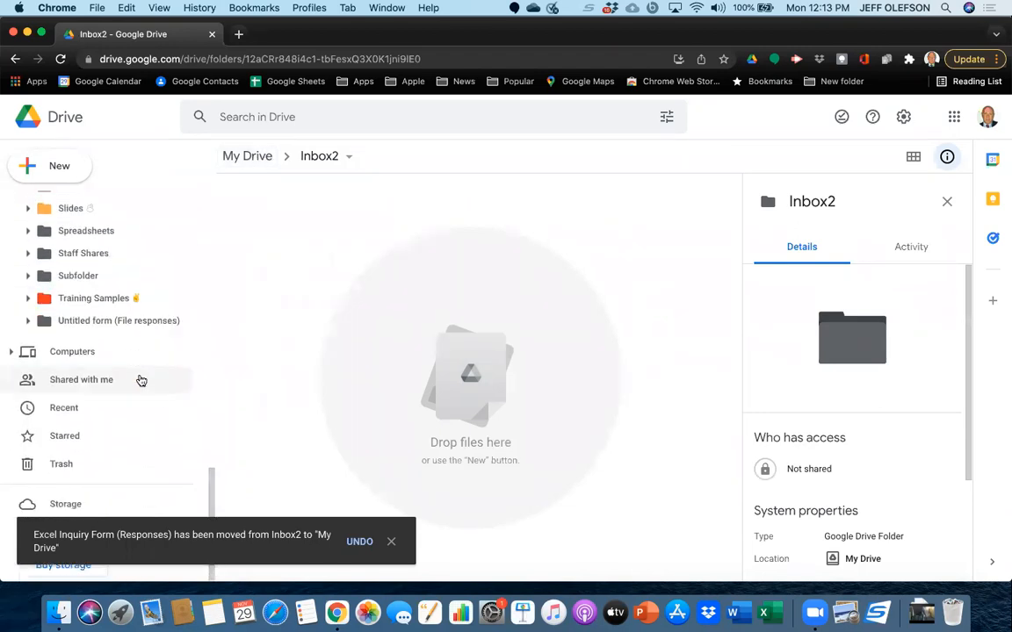
scroll(140, 379, "up", 12)
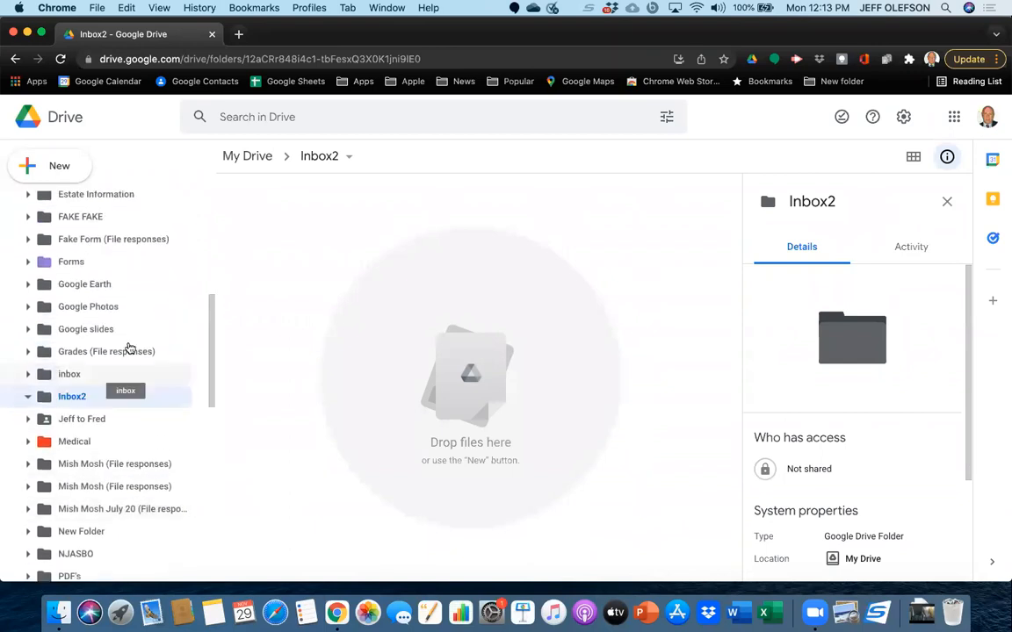
scroll(128, 349, "up", 5)
left_click(69, 208)
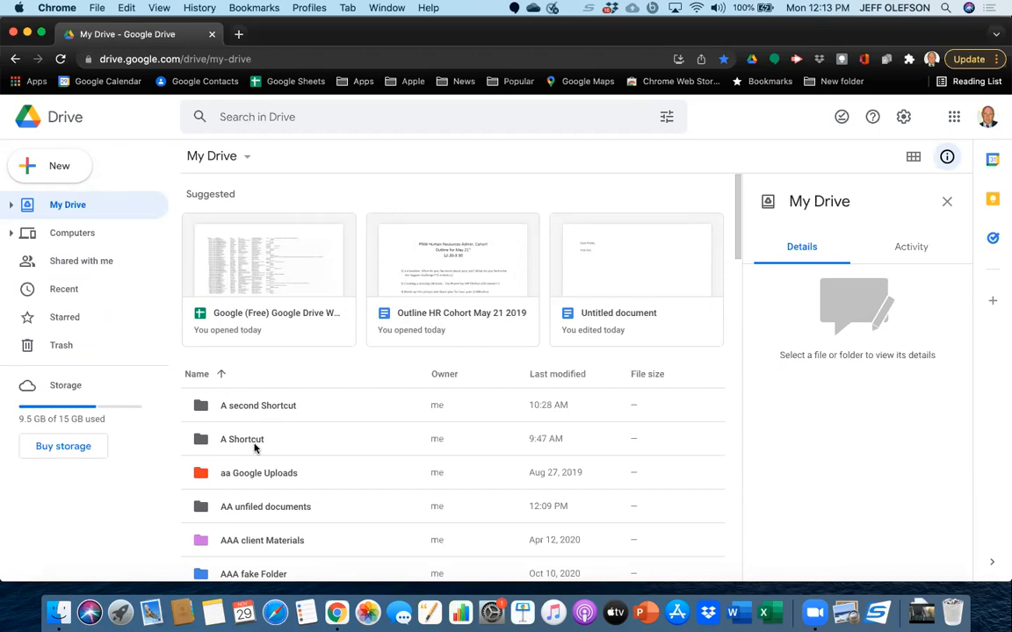
scroll(288, 499, "down", 20)
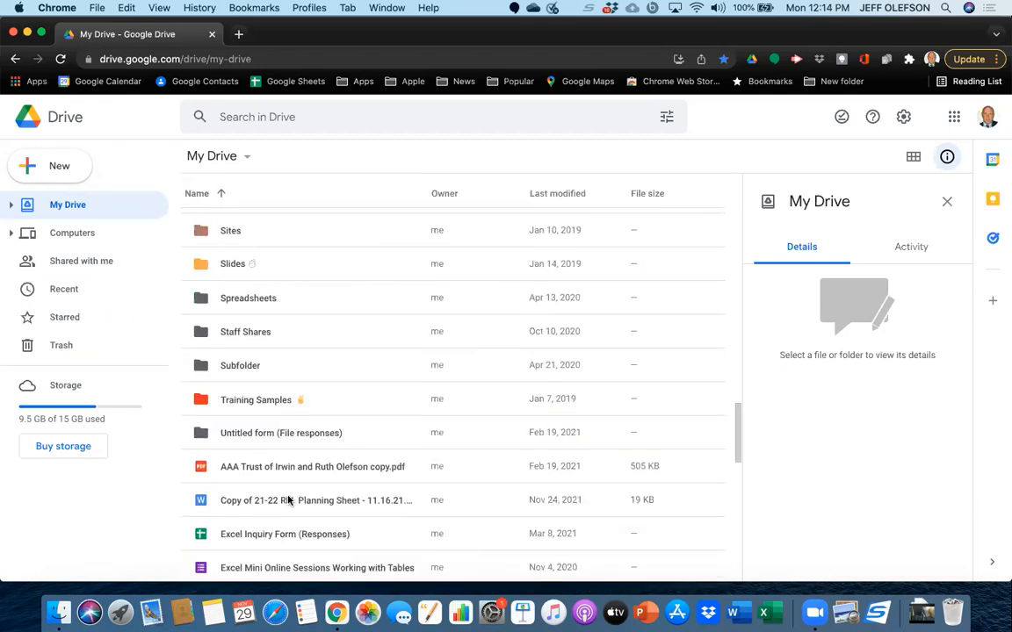
scroll(288, 500, "down", 15)
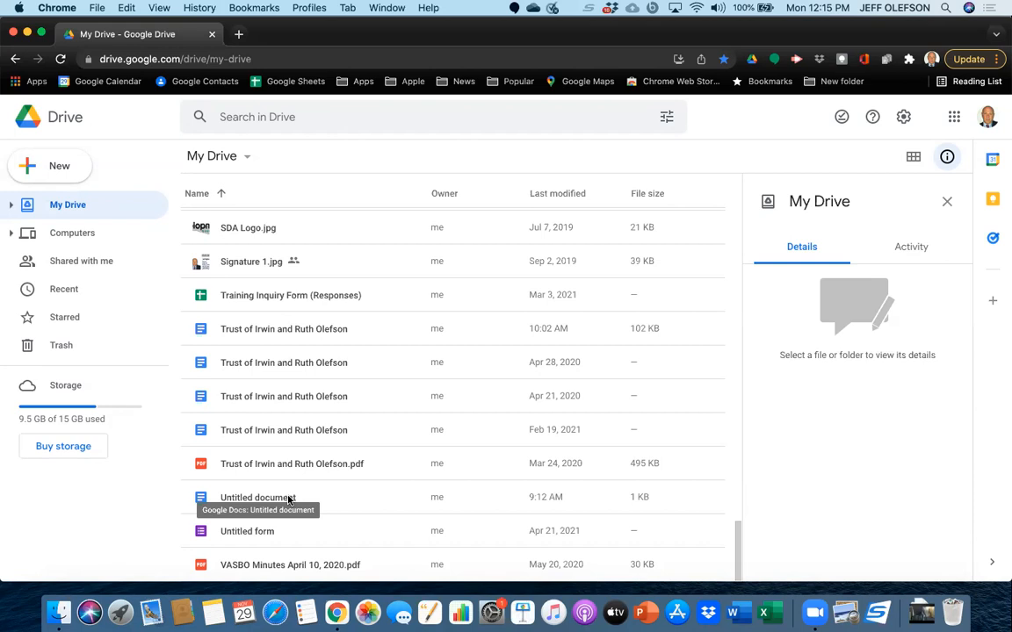
Open Google Docs in a new browser tab and create a blank document.
left_click(238, 35)
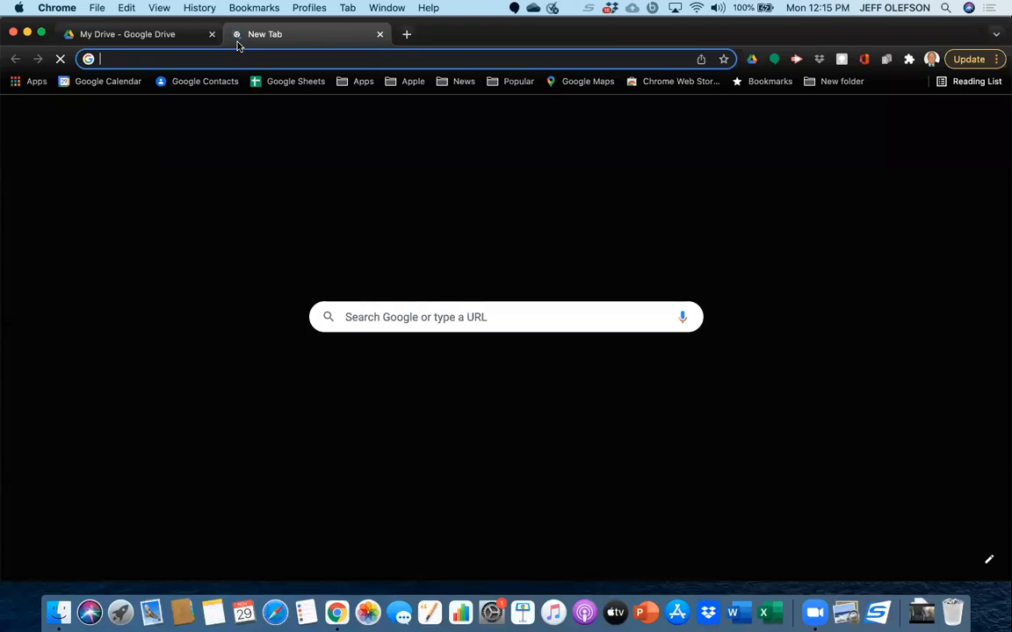
left_click(18, 83)
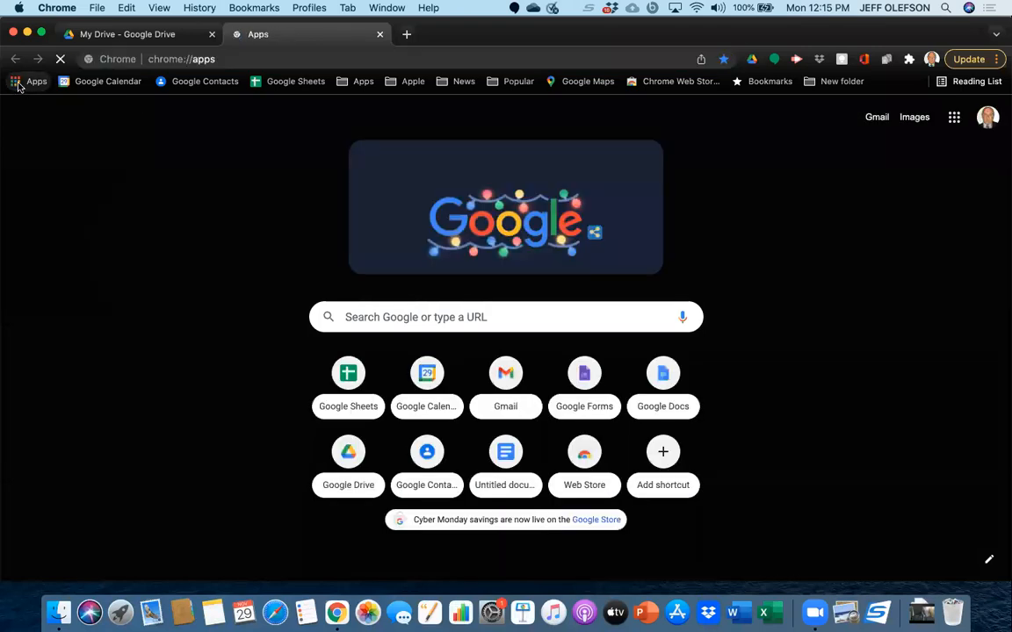
left_click(554, 233)
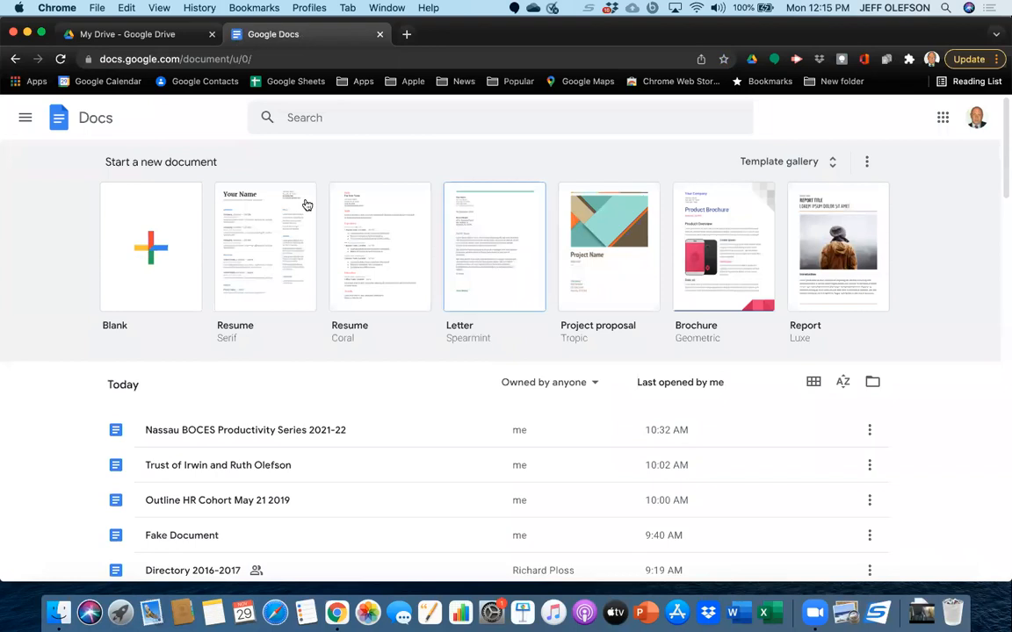
left_click(163, 250)
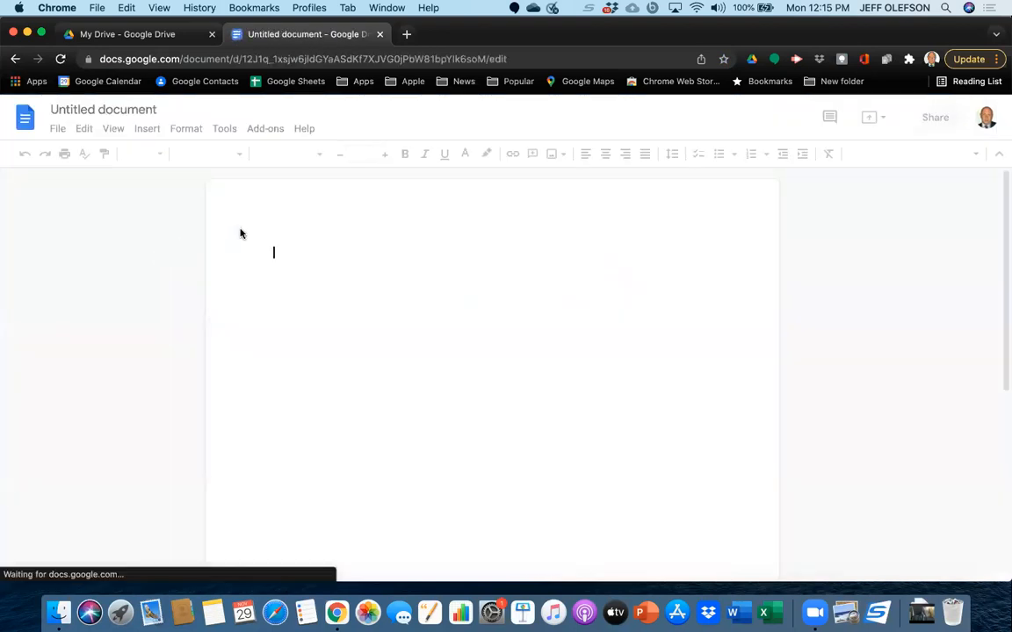
Write a "Dear" greeting with a first name and the line "How arew you today.", and close the document without naming it.
type("De")
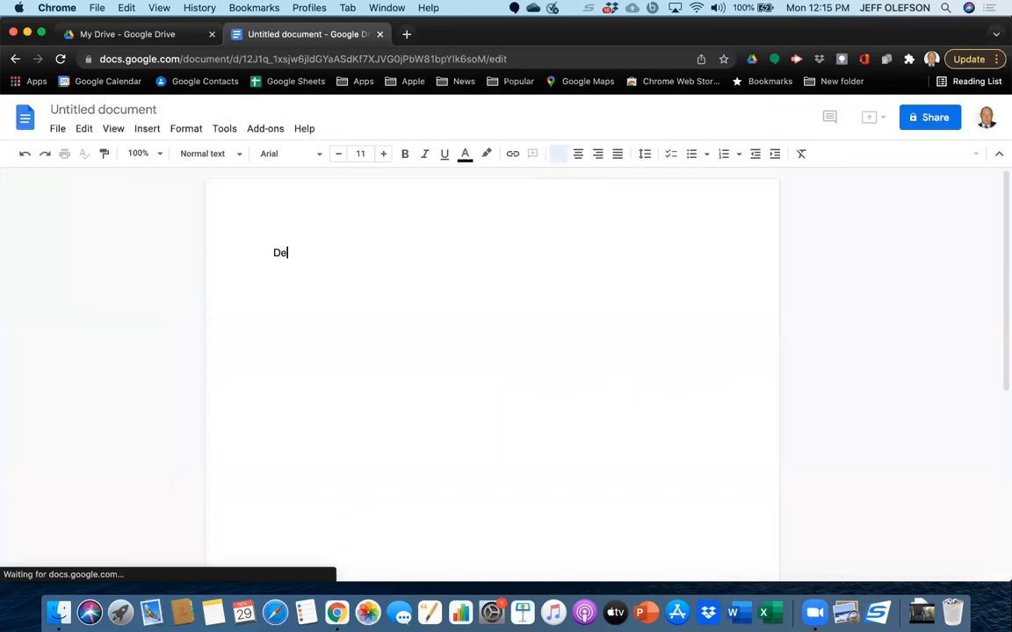
type("ar Ann")
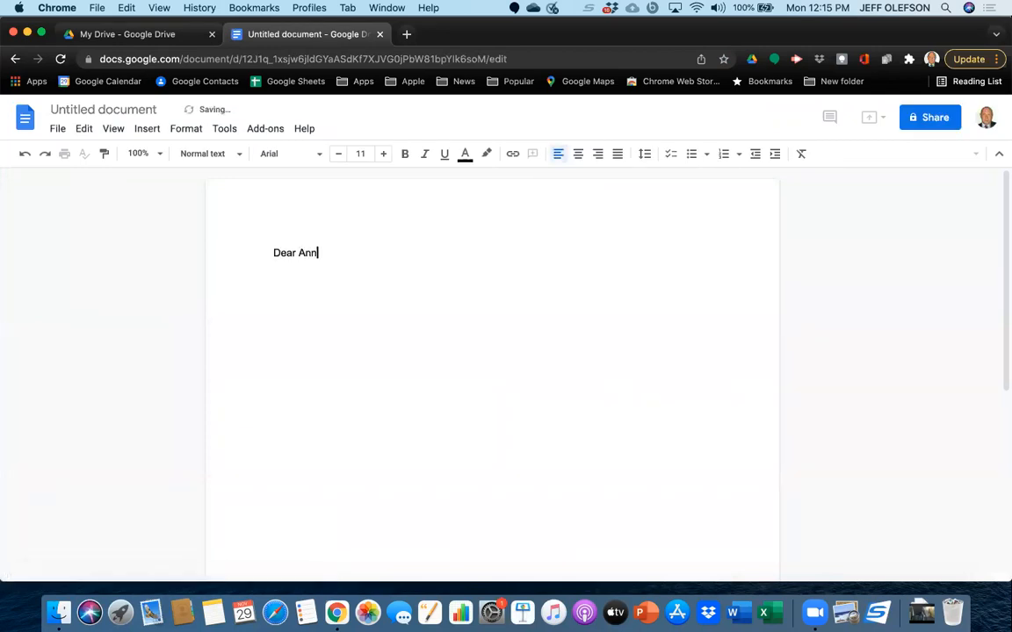
type(" ,")
key("Return")
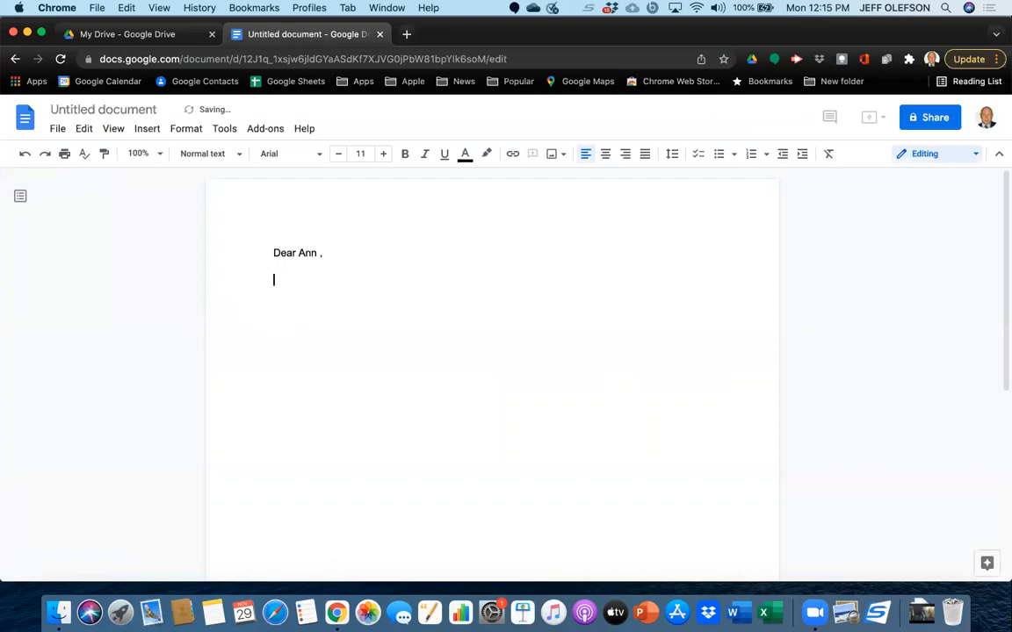
type("How a")
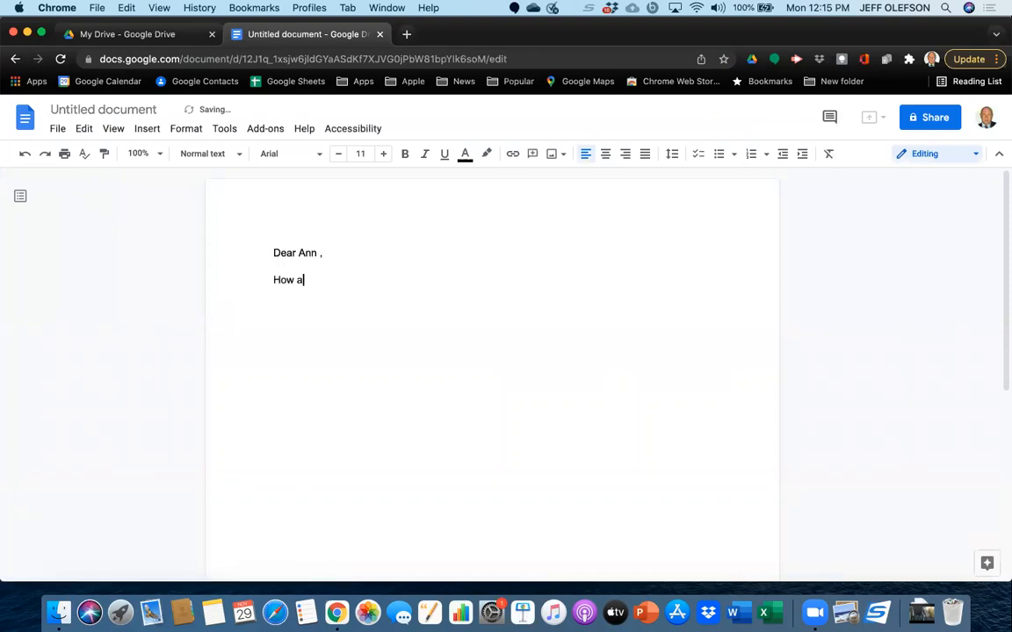
type("rew you")
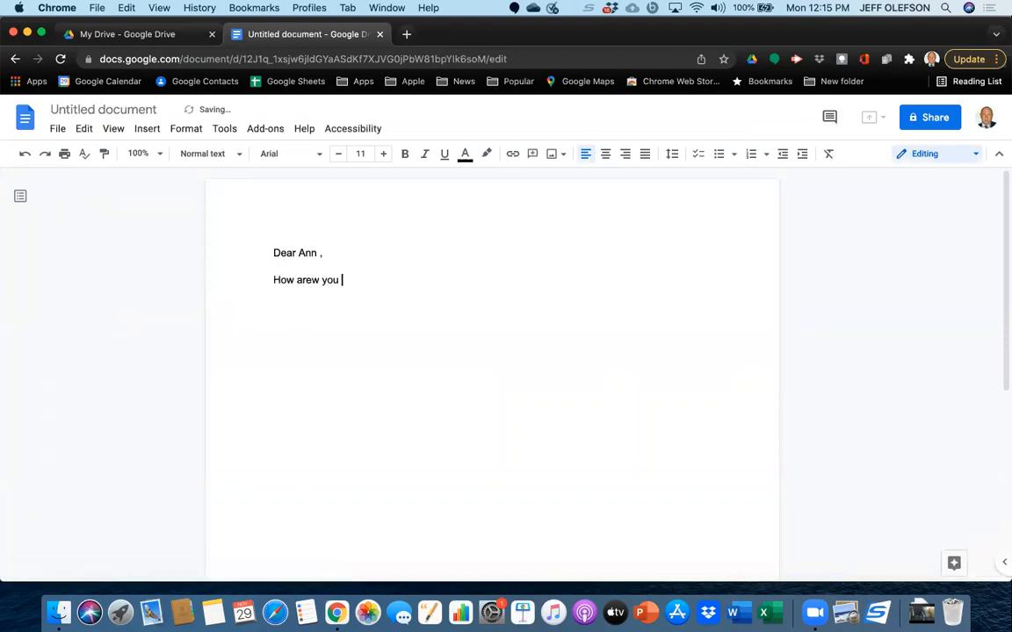
type(" today.")
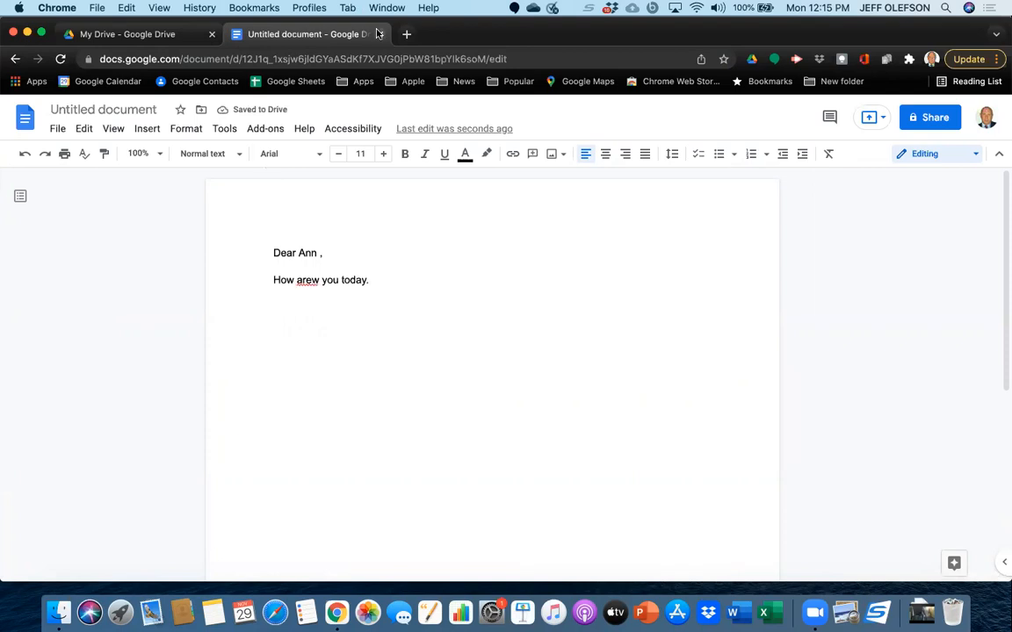
left_click(379, 34)
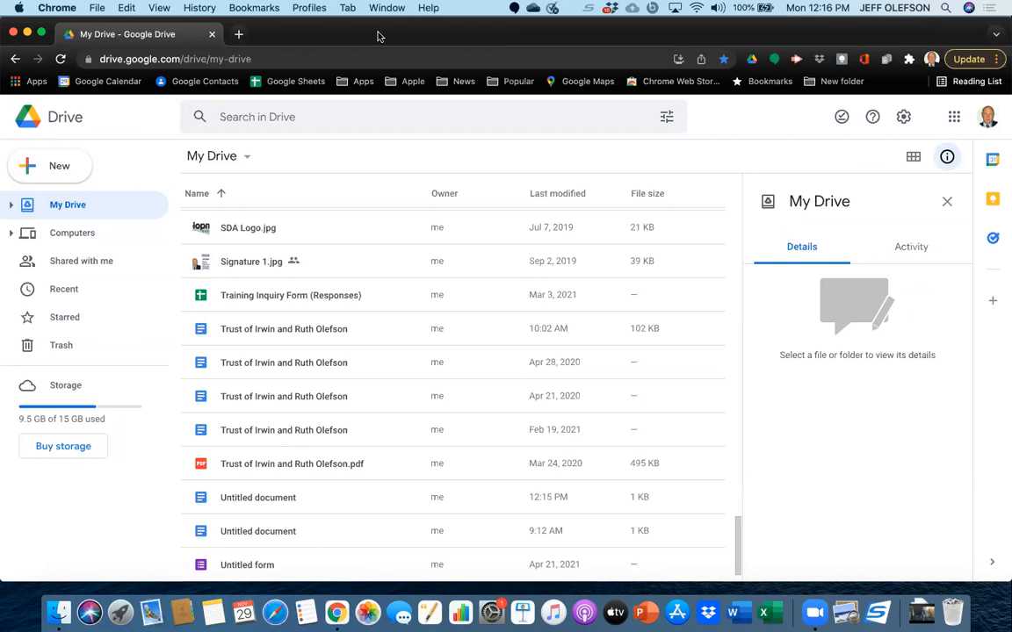
Open the most recently modified Untitled document from the My Drive list to check its contents, and close it again.
scroll(376, 251, "down", 1)
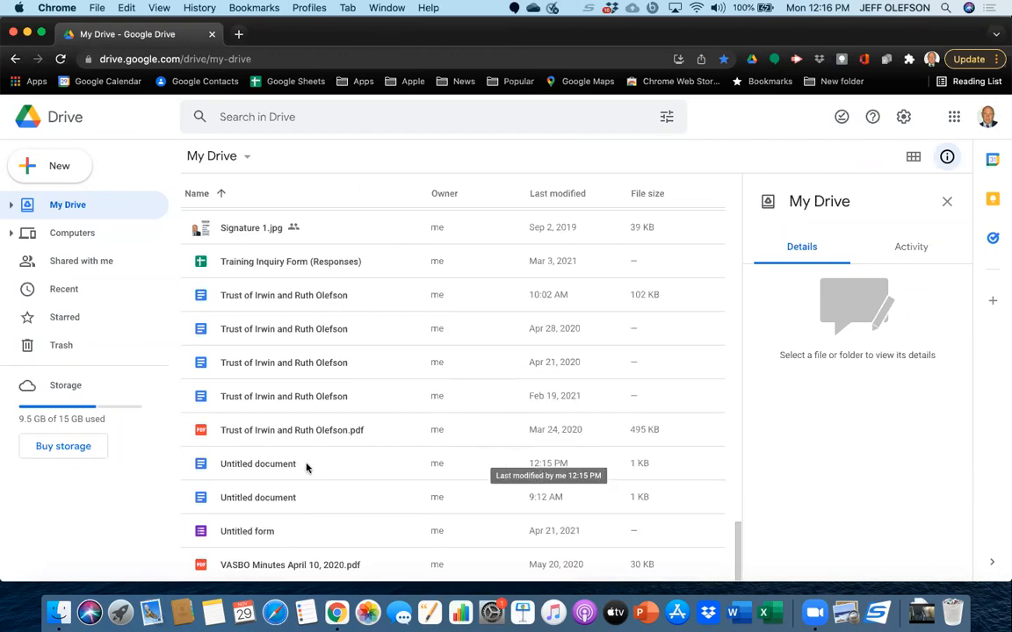
double_click(270, 466)
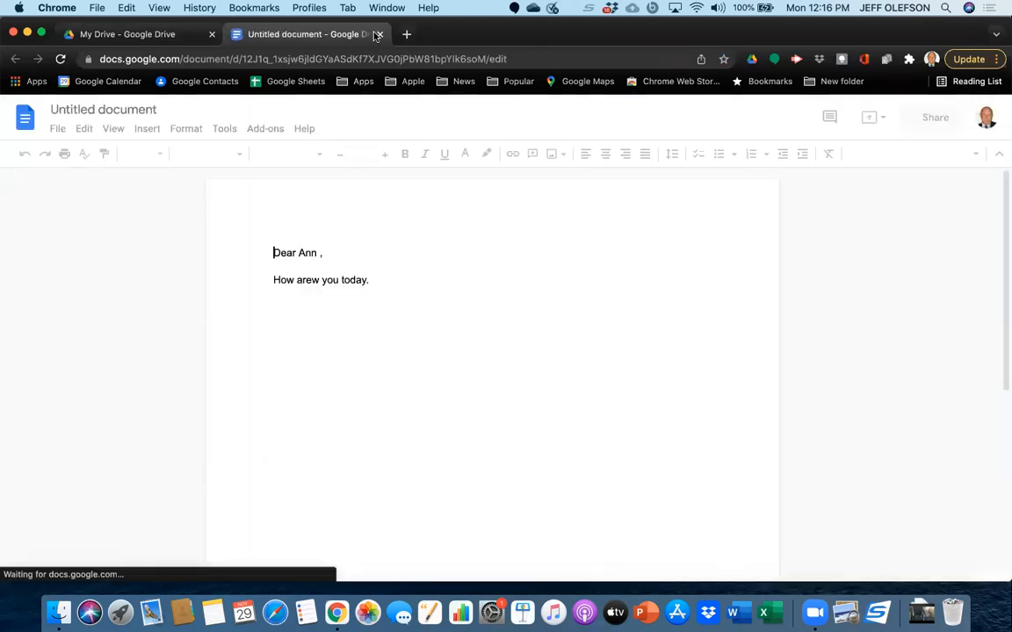
left_click(379, 35)
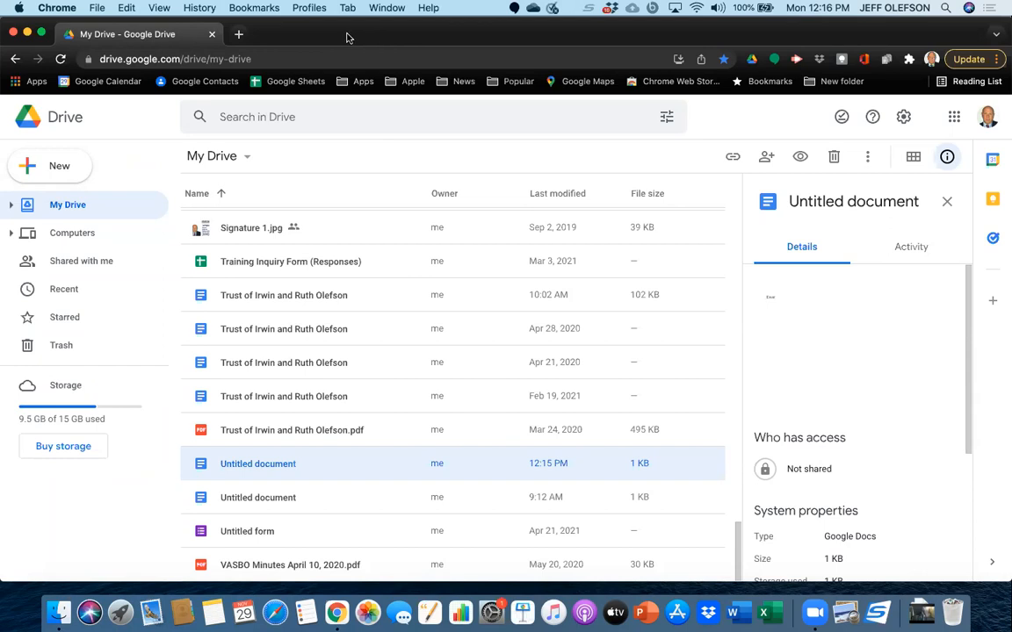
Start another blank document from the Google Docs home page in a new browser tab.
left_click(238, 34)
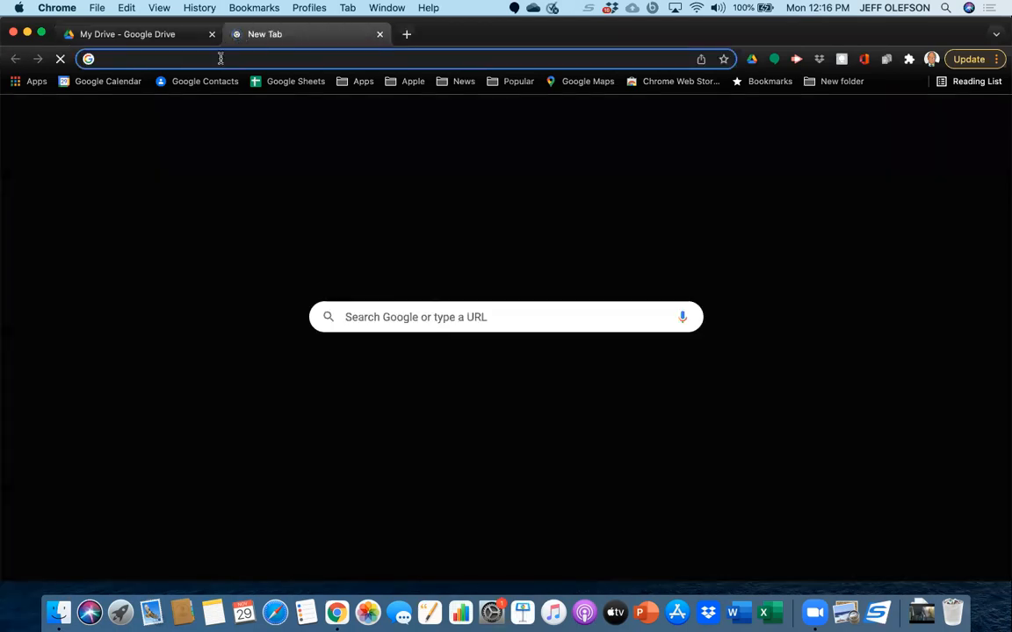
left_click(14, 83)
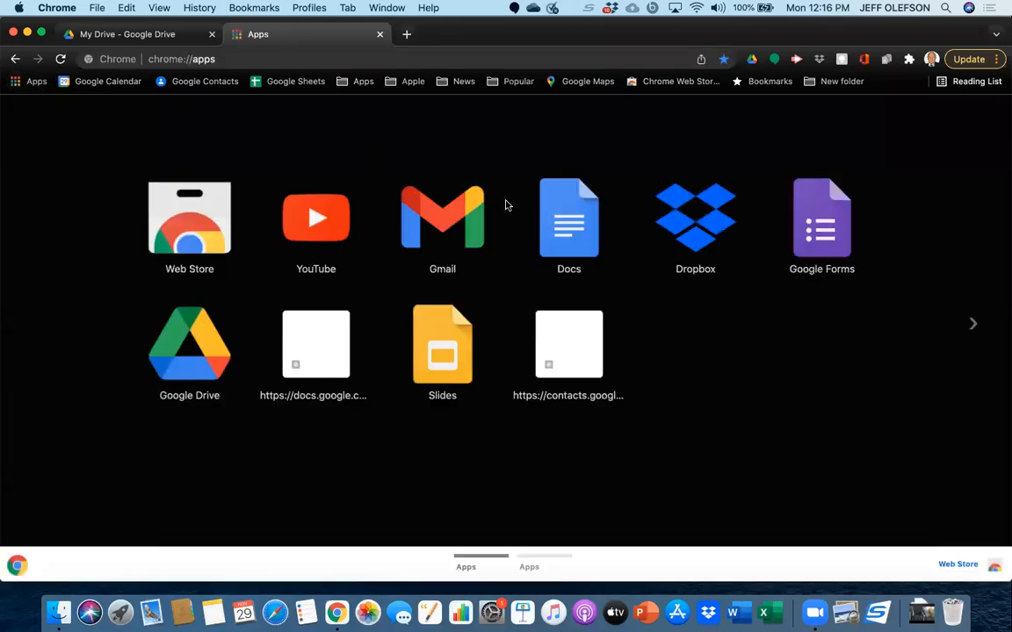
left_click(557, 217)
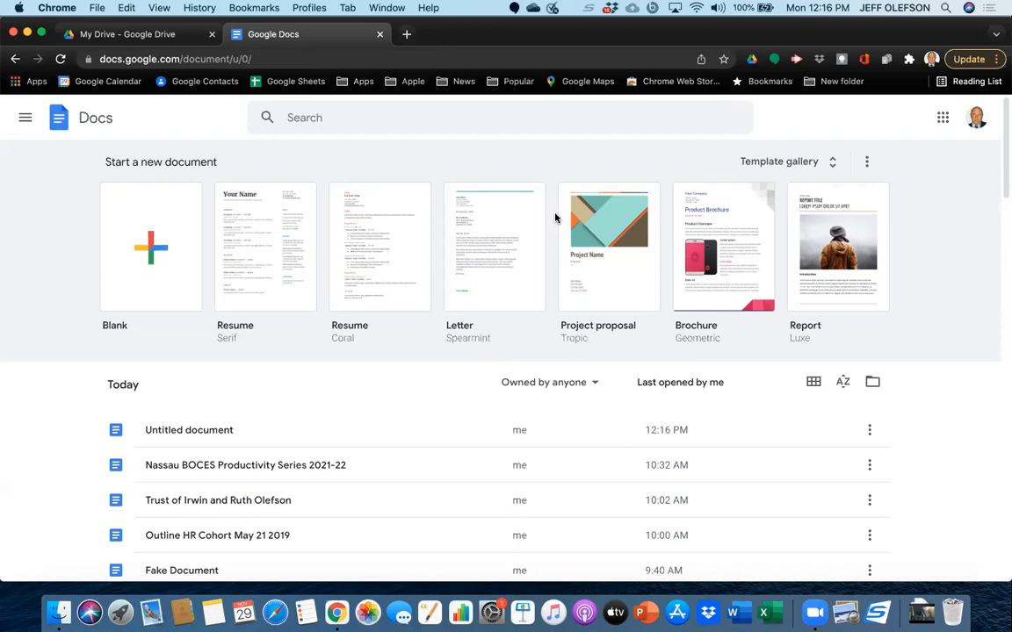
left_click(156, 278)
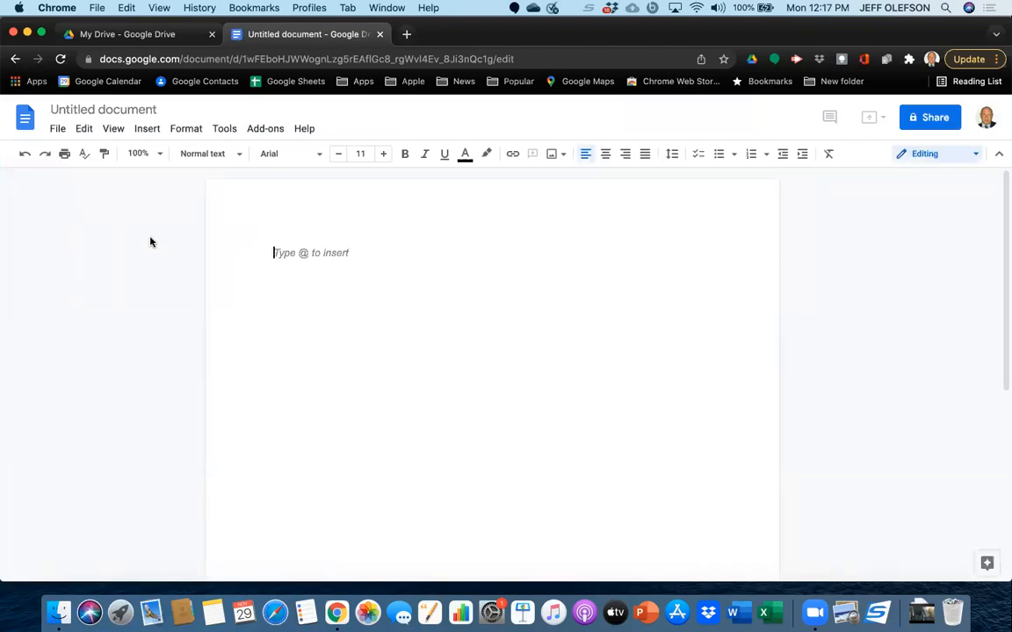
Name the blank document "Fake Doc 1" and close it.
left_click(151, 109)
key("BackSpace")
type("Fa")
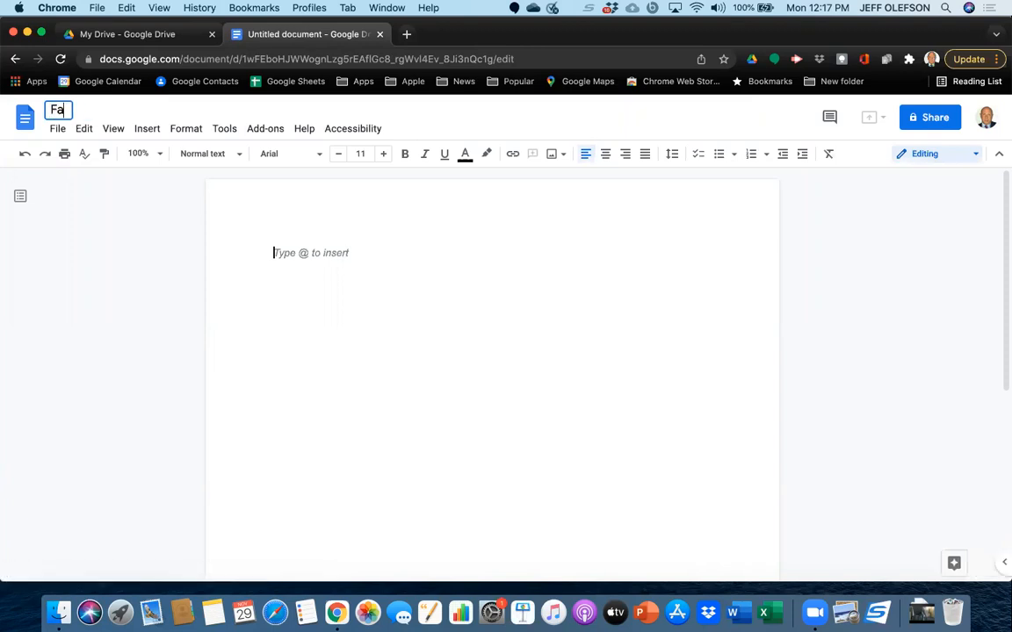
type("ke Do")
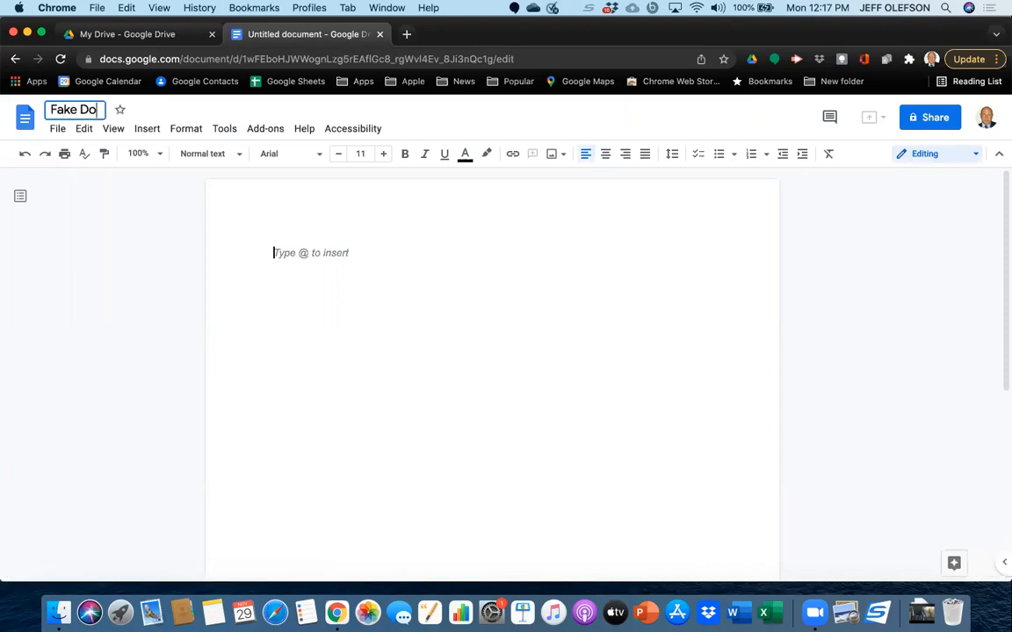
type("c 1")
left_click(380, 34)
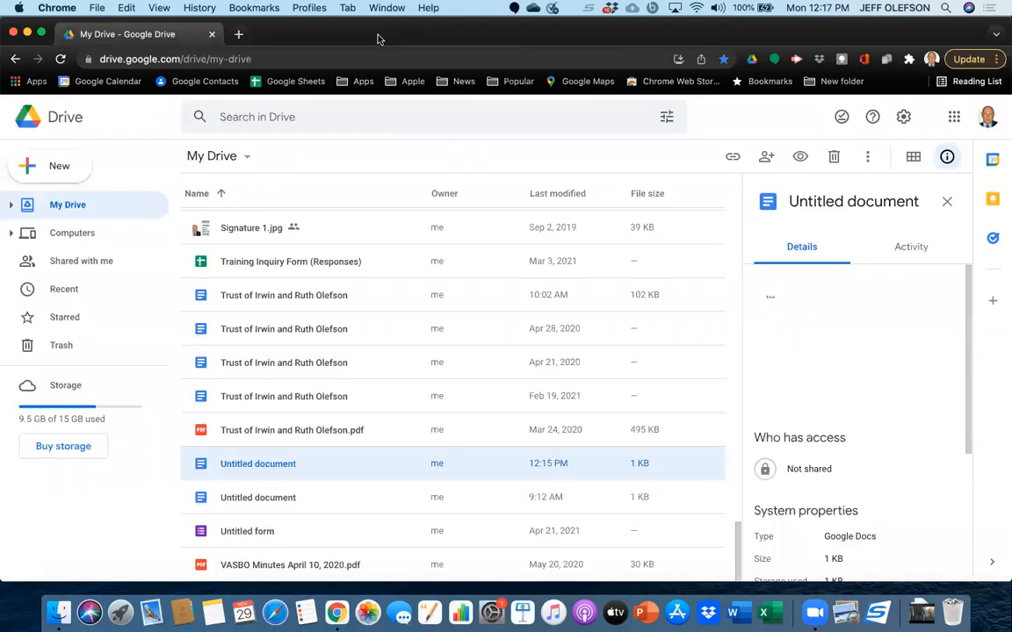
Create another blank document from the Google Docs home page in a new browser tab, and close it unnamed.
left_click(238, 34)
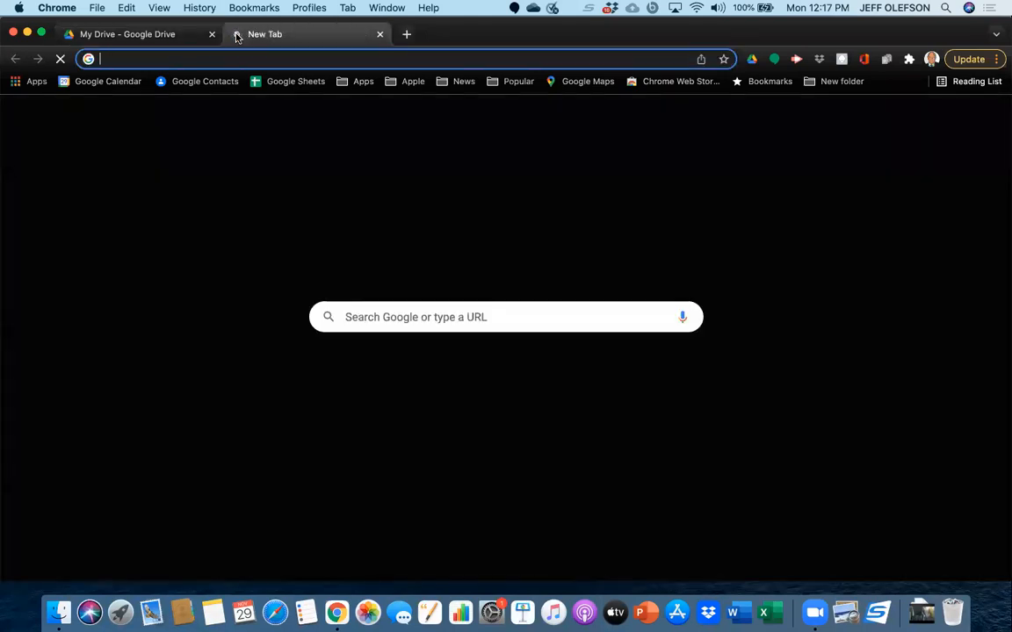
left_click(16, 82)
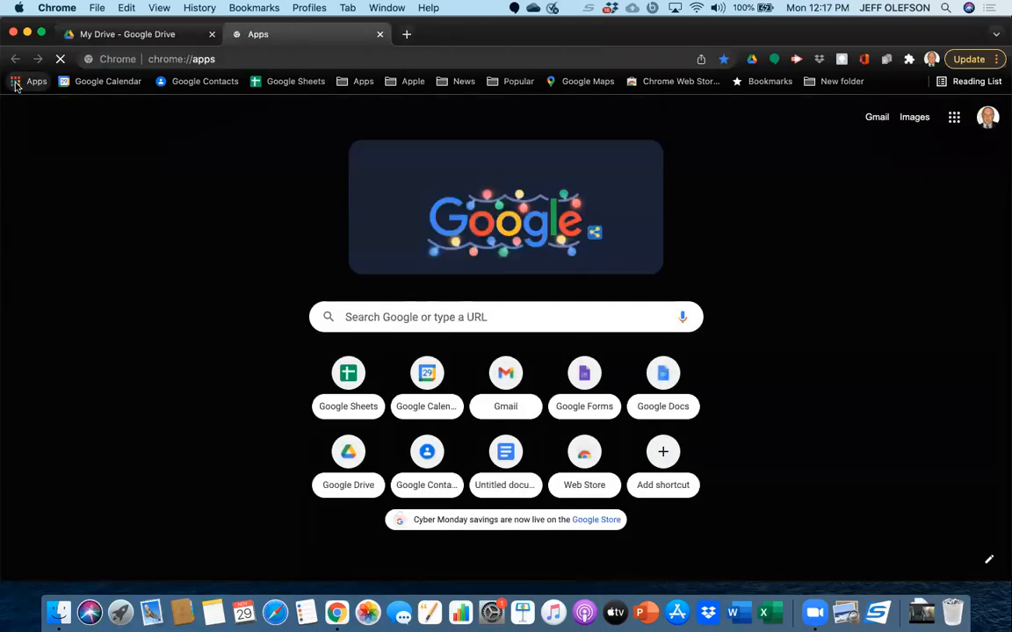
left_click(557, 230)
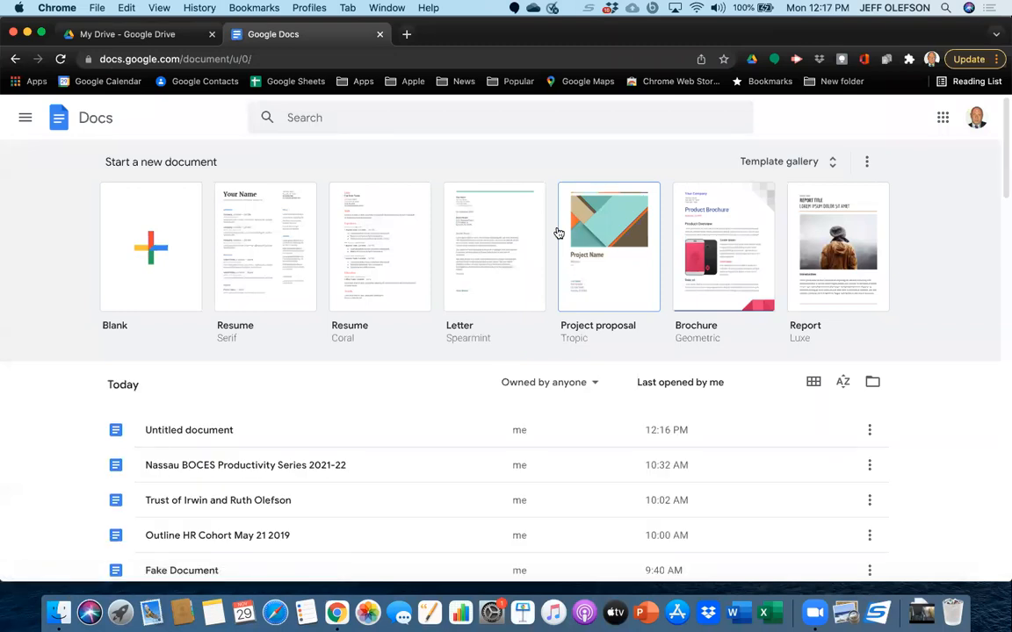
left_click(158, 250)
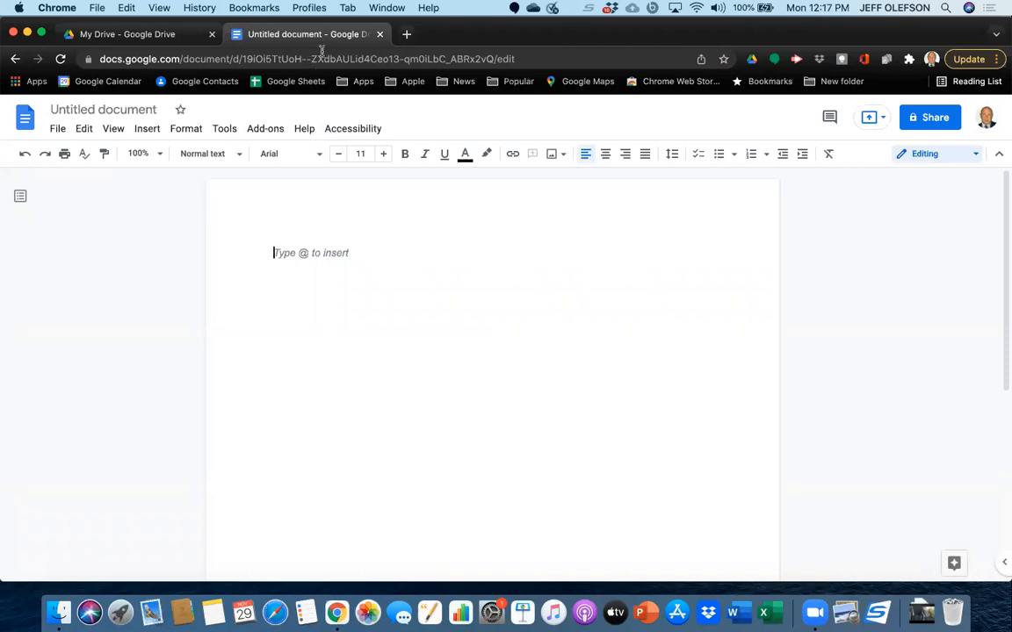
left_click(372, 36)
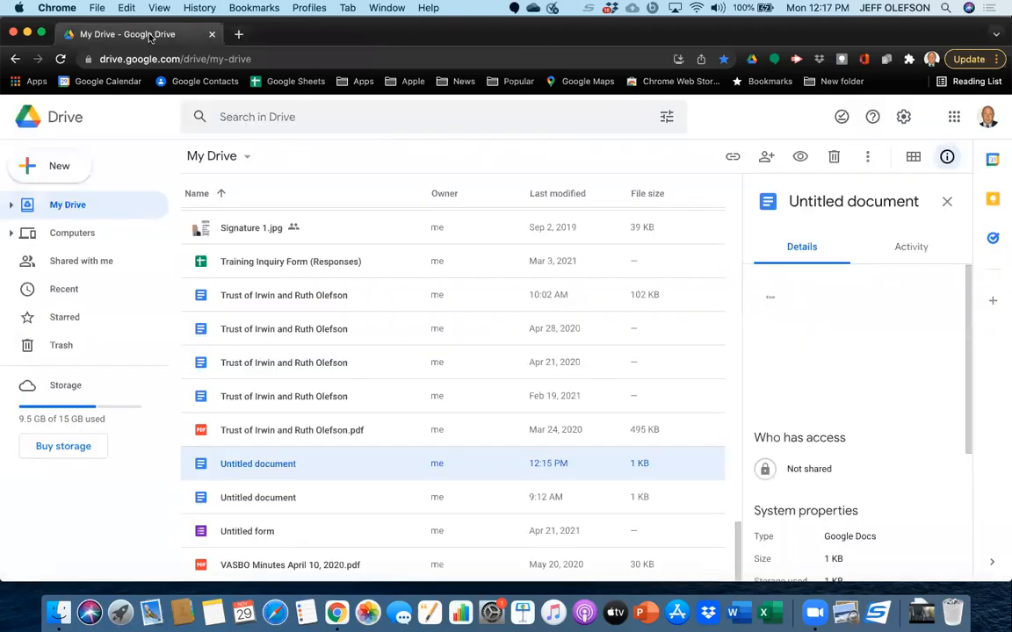
Create a blank Google Docs document directly from My Drive and close it without naming it.
left_click(69, 176)
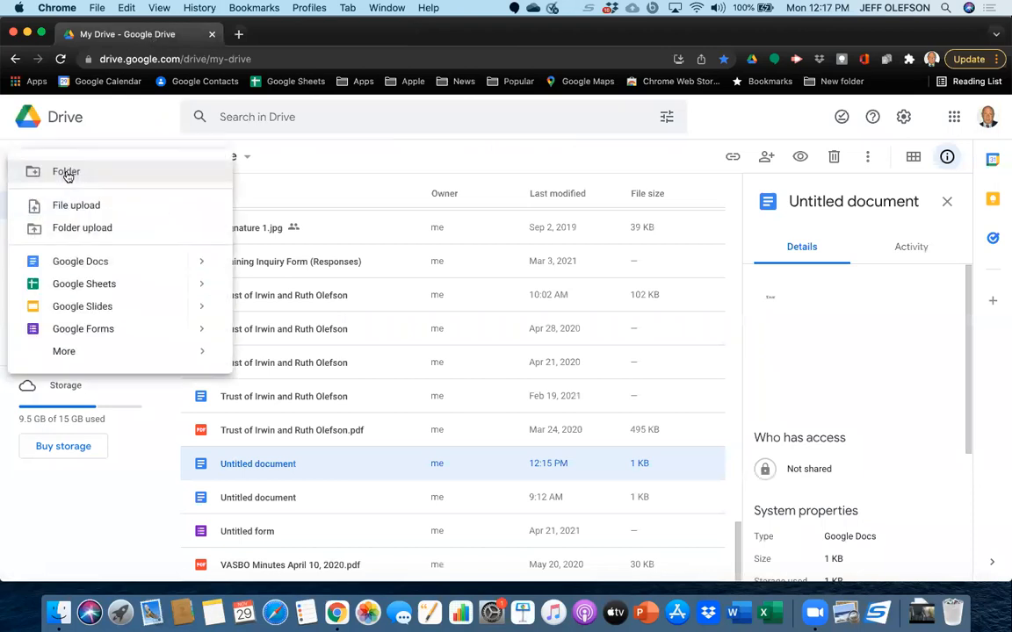
left_click(85, 261)
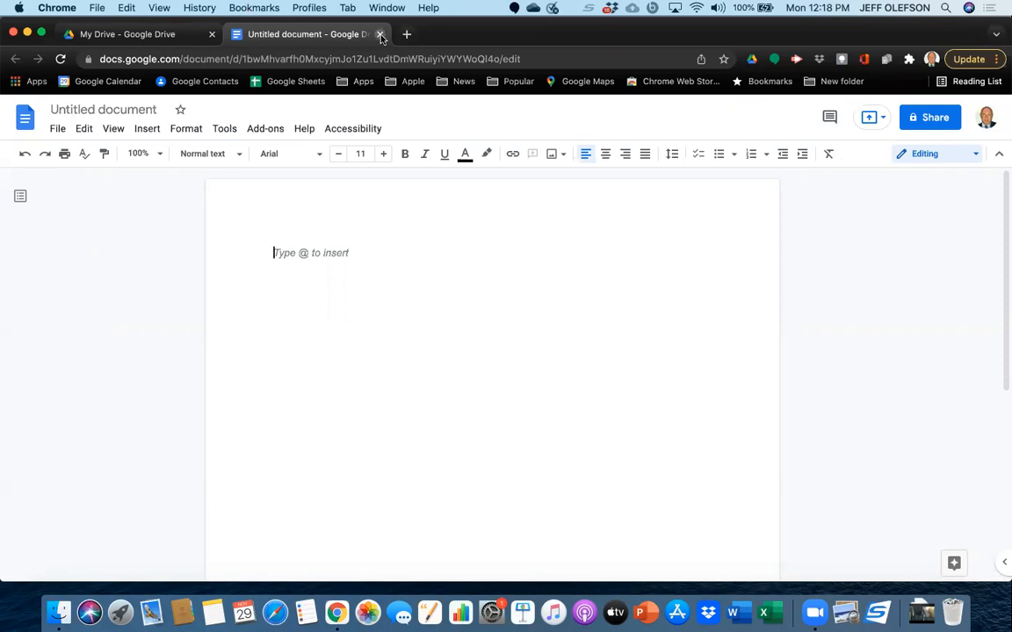
left_click(380, 35)
Create a new Google Docs document from My Drive and name it "Fake Document".
left_click(81, 168)
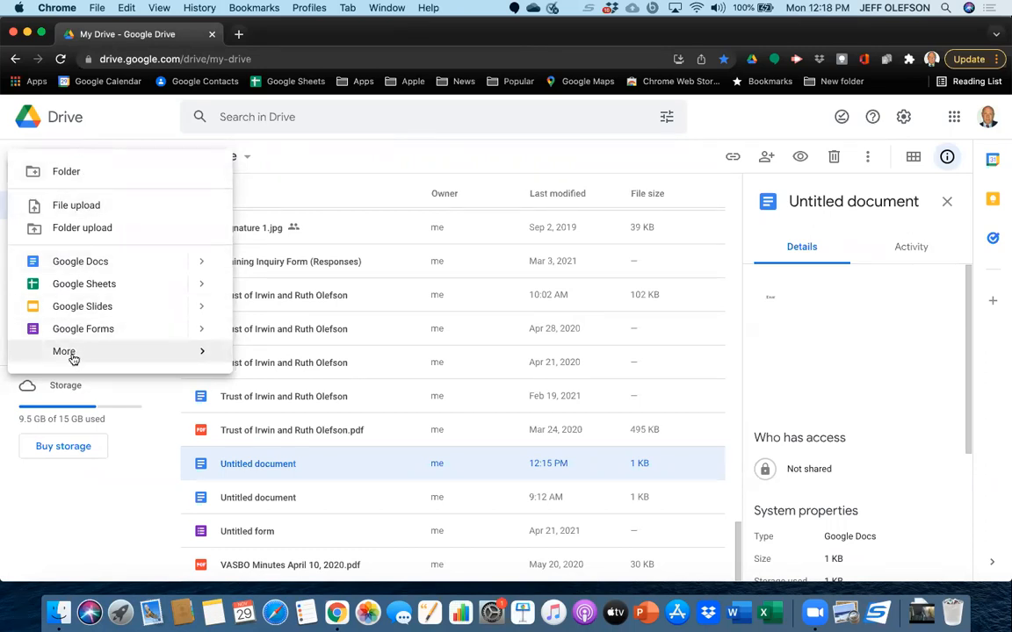
mouse_move(74, 357)
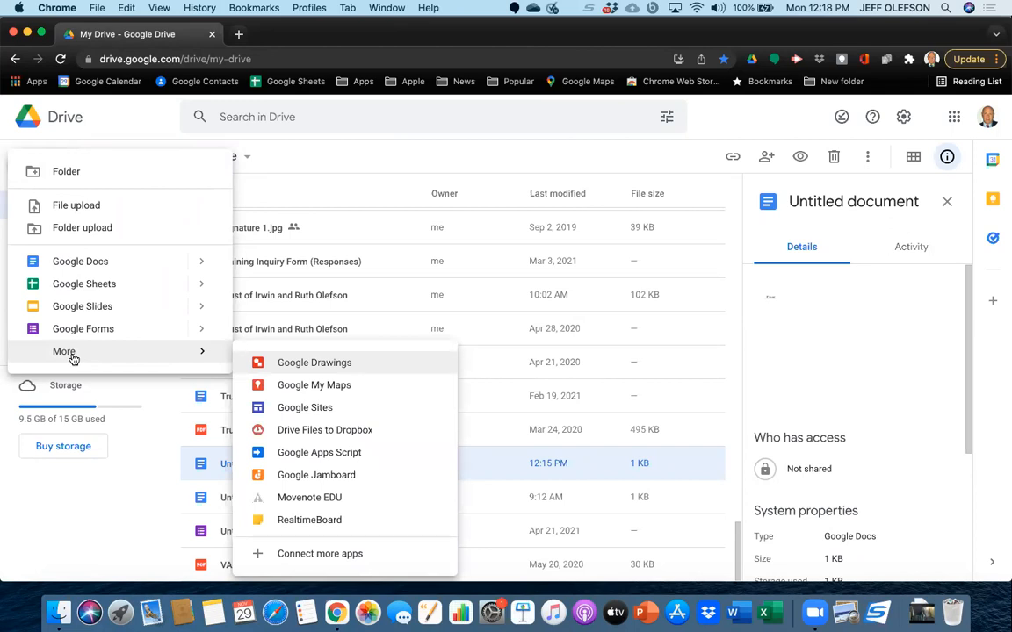
left_click(72, 264)
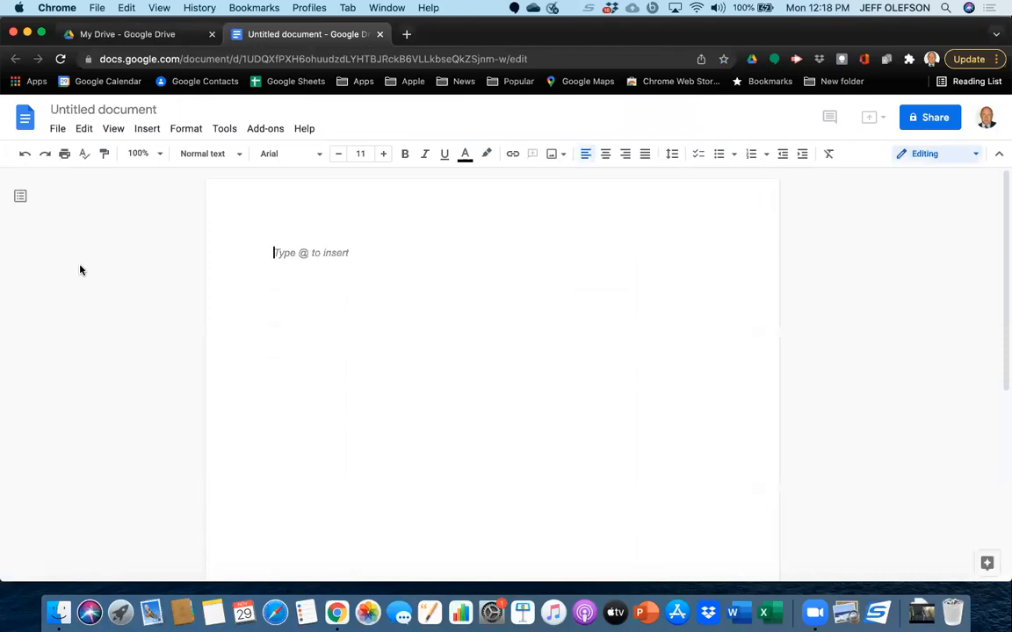
left_click(154, 109)
key("BackSpace")
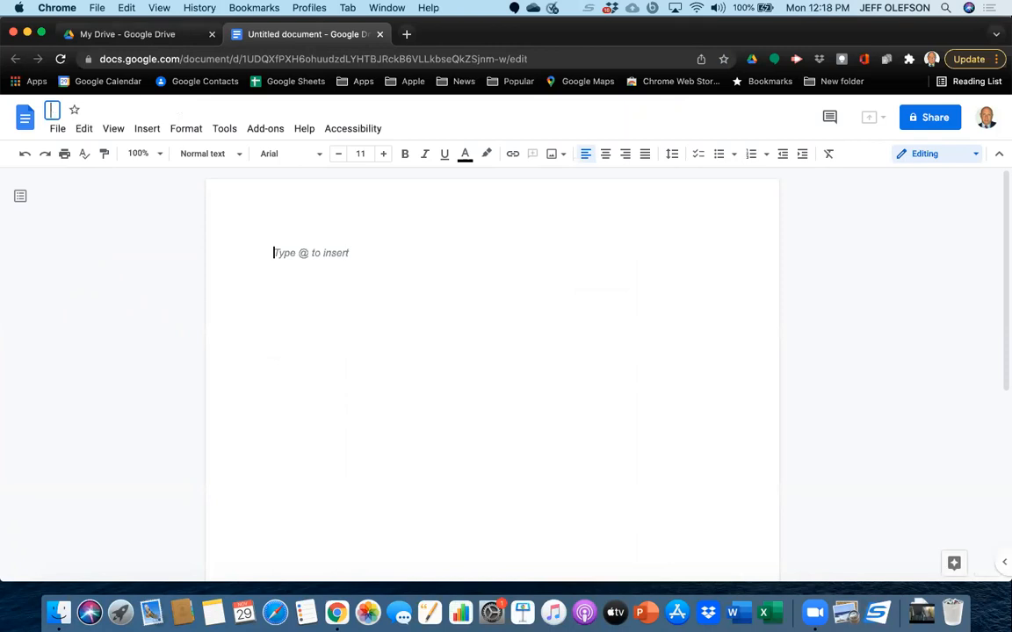
type("Fake")
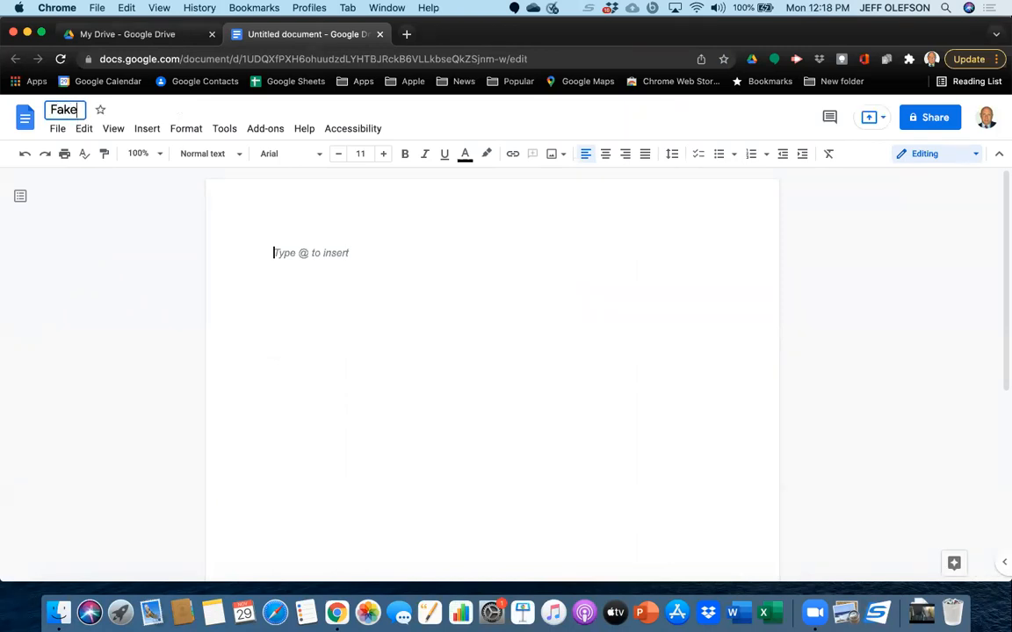
type(" Document")
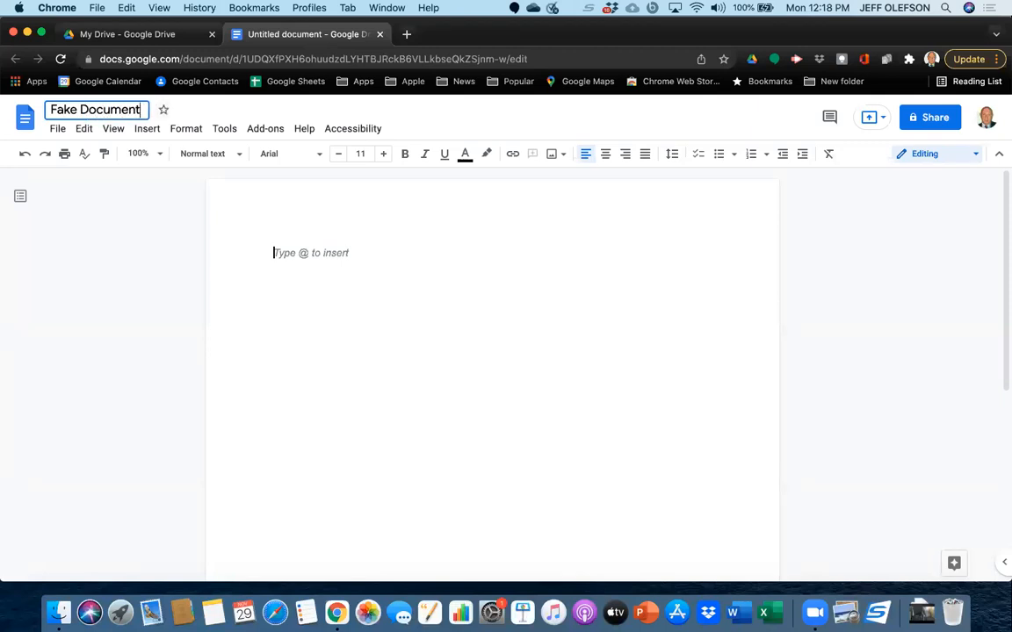
key("Return")
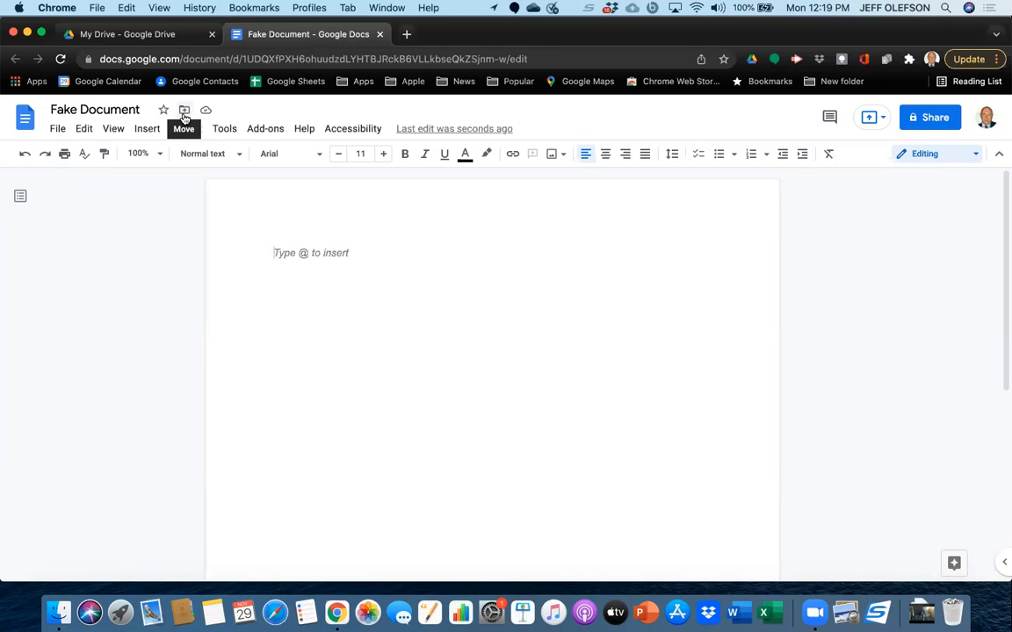
Move Fake Document from My Drive to the "AA unfiled documents" folder.
left_click(184, 111)
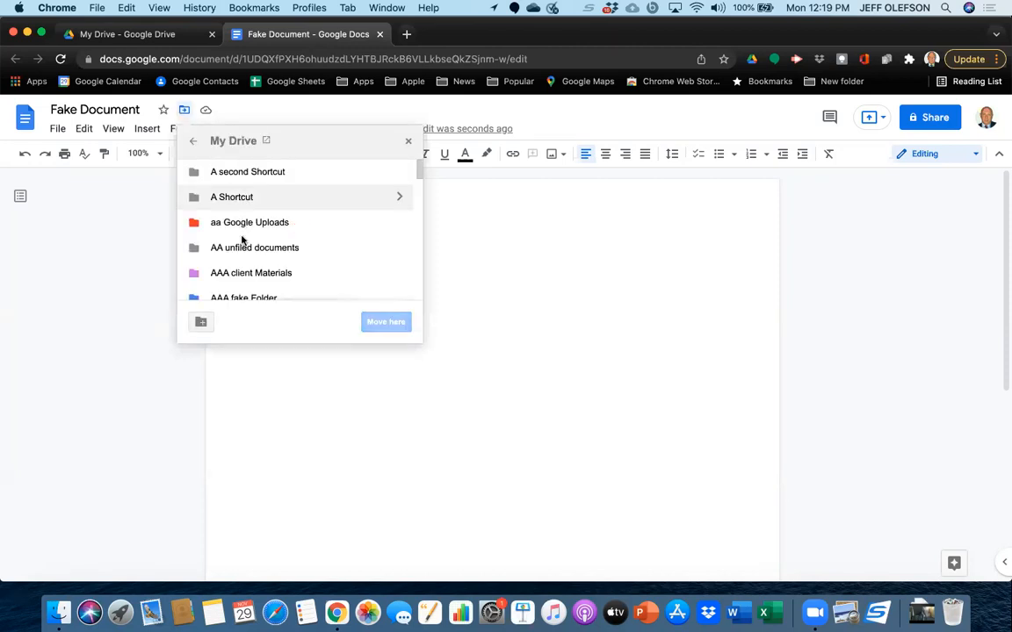
scroll(241, 287, "down", 3)
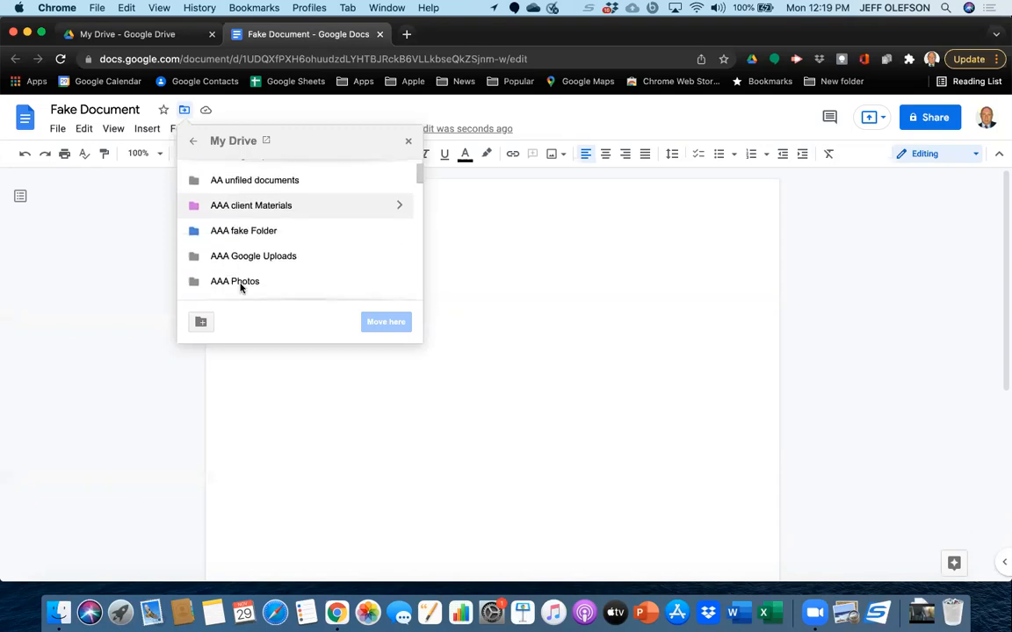
scroll(241, 287, "up", 3)
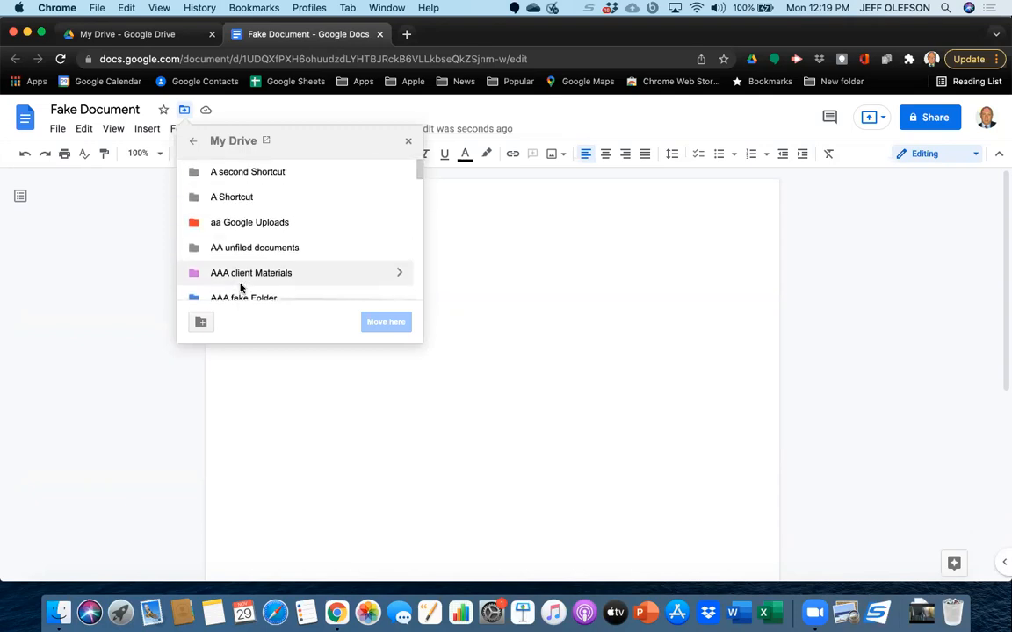
scroll(241, 287, "down", 5)
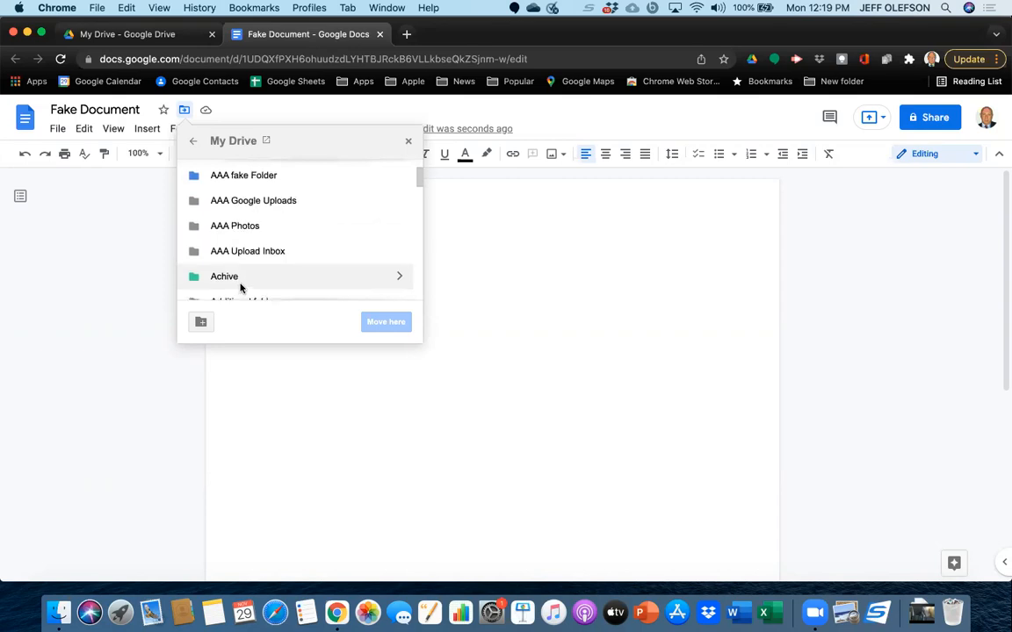
scroll(241, 287, "up", 5)
left_click(233, 249)
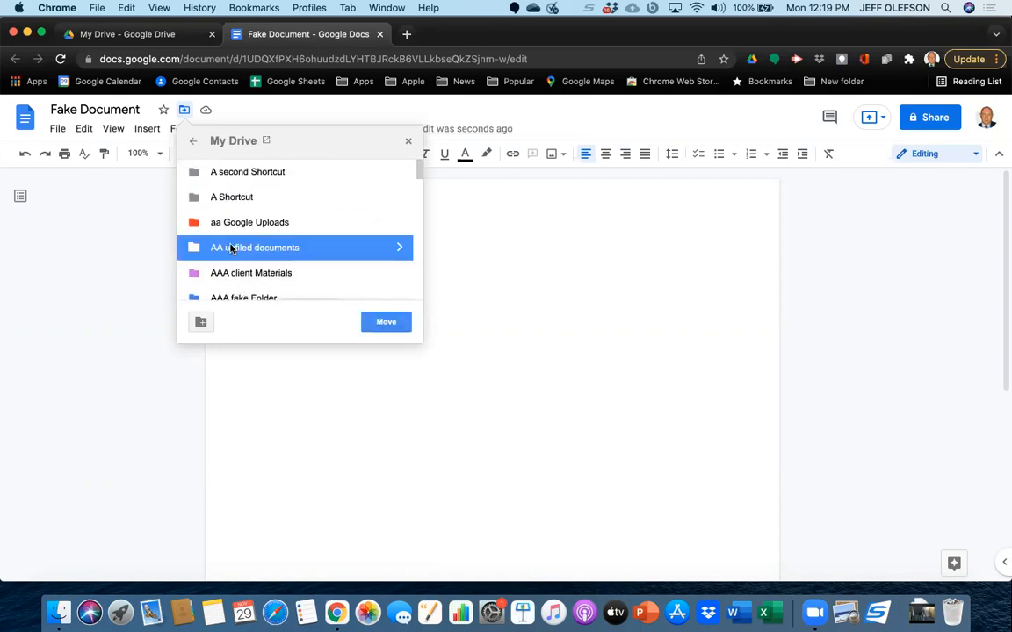
left_click(377, 320)
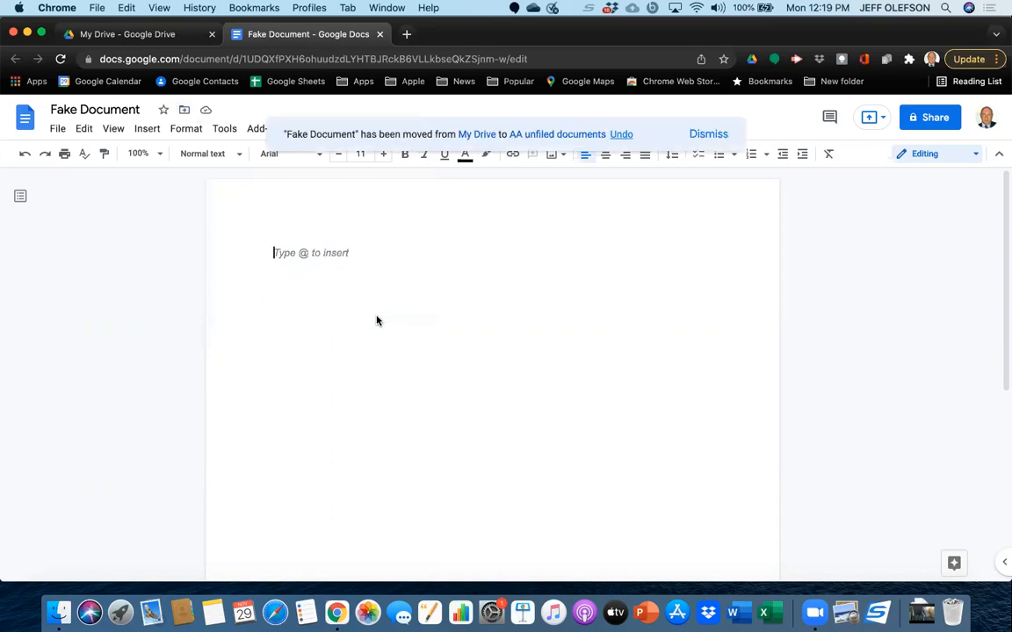
Write the line "The rain in spain falls,." in Fake Document and close the document.
type("Thew")
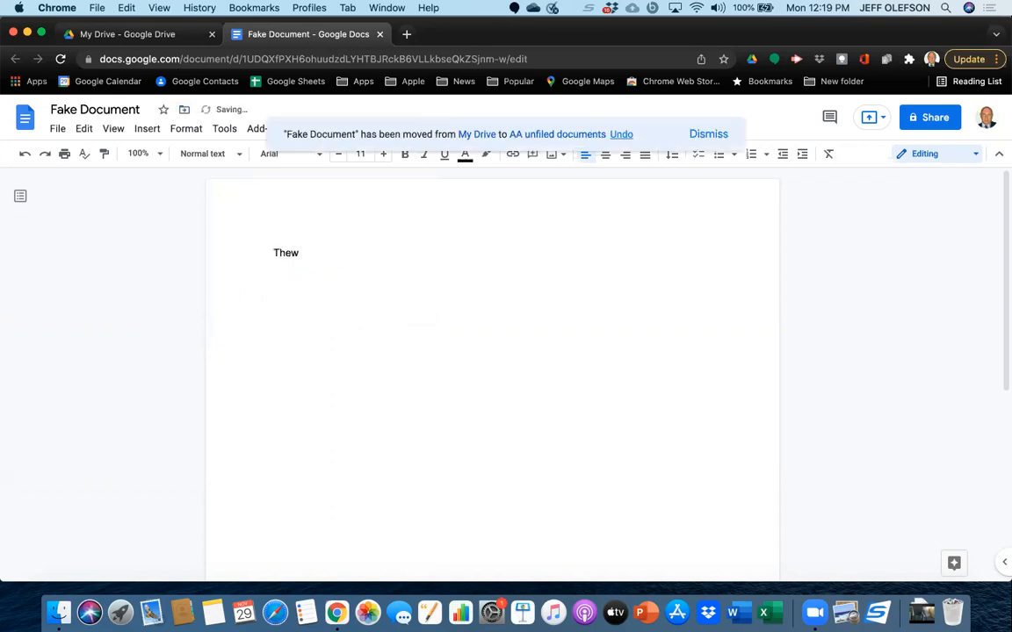
key("BackSpace")
type("rain in spain falls,.")
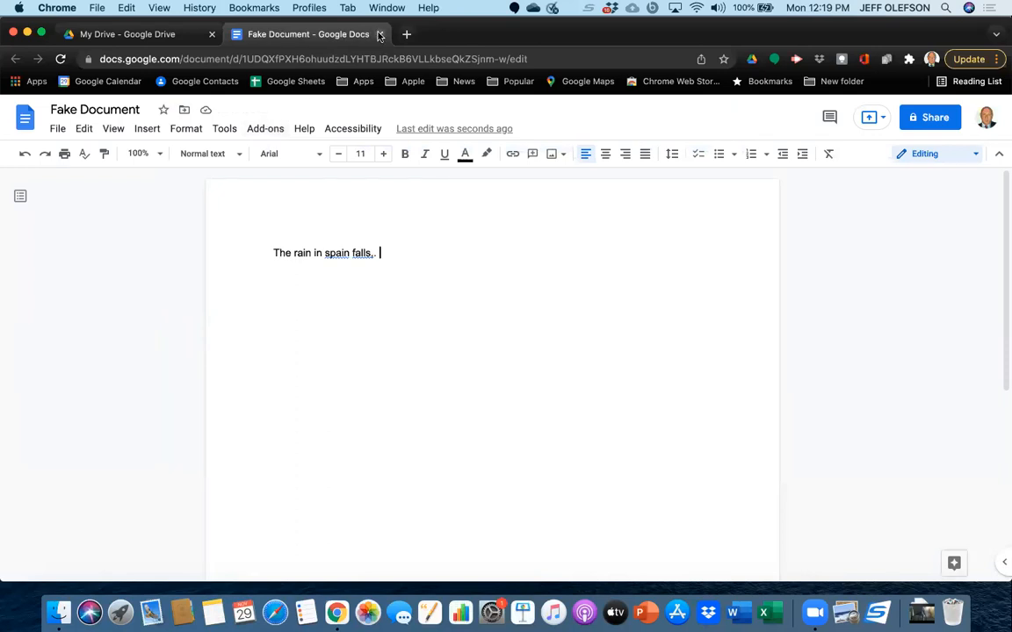
left_click(380, 33)
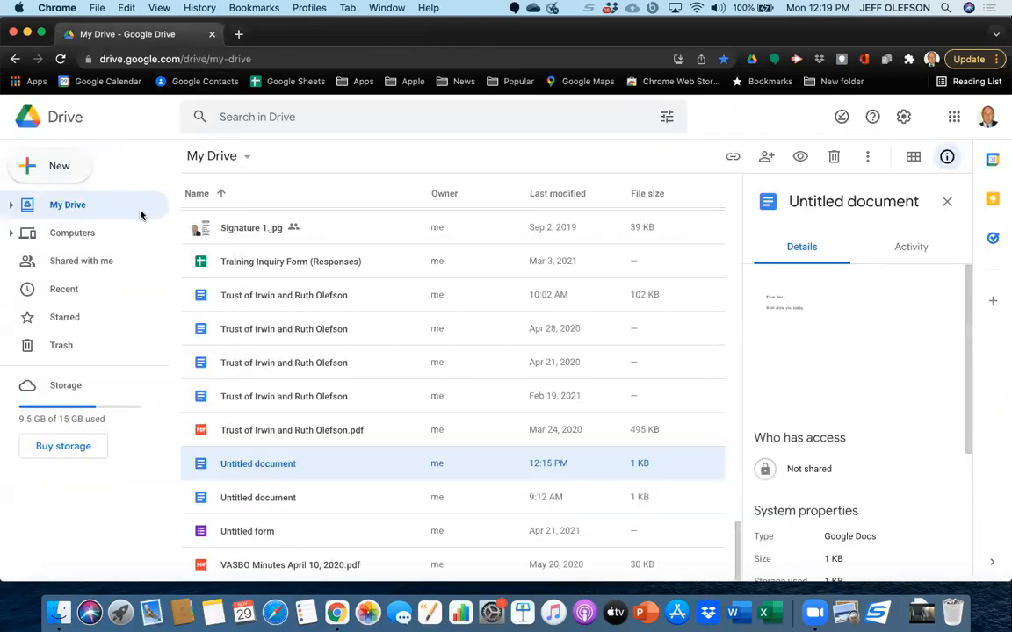
Open the "AA unfiled documents" folder in My Drive to view its files.
scroll(246, 318, "up", 15)
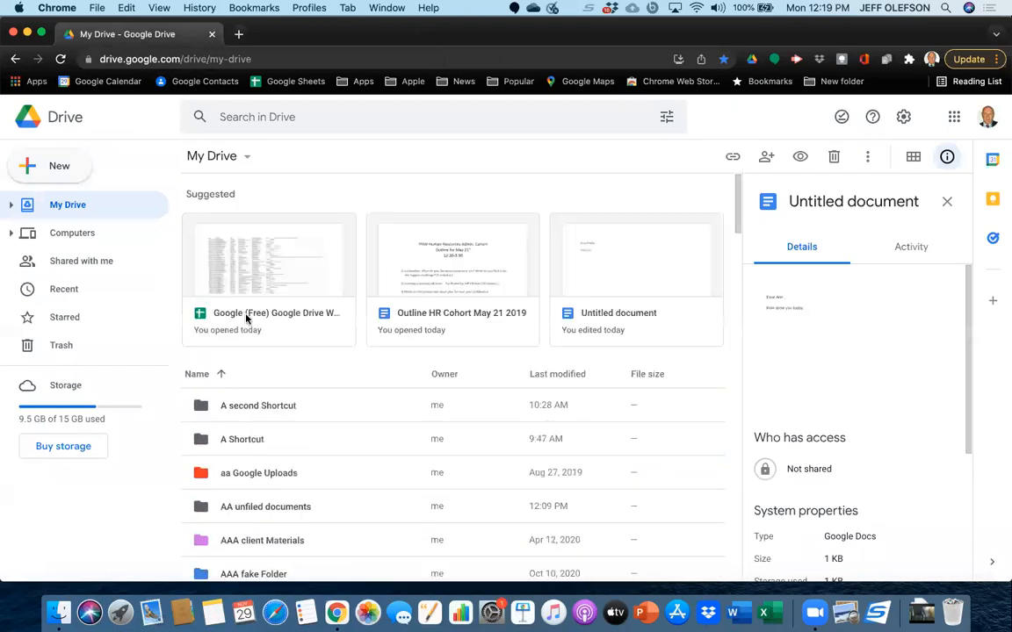
scroll(260, 454, "down", 3)
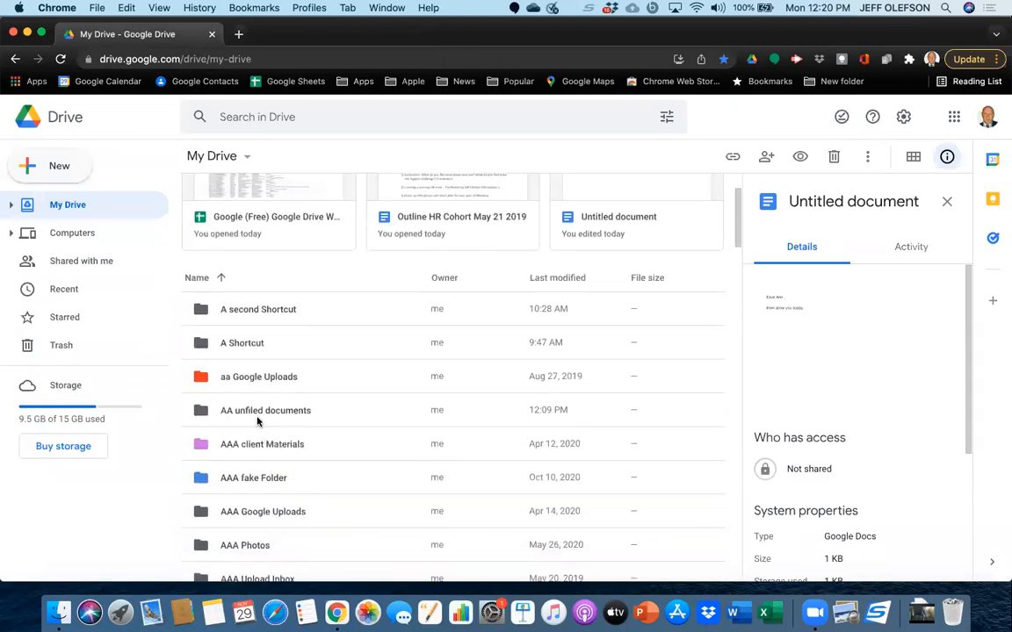
left_click(258, 419)
double_click(257, 419)
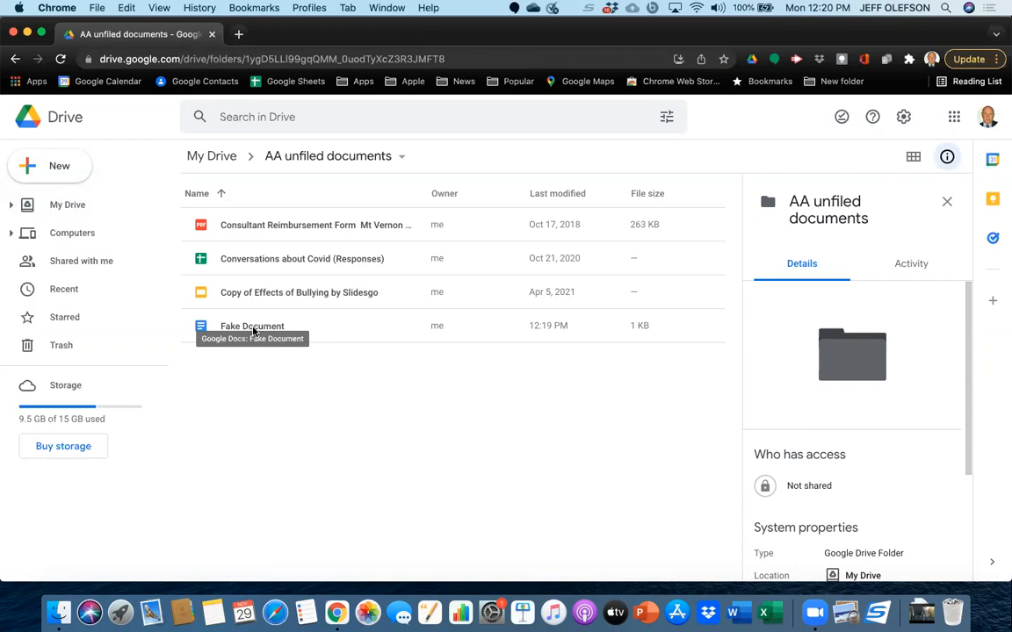
Create a new Google Docs document inside the "AA unfiled documents" folder and name it "Fake Doc".
left_click(46, 169)
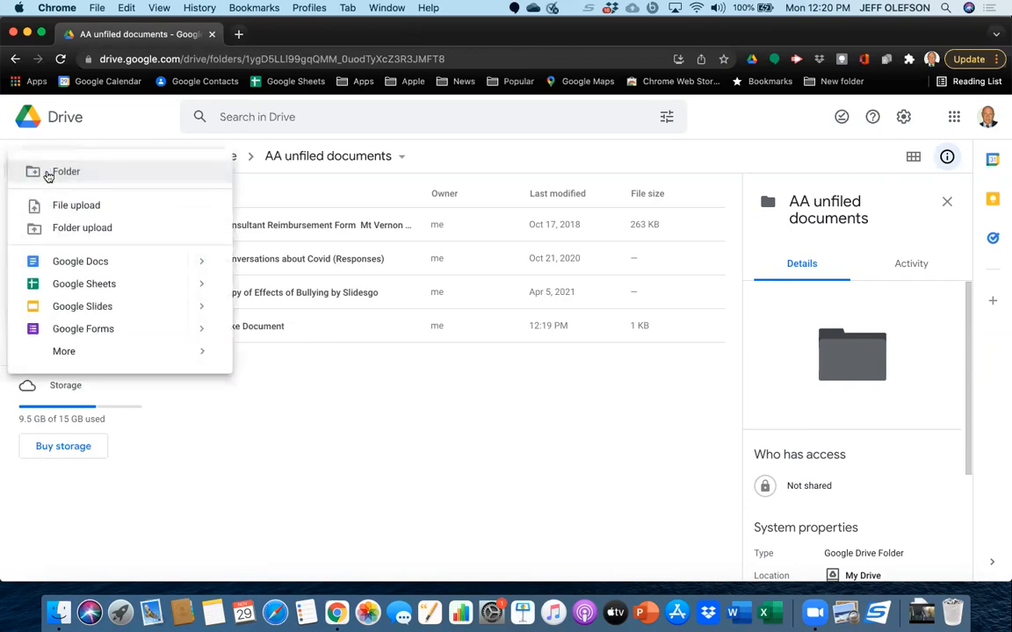
left_click(80, 262)
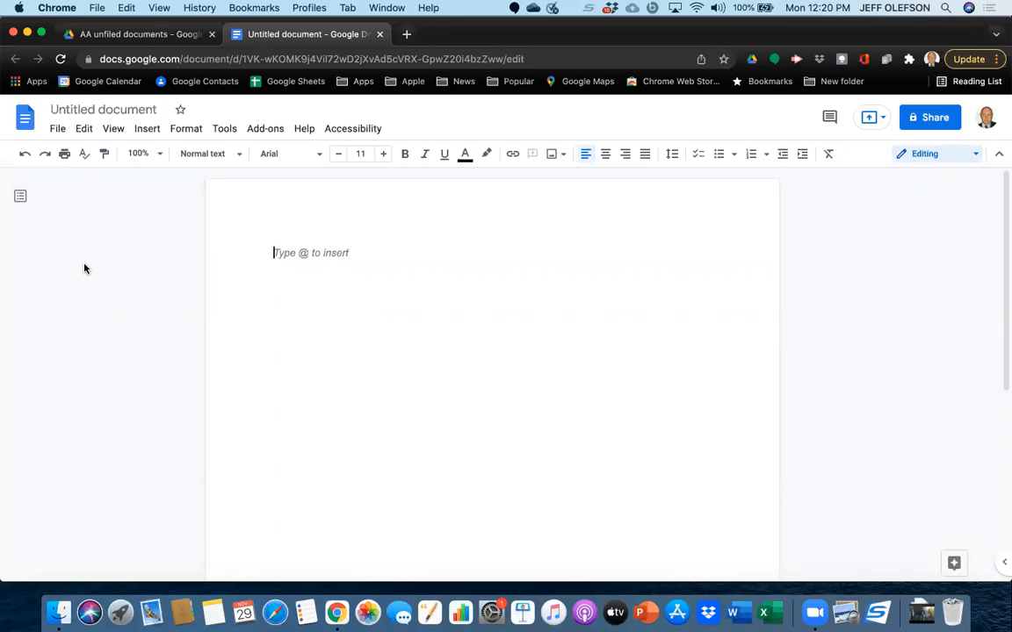
left_click(140, 113)
key("BackSpace")
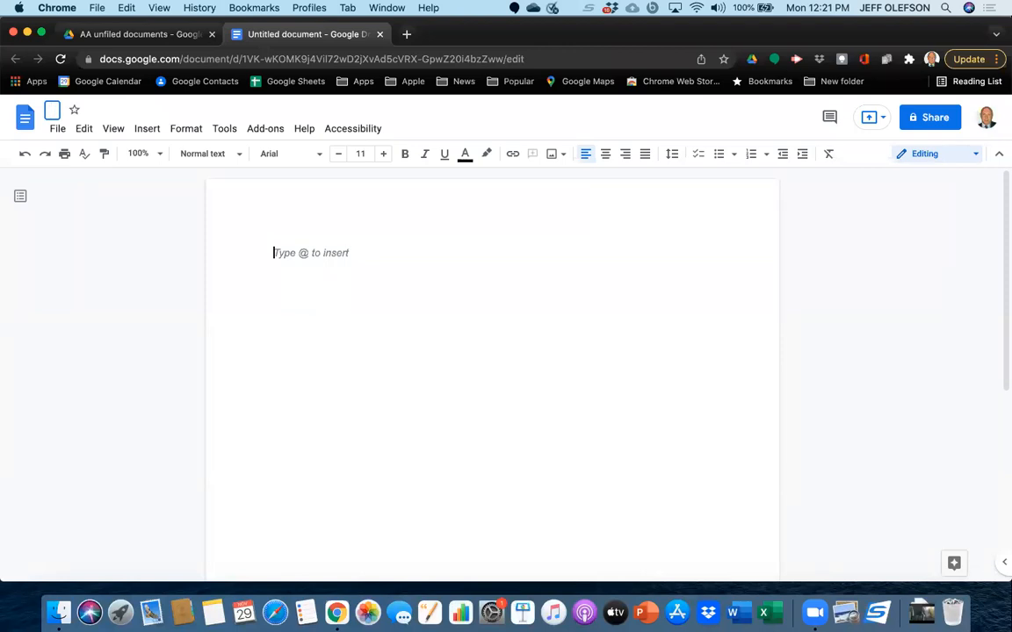
type("FAke")
key("BackSpace")
key("BackSpace")
key("BackSpace")
type("ake ")
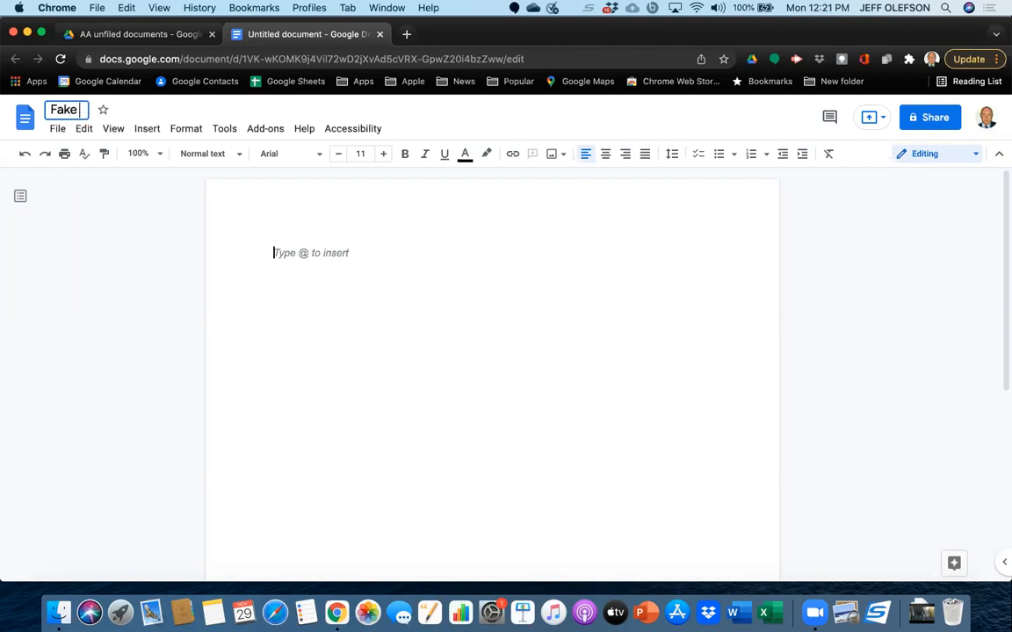
type("Doc")
key("Return")
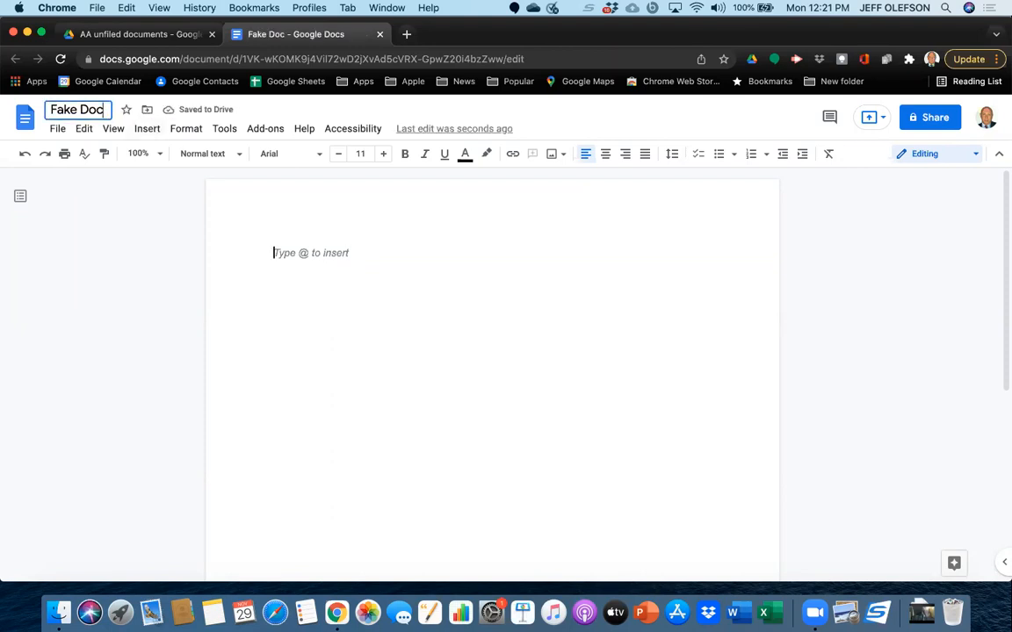
Check Fake Doc's current folder location, leave it unmoved, and write "The rain in spain" on its second line.
left_click(146, 111)
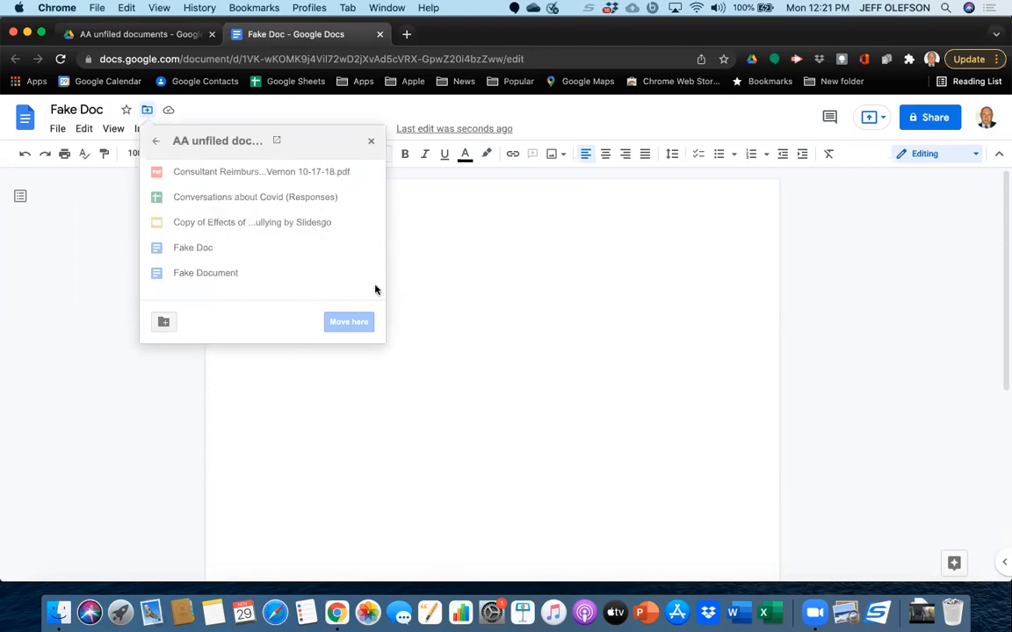
left_click(443, 287)
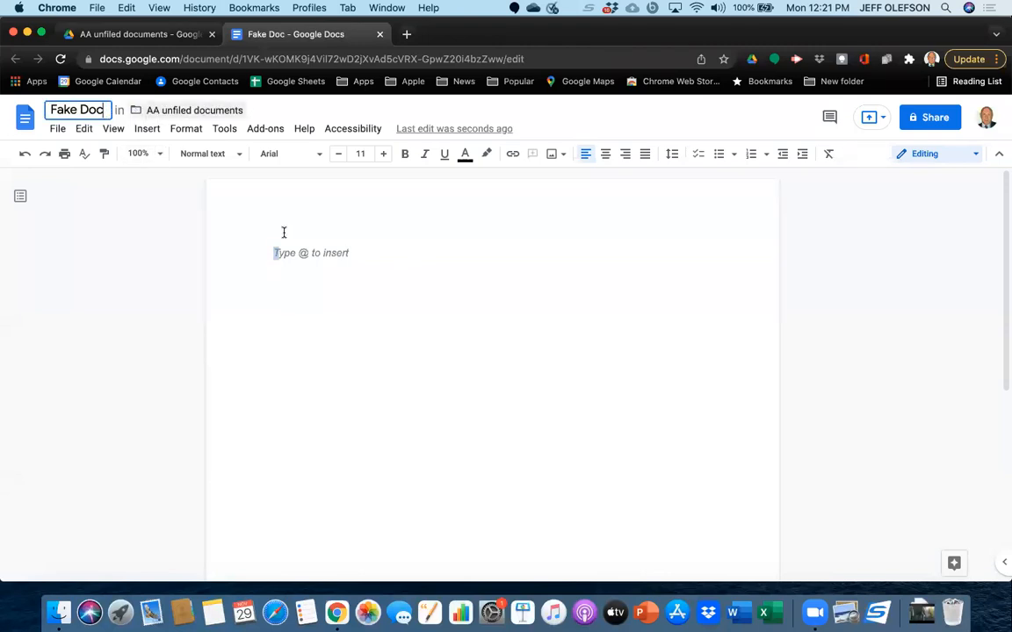
key("Return")
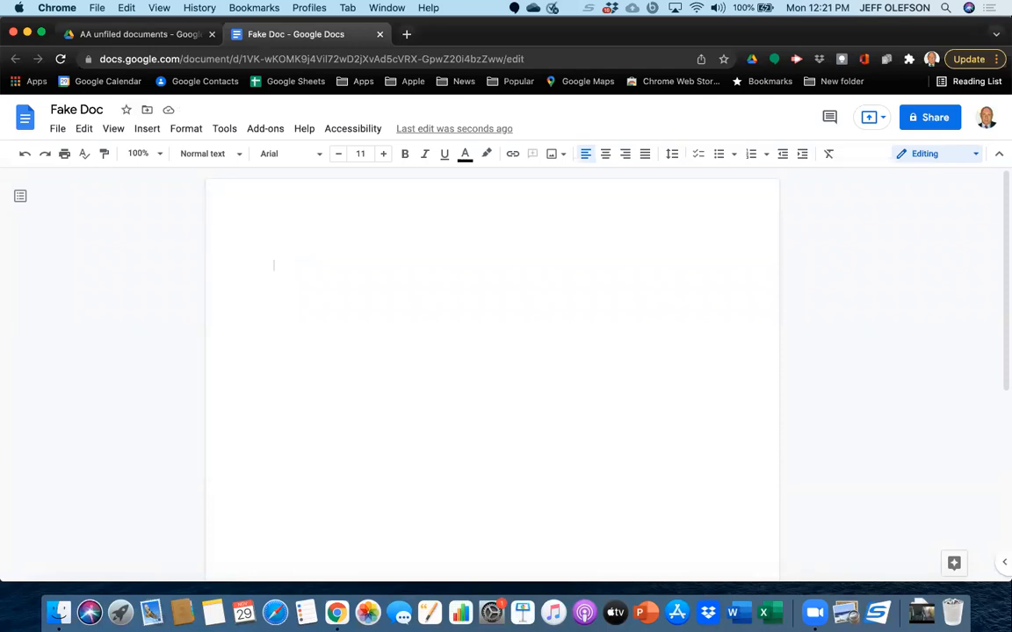
type("The rain ")
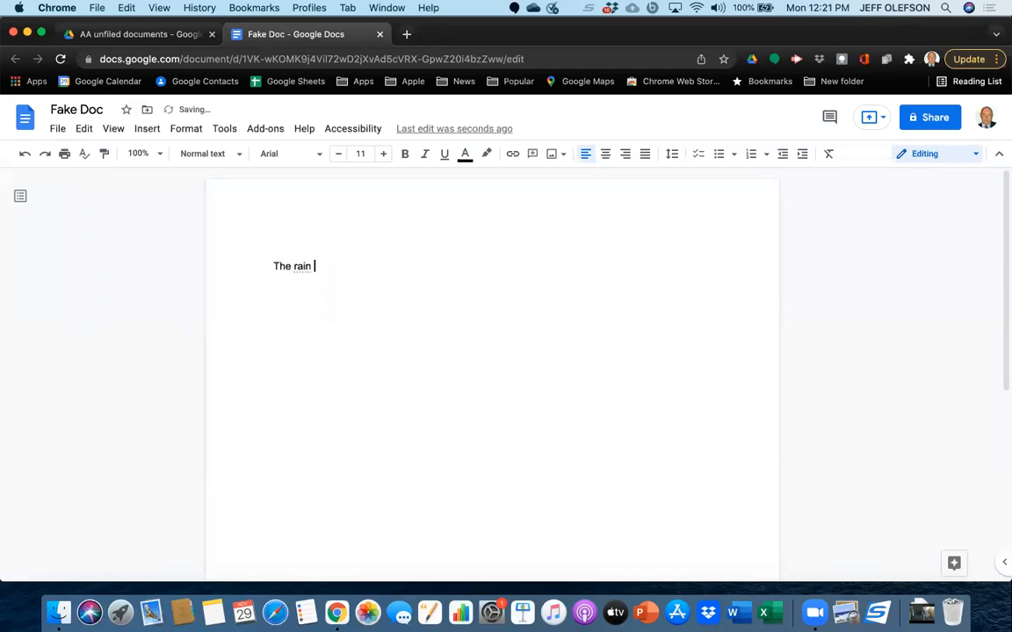
type("in spain")
Move Fake Doc to the trash and return to the Docs home screen.
left_click(57, 130)
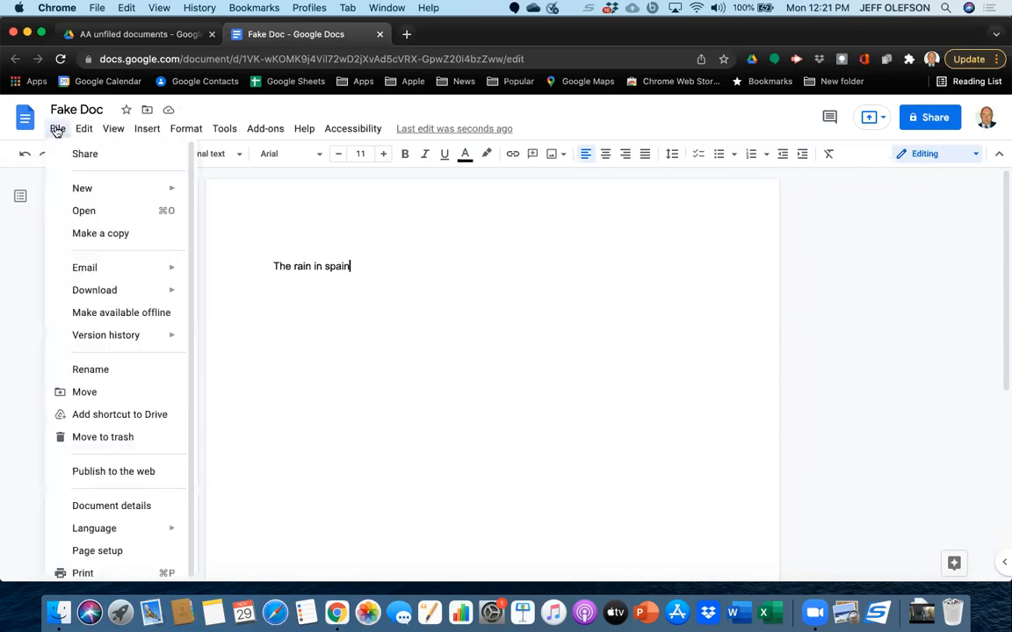
left_click(93, 436)
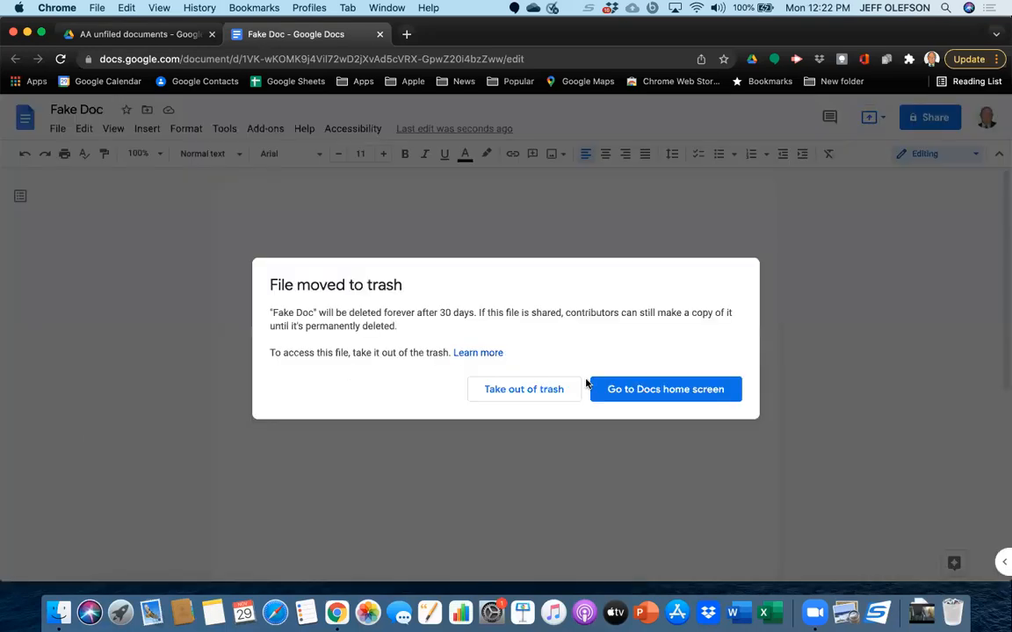
left_click(621, 393)
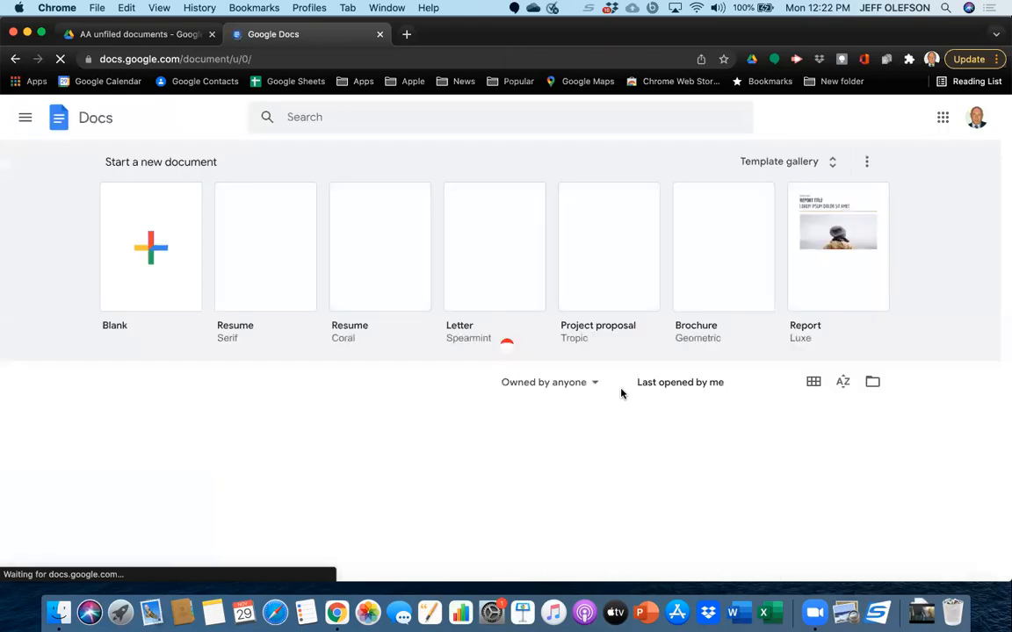
Create a blank document from the Docs home screen and write "The rain" in it.
left_click(154, 244)
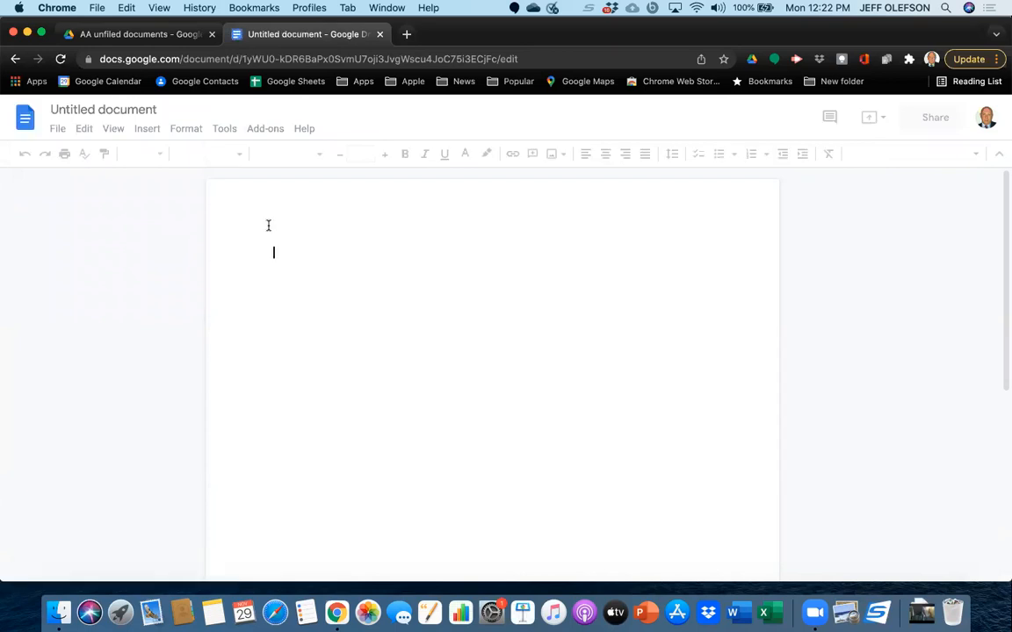
type("The ")
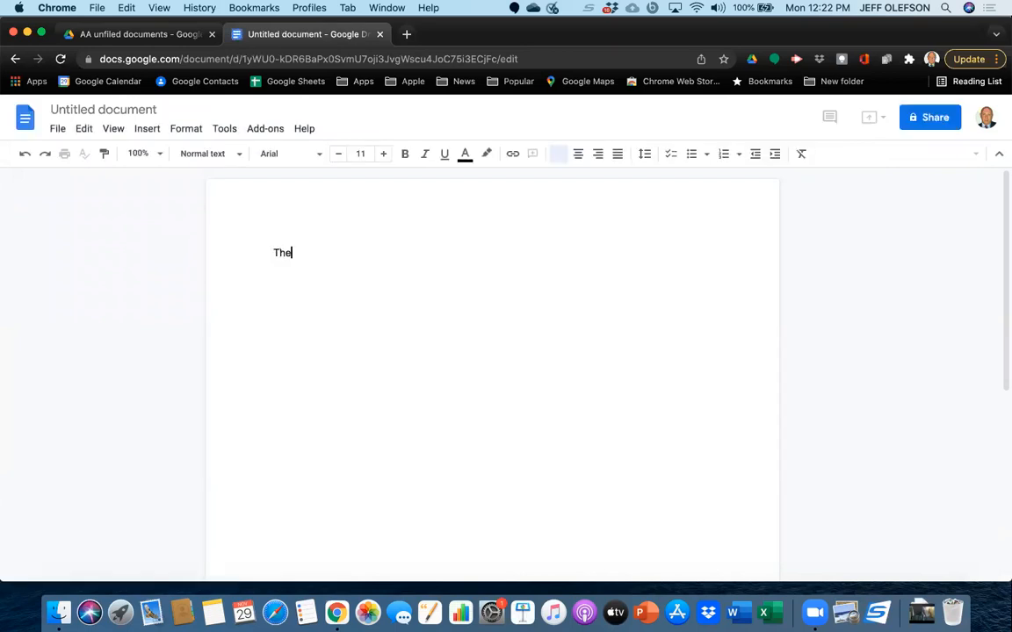
type("rain")
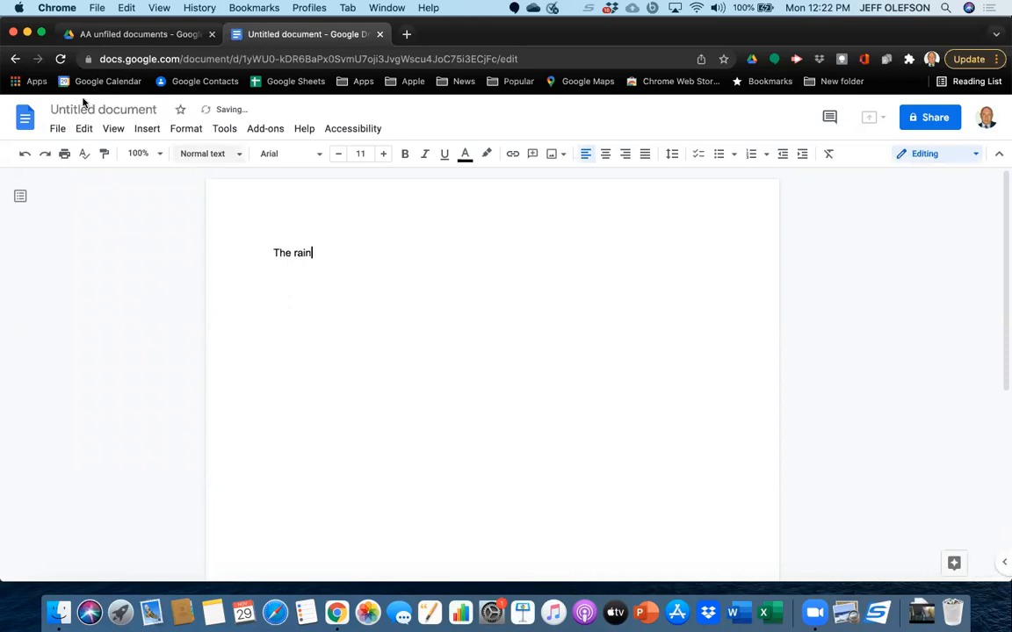
Move the untitled document containing "The rain" to the trash and go back to the Docs home screen.
left_click(58, 129)
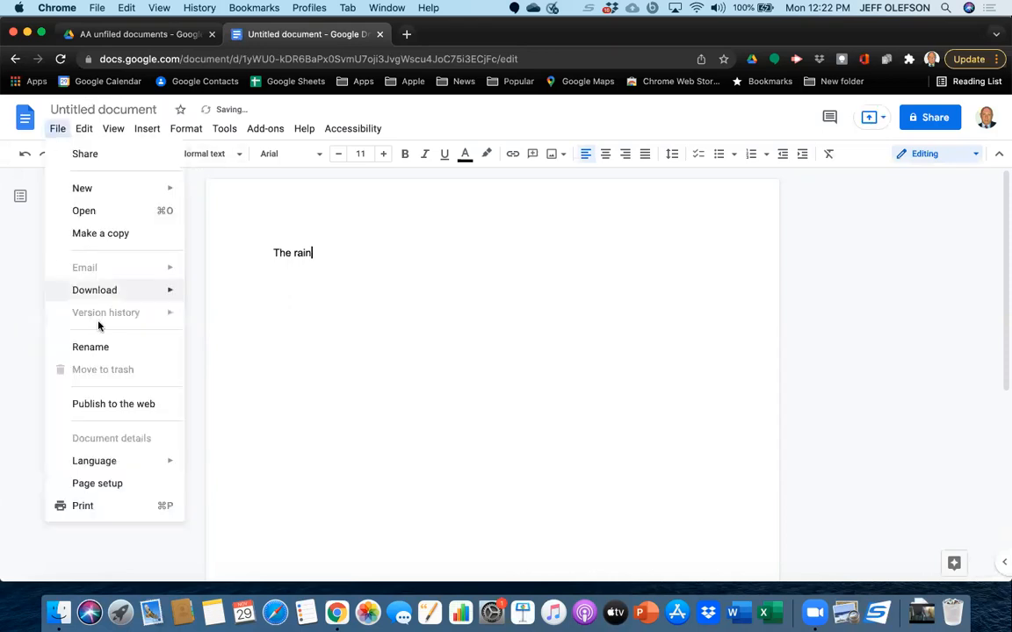
left_click(281, 386)
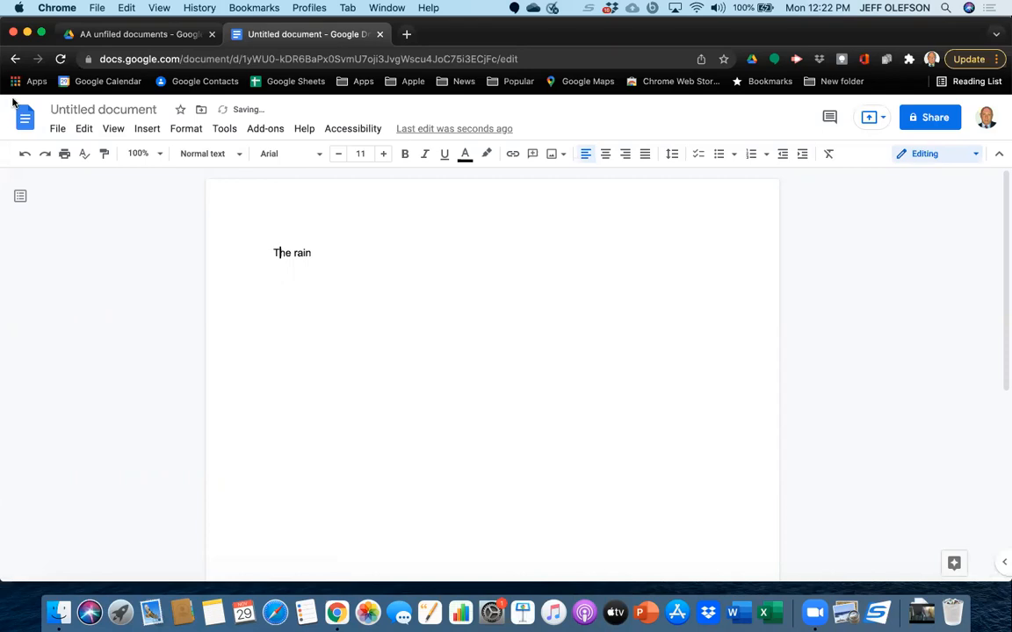
left_click(54, 129)
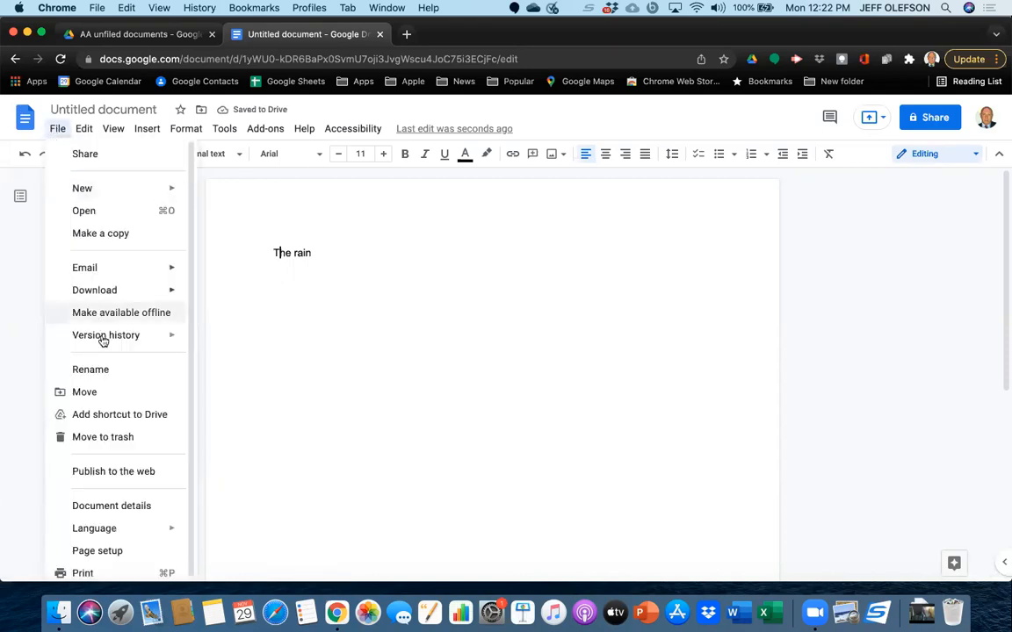
left_click(121, 436)
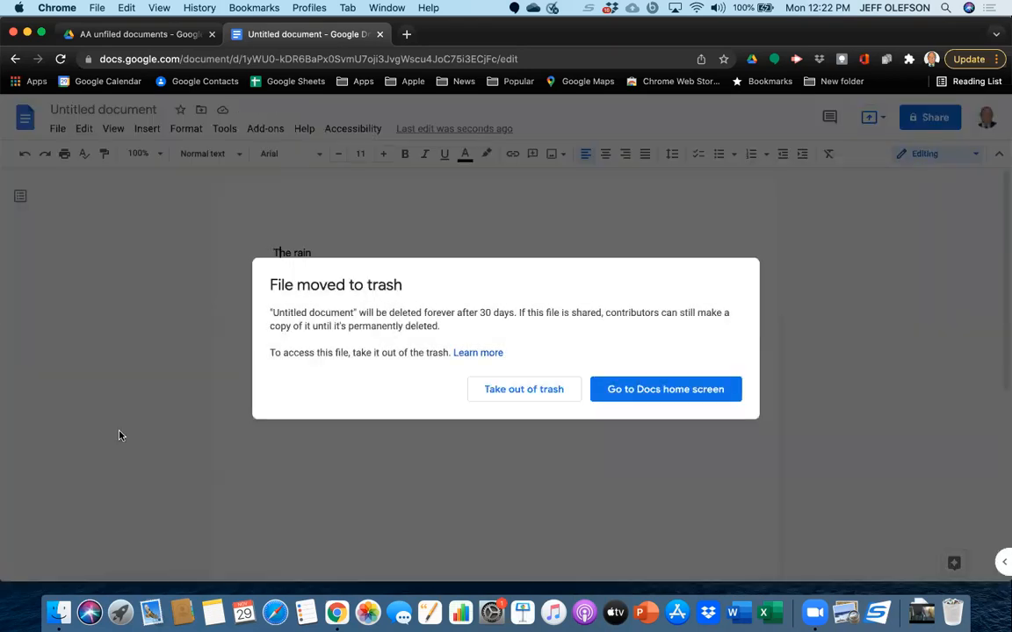
left_click(645, 392)
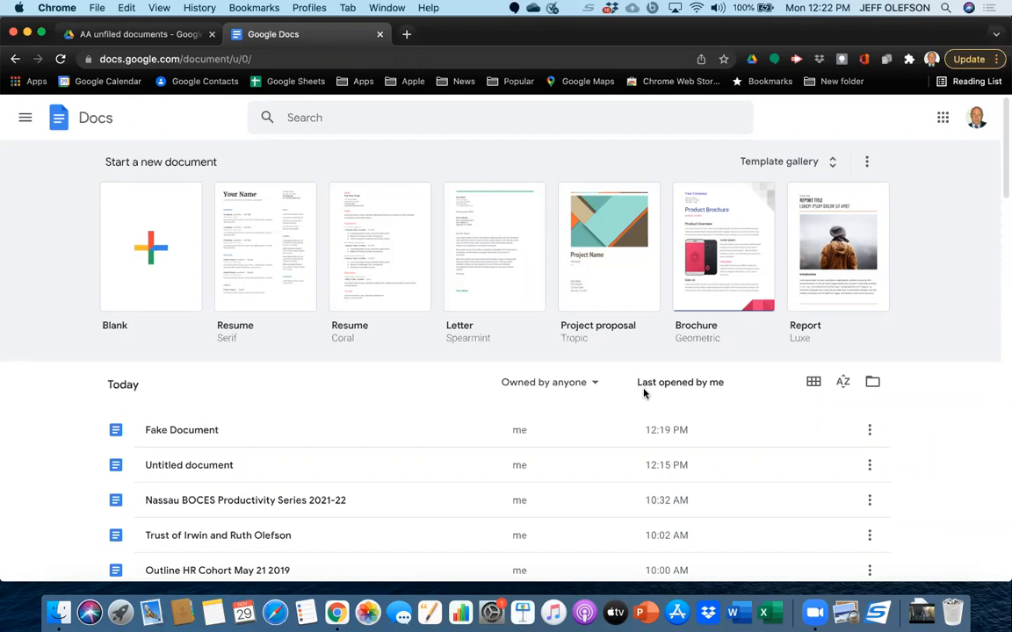
Close the Docs home screen and open My Drive in Google Drive.
scroll(369, 435, "up", 1)
scroll(369, 435, "down", 1)
left_click(380, 34)
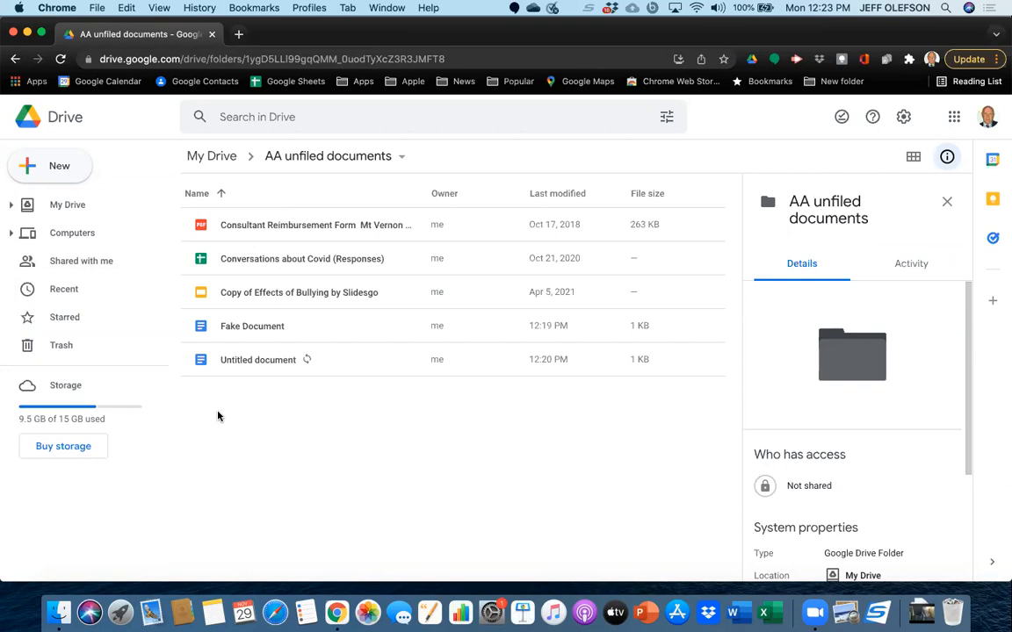
left_click(66, 209)
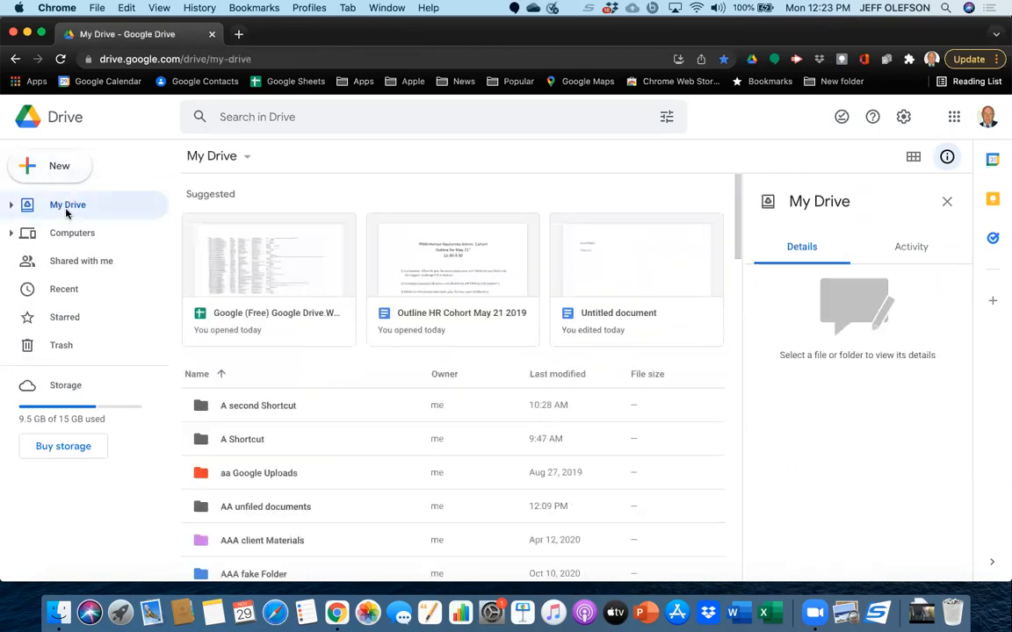
Create a folder named "New Folder" in My Drive.
left_click(62, 170)
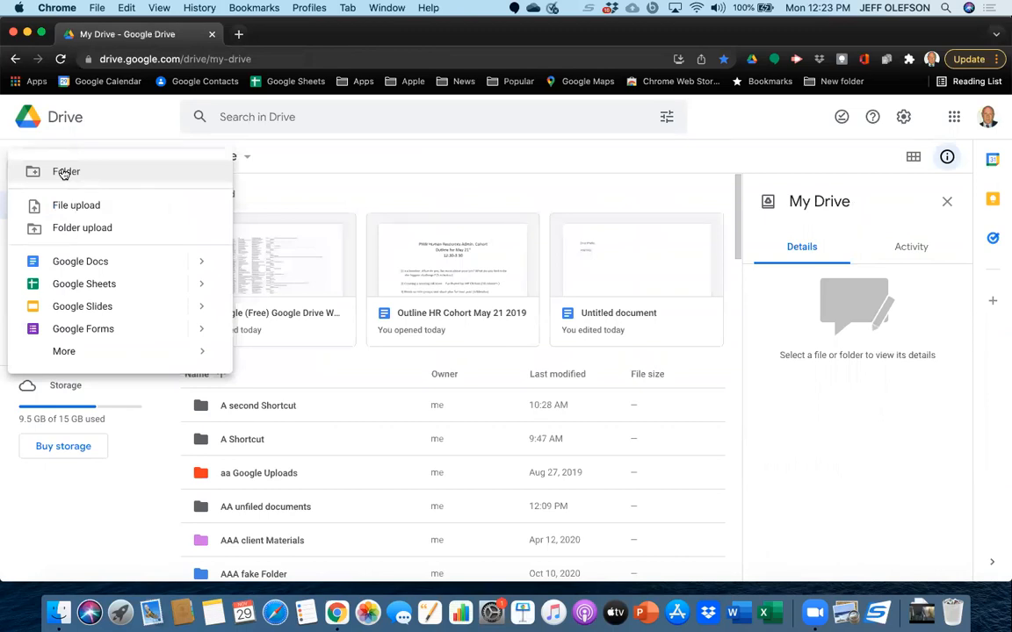
left_click(64, 173)
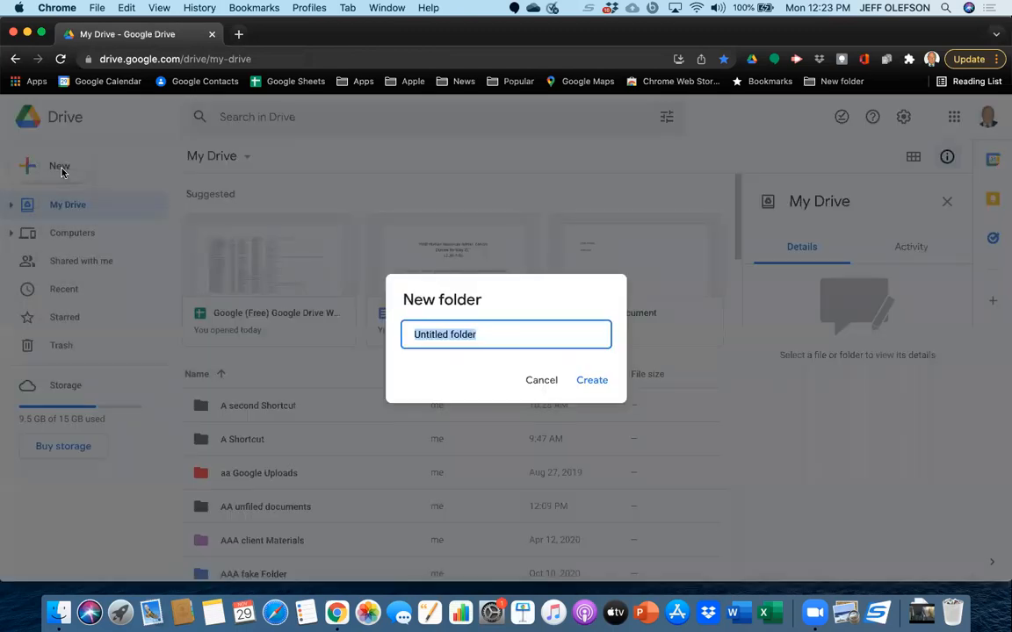
key("BackSpace")
type("New")
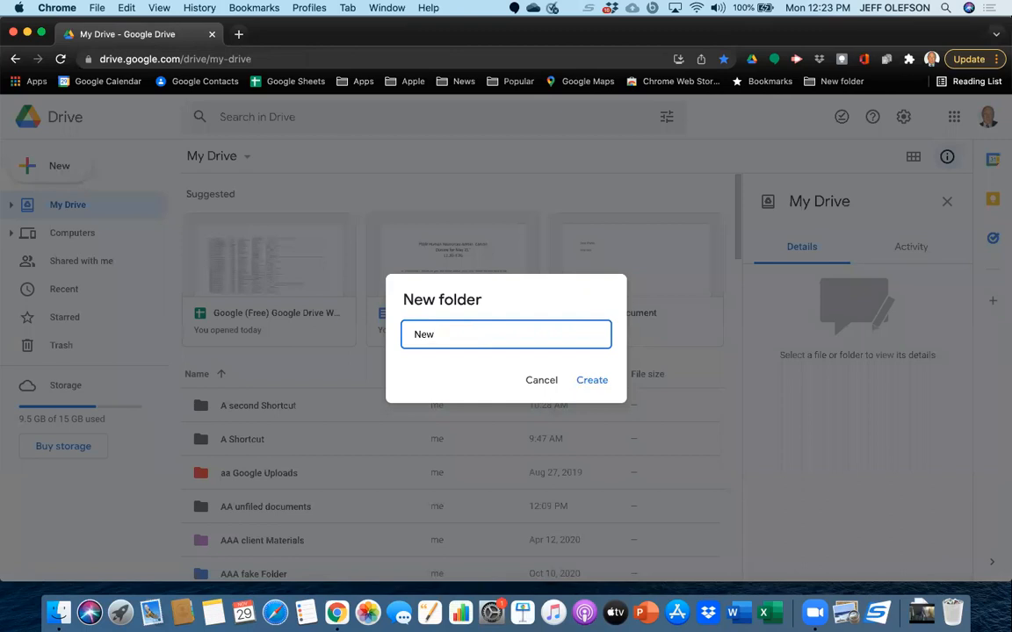
type(" Folder")
left_click(599, 384)
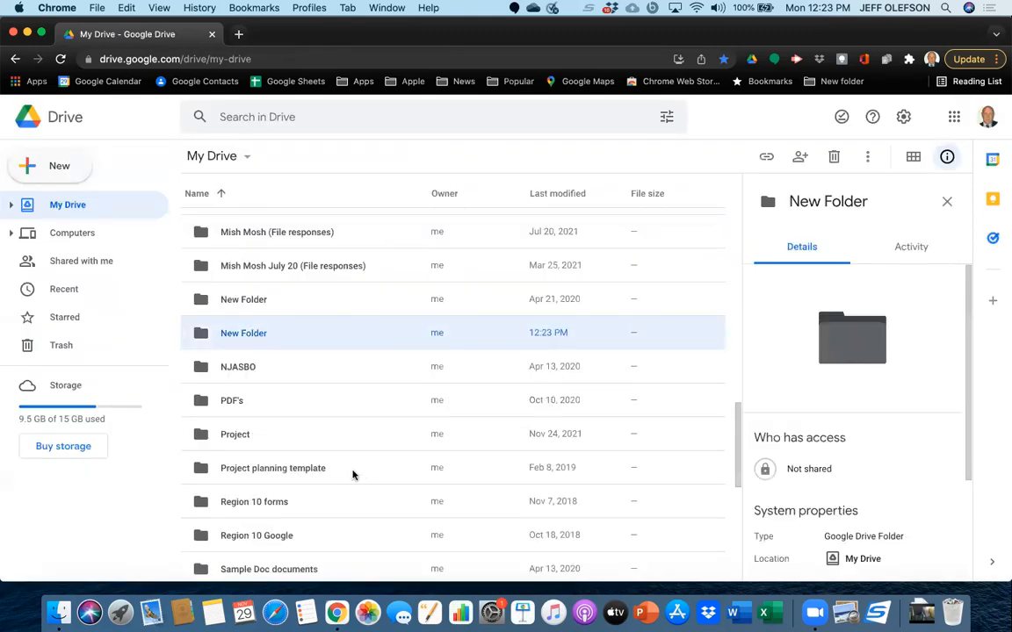
Move the trust document last modified Apr 28, 2020 from My Drive into a newly created folder named "Fake Folder 1".
scroll(353, 475, "down", 5)
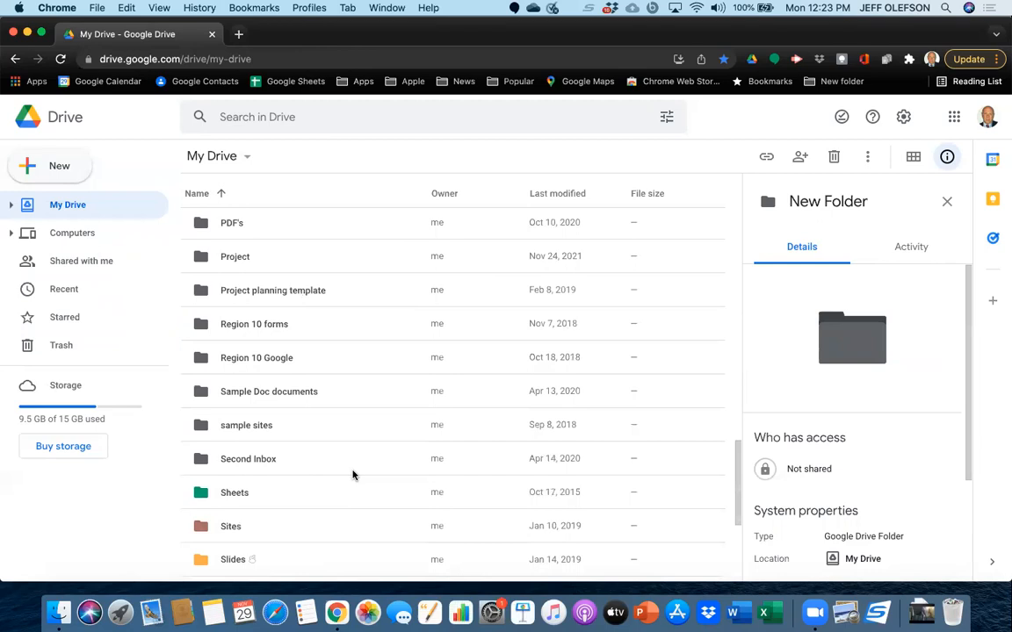
scroll(325, 475, "down", 2)
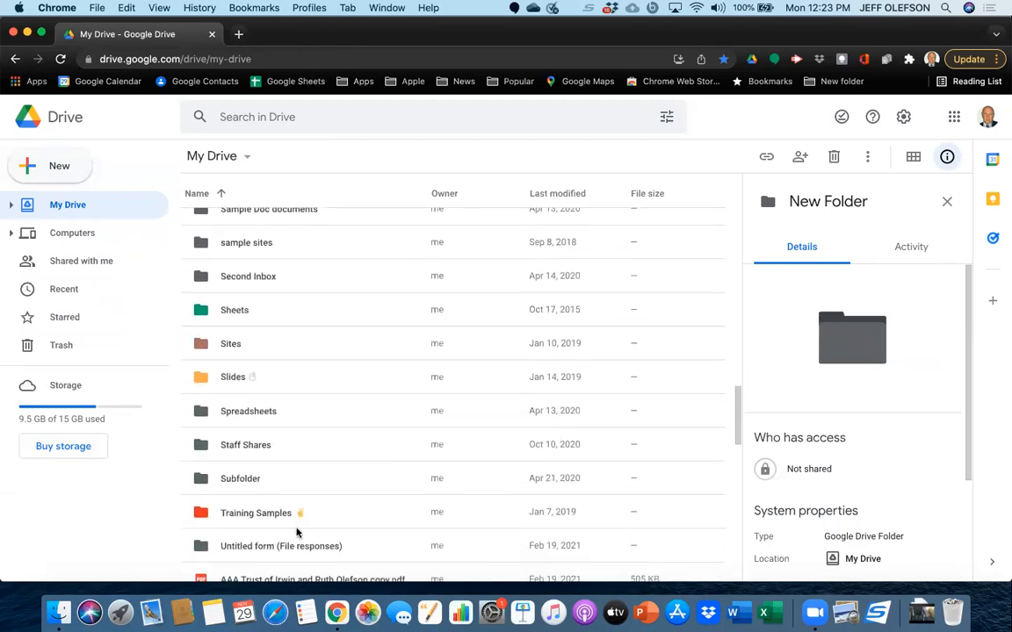
scroll(296, 532, "down", 5)
scroll(281, 510, "down", 5)
scroll(261, 484, "down", 4)
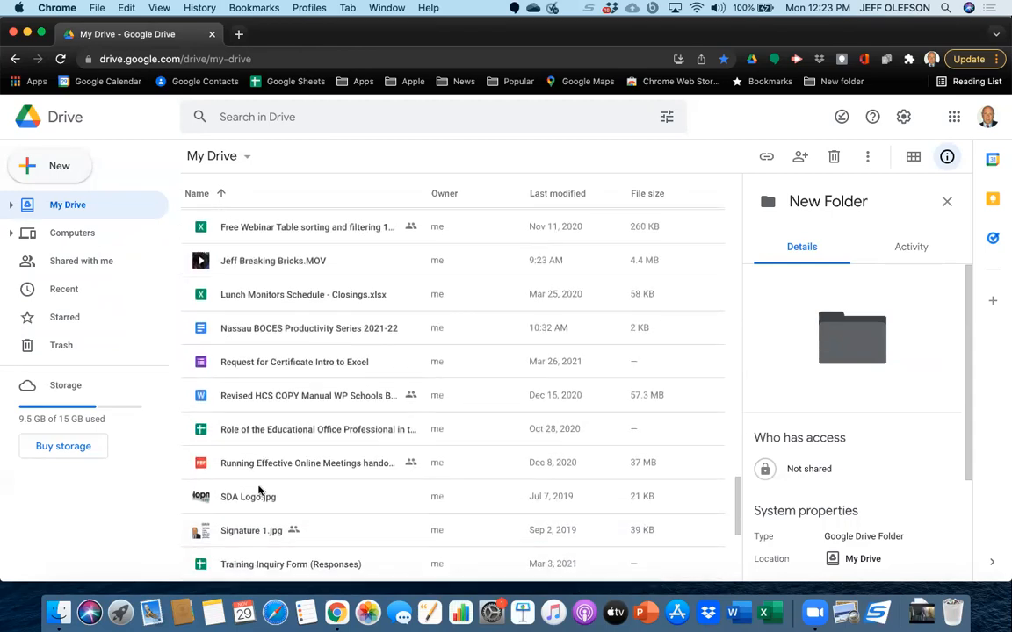
left_click(258, 481)
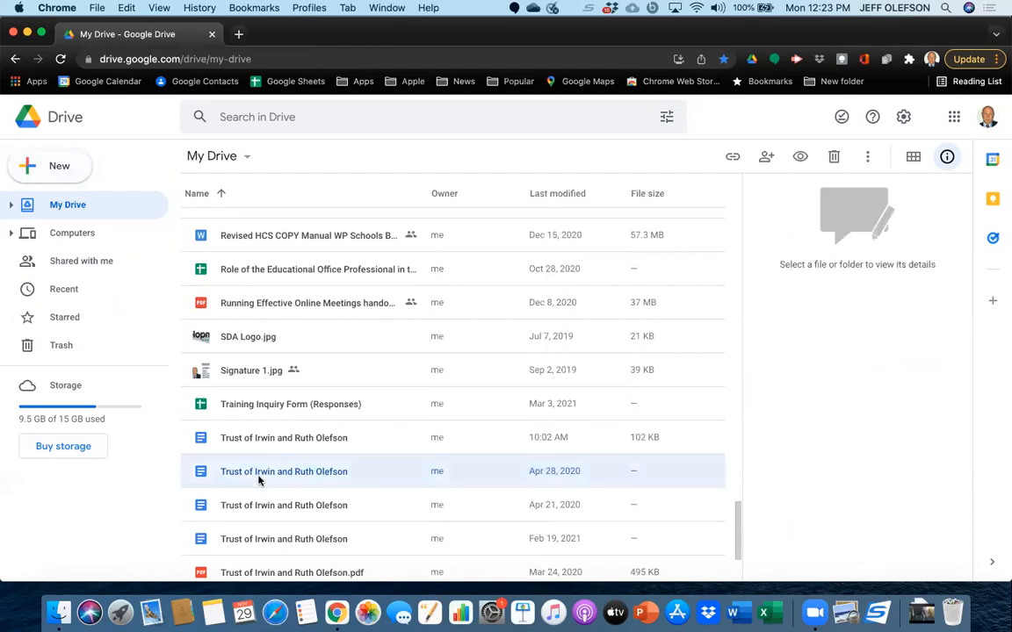
right_click(258, 481)
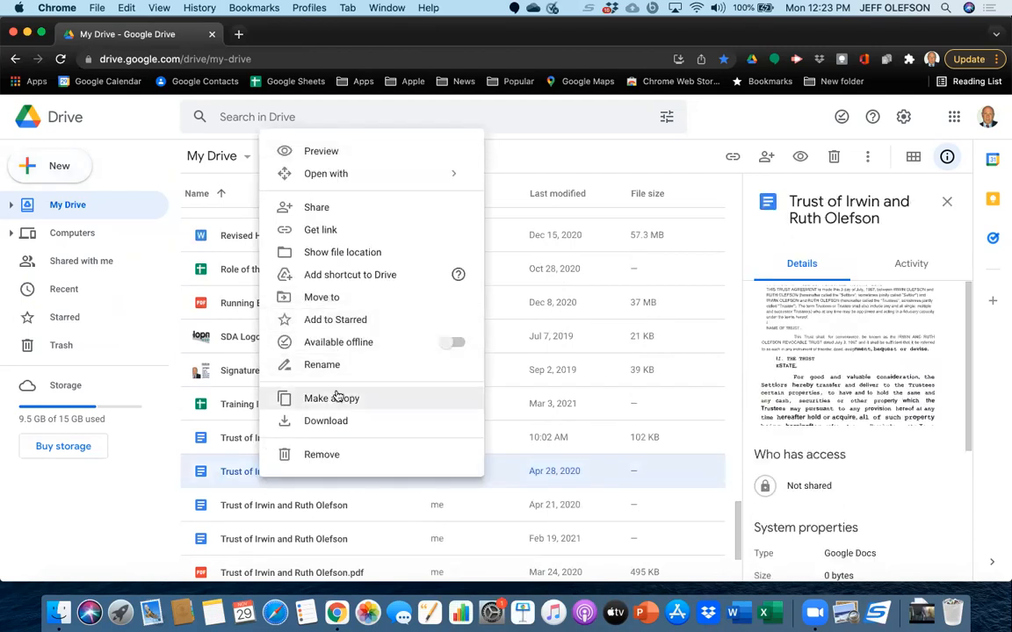
left_click(339, 300)
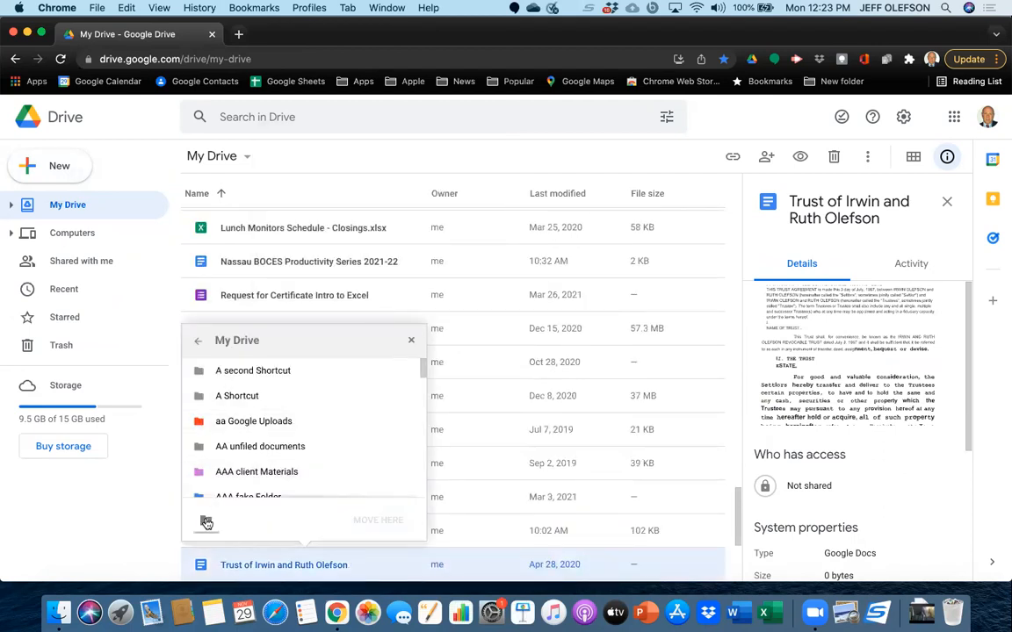
left_click(206, 523)
key("BackSpace")
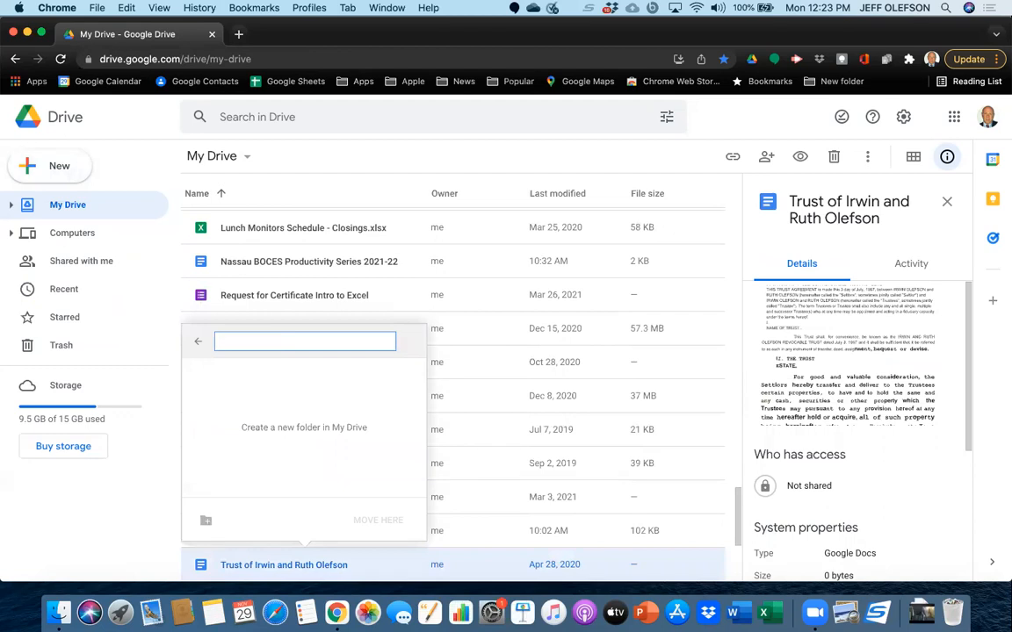
type("F")
key("BackSpace")
type("Fajke")
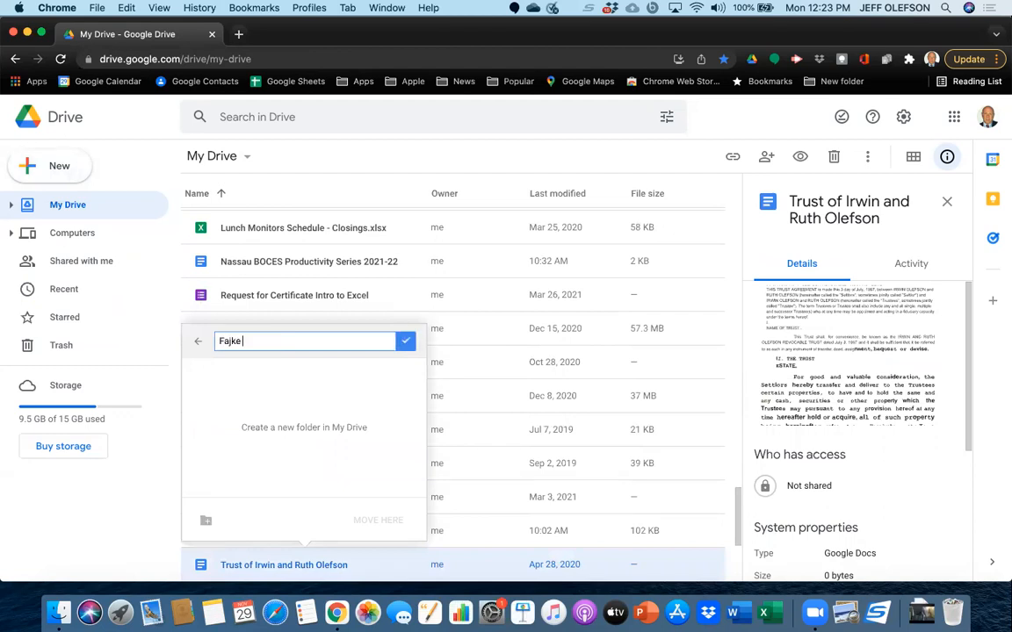
key("BackSpace")
key("BackSpace")
key("BackSpace")
type("ke Folder 1")
key("Return")
left_click(388, 488)
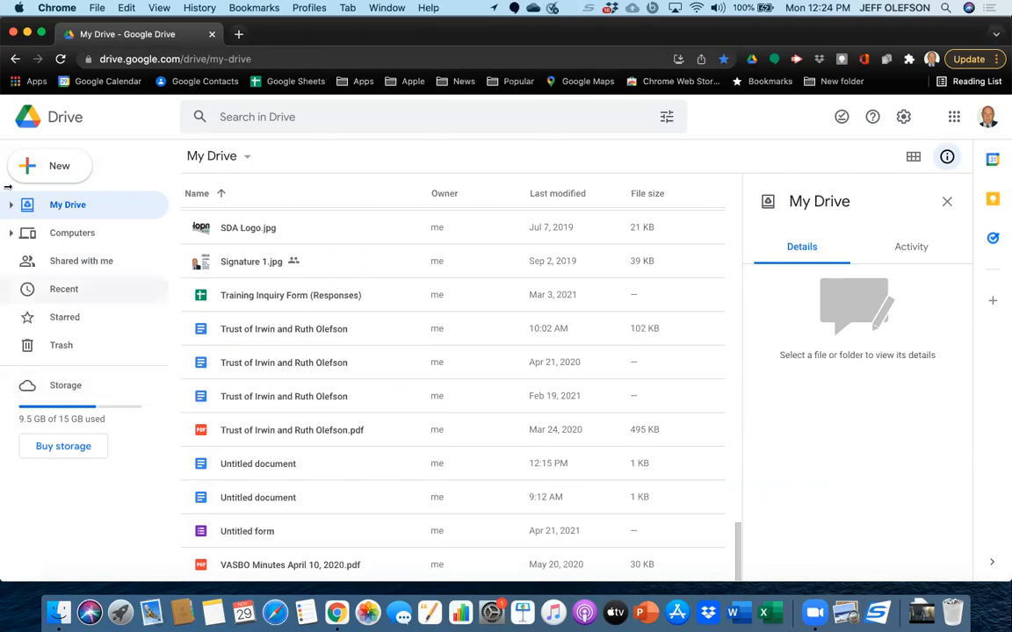
Create a new Google Docs document from My Drive and name it "Fake Doc 1".
left_click(63, 167)
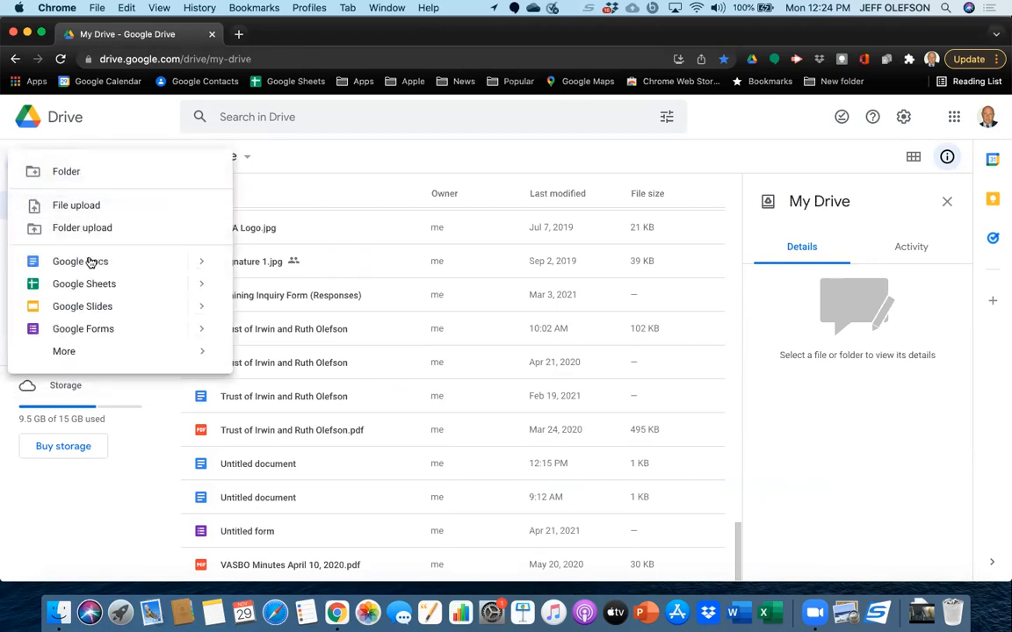
left_click(88, 262)
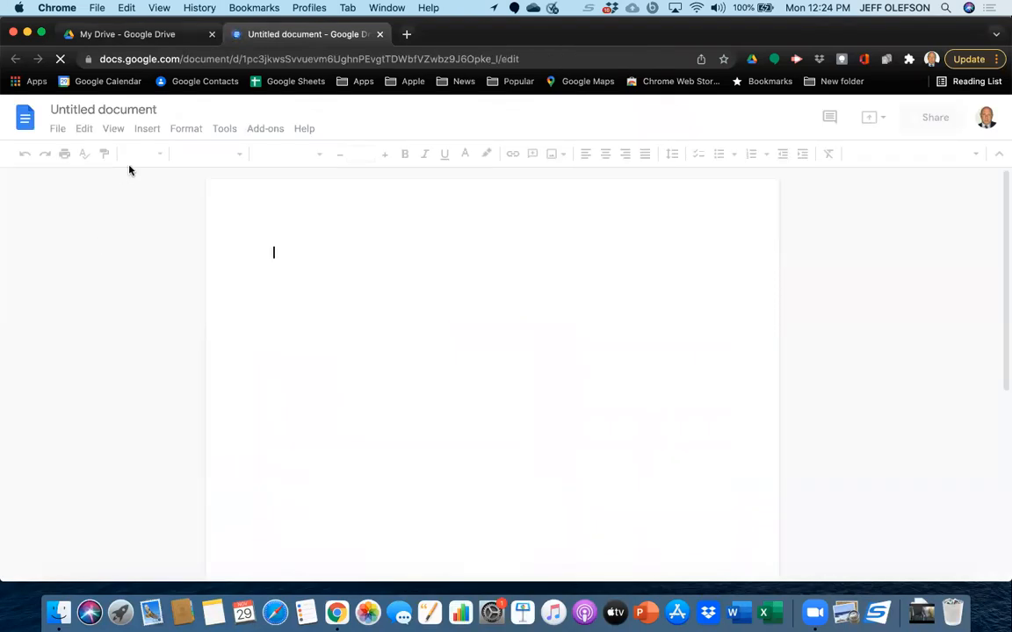
left_click(151, 110)
key("BackSpace")
key("BackSpace")
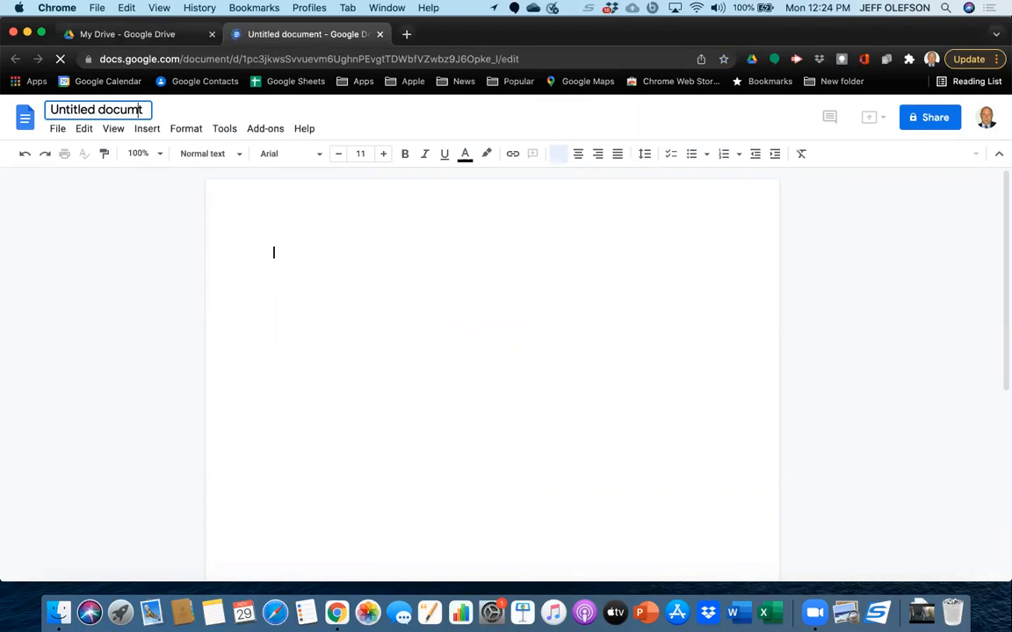
key("BackSpace")
key("BackSpace")
key("BackSpace")
key("BackSpace")
key("BackSpace")
key("BackSpace")
key("BackSpace")
key("BackSpace")
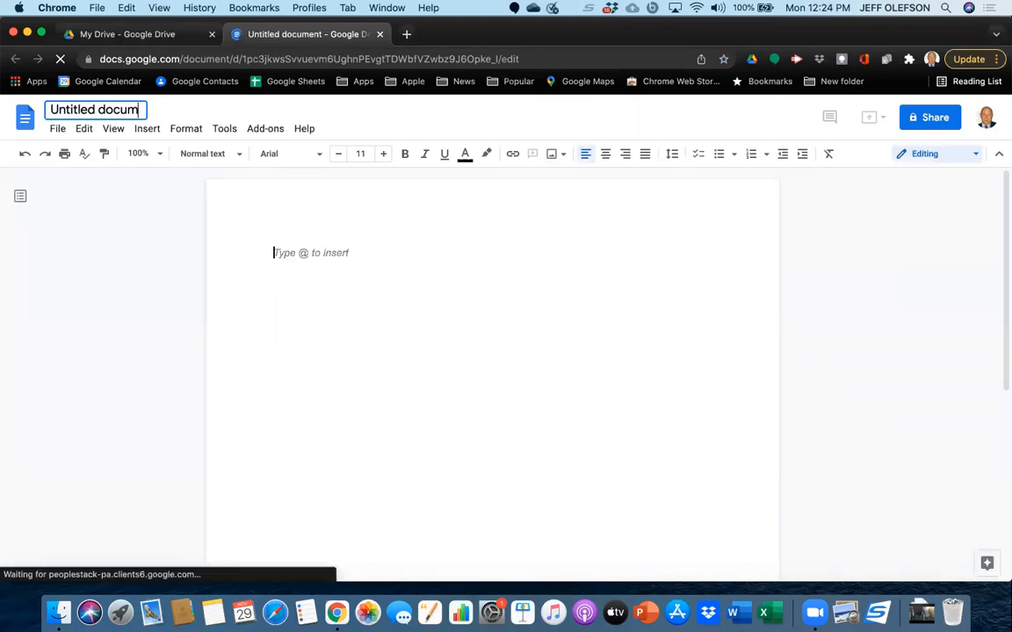
key("BackSpace")
key("BackSpace")
key("BackSpace")
key("BackSpace")
key("BackSpace")
key("BackSpace")
key("BackSpace")
type("Fake")
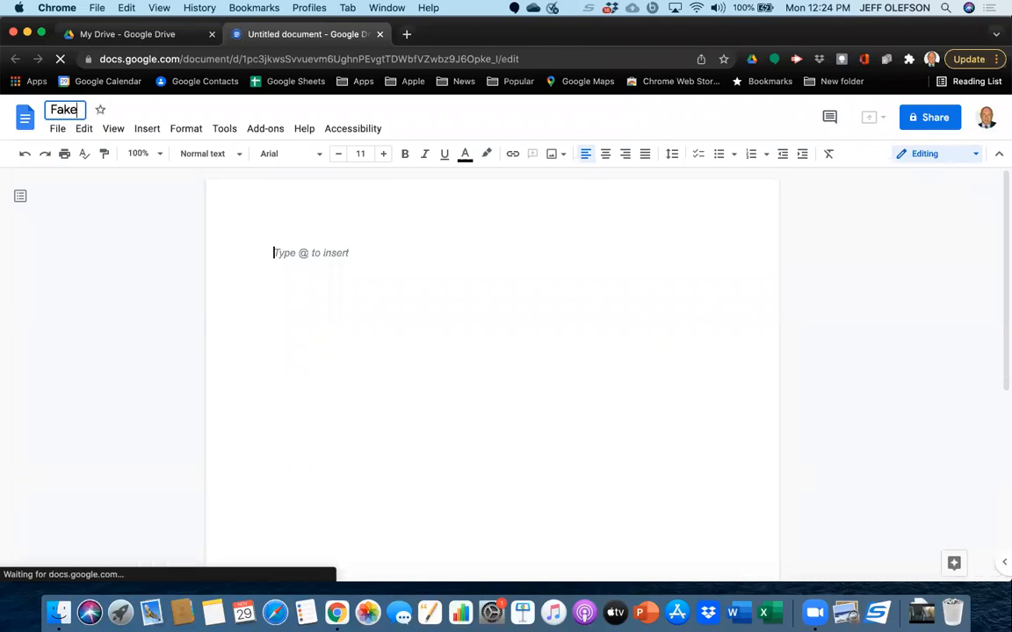
type(" Doc 1")
key("Return")
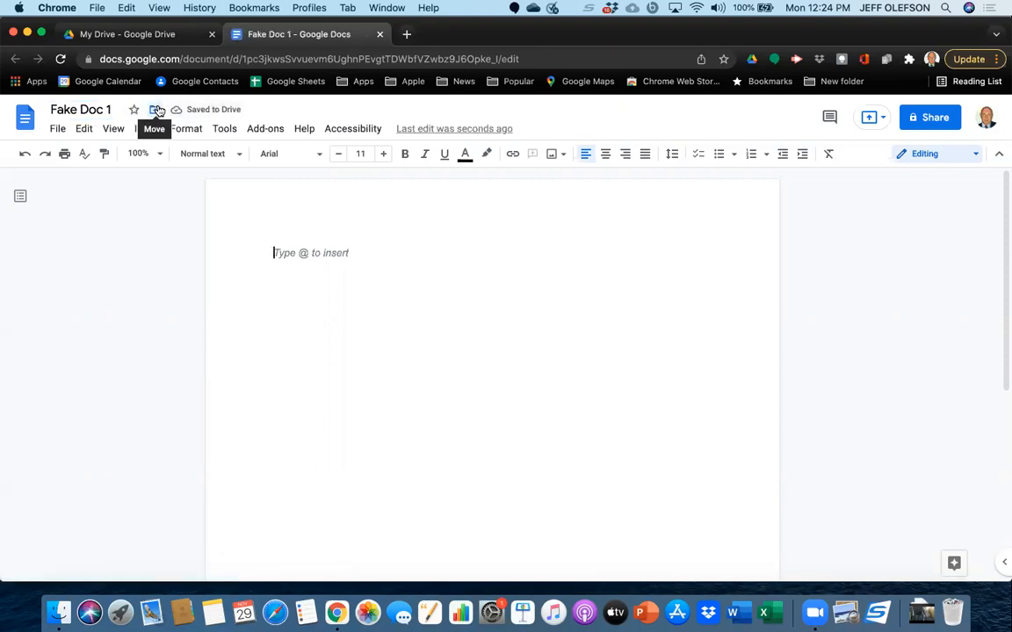
left_click(156, 109)
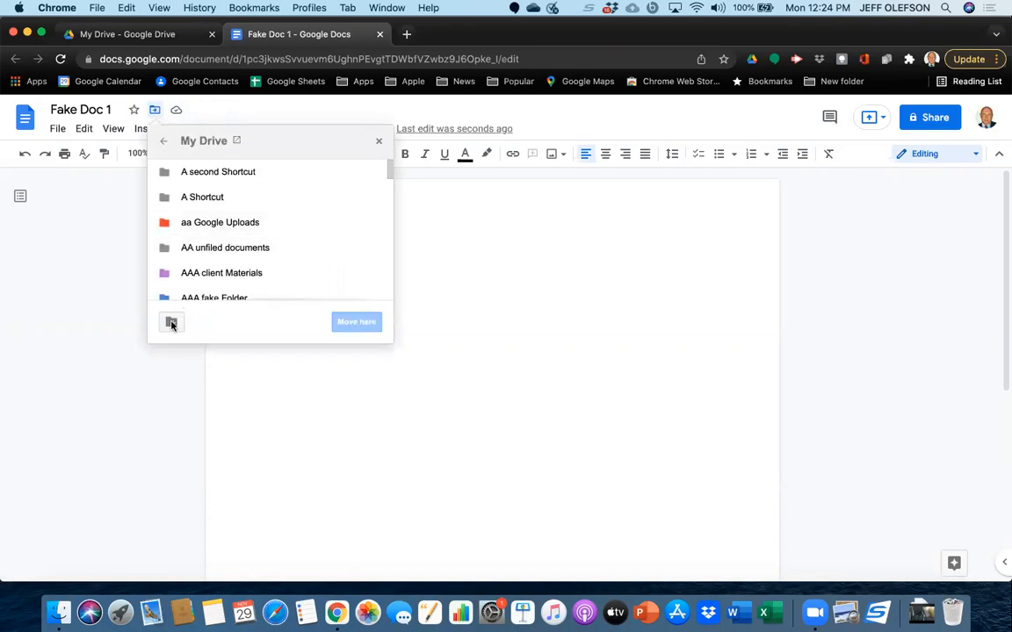
left_click(171, 322)
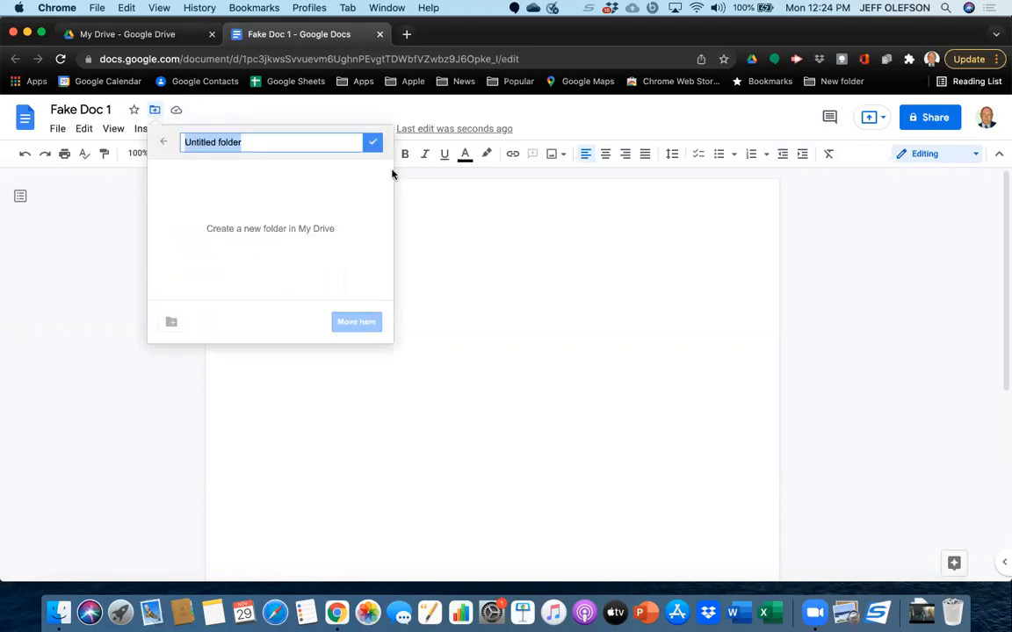
left_click(163, 142)
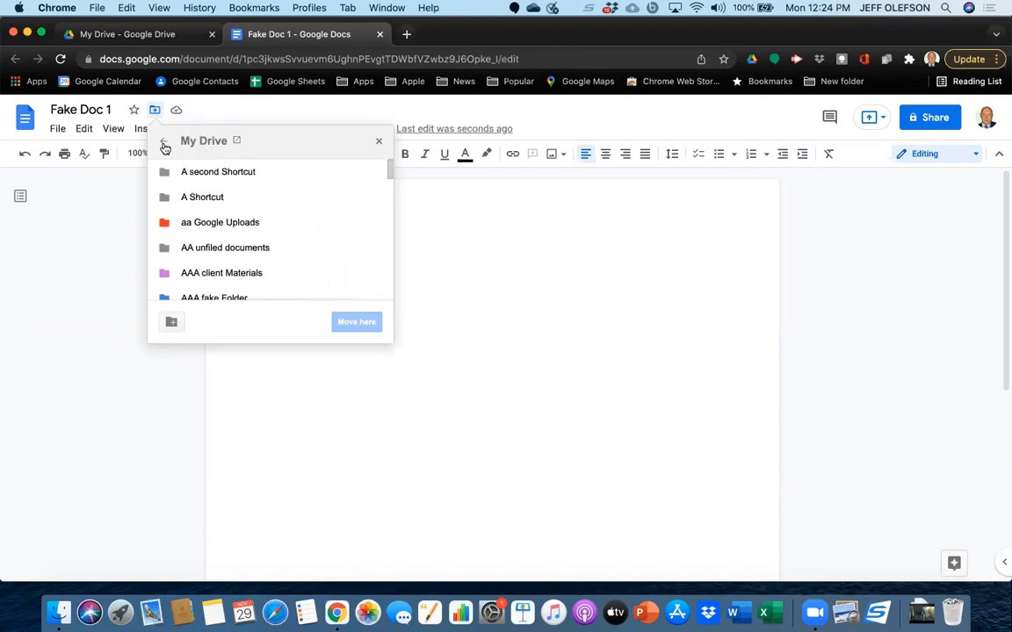
Return to Google Drive, expand the My Drive folder tree and open the "AAA client Materials" folder.
left_click(123, 34)
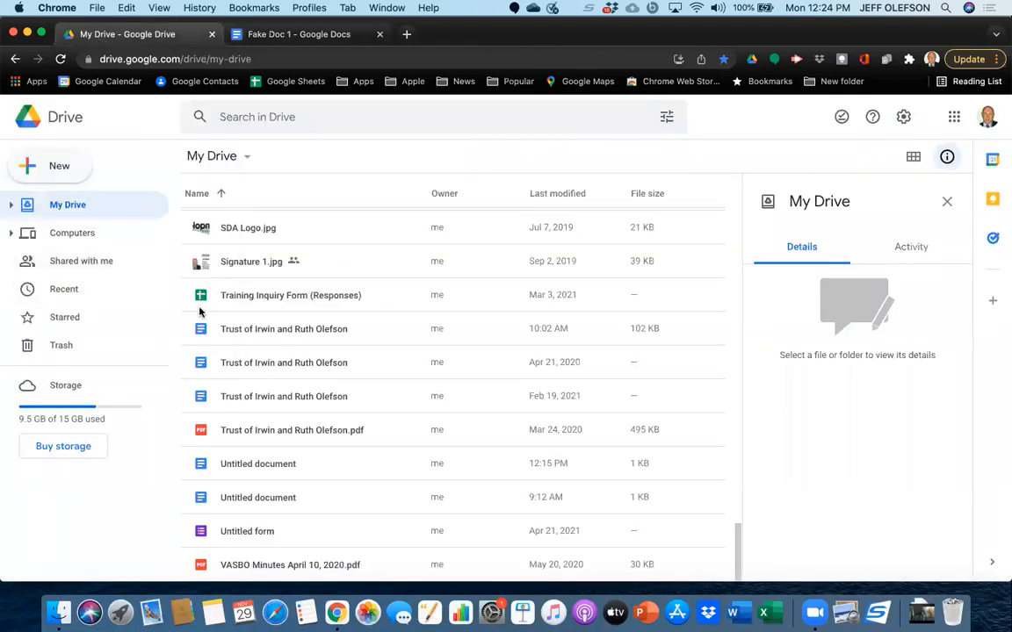
left_click(12, 206)
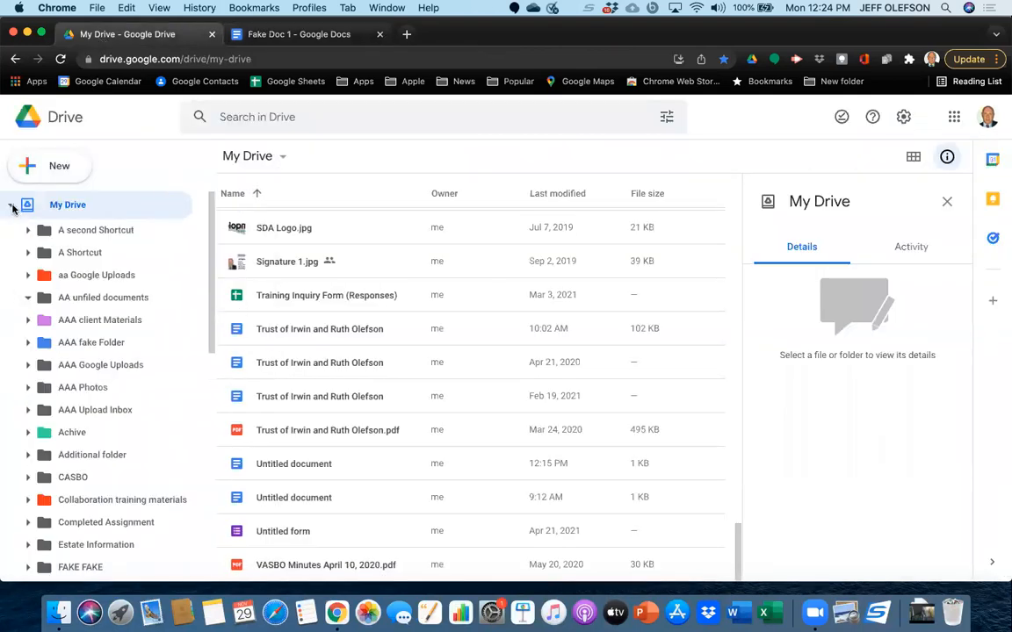
scroll(139, 383, "down", 3)
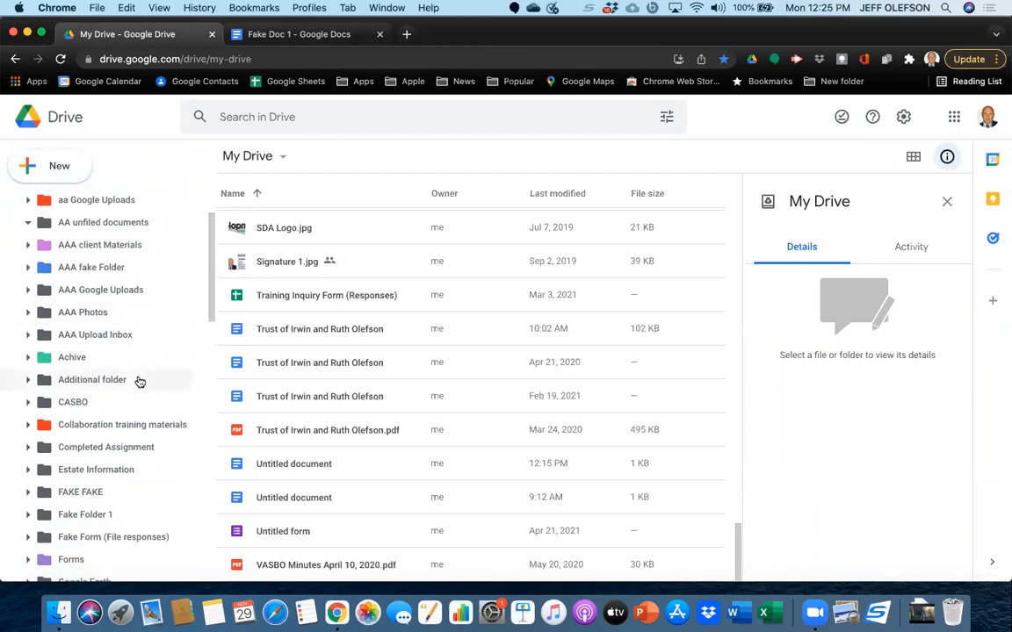
left_click(100, 246)
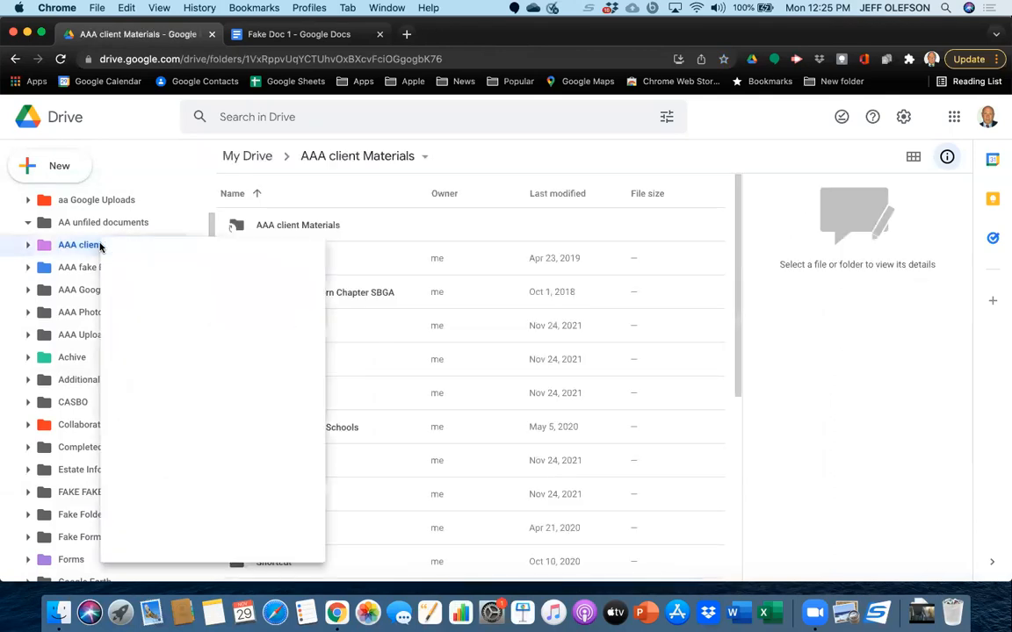
Create a subfolder named "Amityville" inside the "AAA client Materials" folder.
right_click(100, 247)
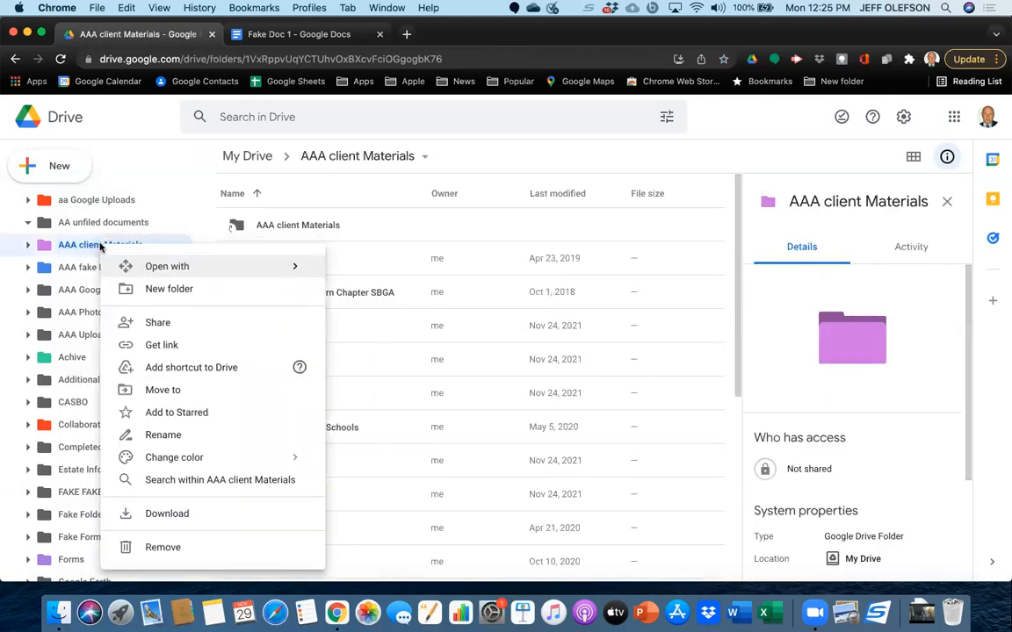
left_click(138, 297)
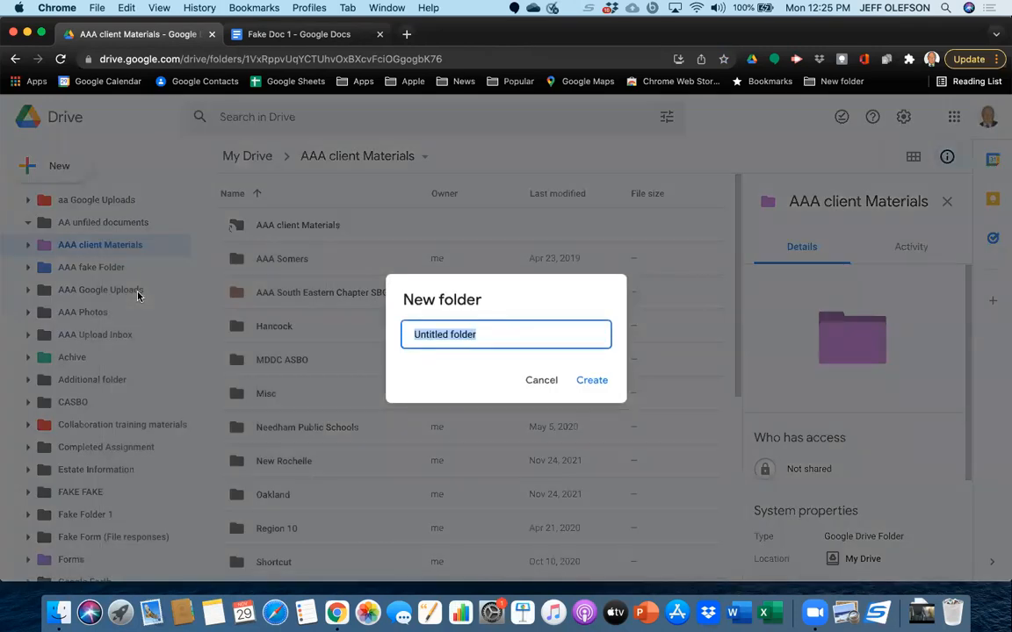
key("BackSpace")
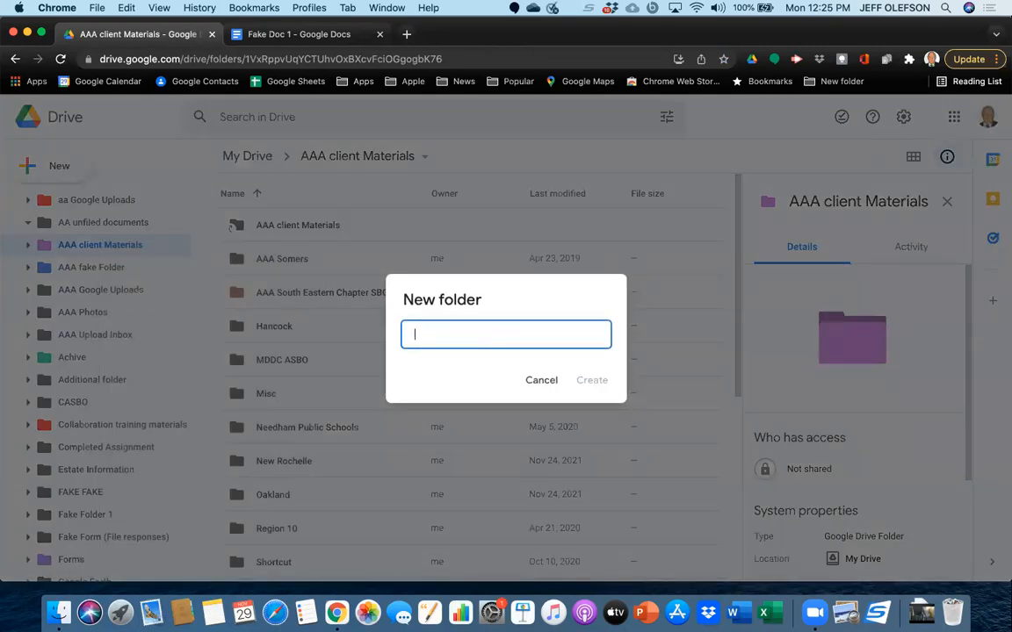
type("Ammo")
key("BackSpace")
key("BackSpace")
key("BackSpace")
type("mnity")
key("BackSpace")
key("BackSpace")
key("BackSpace")
key("BackSpace")
type("ityville")
left_click(600, 383)
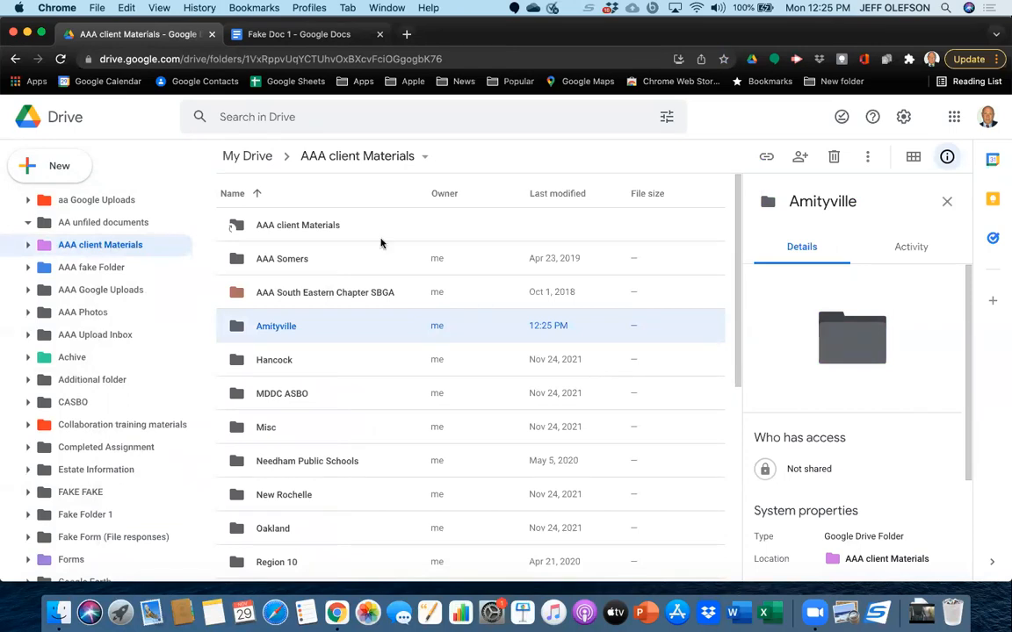
left_click(59, 168)
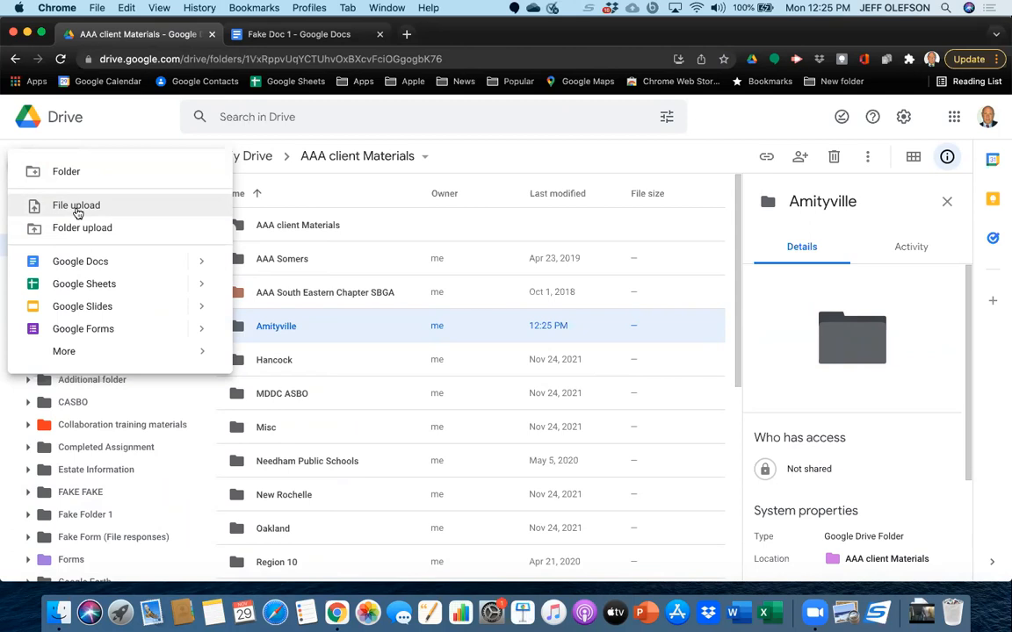
left_click(105, 112)
left_click(57, 170)
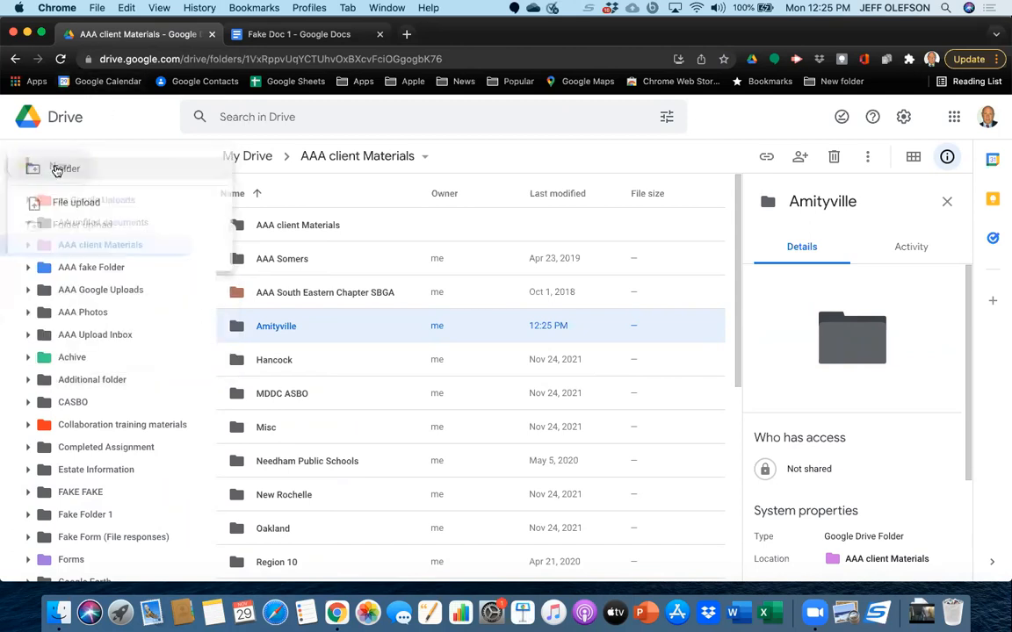
left_click(74, 205)
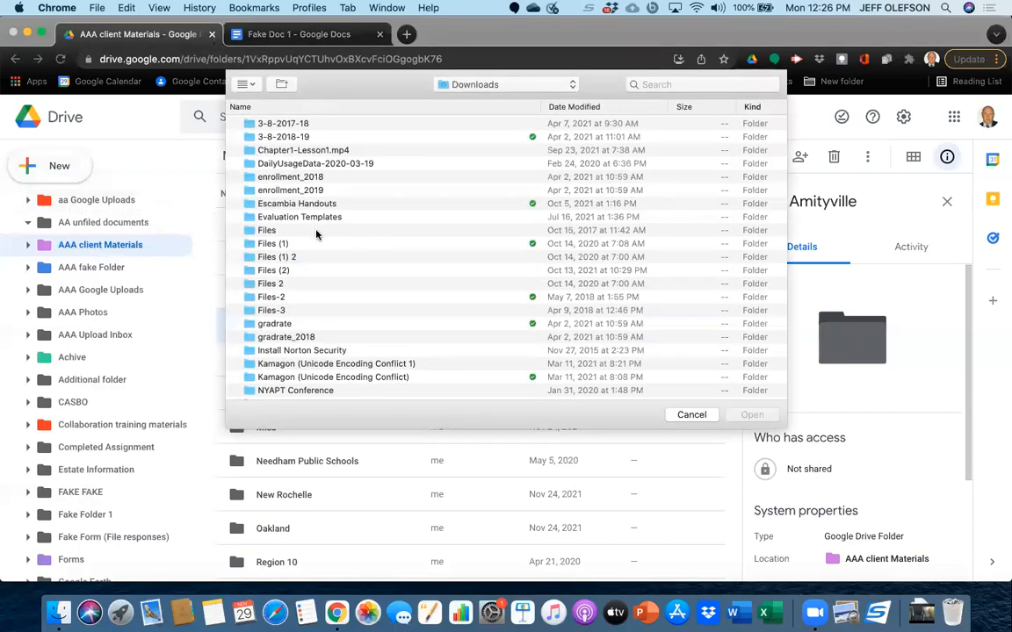
left_click(571, 85)
left_click(571, 114)
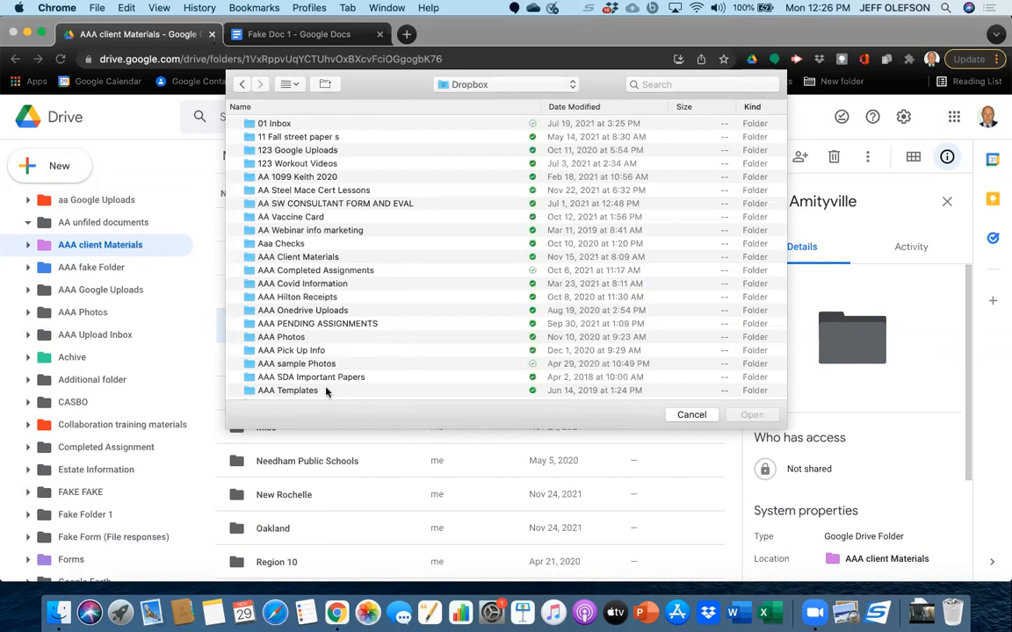
left_click(691, 415)
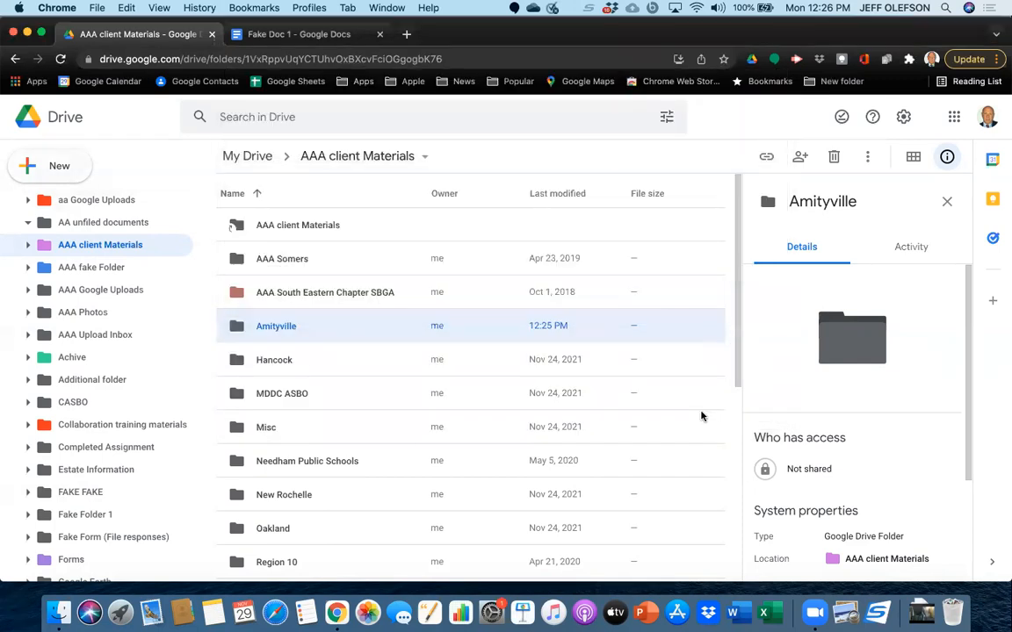
left_click(700, 415)
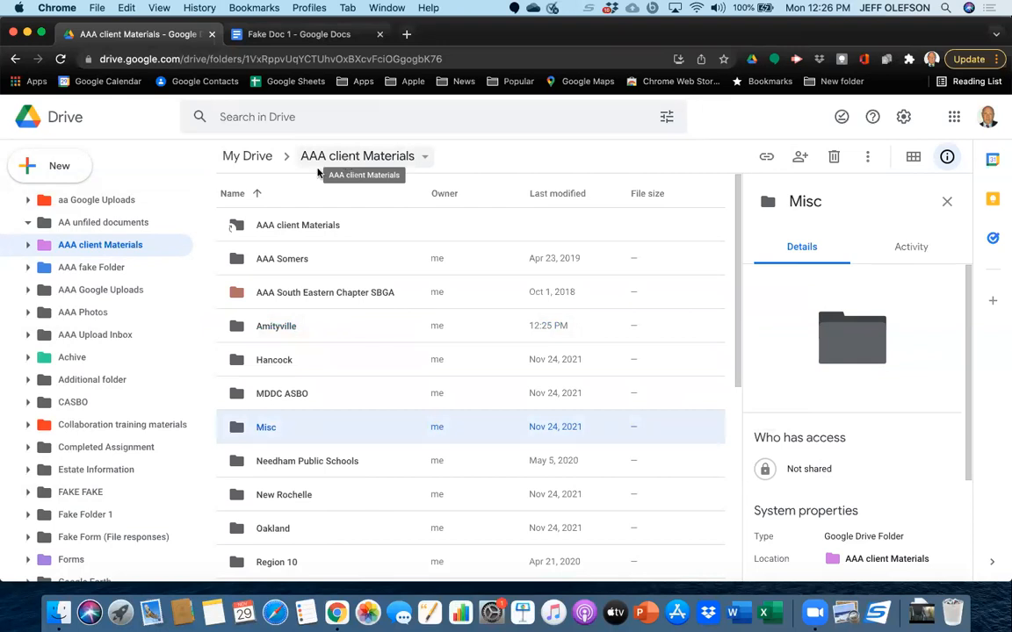
Go back to My Drive and upload join.me-logo from the Dropbox folder in Finder into the "A Shortcut" folder.
left_click(243, 161)
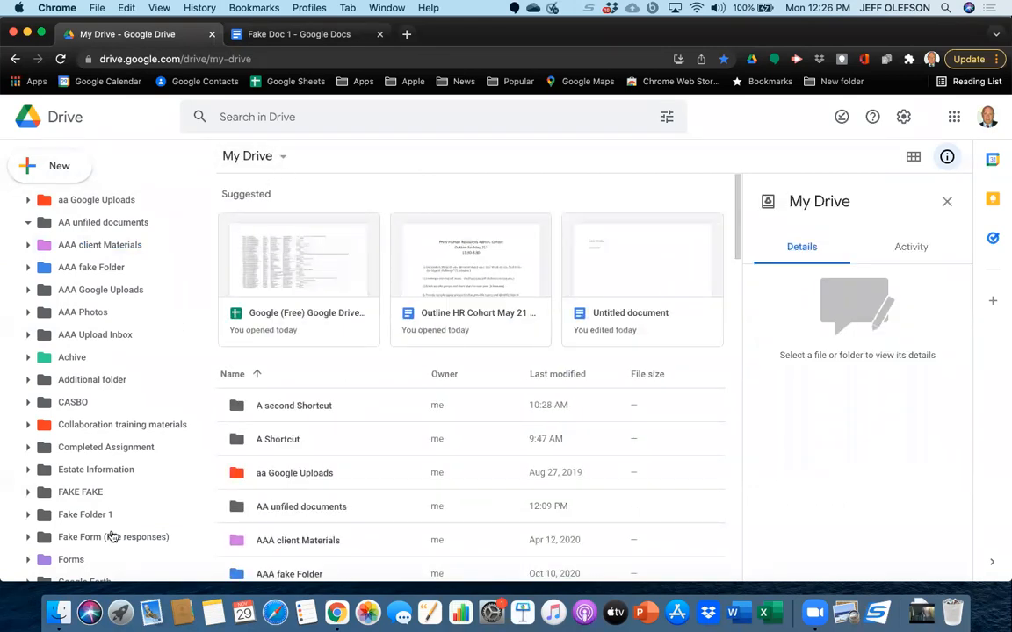
left_click(64, 606)
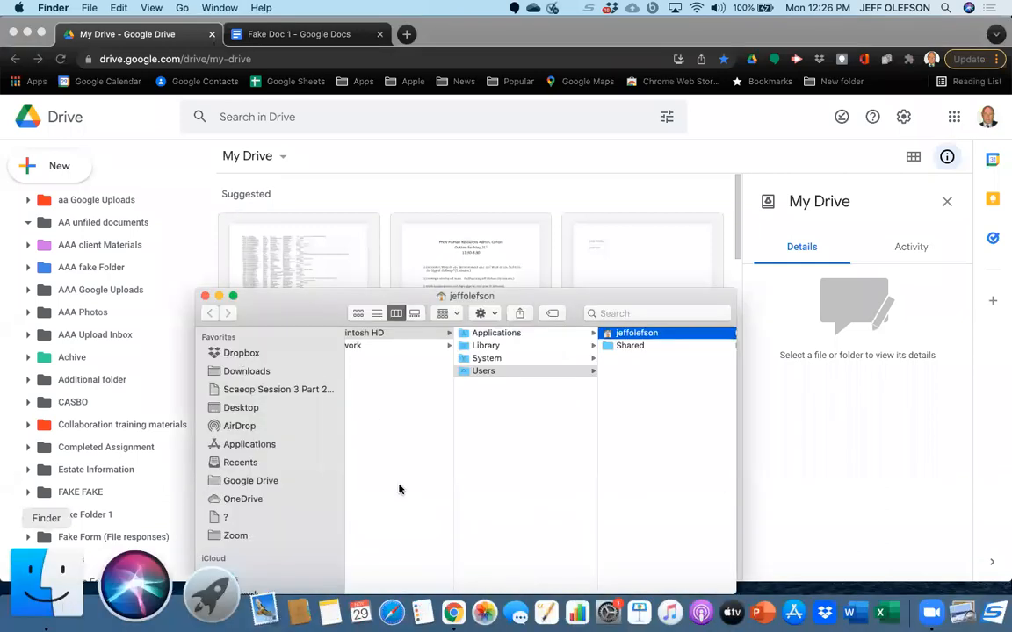
scroll(398, 497, "down", 3)
scroll(398, 497, "down", 3)
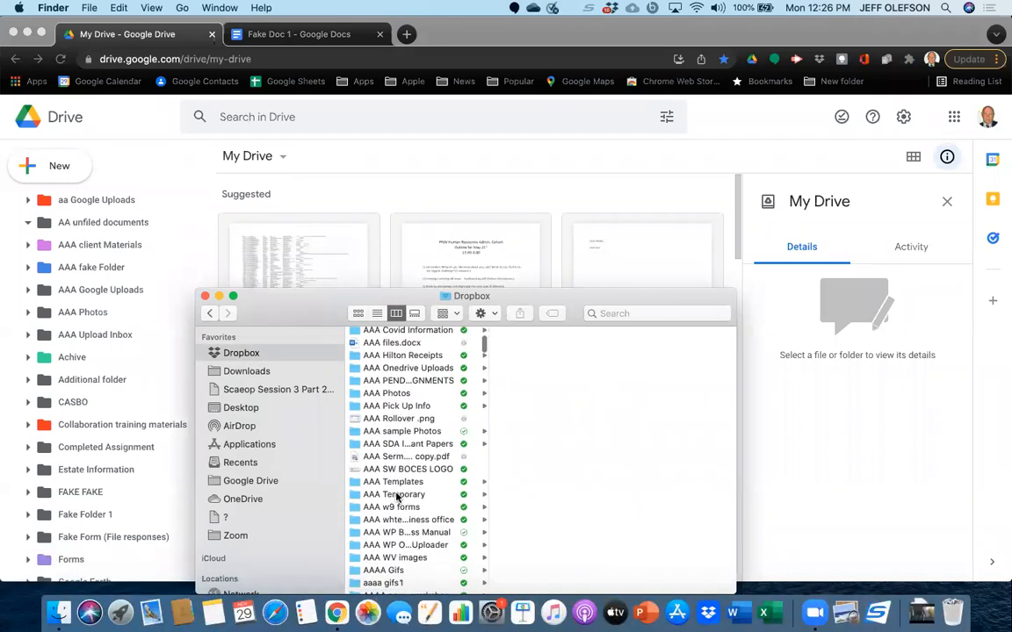
scroll(396, 497, "down", 10)
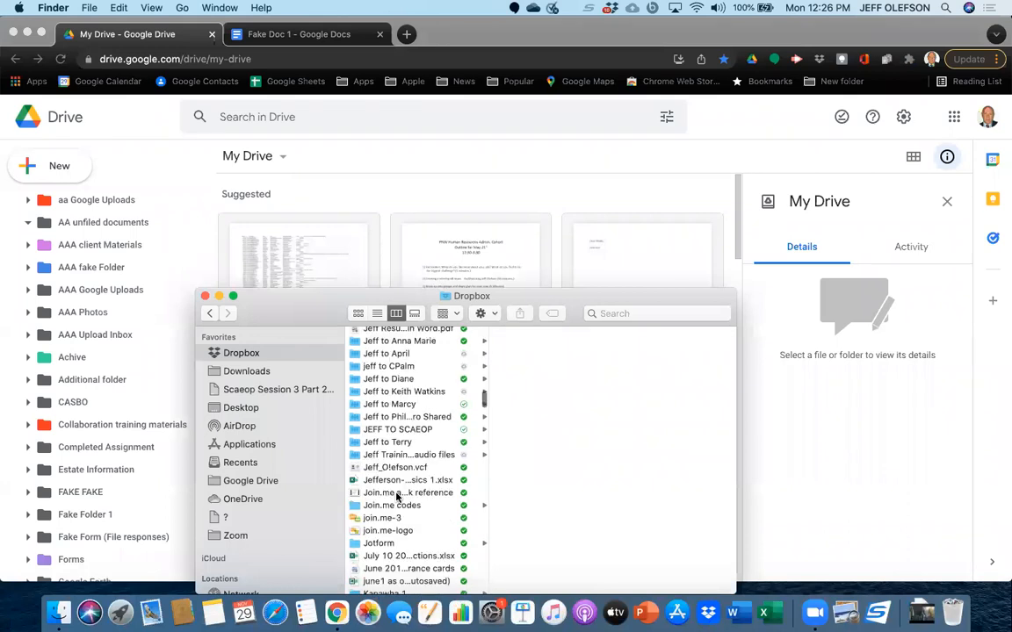
scroll(398, 497, "down", 3)
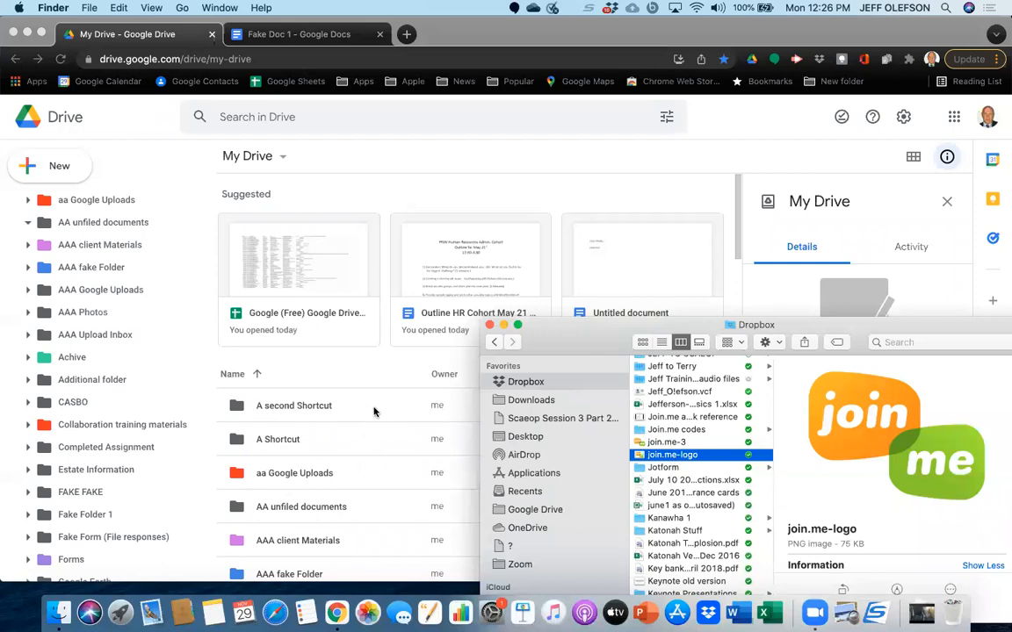
left_click(317, 442)
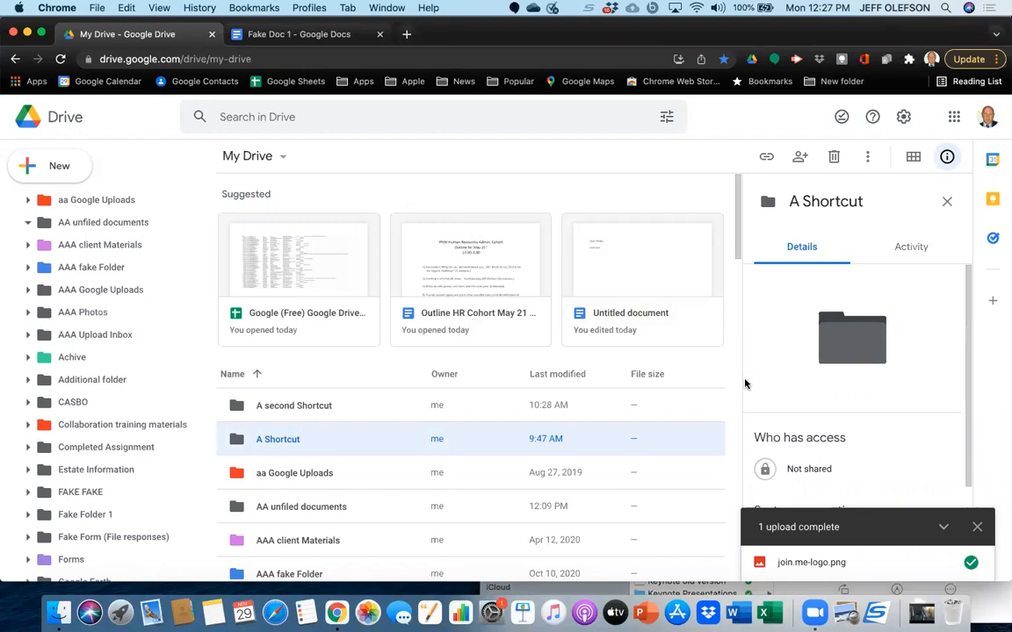
Upload the "NYAPT Conference" folder from Downloads to My Drive and approve the site upload.
scroll(162, 300, "up", 3)
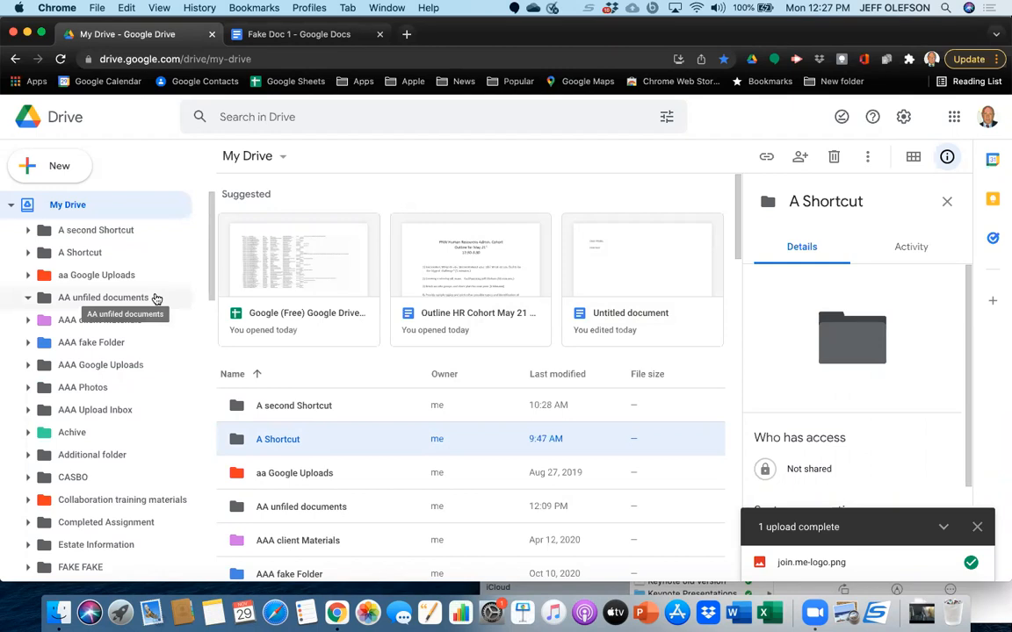
left_click(58, 168)
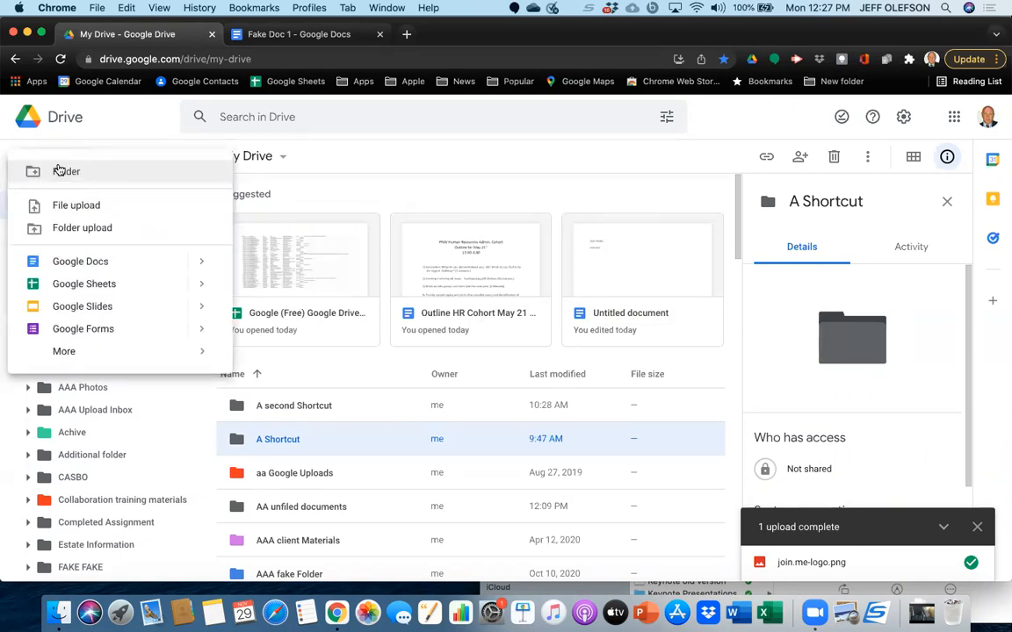
left_click(82, 235)
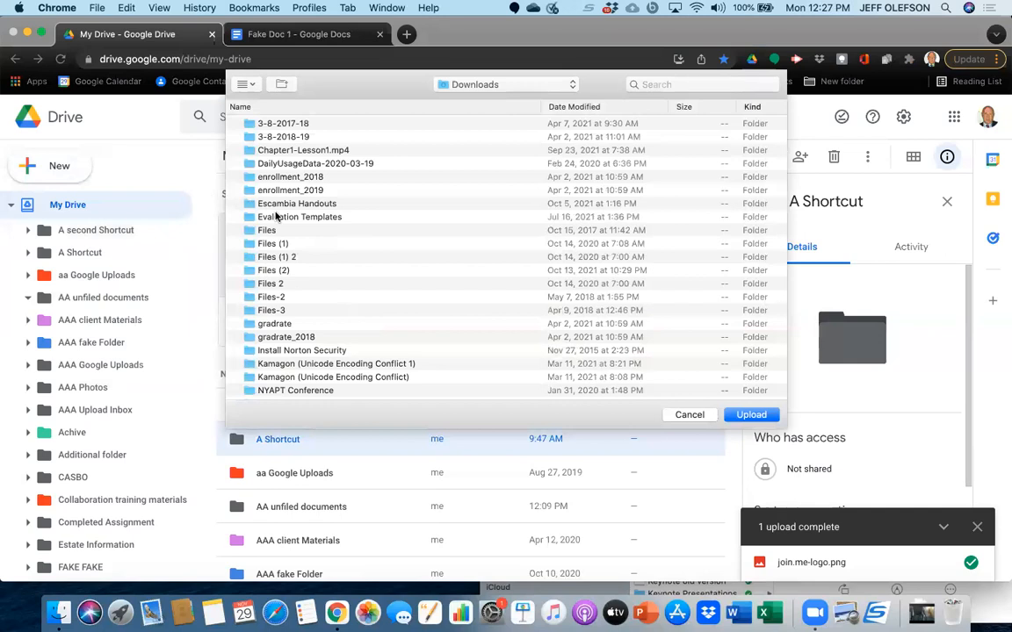
scroll(281, 324, "down", 3)
left_click(281, 324)
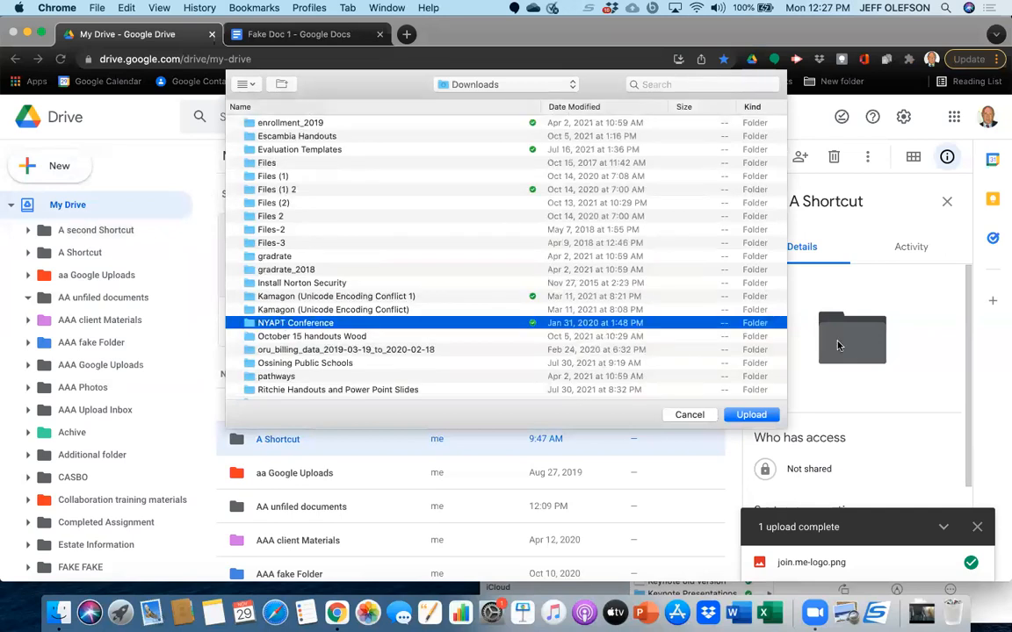
left_click(751, 415)
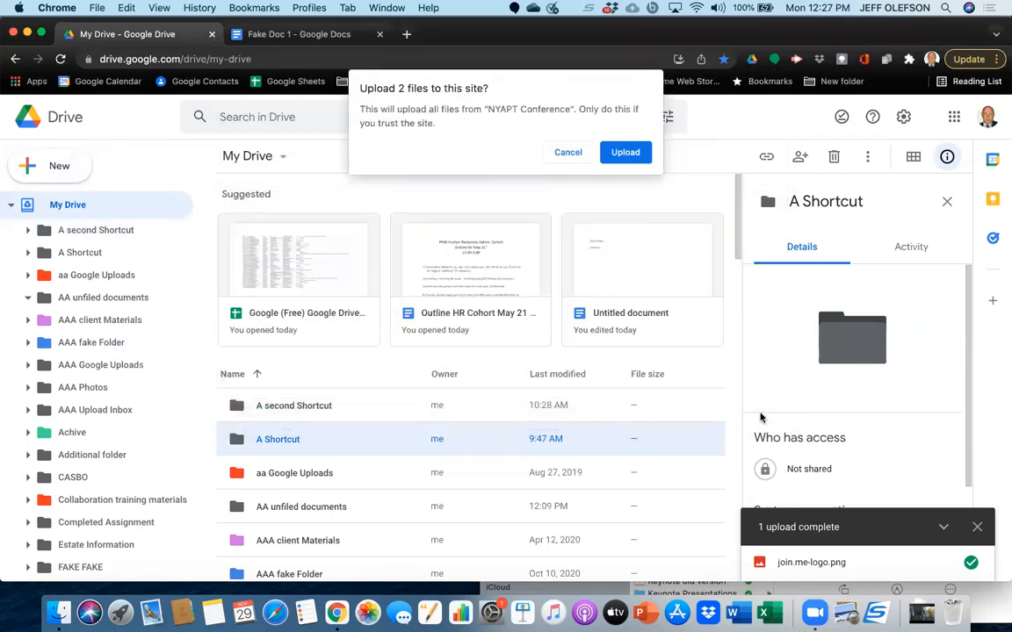
left_click(625, 153)
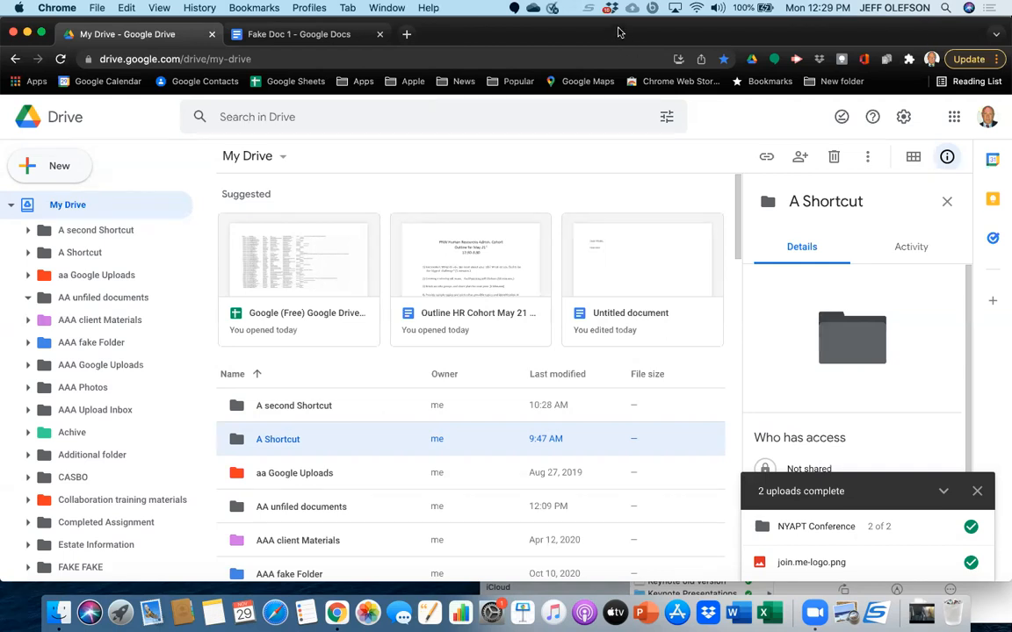
Examine Drive's general settings for storage, upload conversion, offline access, density and suggestions, and close them.
left_click(903, 117)
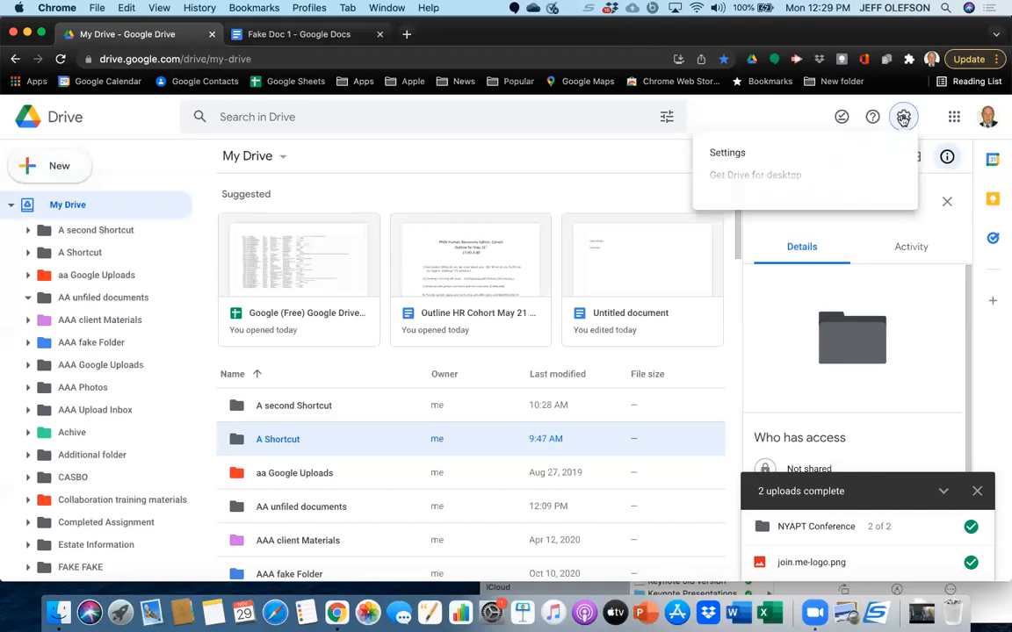
left_click(849, 154)
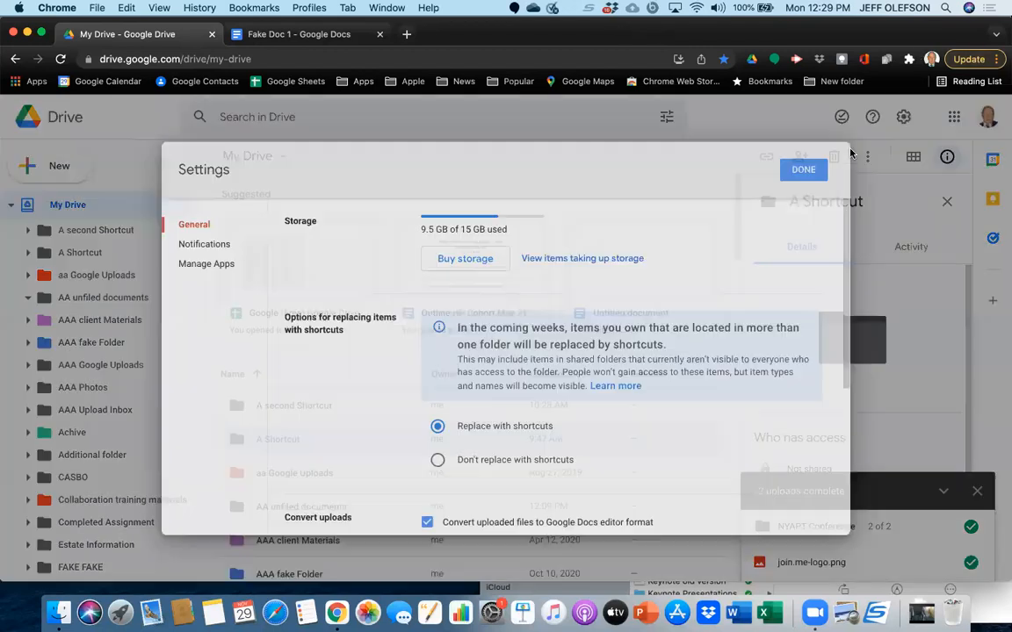
scroll(570, 465, "down", 5)
scroll(571, 467, "down", 2)
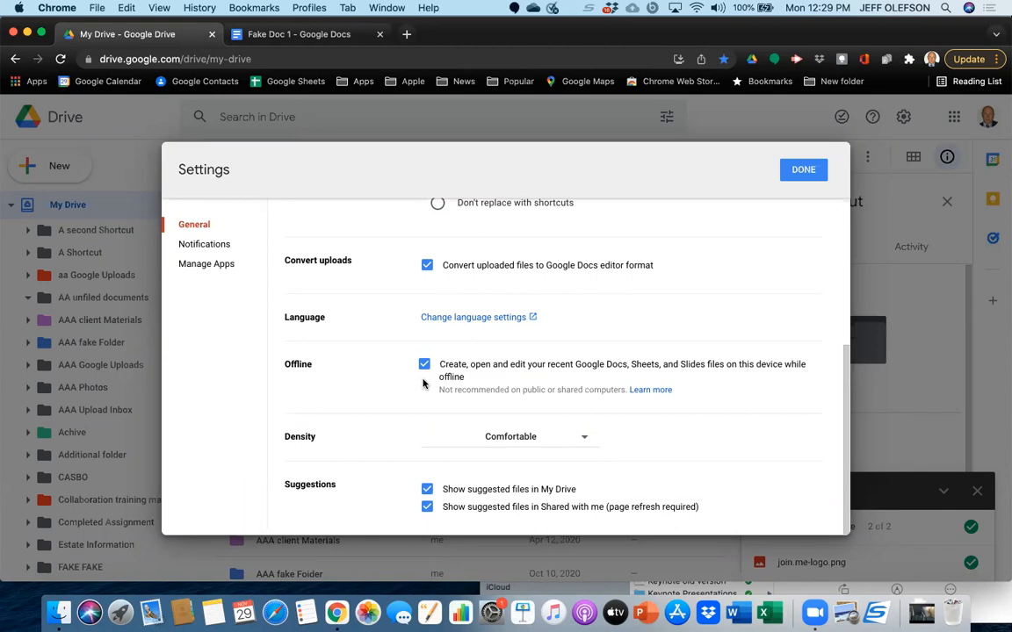
left_click(801, 172)
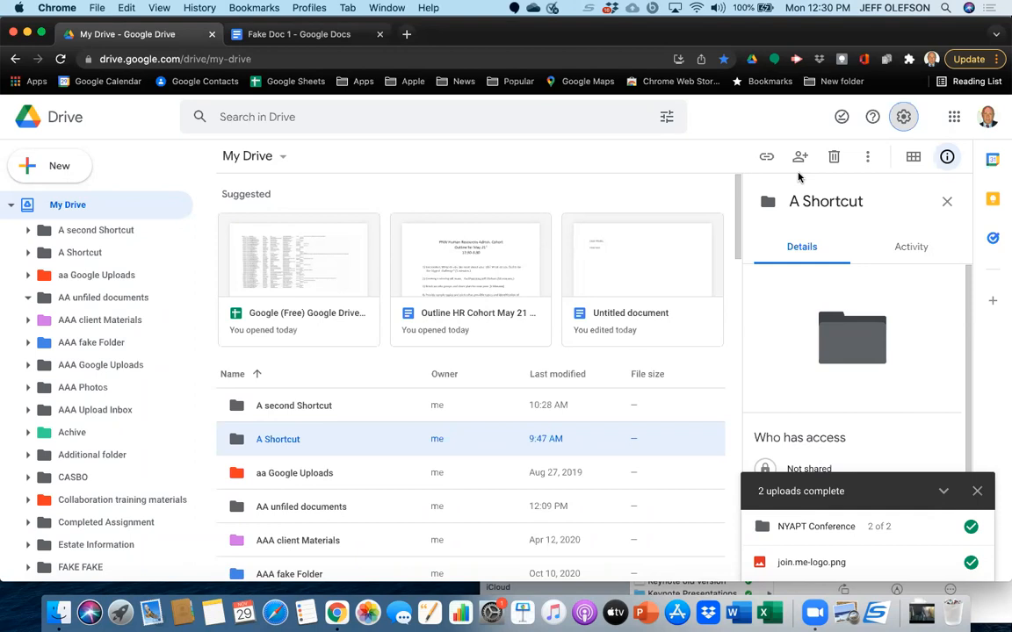
Create a new Google Docs document from My Drive and name it "Shared Doc".
left_click(61, 167)
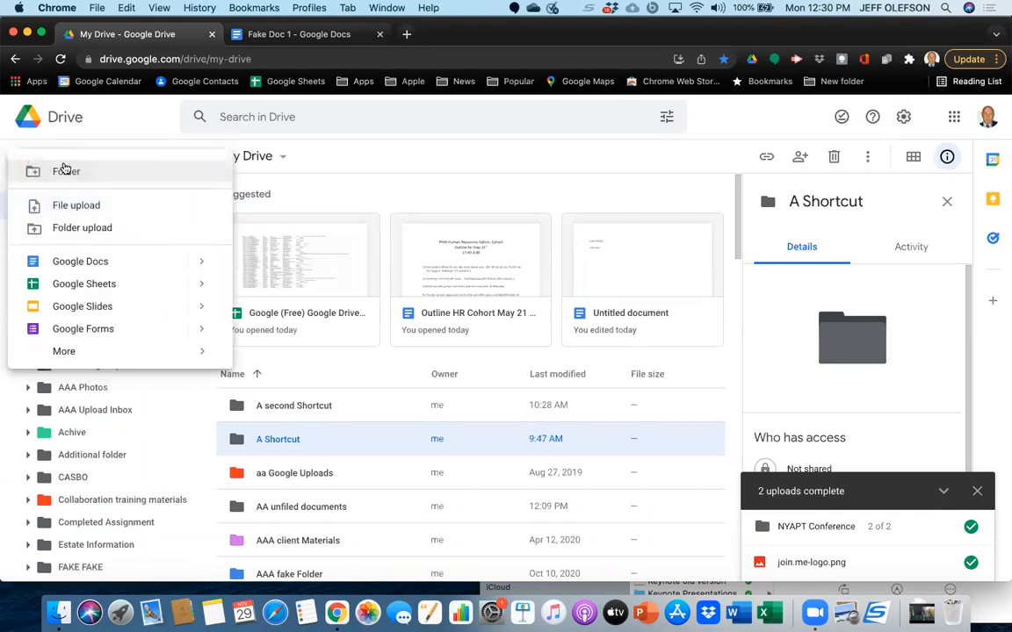
left_click(100, 270)
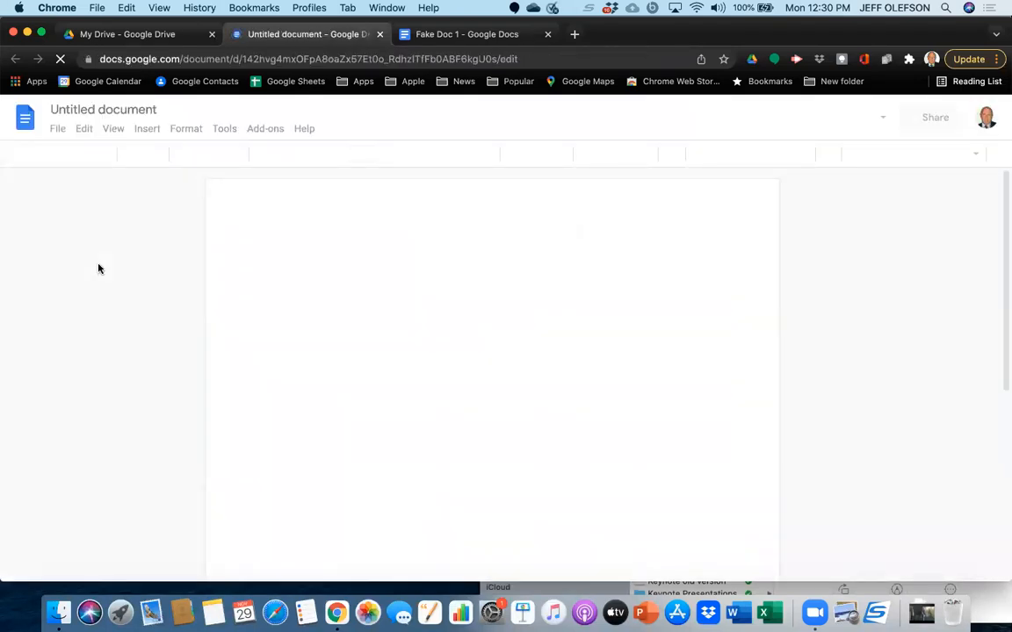
left_click(154, 110)
key("BackSpace")
key("BackSpace")
key("BackSpace")
key("BackSpace")
key("BackSpace")
key("BackSpace")
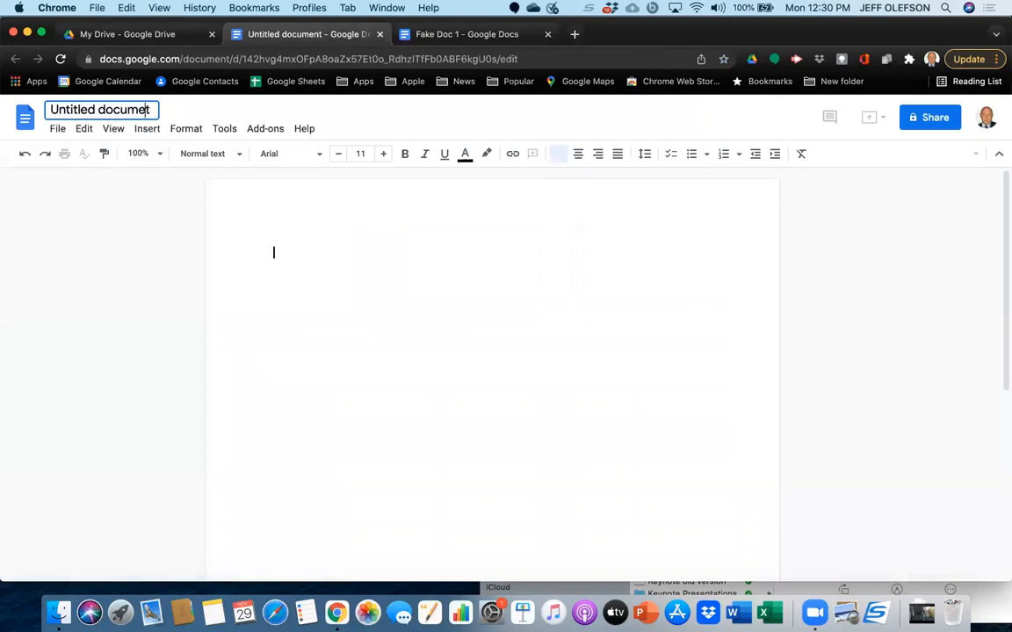
key("BackSpace")
key("BackSpace")
key("BackSpace")
key("BackSpace")
key("BackSpace")
key("BackSpace")
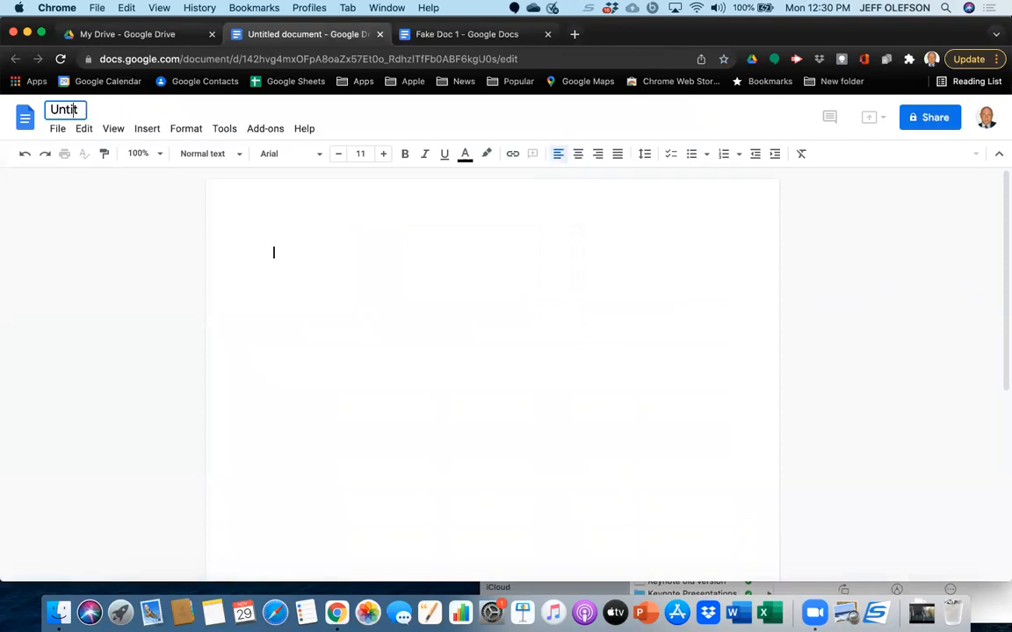
key("BackSpace")
key("BackSpace")
key("BackSpace")
key("BackSpace")
key("Delete")
type("Shared D")
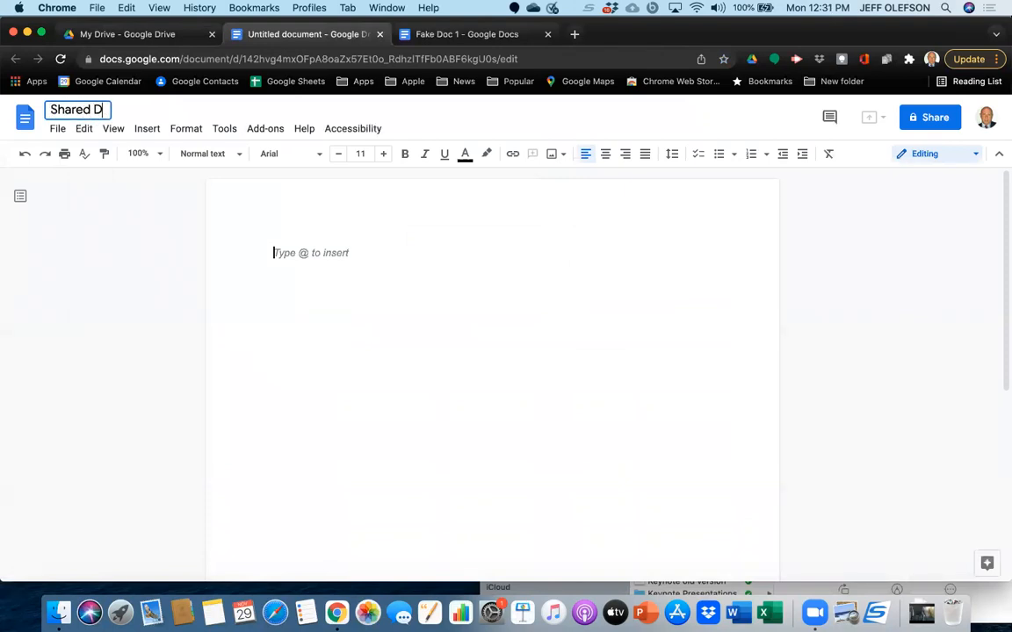
type("oc")
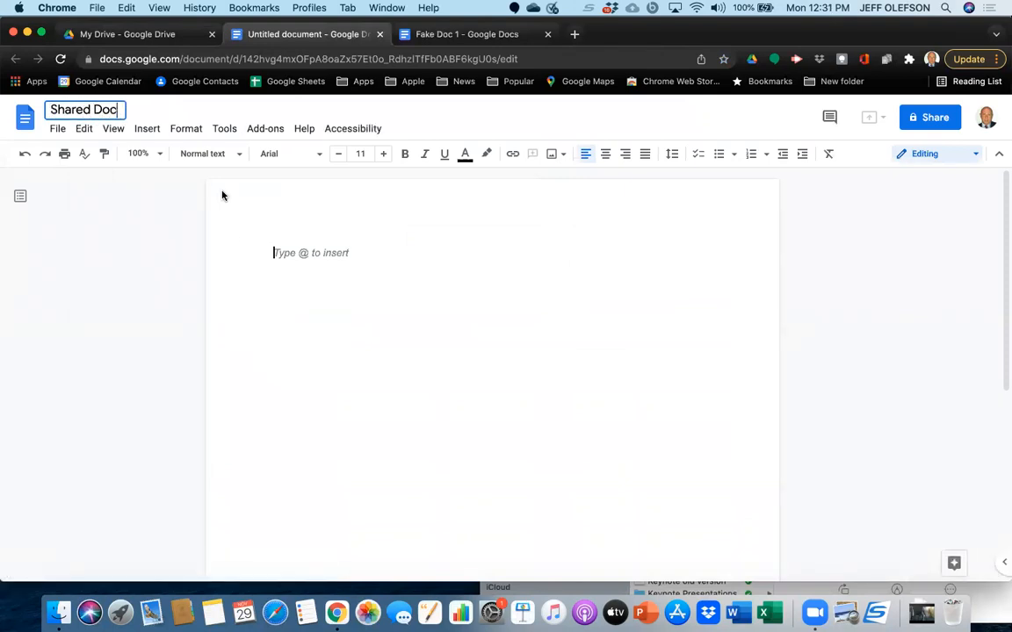
type("This is a")
key("BackSpace")
key("BackSpace")
key("BackSpace")
key("BackSpace")
key("BackSpace")
key("BackSpace")
key("BackSpace")
key("BackSpace")
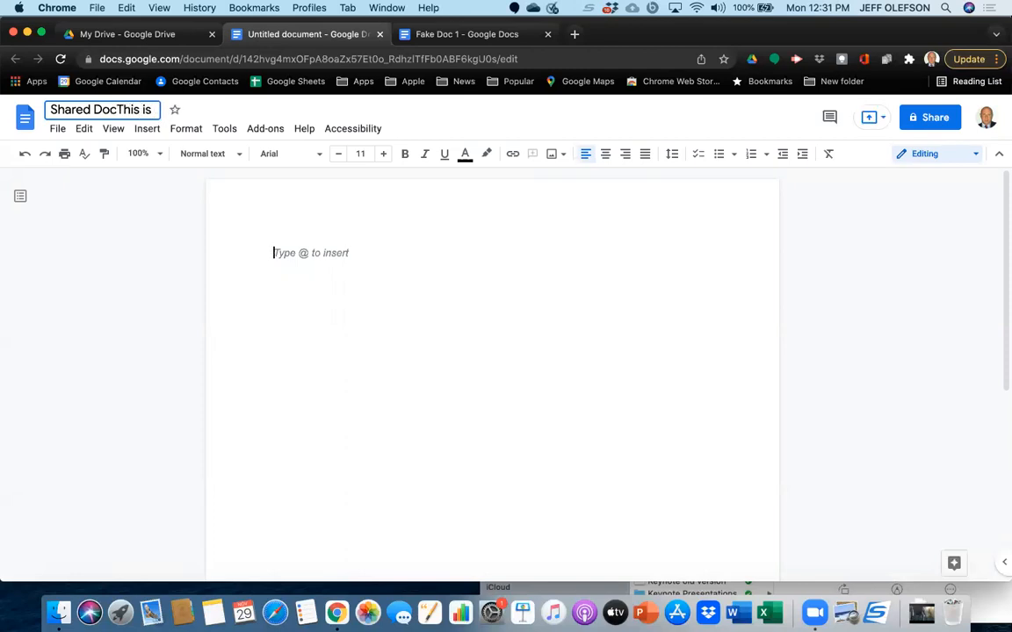
key("BackSpace")
key("Return")
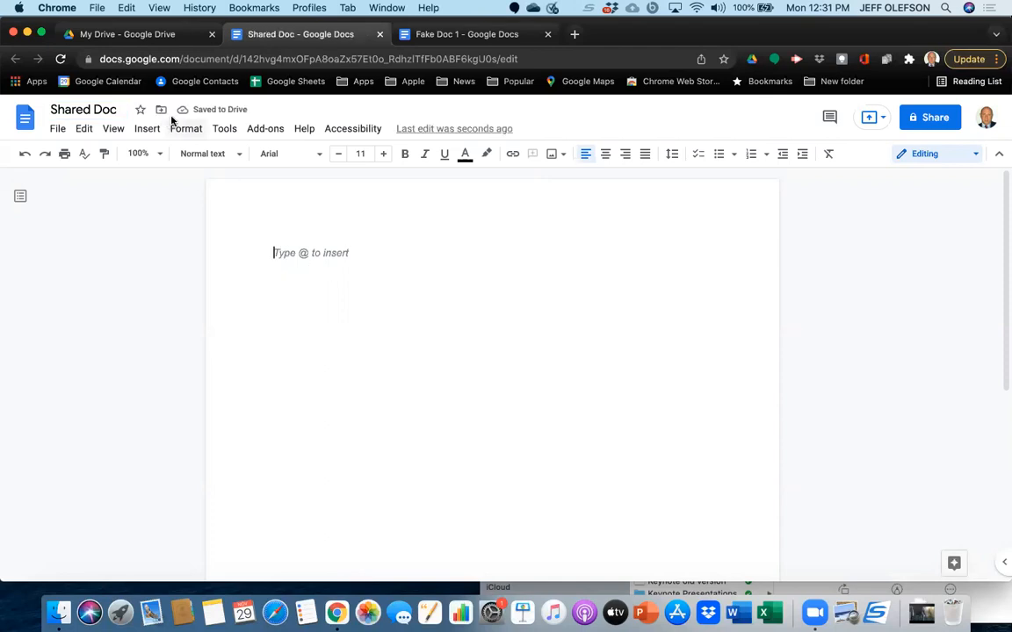
Move the document from My Drive to the "AA unfiled documents" folder.
left_click(160, 114)
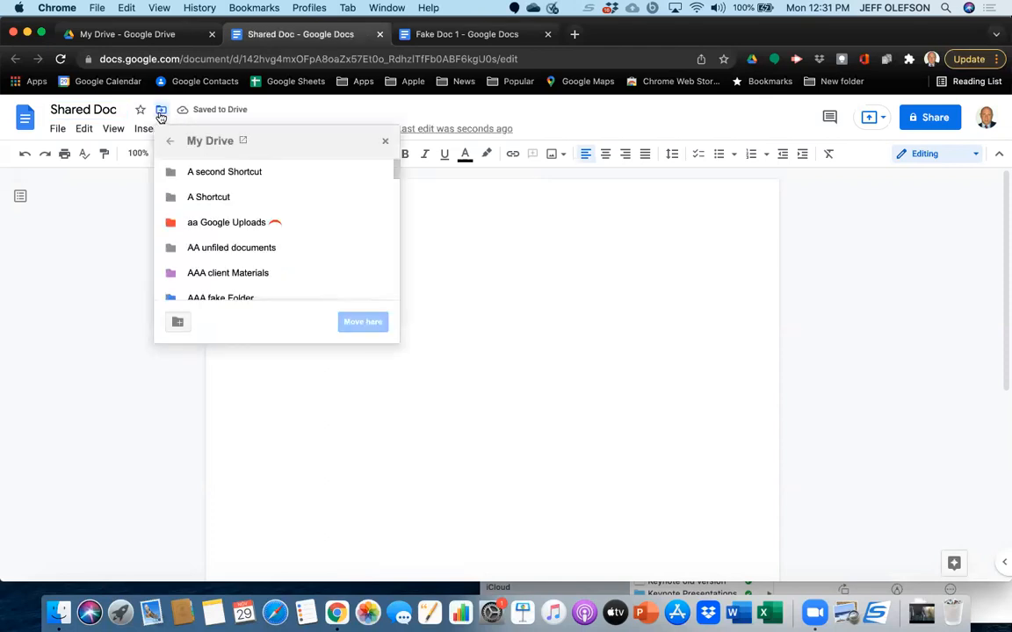
left_click(195, 248)
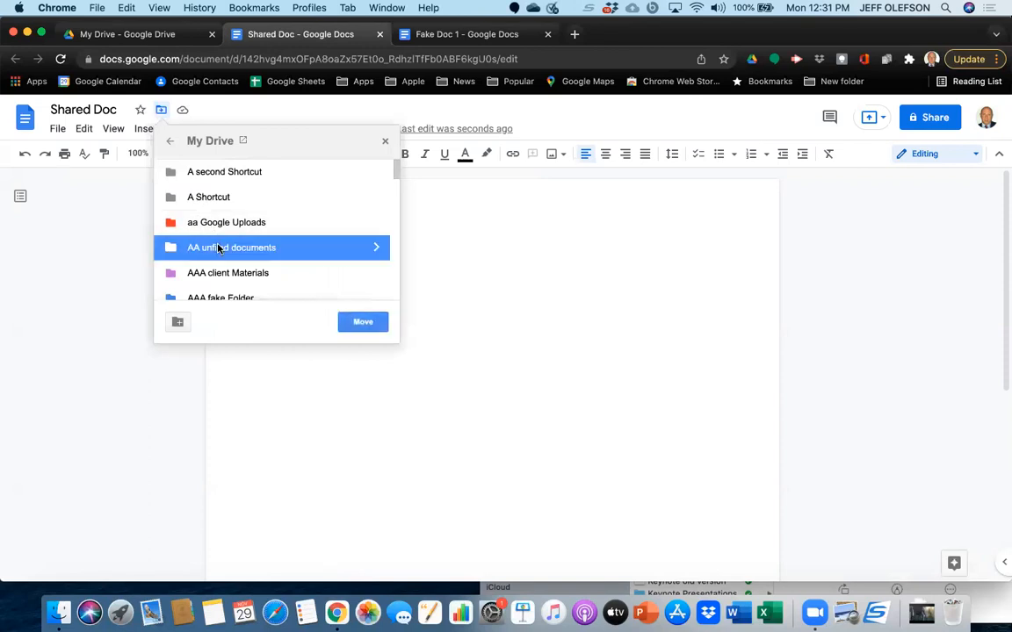
left_click(364, 323)
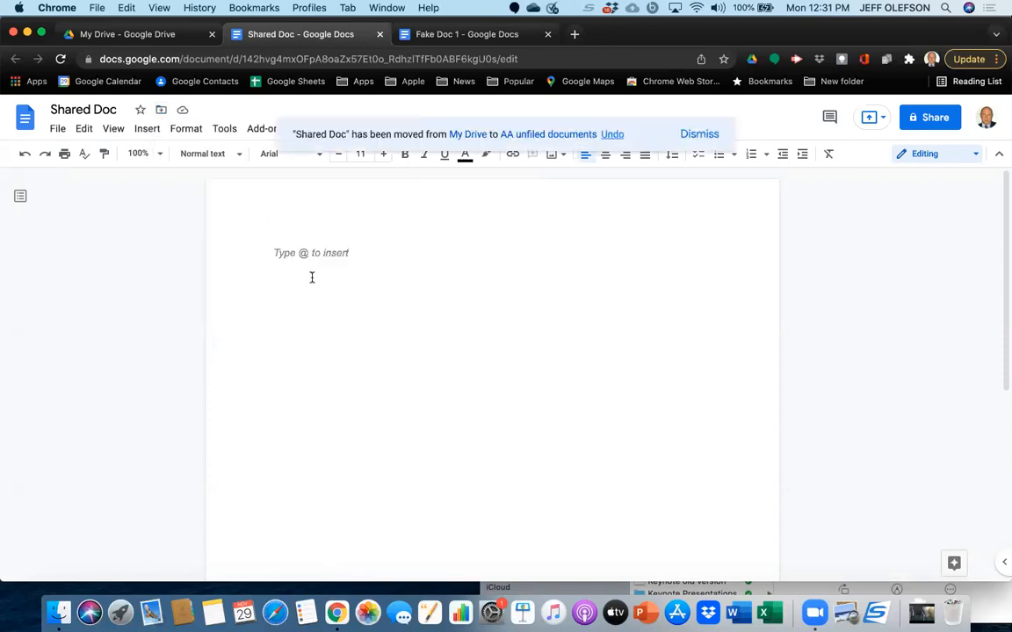
Enter the text "This is a fake doc" in the document body.
type("T")
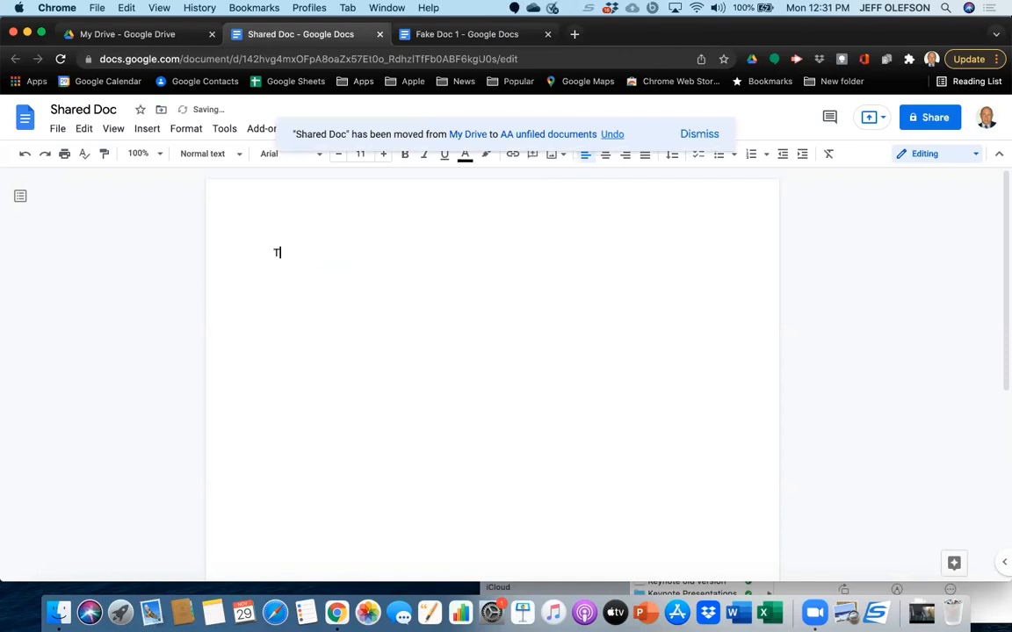
type("his is a fake doc")
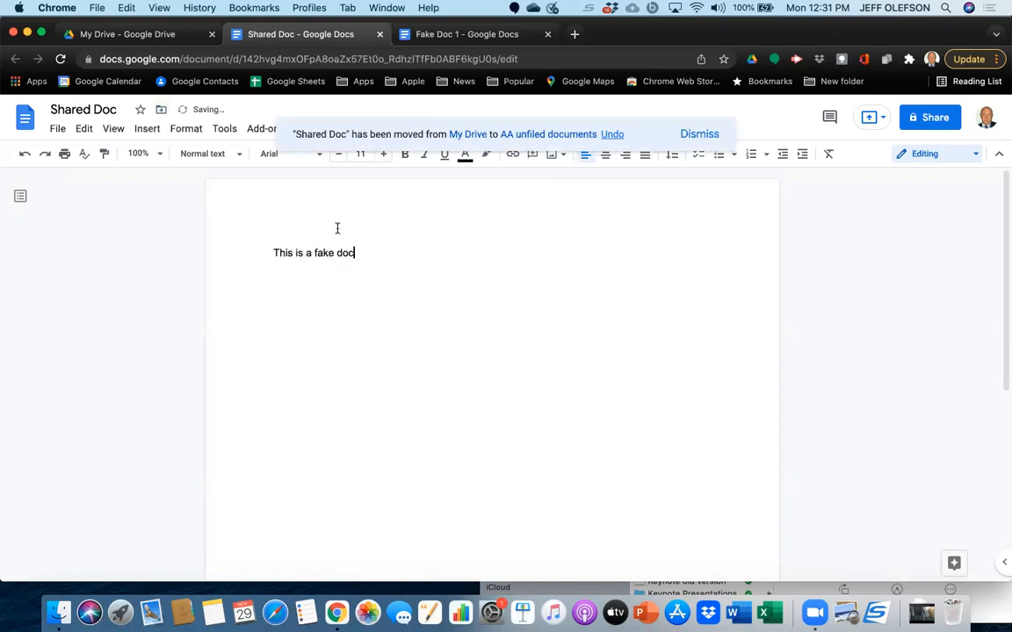
Open the document's sharing settings and add a suggested contact as a recipient by searching for the contact's first name.
left_click(927, 120)
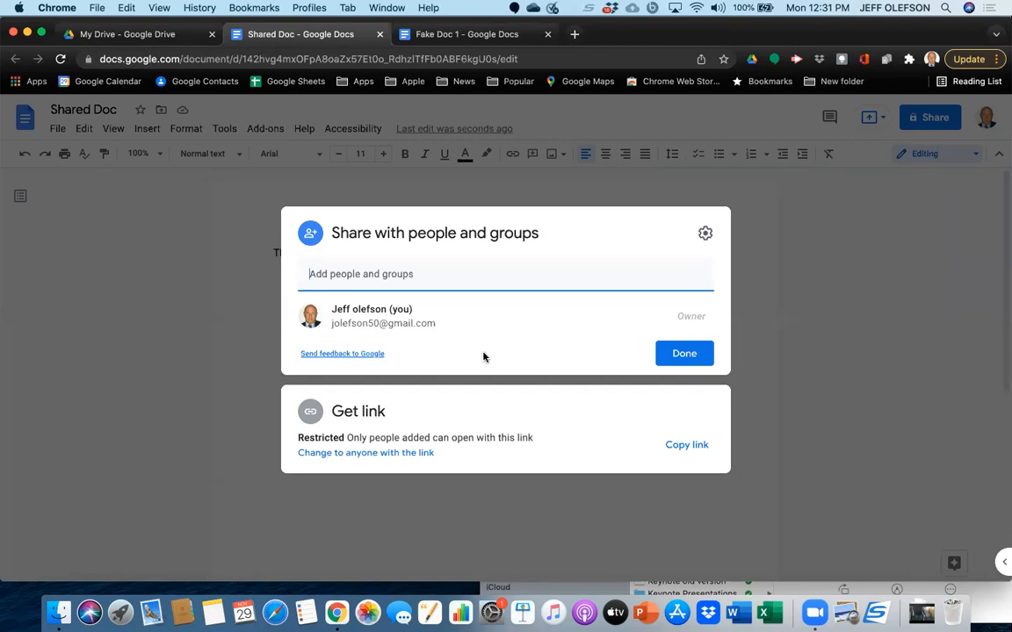
type("The")
key("BackSpace")
key("BackSpace")
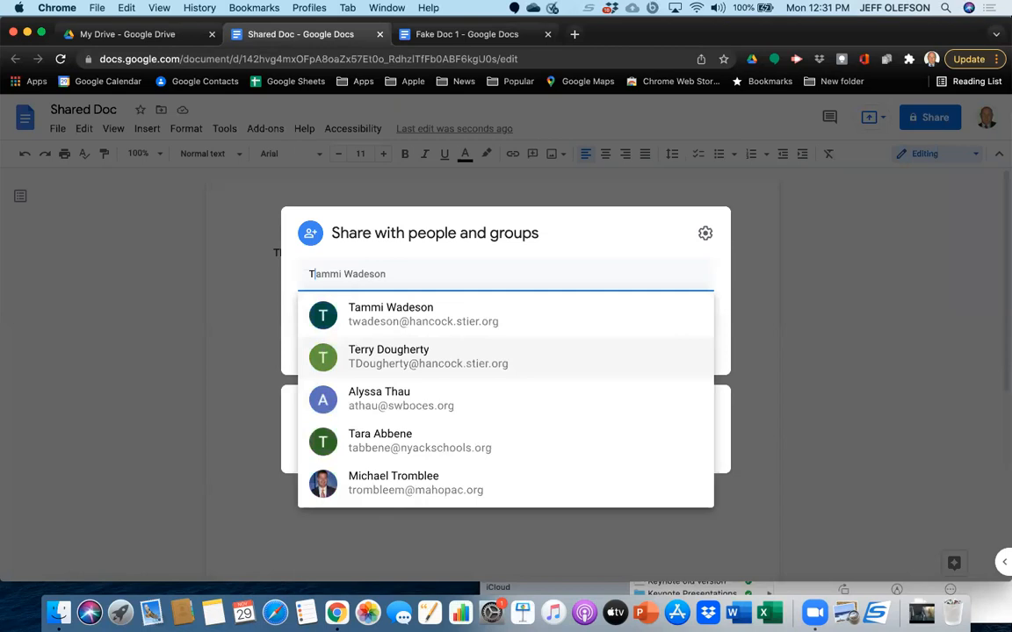
mouse_move(491, 357)
key("BackSpace")
type("Jeff")
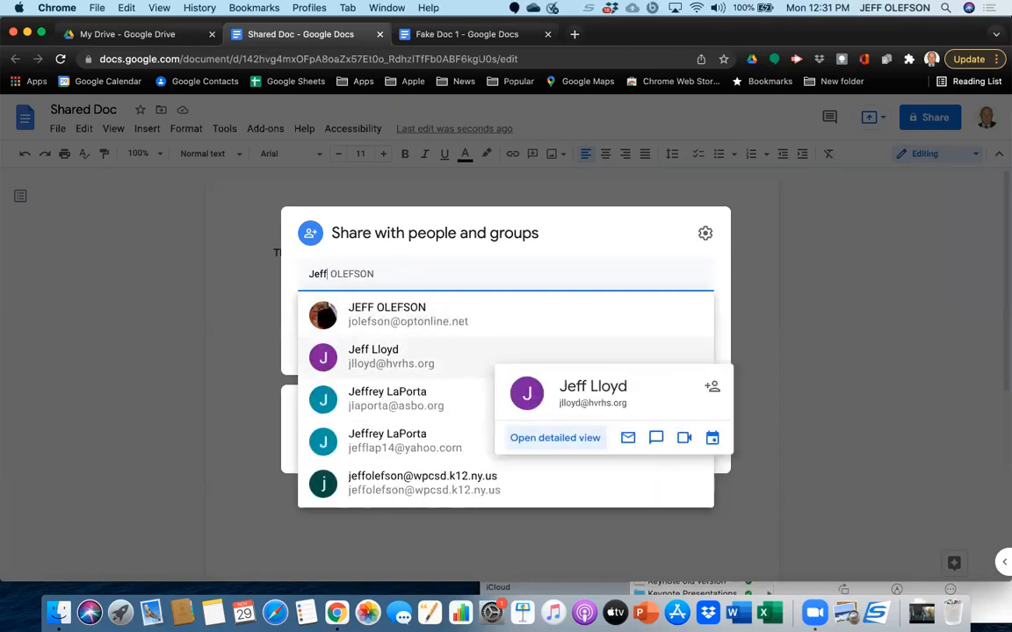
key("Down")
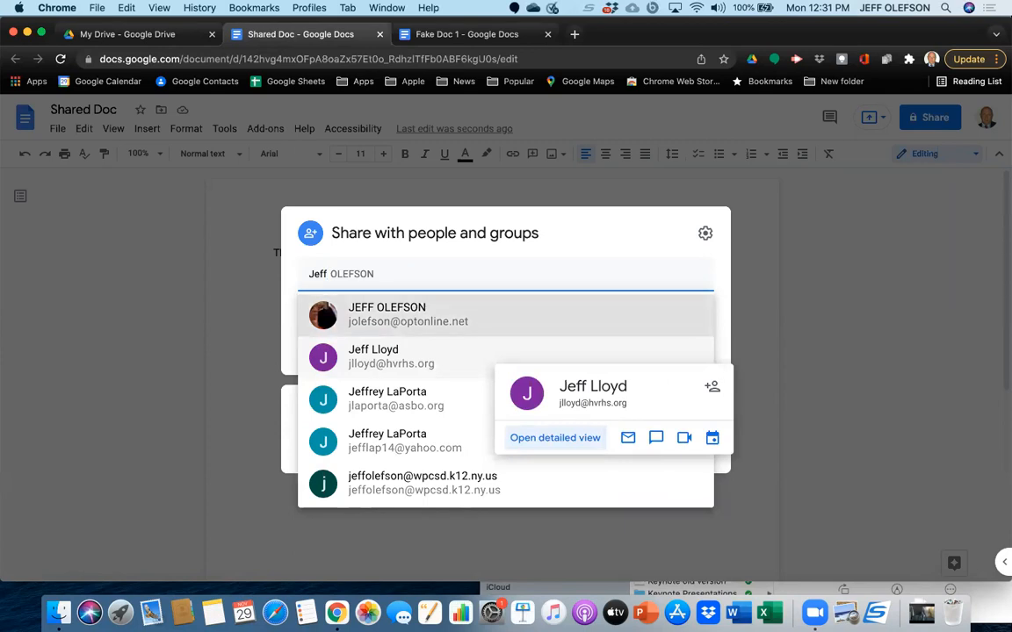
key("Return")
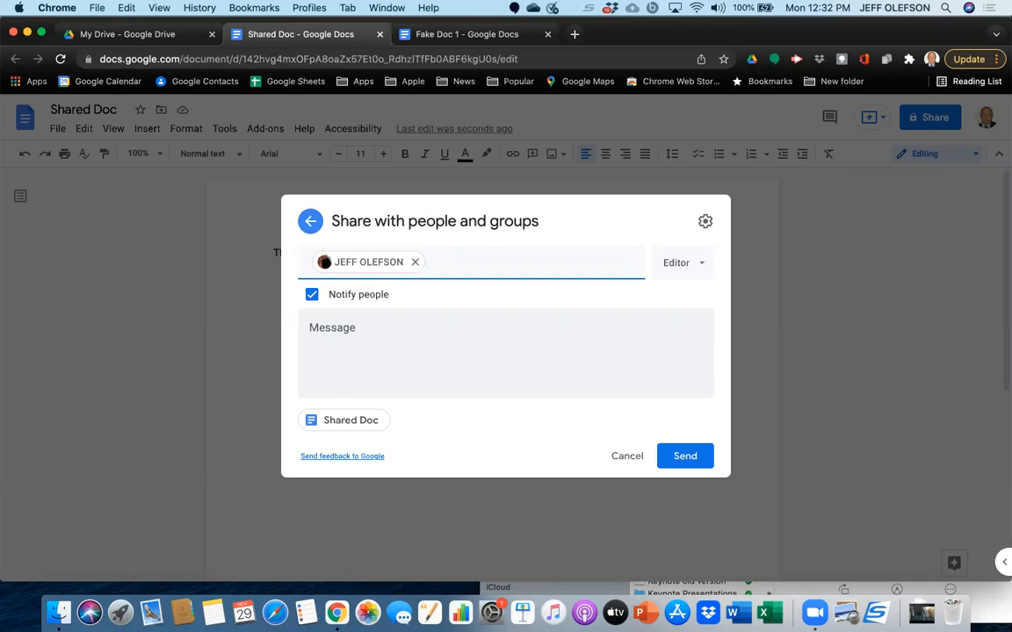
Examine the access roles offered for the recipient, cancel the invitation and close the sharing settings.
left_click(700, 271)
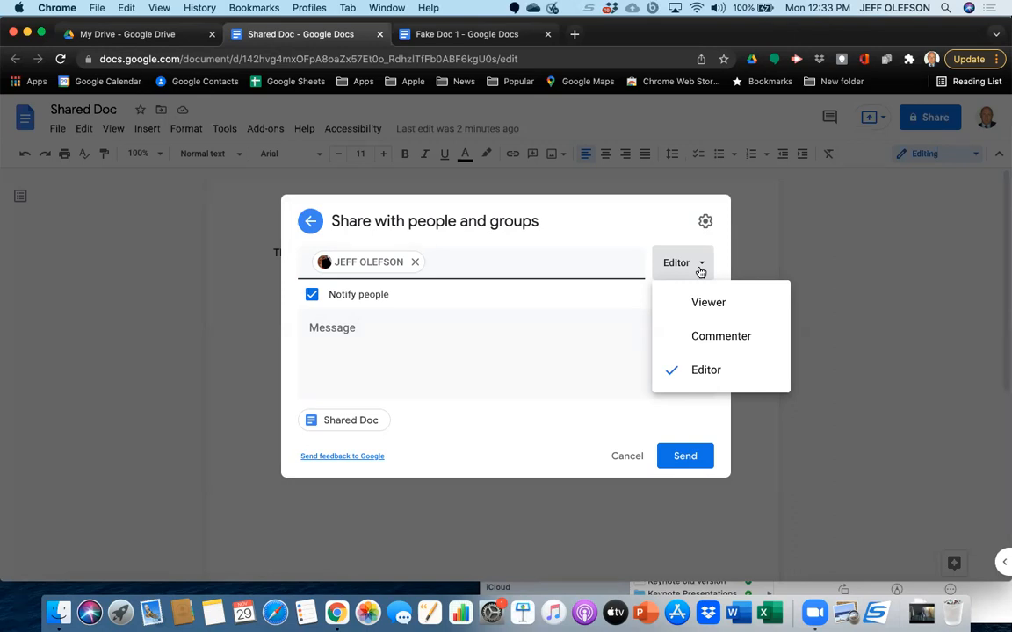
left_click(871, 265)
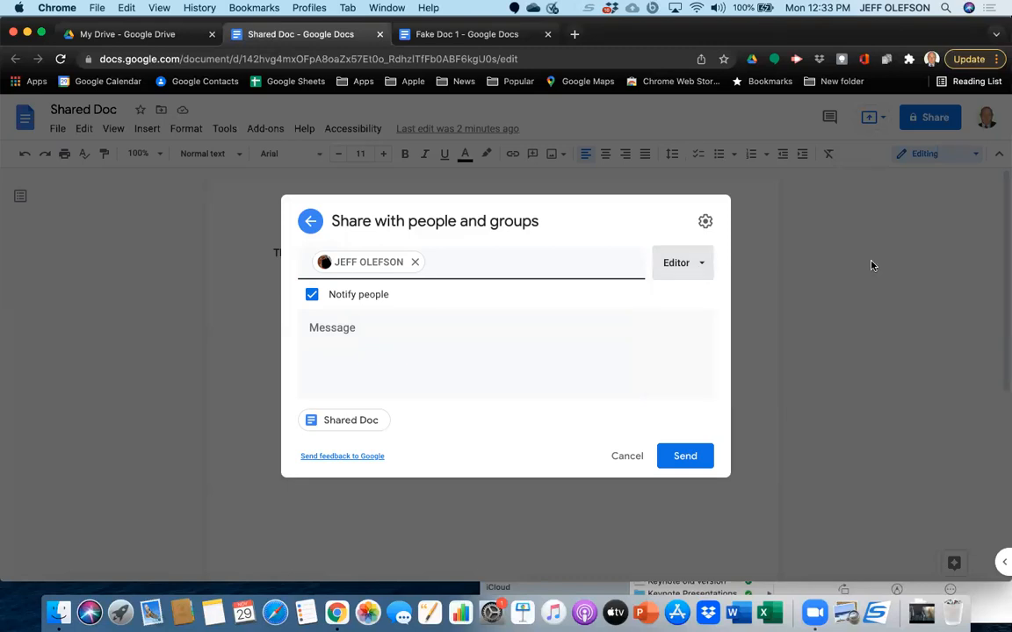
left_click(624, 457)
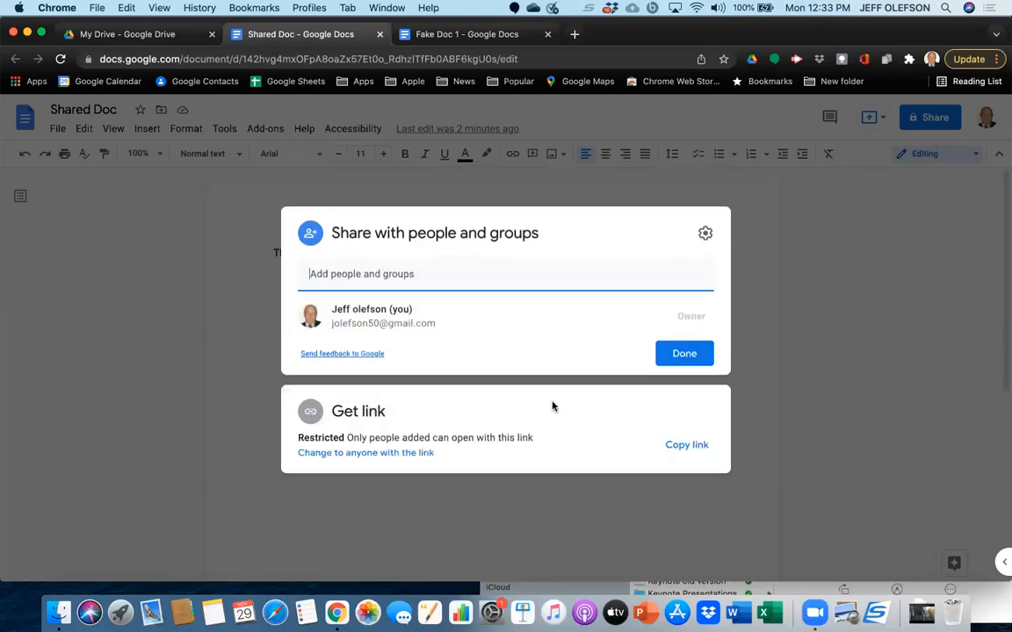
left_click(684, 353)
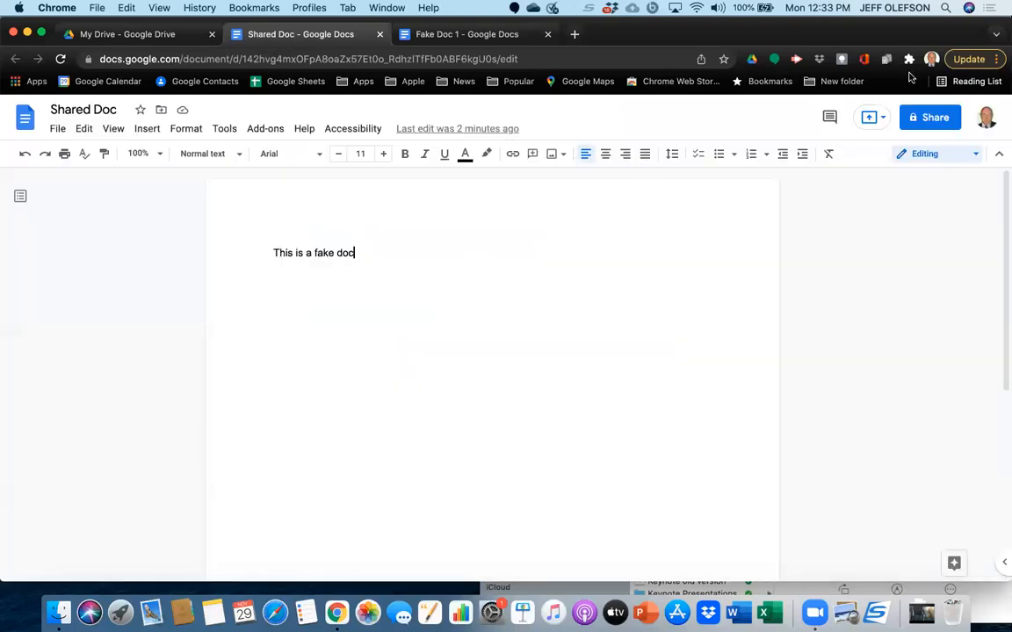
Open the sharing settings of "Shared Doc" again.
left_click(942, 117)
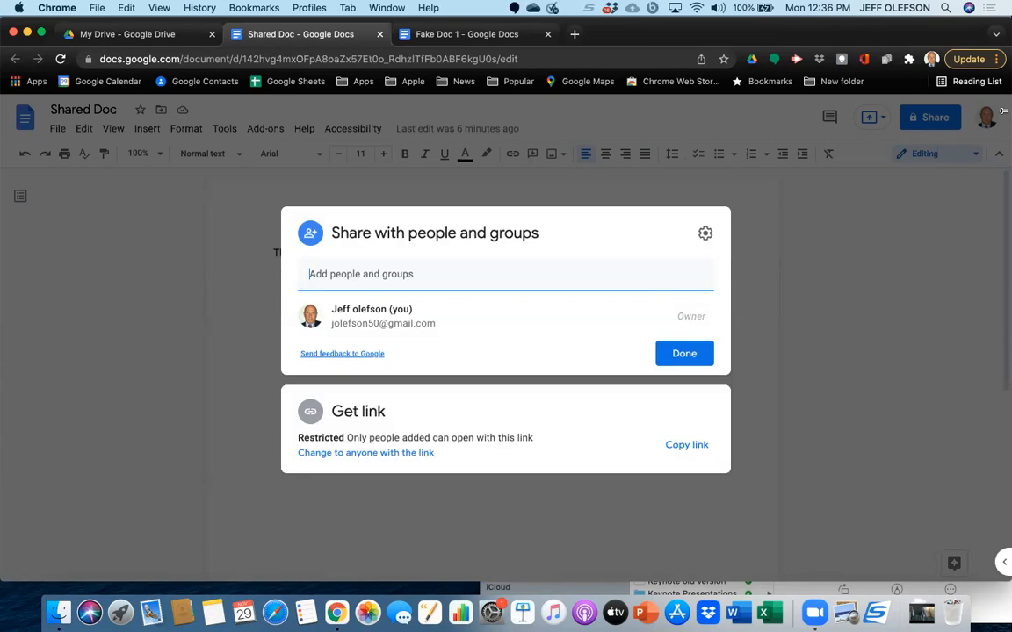
Examine the access roles offered for the first suggested contact in the sharing settings and discard the unsent invitation.
left_click(700, 280)
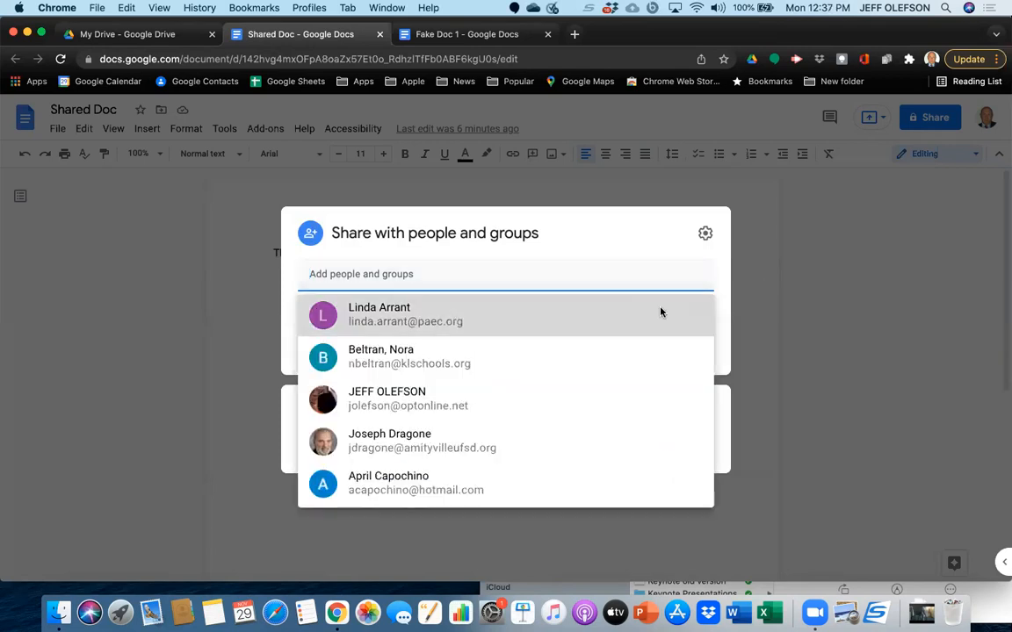
left_click(660, 311)
left_click(699, 266)
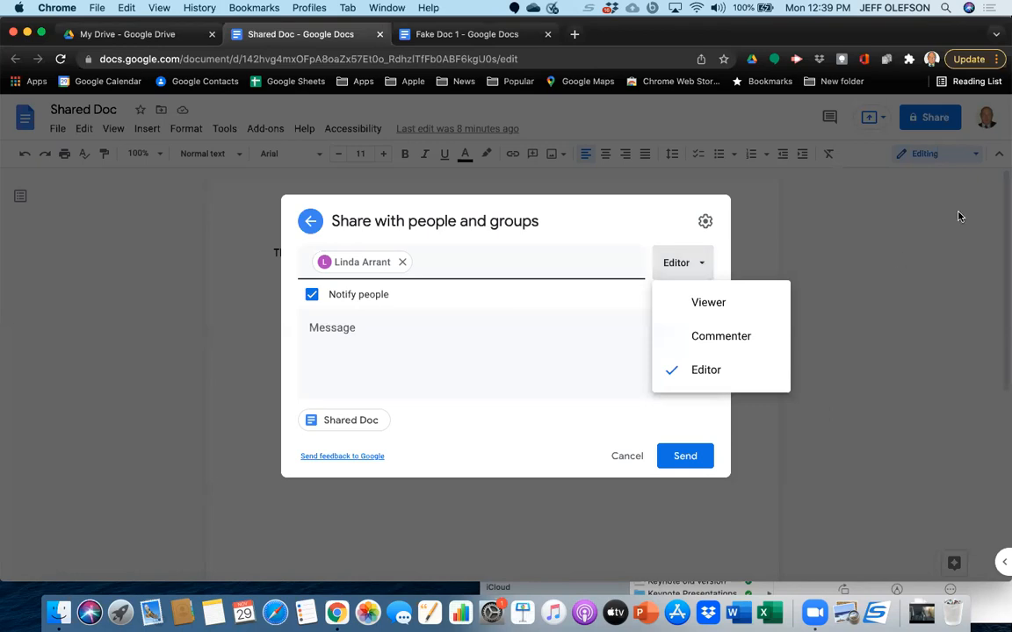
left_click(817, 254)
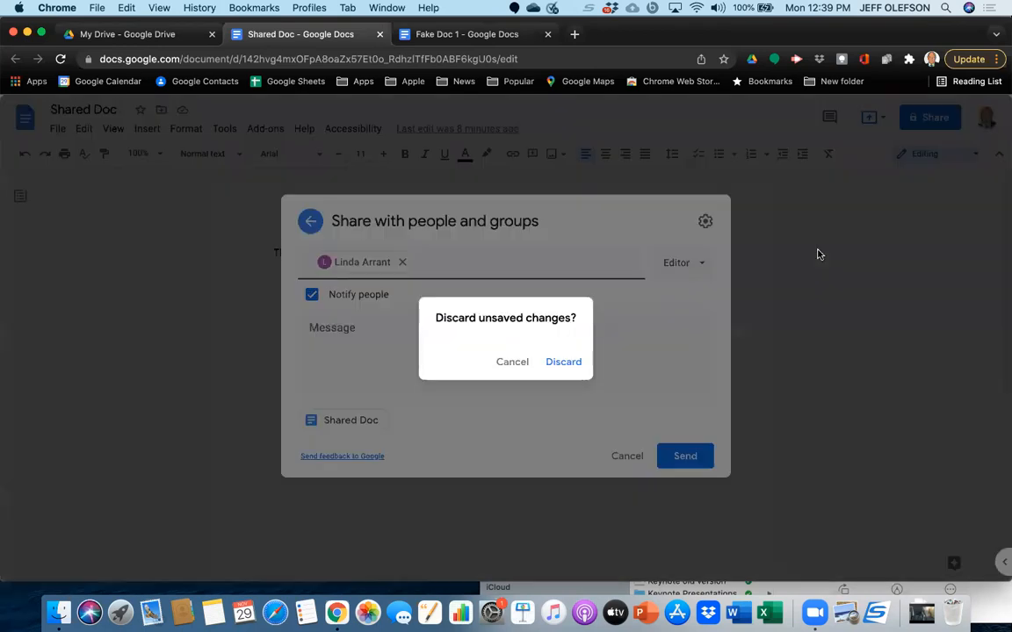
left_click(518, 369)
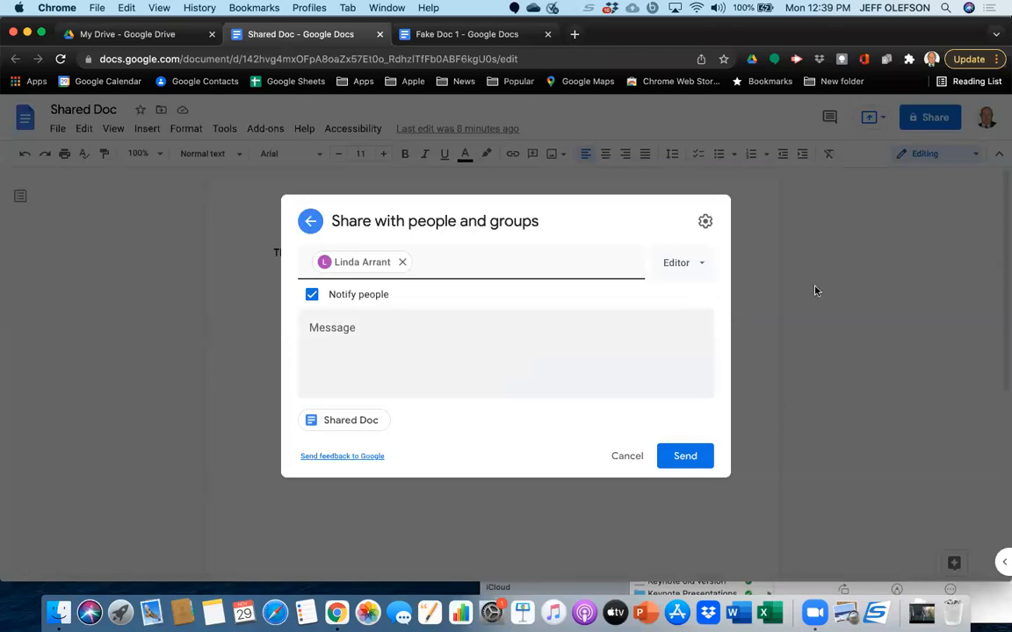
left_click(838, 309)
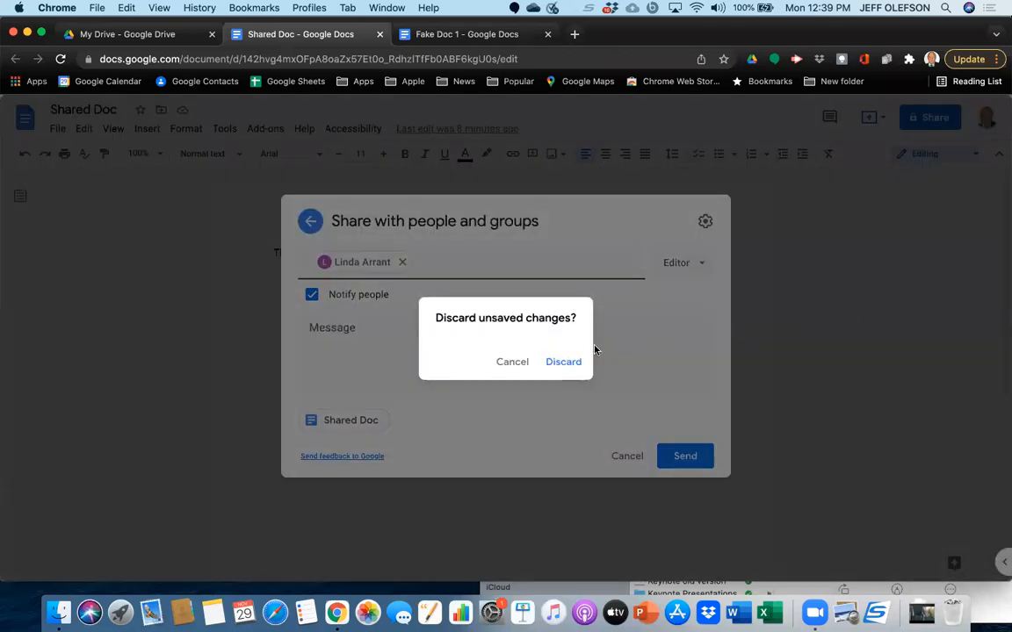
left_click(563, 362)
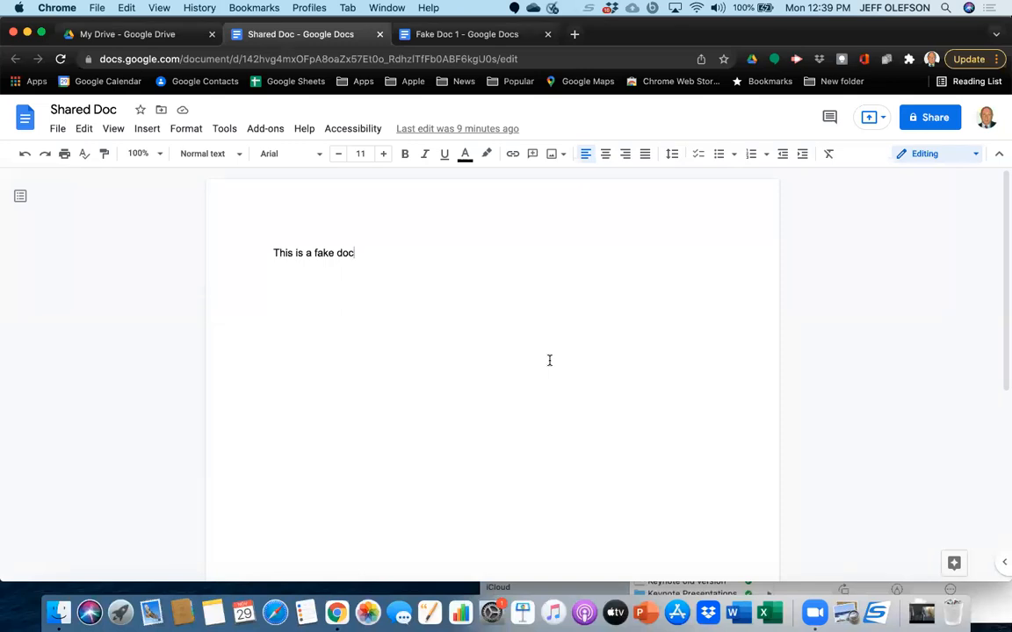
Switch to My Drive, open the sharing settings of the trust document last modified Feb 19, 2021, and close them.
left_click(109, 32)
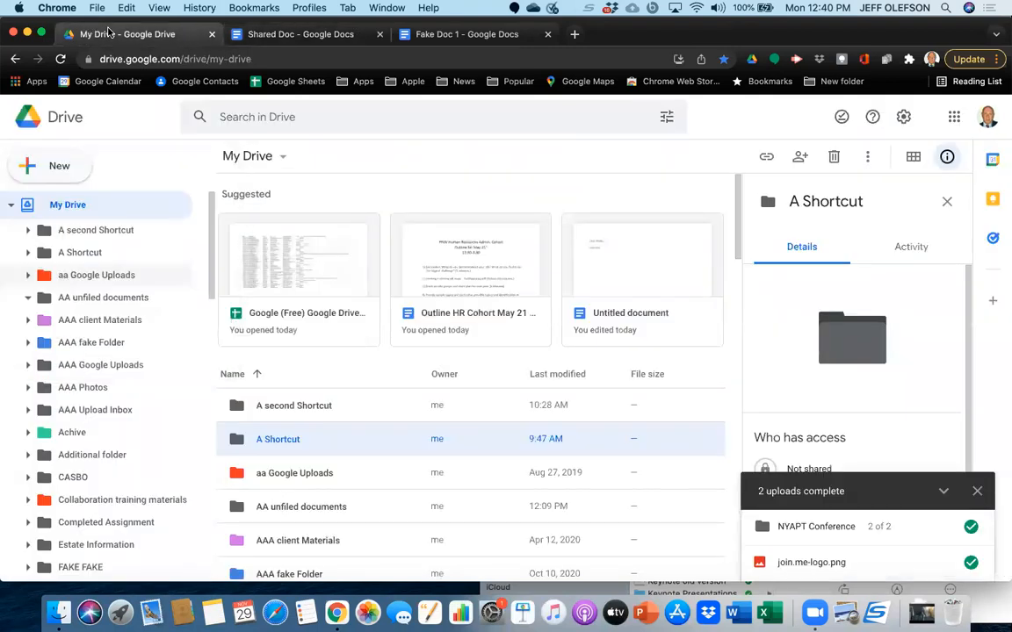
scroll(325, 527, "down", 15)
scroll(325, 527, "down", 4)
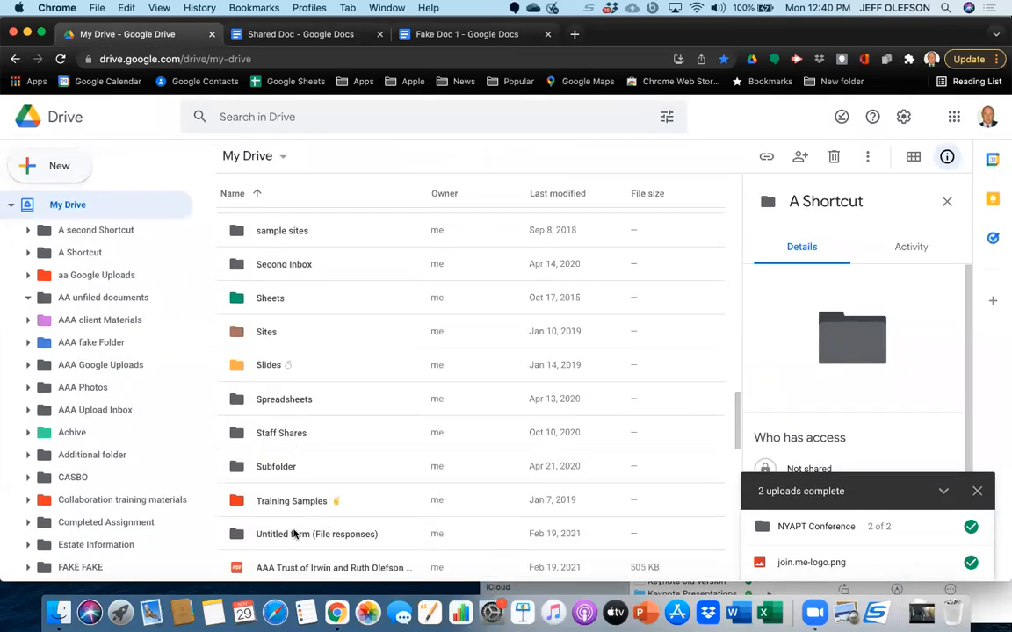
scroll(294, 534, "down", 10)
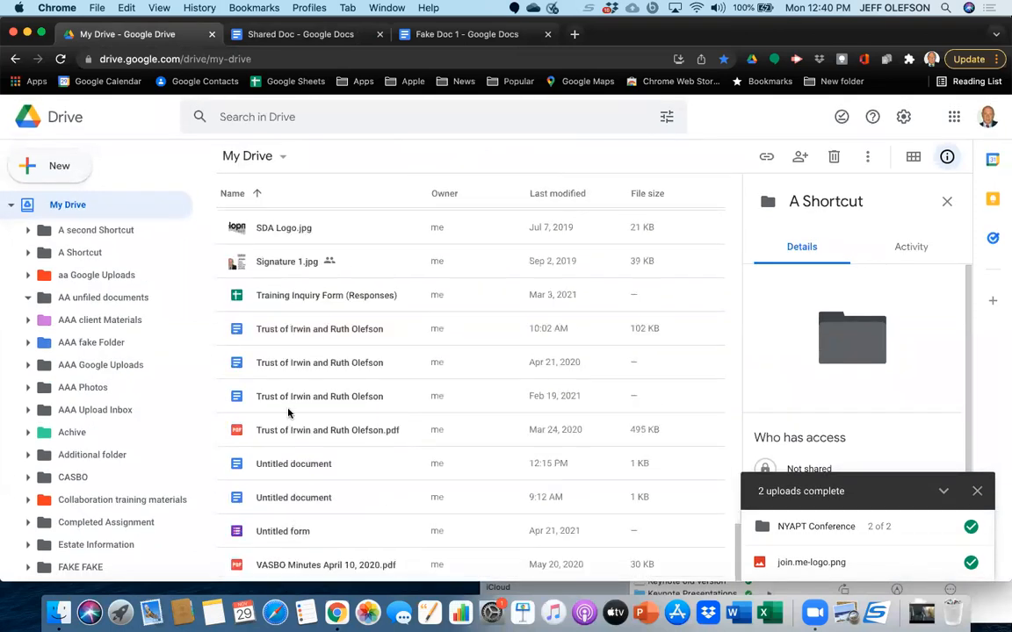
left_click(288, 400)
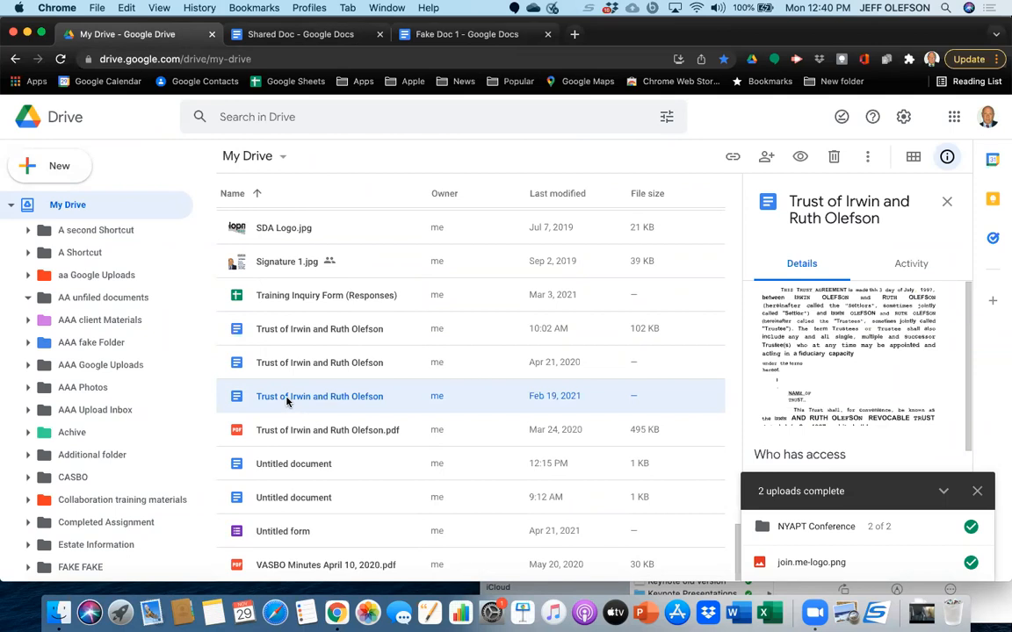
double_click(286, 401)
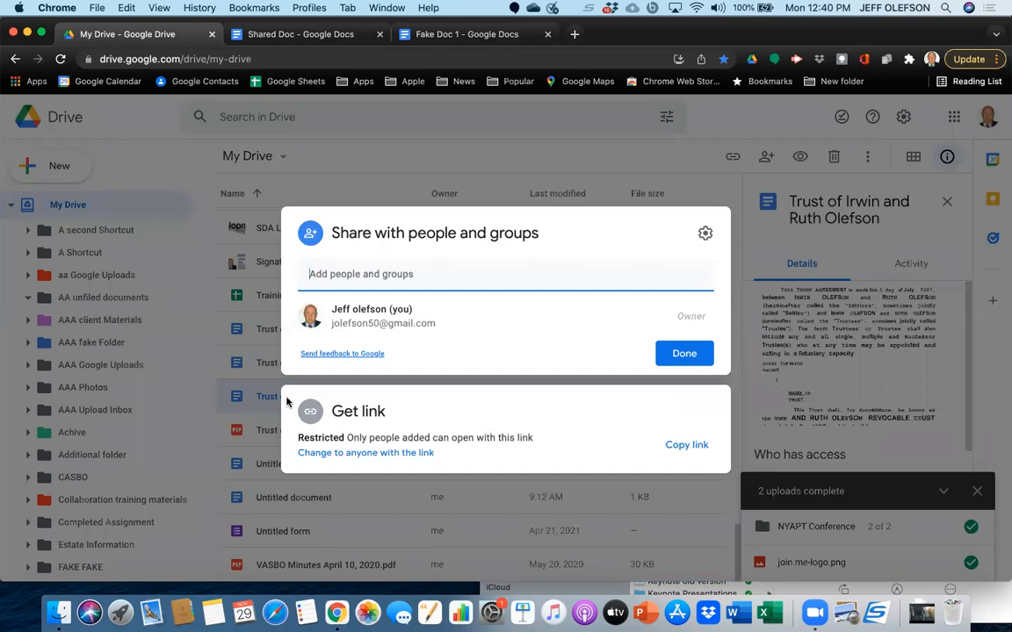
left_click(684, 354)
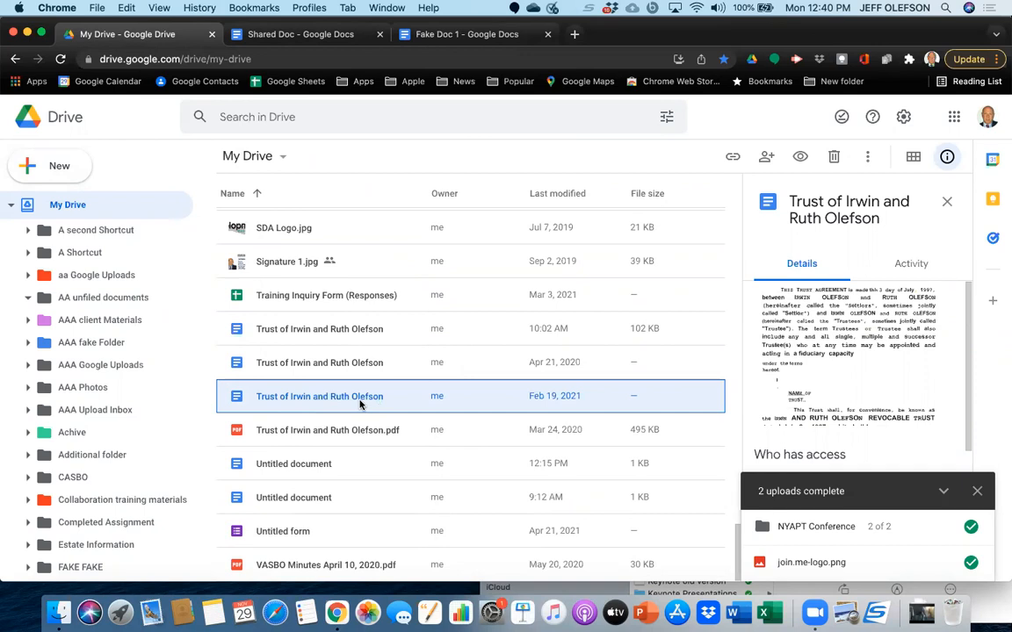
Open and close the sharing settings of the selected trust document two more times.
right_click(361, 405)
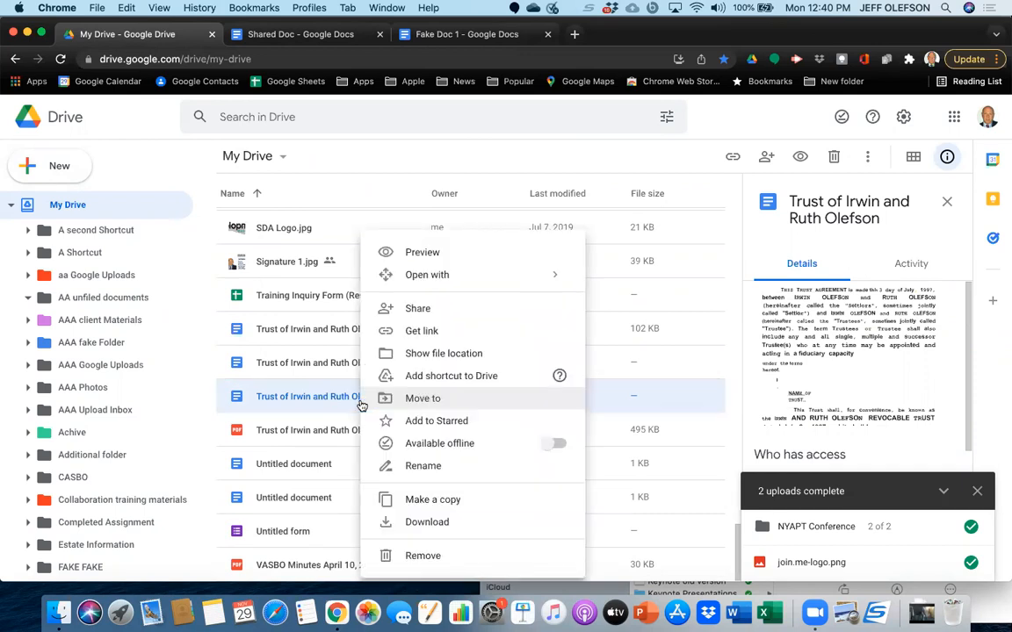
left_click(418, 308)
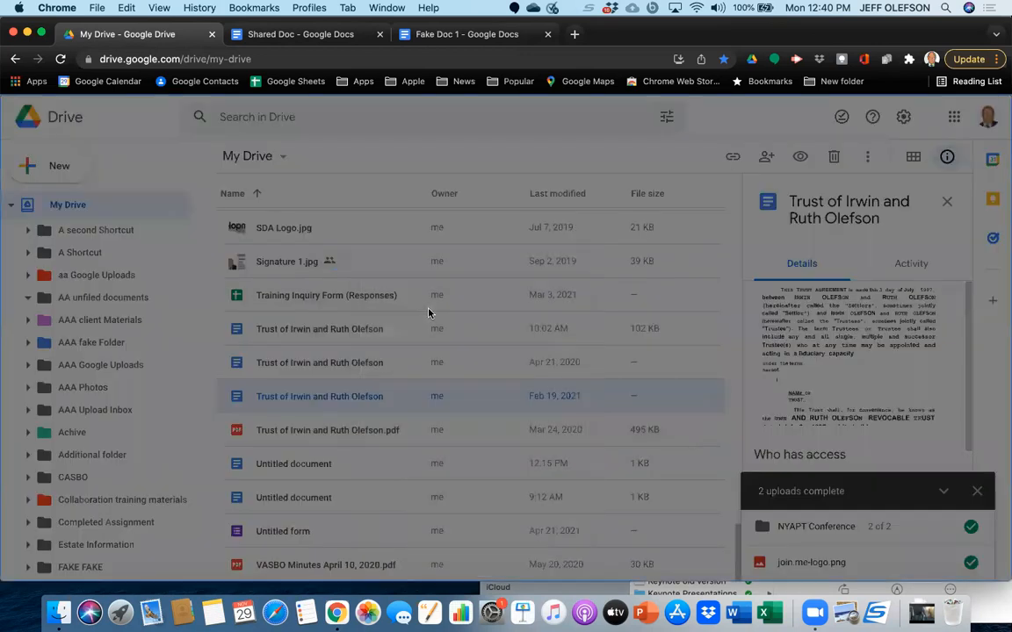
mouse_move(428, 313)
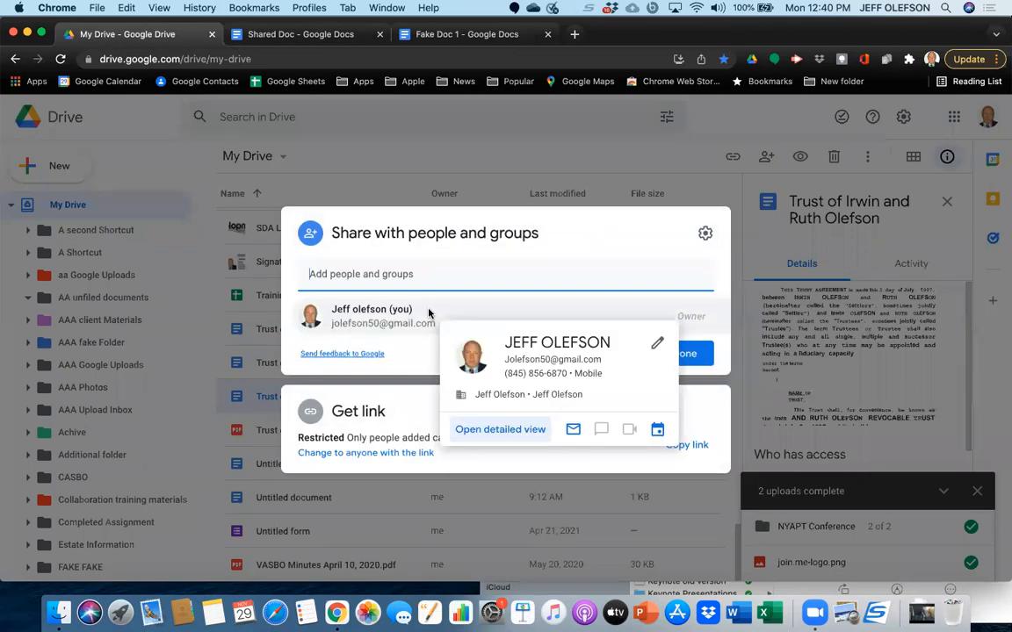
key("Escape")
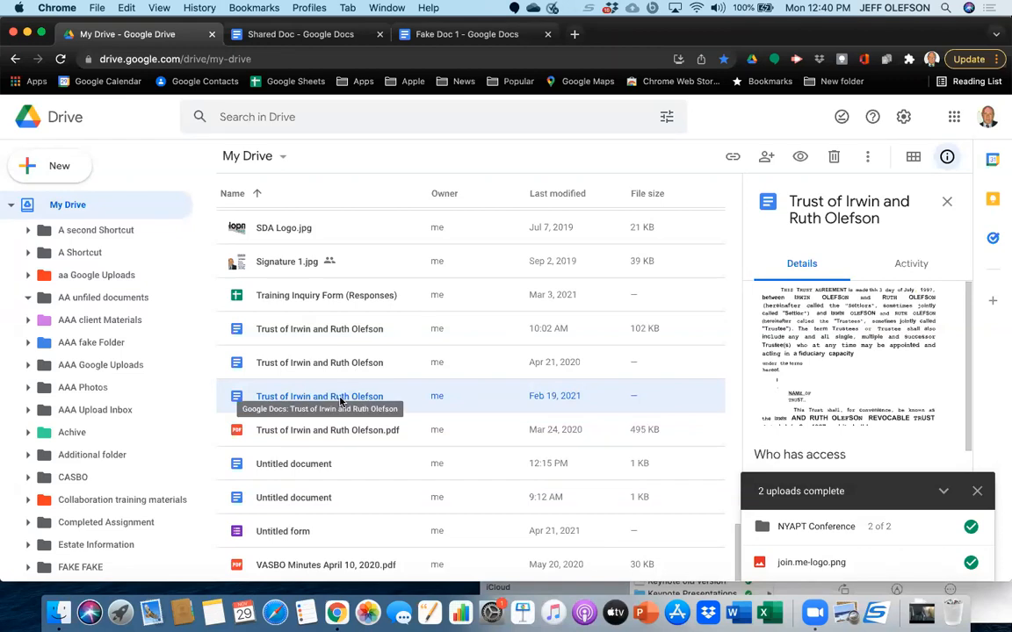
key("period")
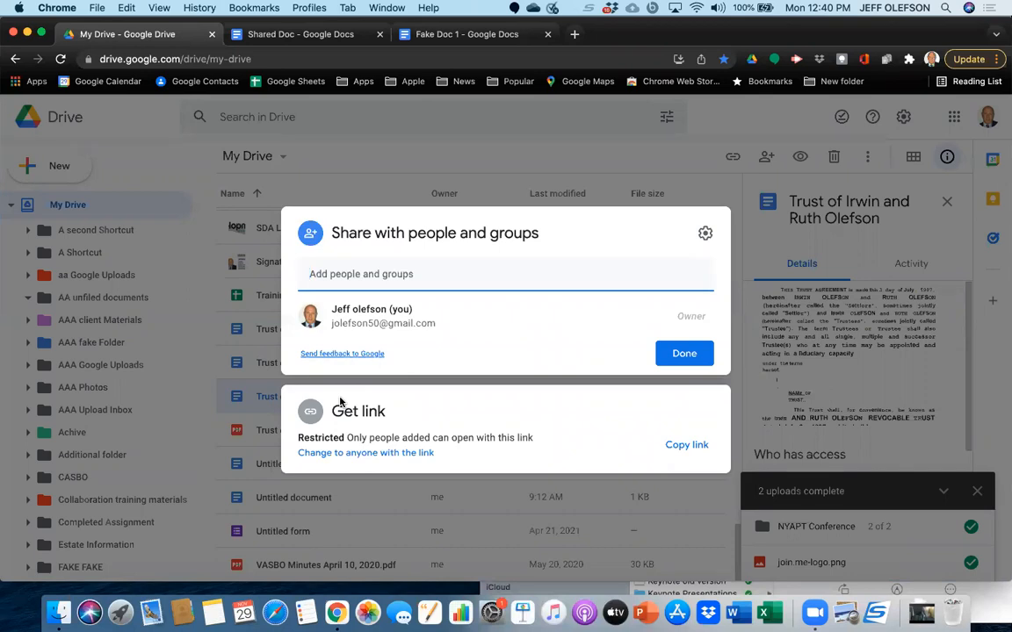
key("Escape")
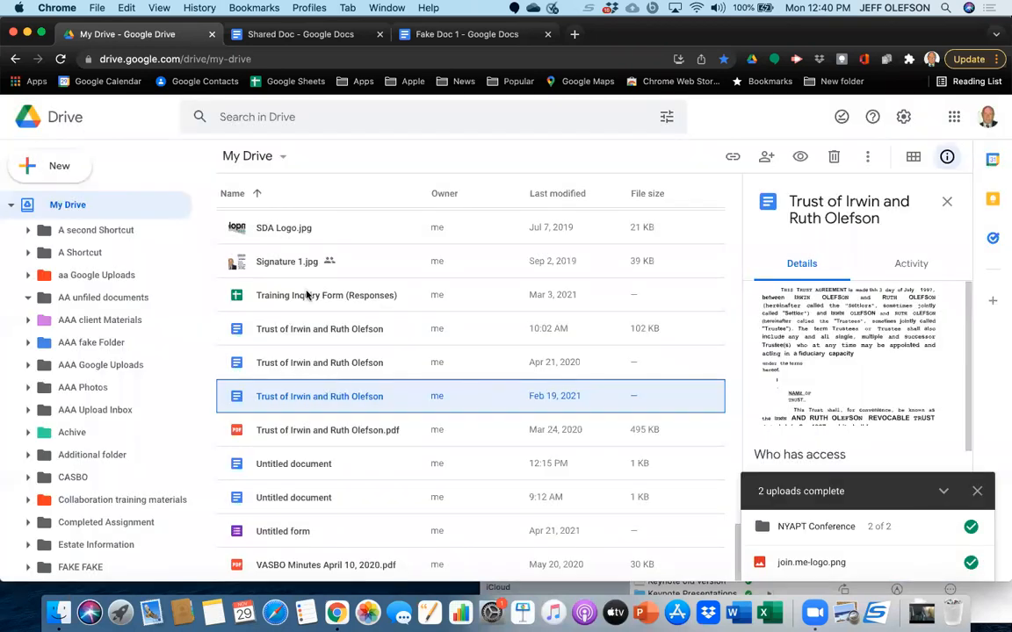
Open the sharing settings of the Forms folder in My Drive and close them.
scroll(308, 296, "up", 15)
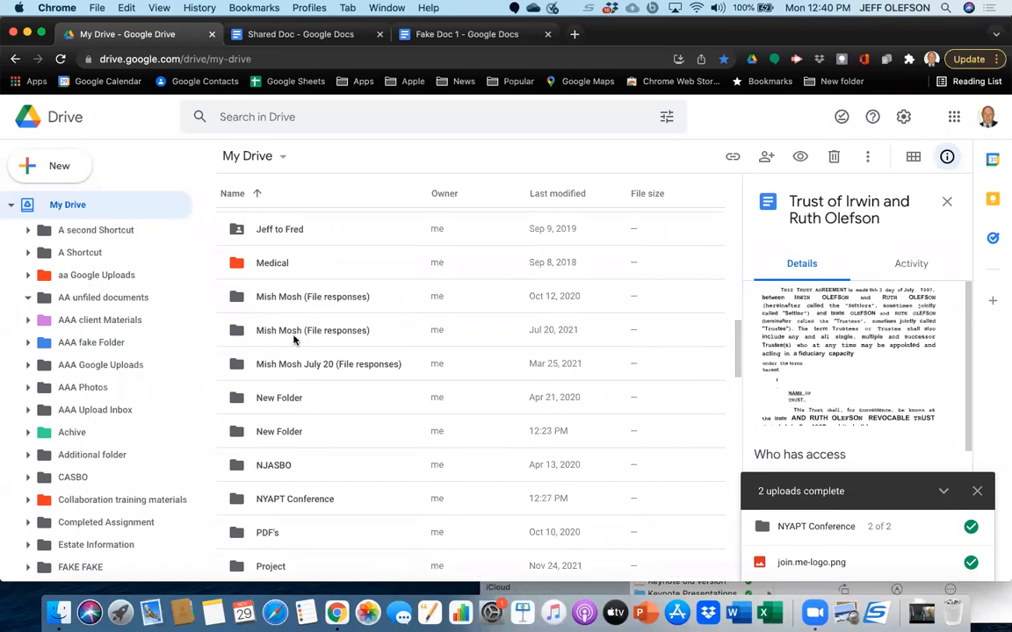
scroll(294, 341, "up", 6)
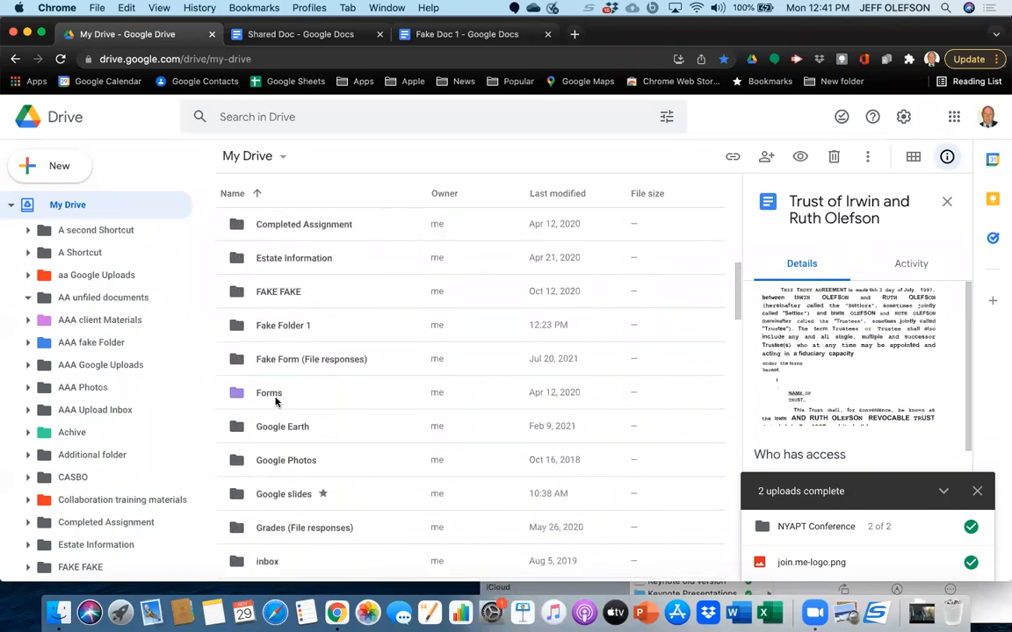
left_click(272, 398)
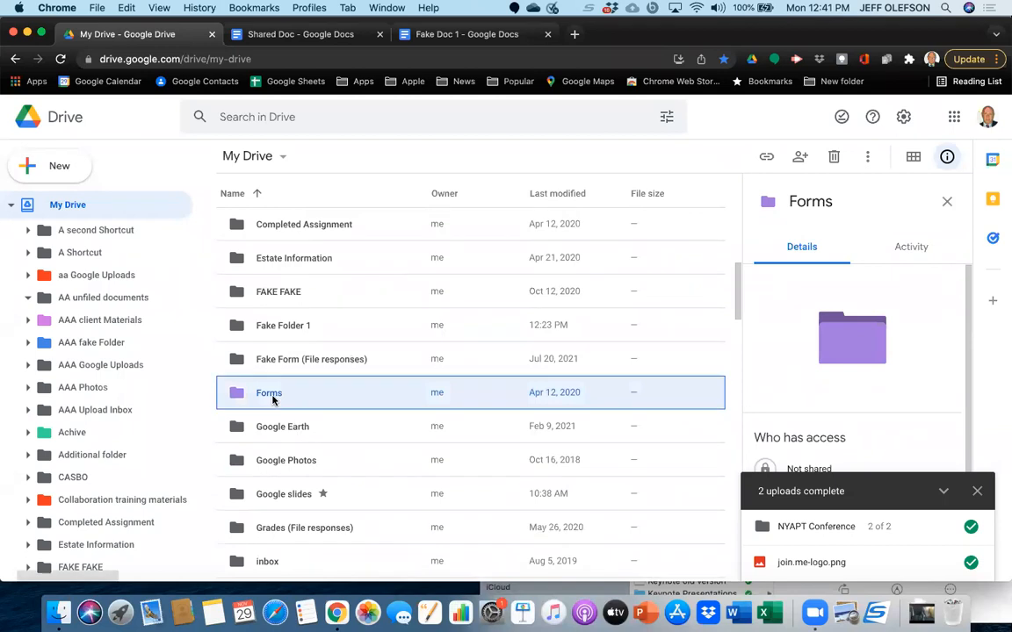
key("period")
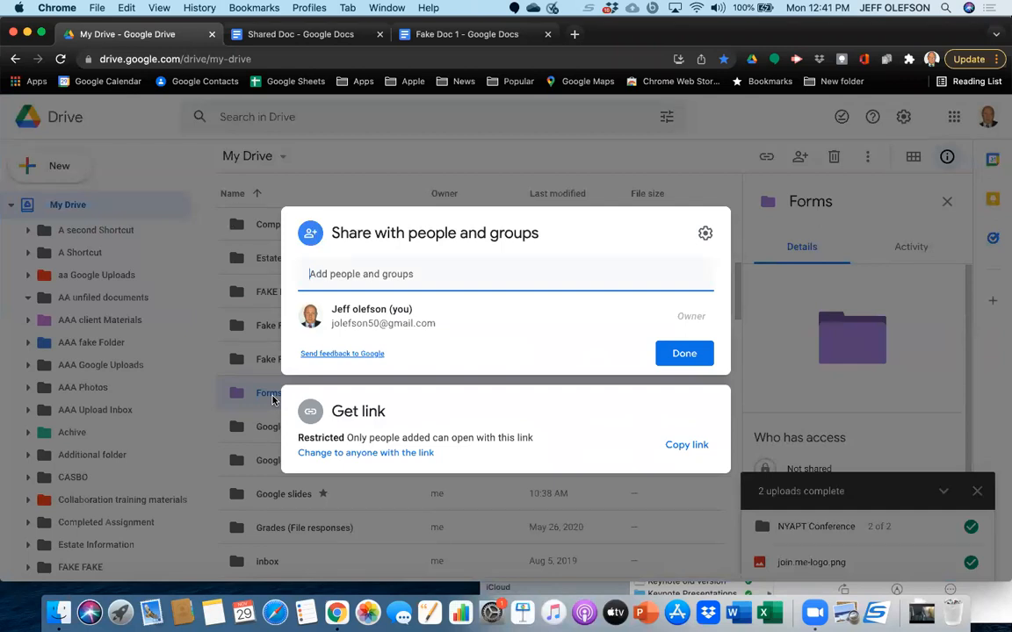
key("Escape")
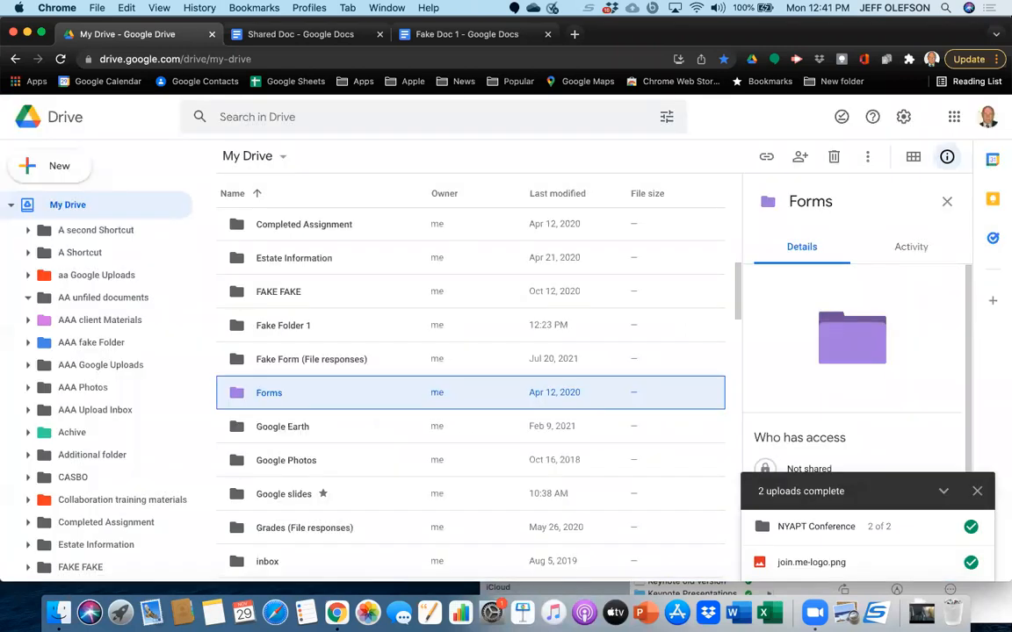
Reopen the Forms folder's sharing settings, examine the access roles offered for the first suggested contact and cancel the invitation.
right_click(275, 393)
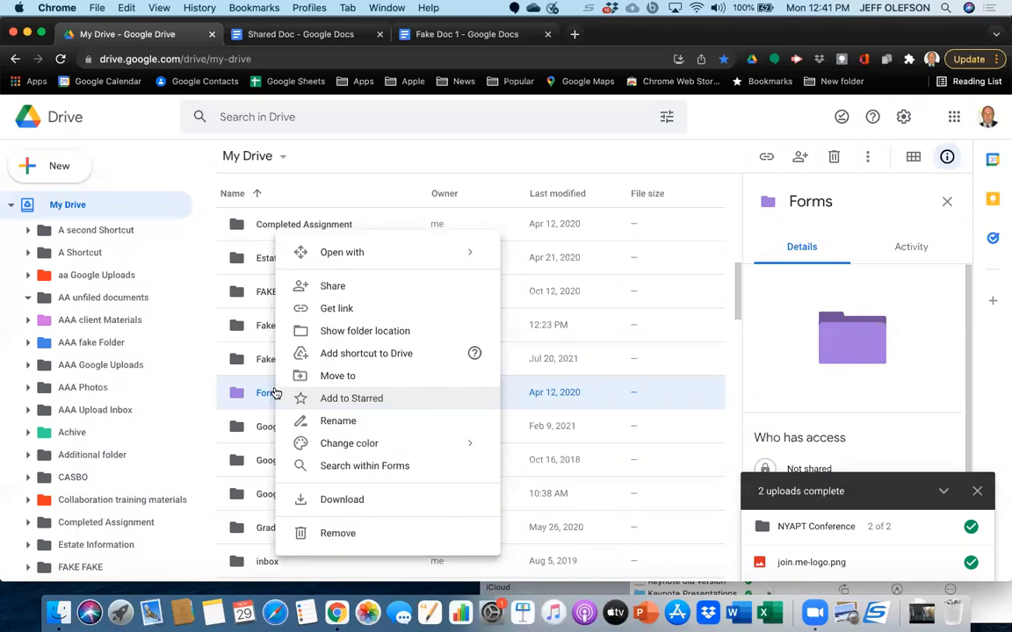
left_click(334, 285)
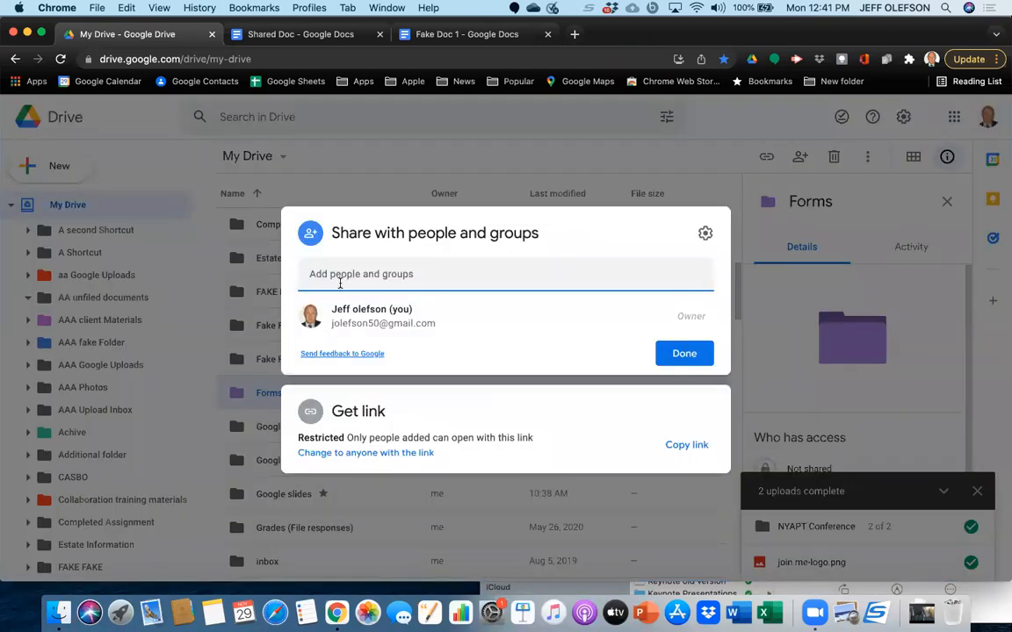
left_click(672, 278)
left_click(610, 303)
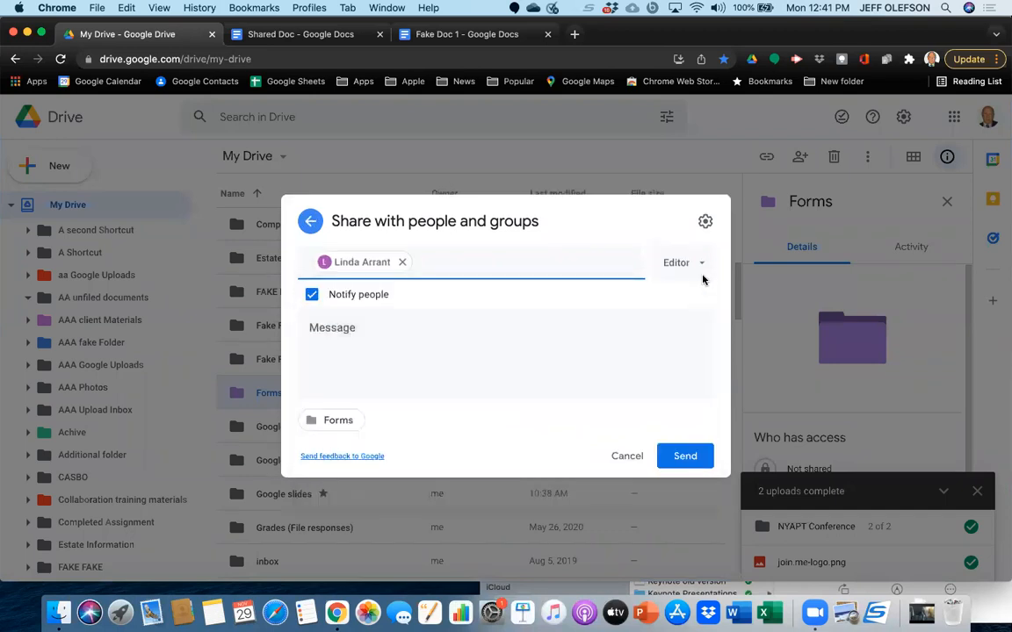
left_click(700, 267)
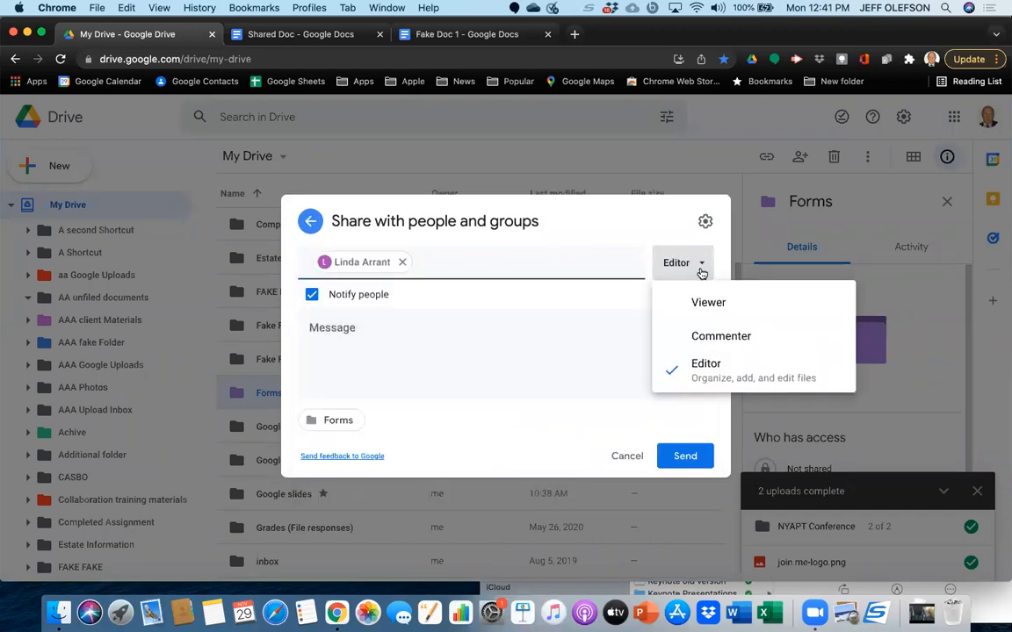
left_click(637, 461)
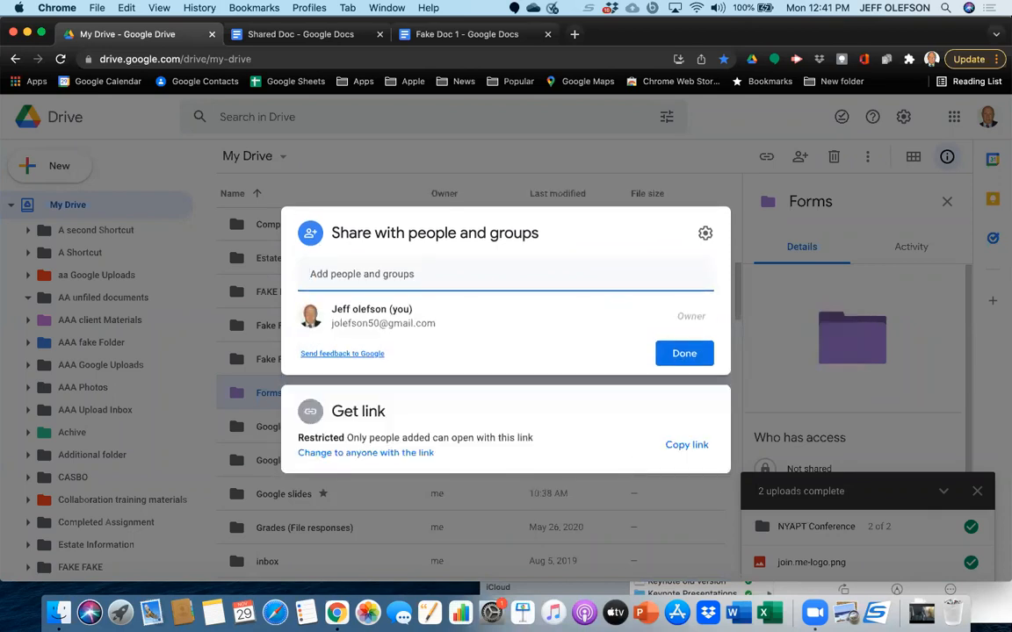
key("Escape")
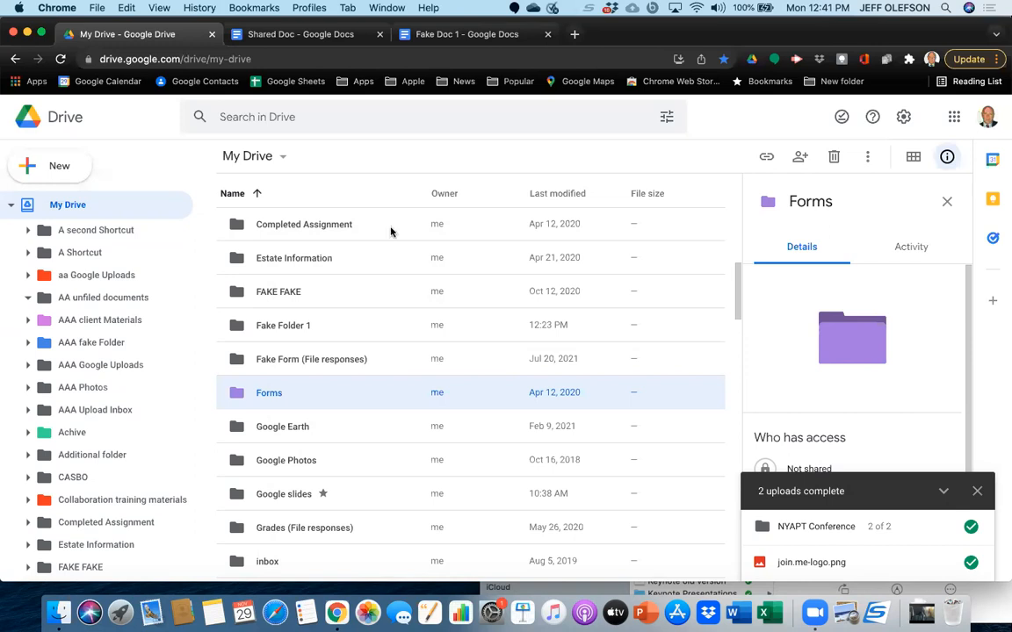
scroll(337, 390, "down", 5)
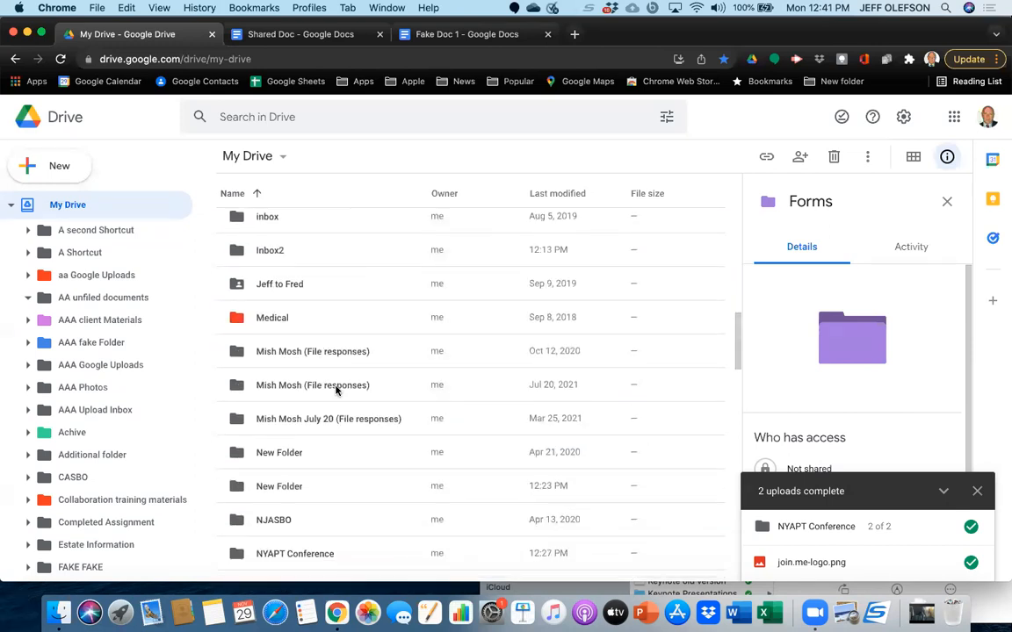
scroll(337, 391, "up", 10)
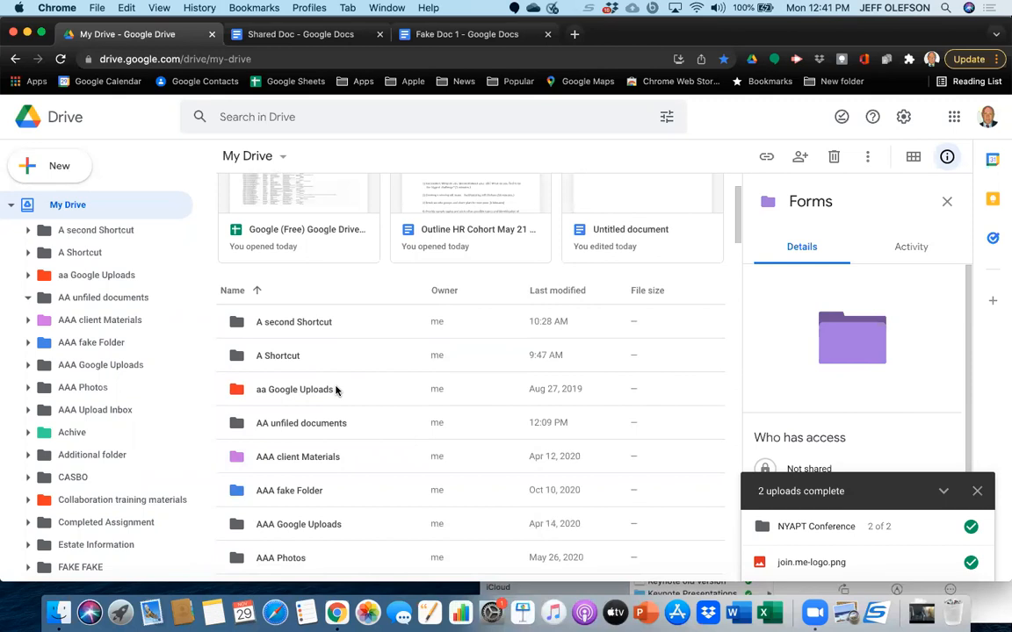
scroll(336, 391, "down", 1)
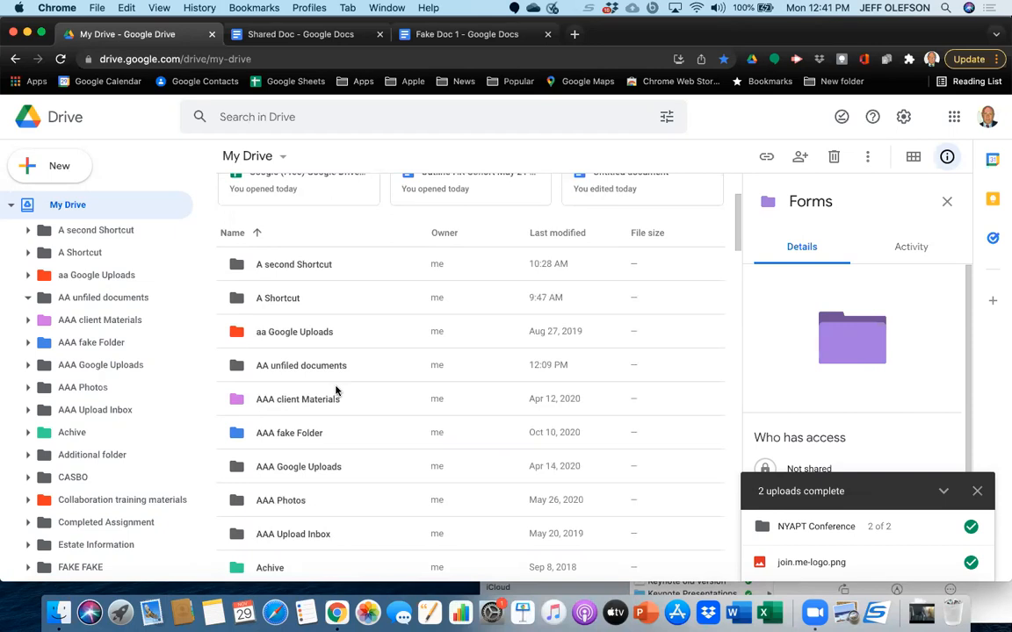
scroll(336, 391, "down", 3)
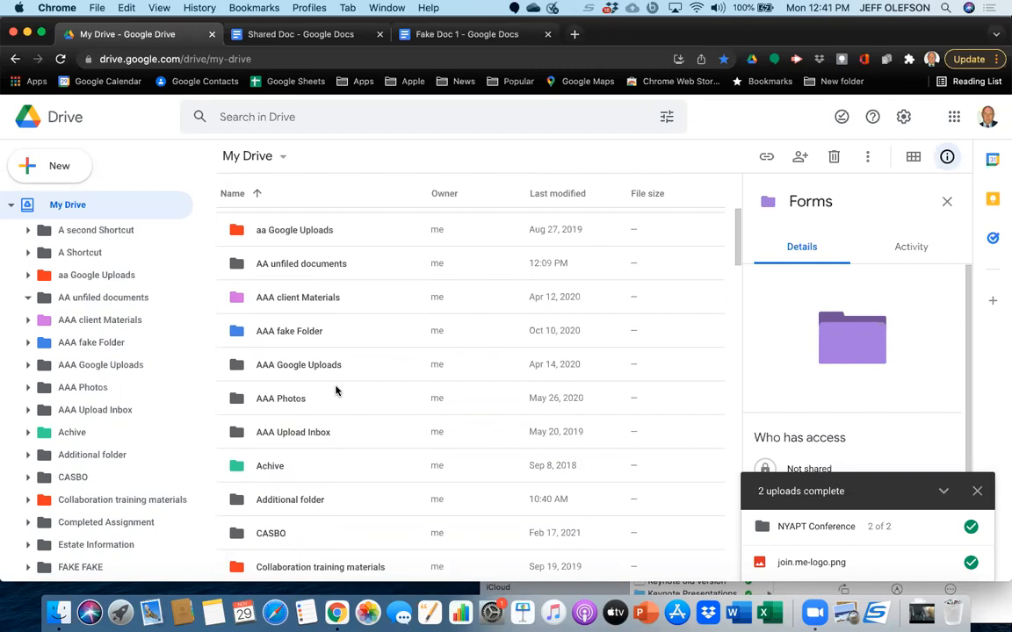
scroll(337, 391, "down", 2)
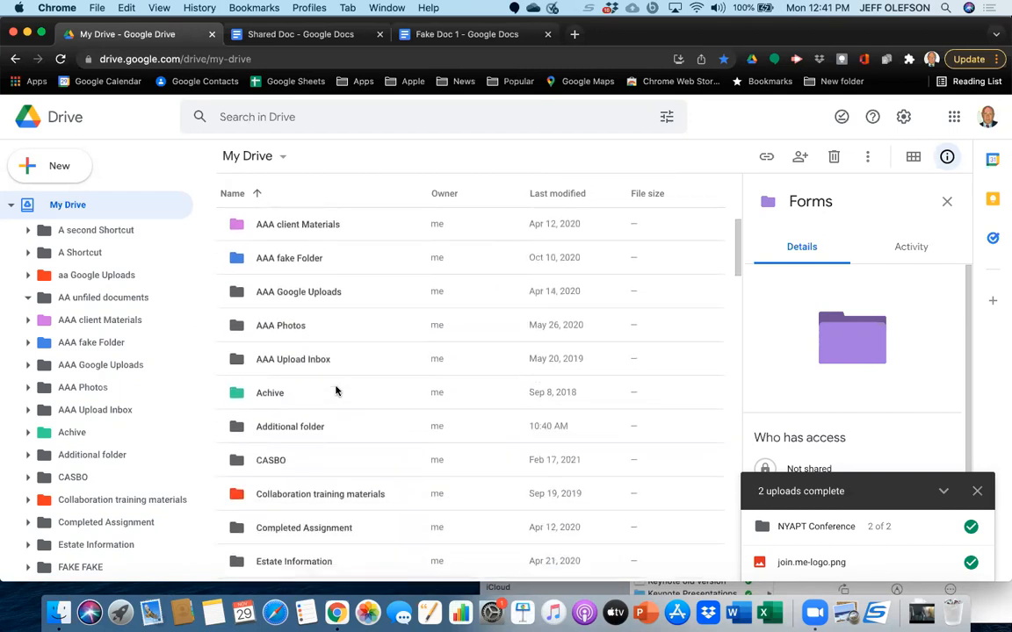
scroll(337, 391, "down", 2)
scroll(336, 391, "up", 5)
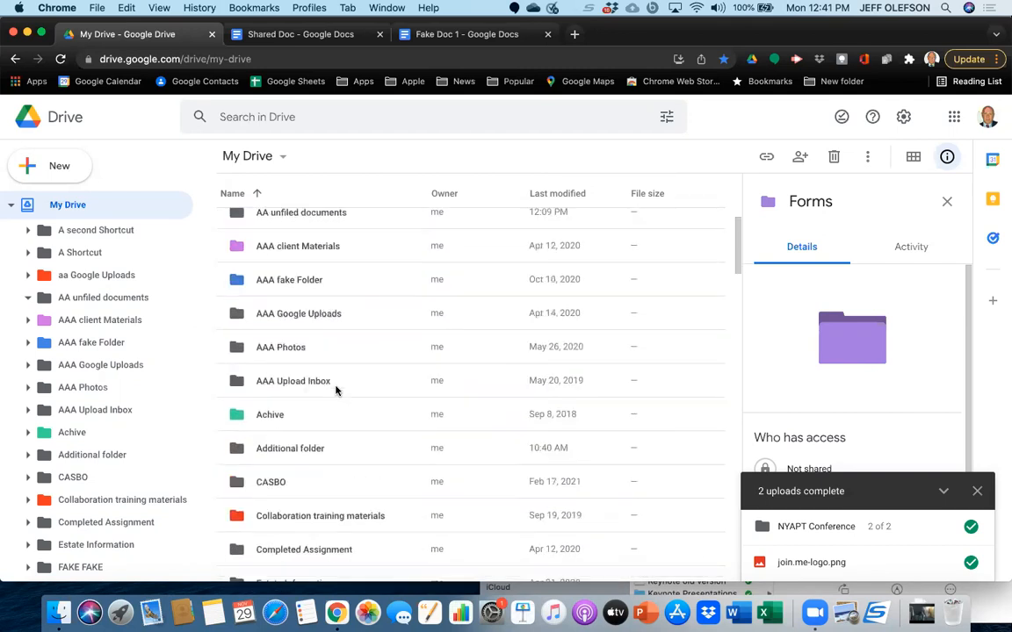
scroll(337, 391, "down", 10)
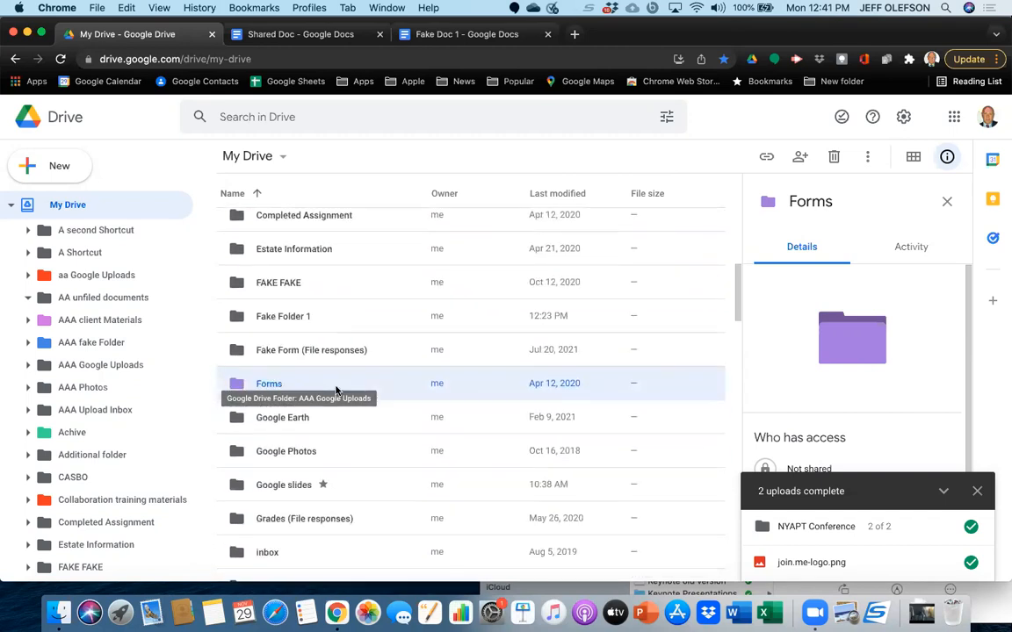
scroll(337, 391, "down", 6)
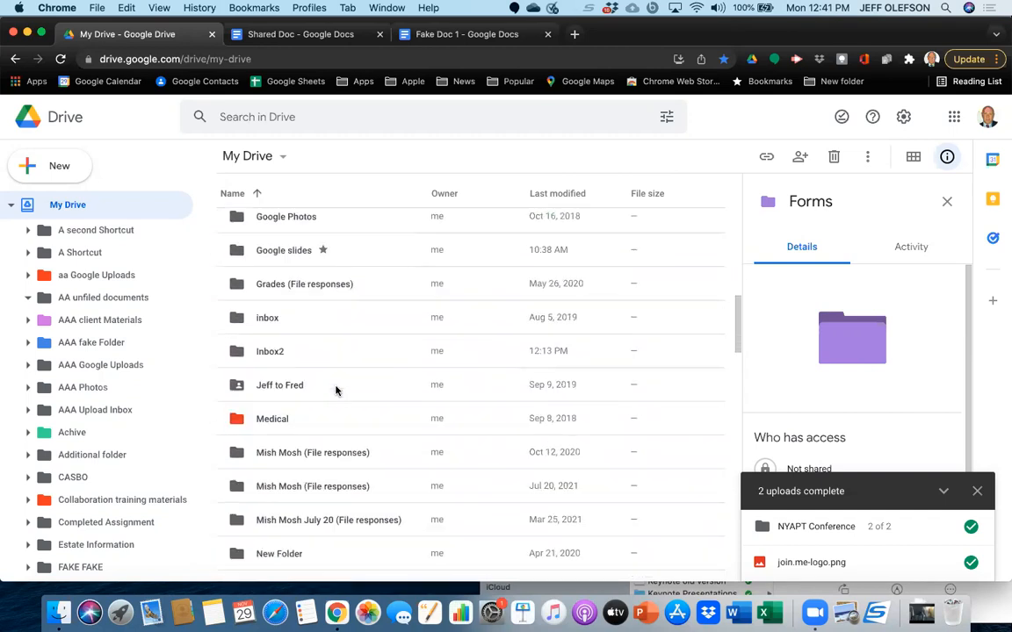
scroll(337, 391, "down", 10)
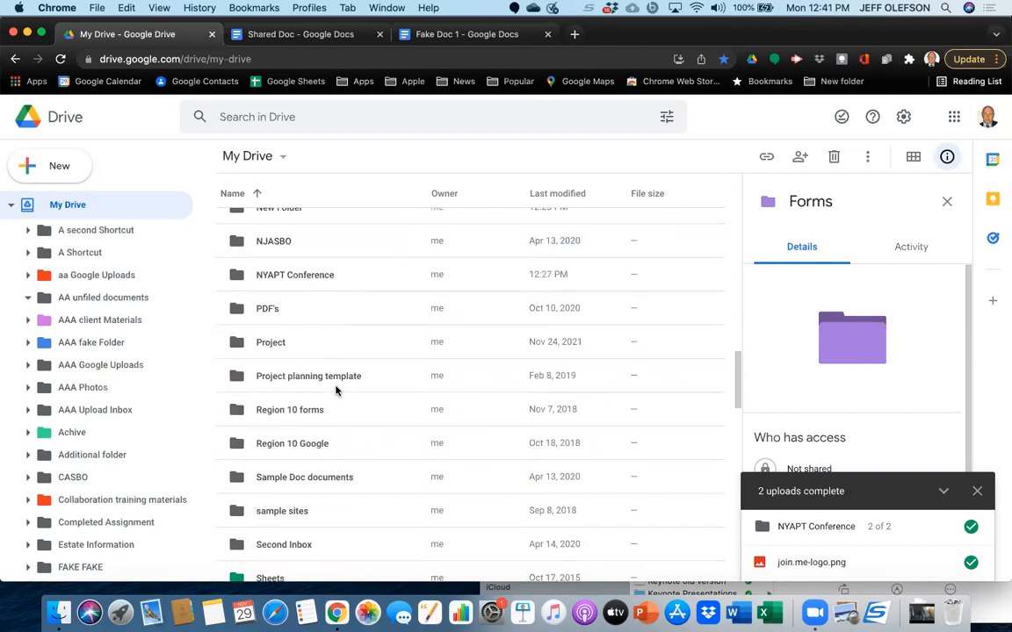
scroll(336, 391, "down", 6)
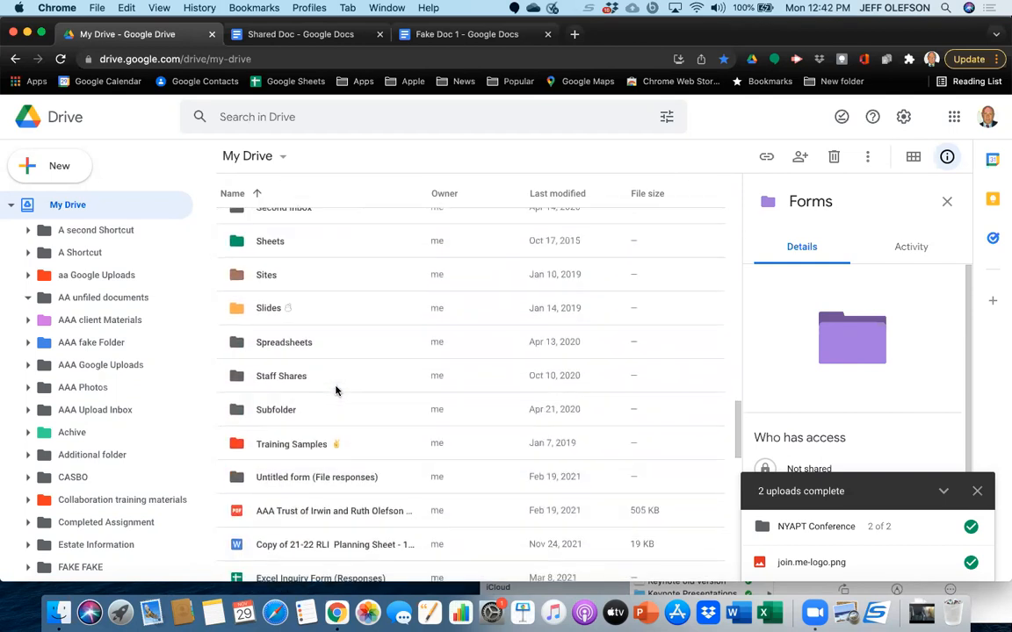
scroll(336, 391, "down", 10)
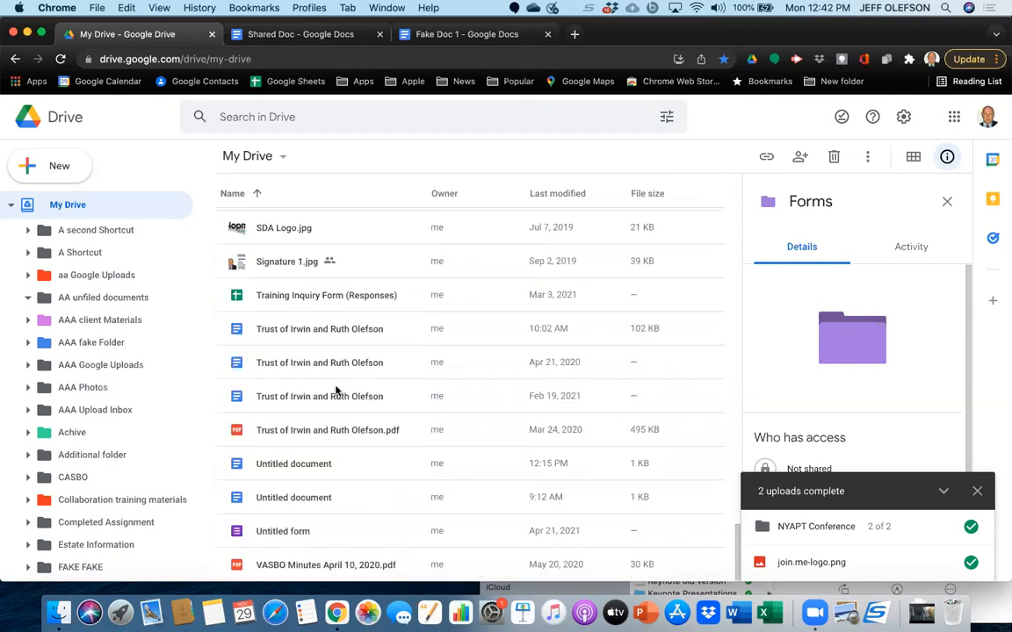
left_click(310, 332)
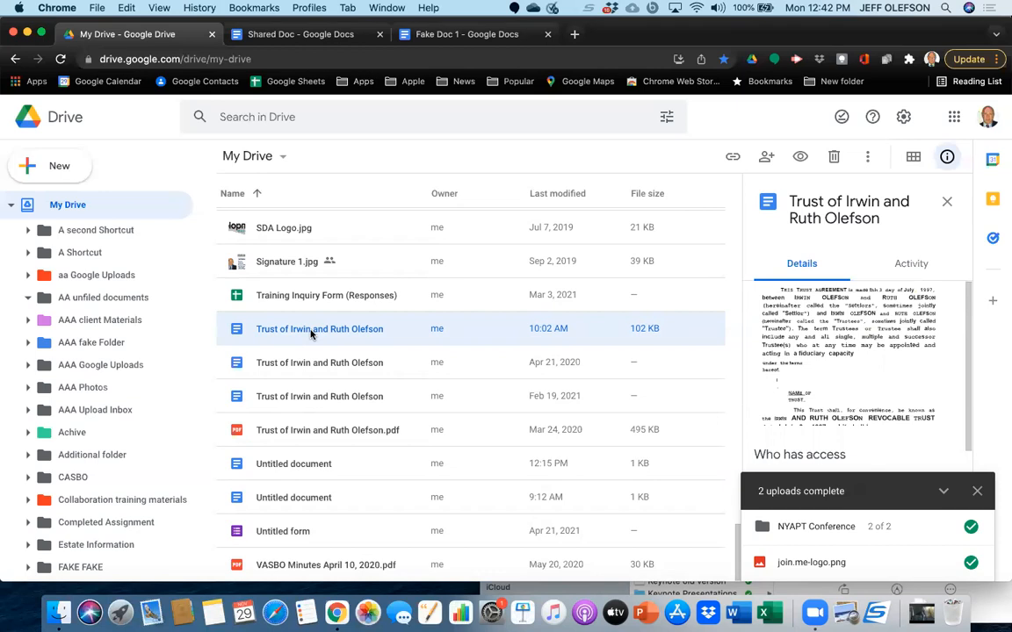
right_click(310, 333)
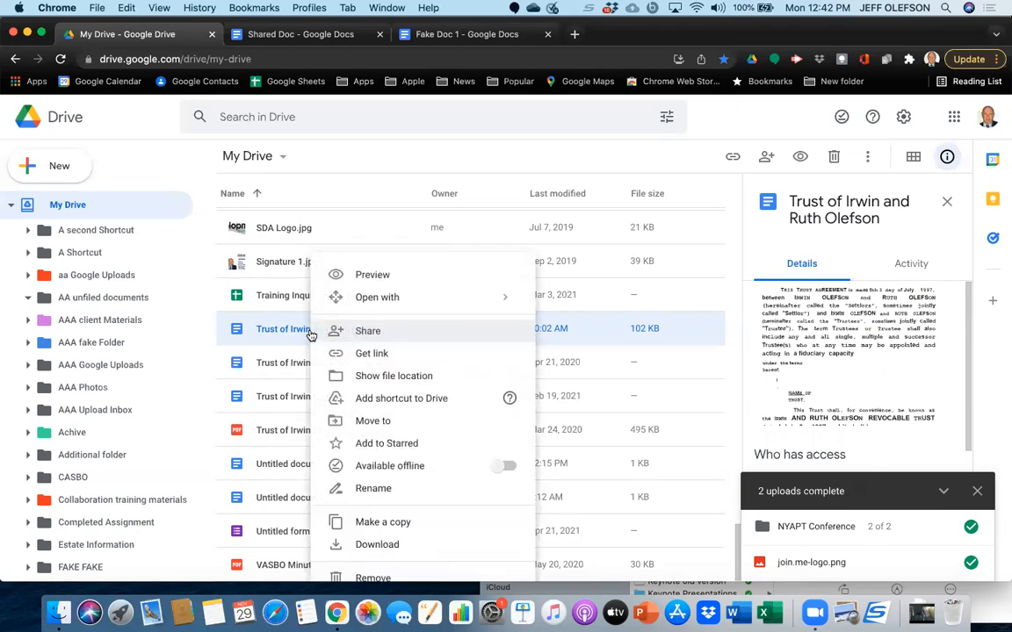
left_click(361, 401)
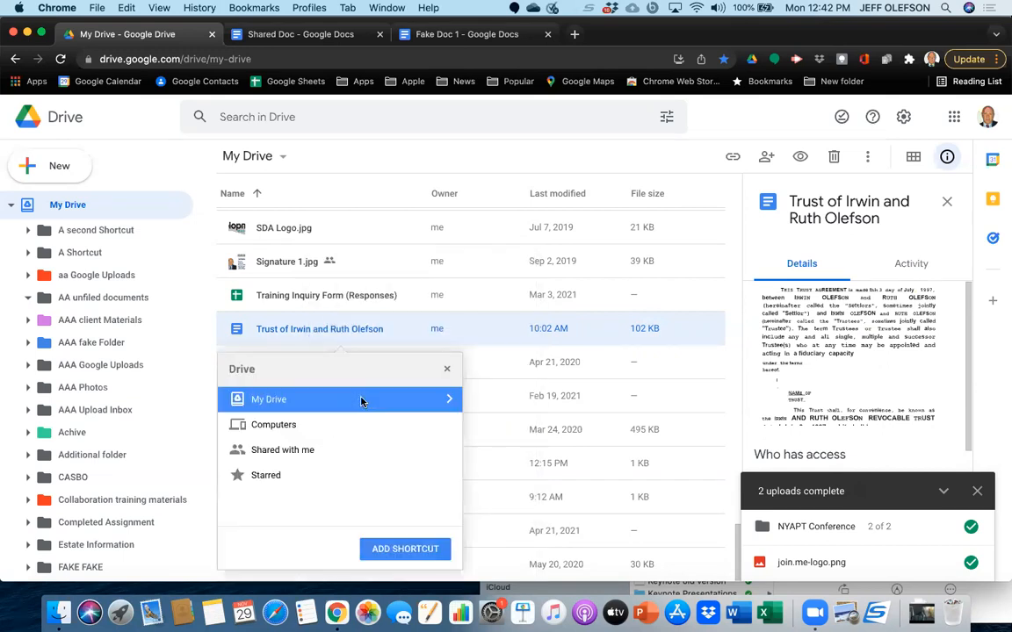
left_click(416, 402)
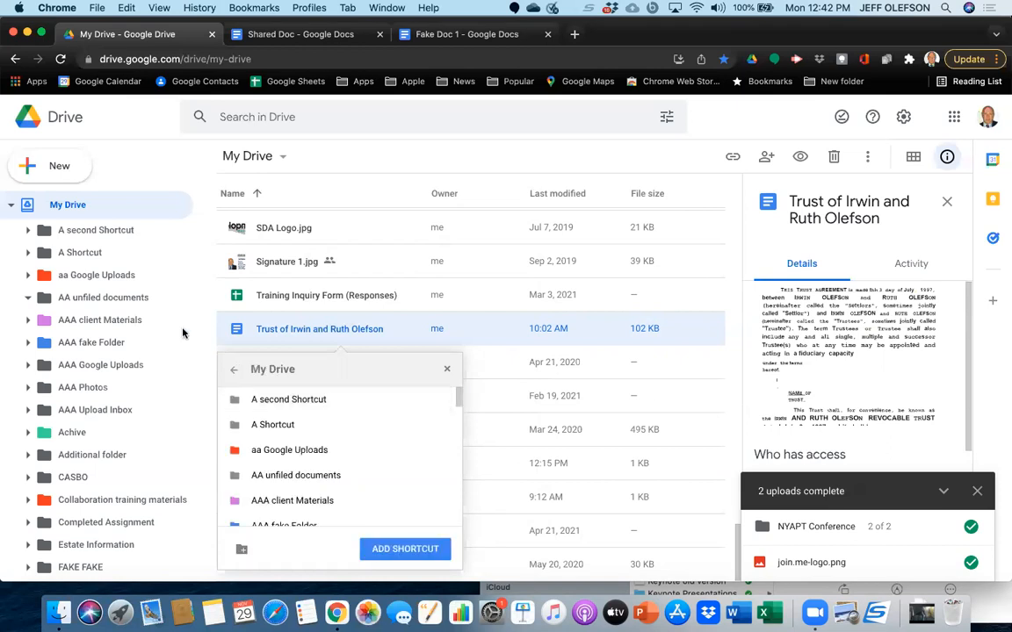
left_click(99, 231)
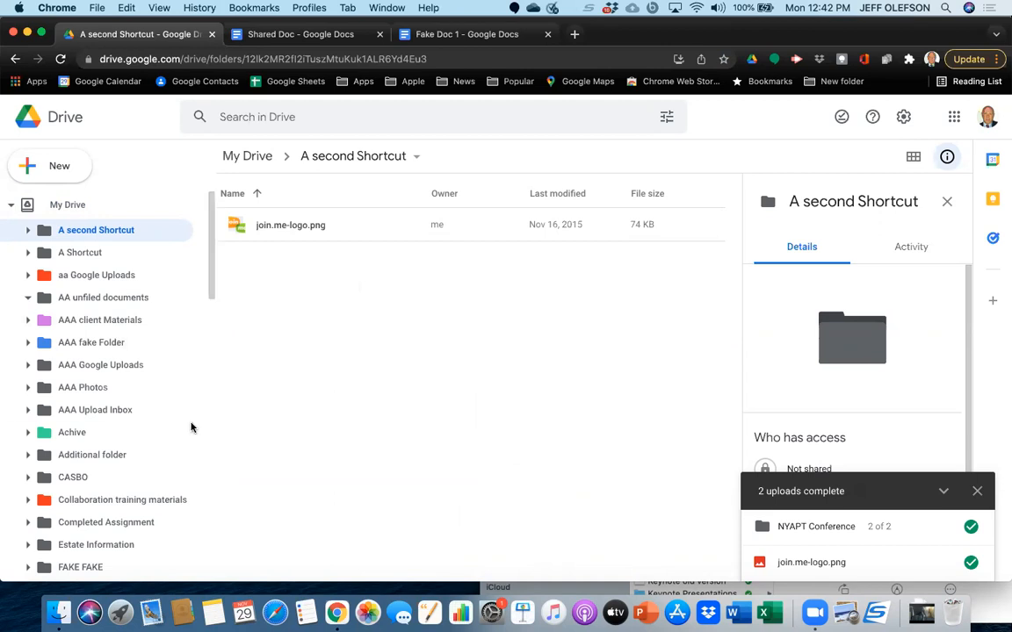
left_click(55, 204)
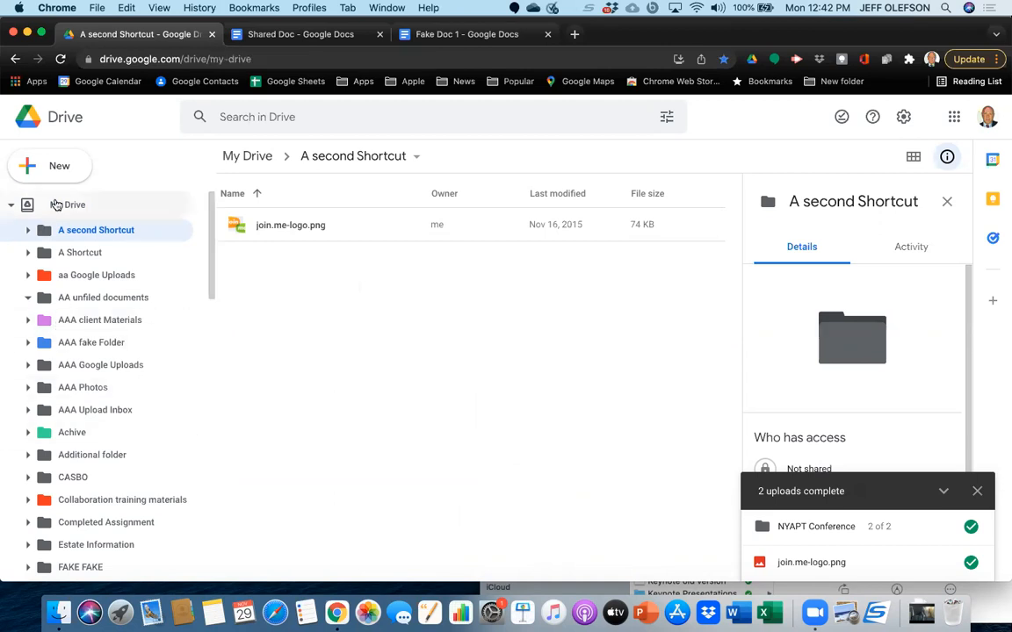
Add a shortcut to the trust document last modified Feb 19, 2021 in the A Shortcut folder of My Drive.
scroll(351, 467, "down", 10)
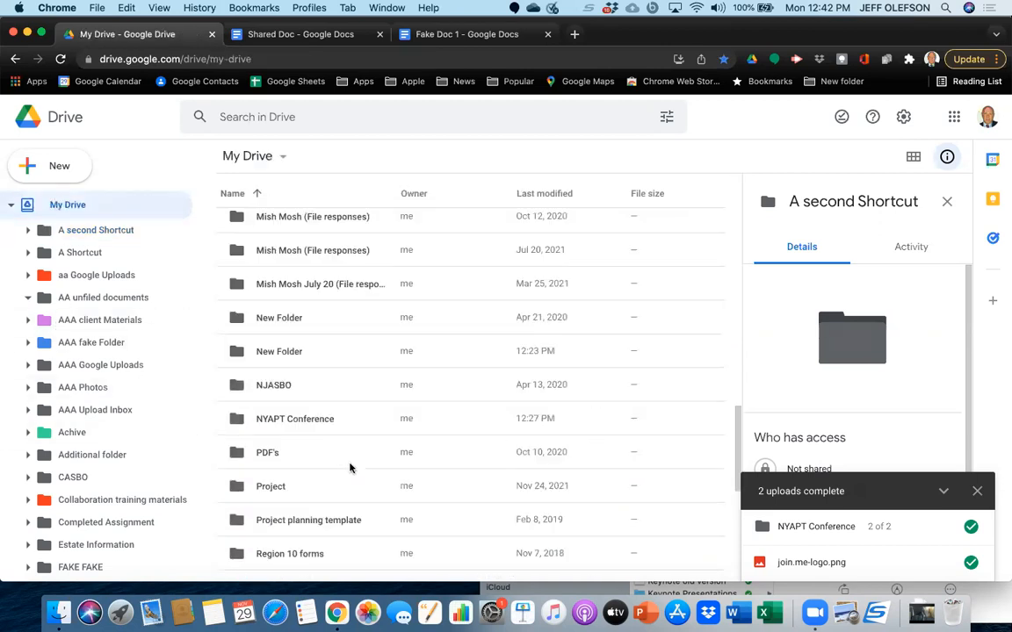
scroll(347, 471, "down", 12)
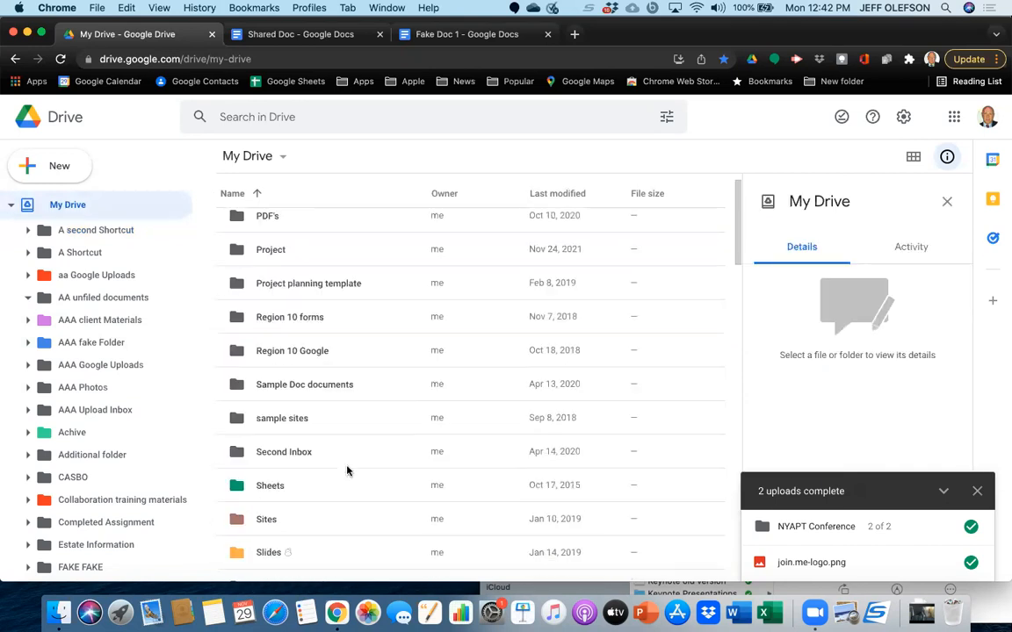
scroll(347, 471, "down", 15)
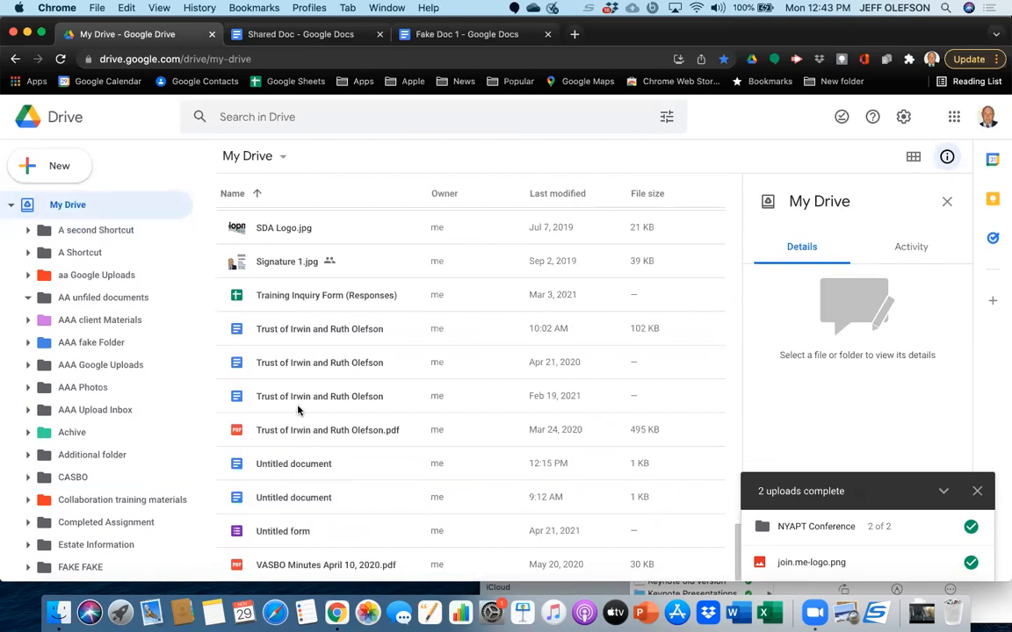
left_click(297, 402)
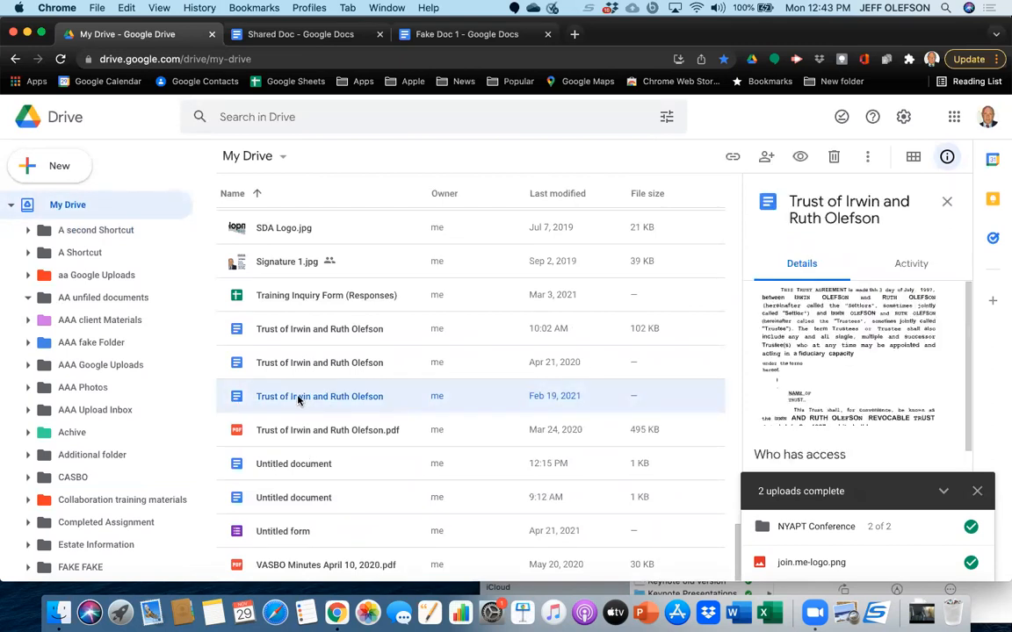
right_click(298, 401)
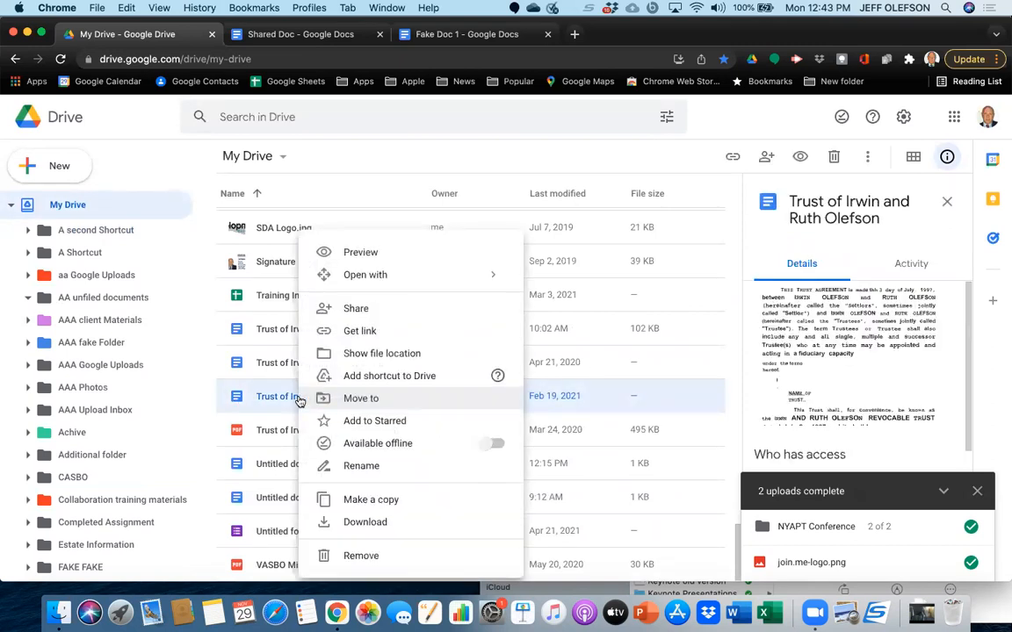
left_click(345, 379)
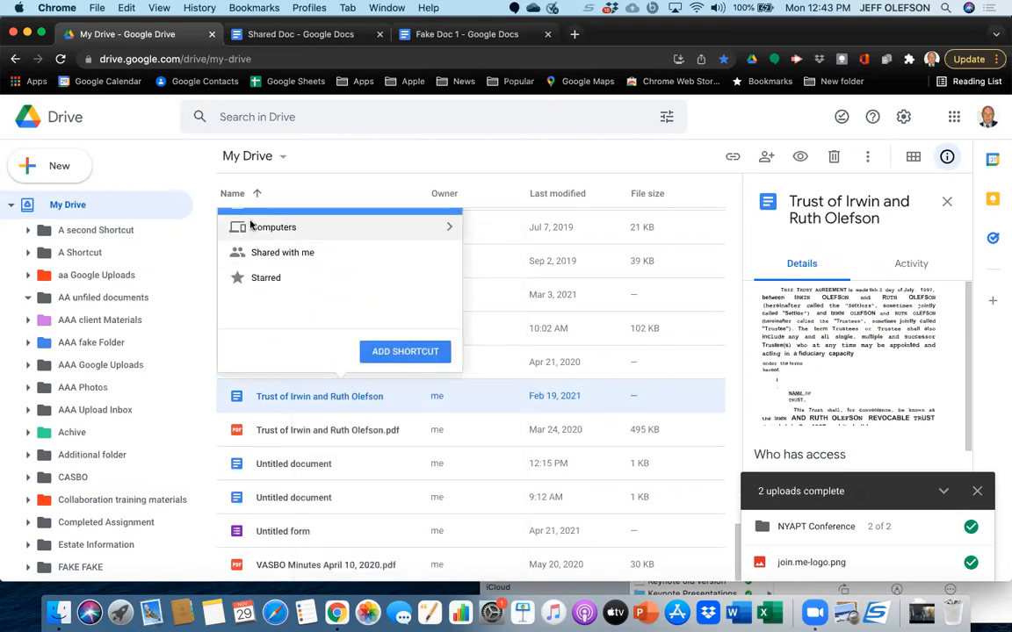
left_click(455, 228)
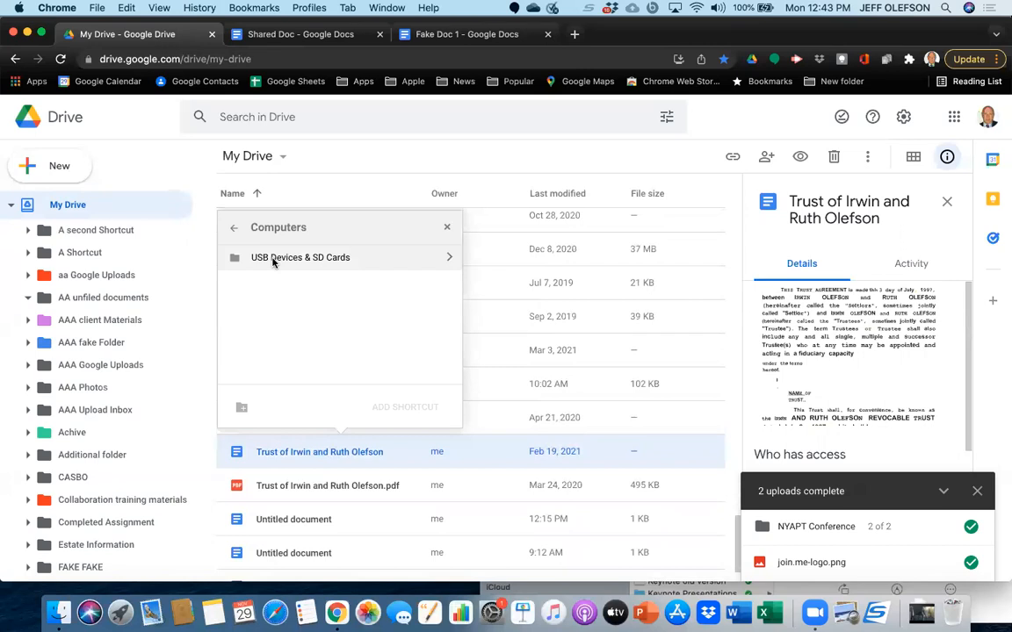
left_click(232, 227)
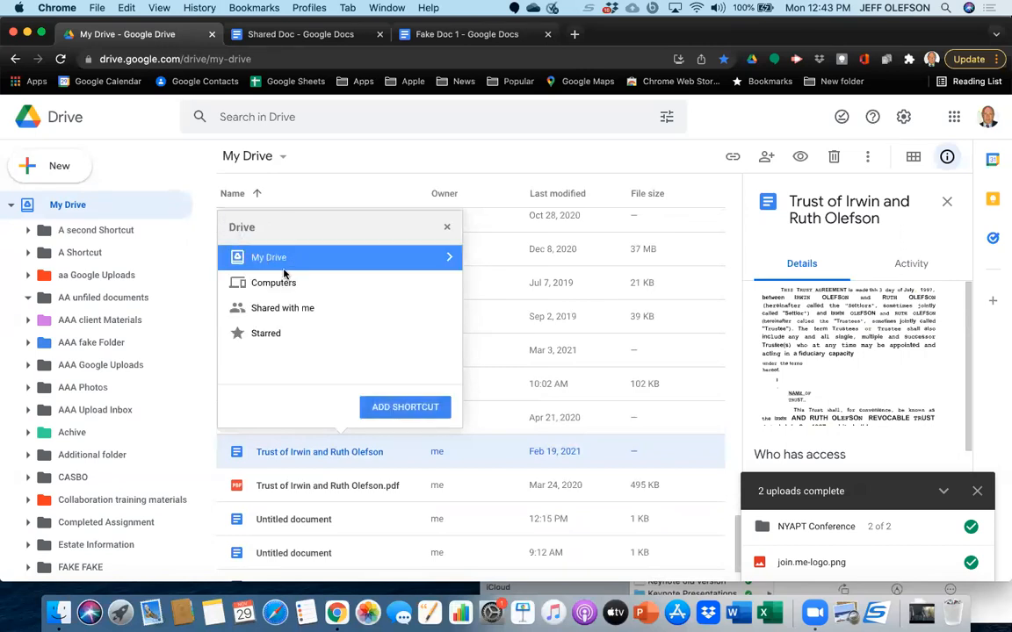
left_click(446, 261)
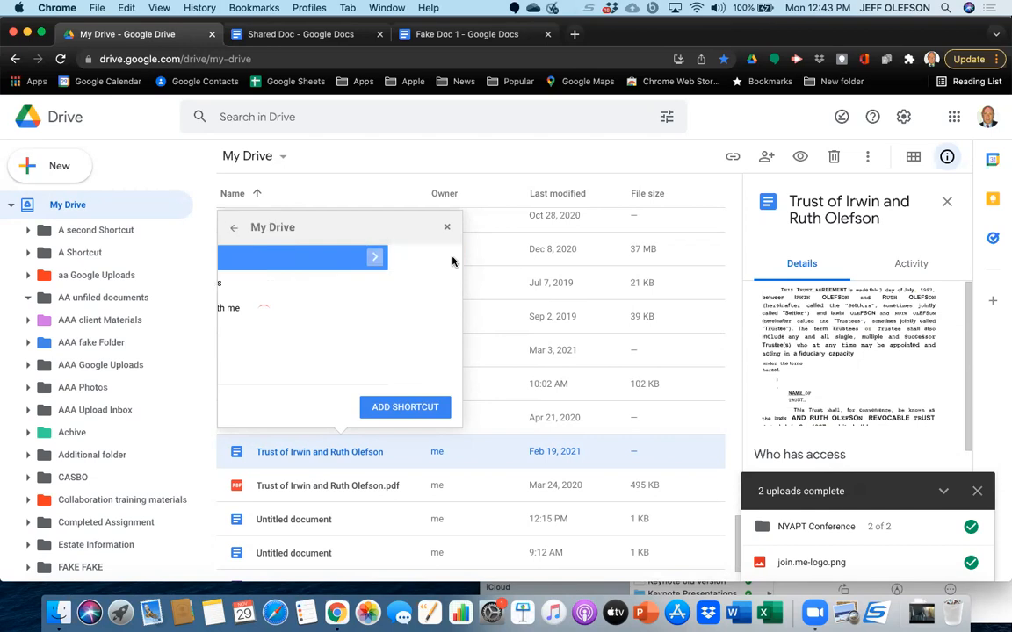
left_click(292, 284)
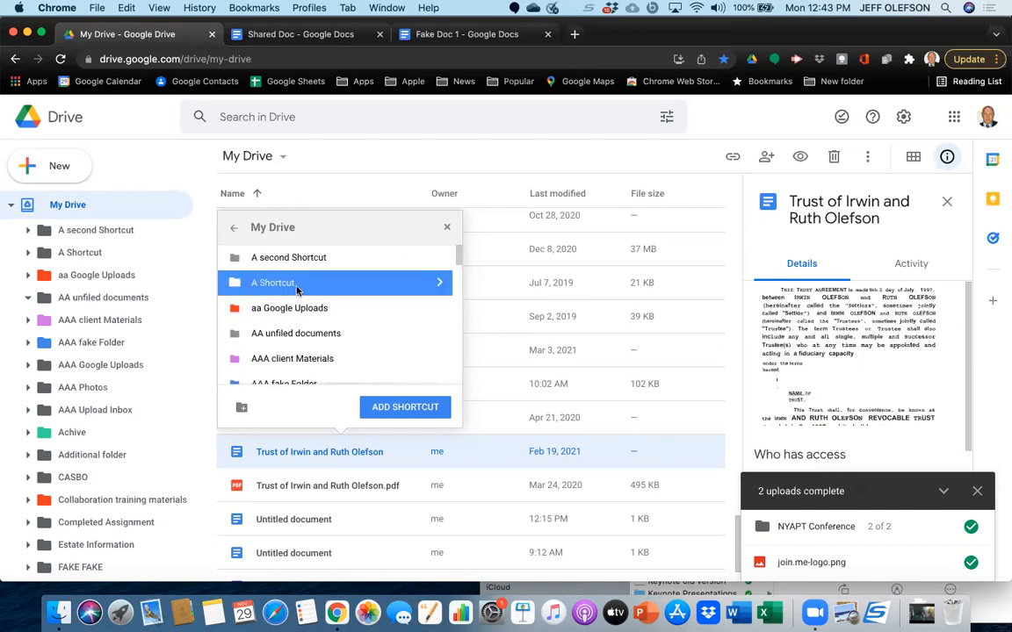
left_click(403, 409)
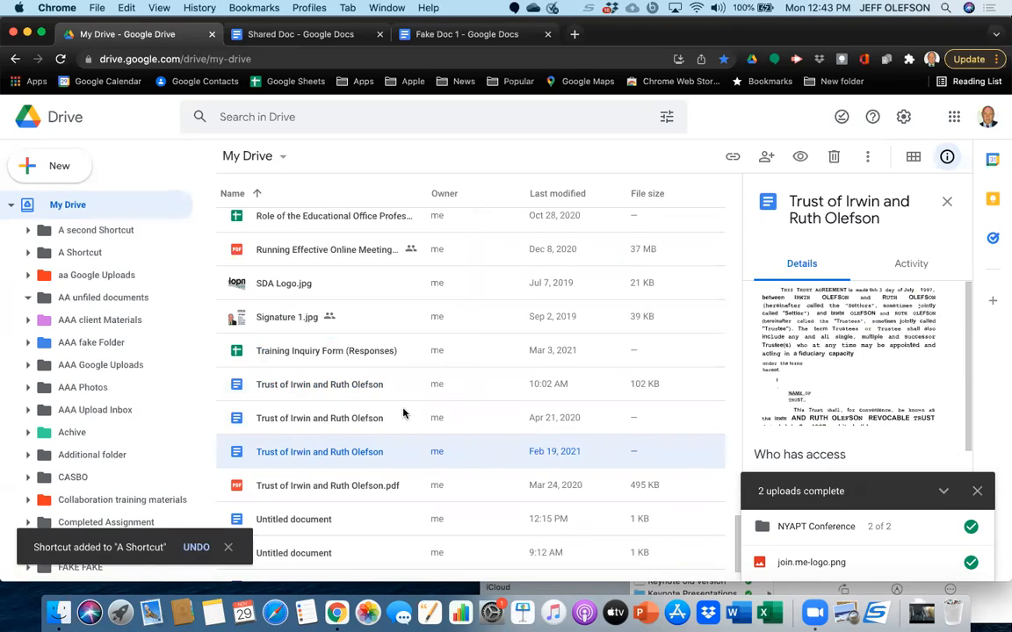
Check the trust PDF shortcut in the A Shortcut folder and open the A second Shortcut folder.
left_click(104, 255)
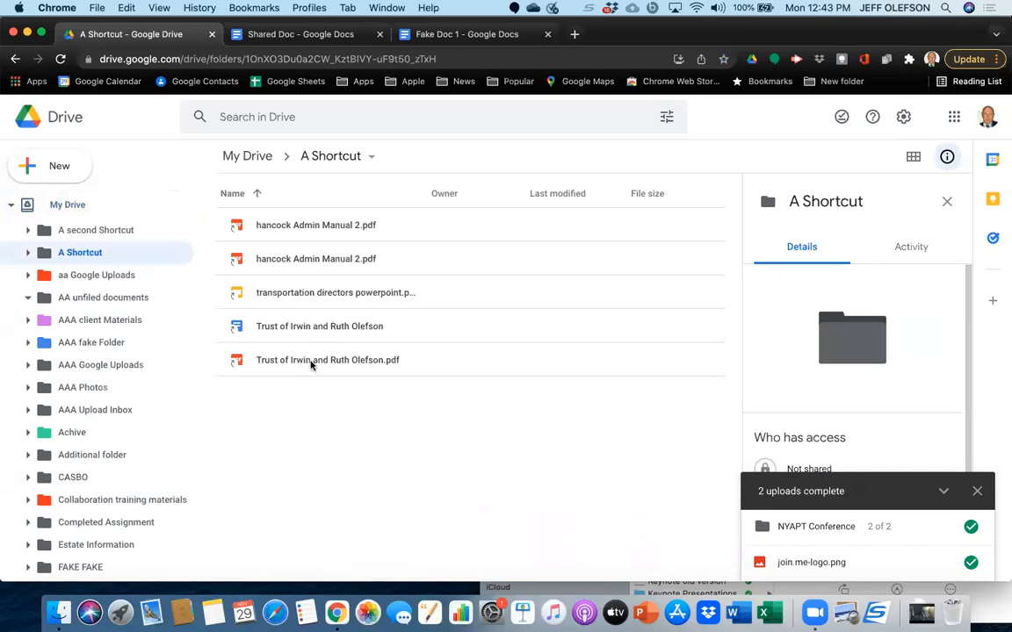
left_click(310, 362)
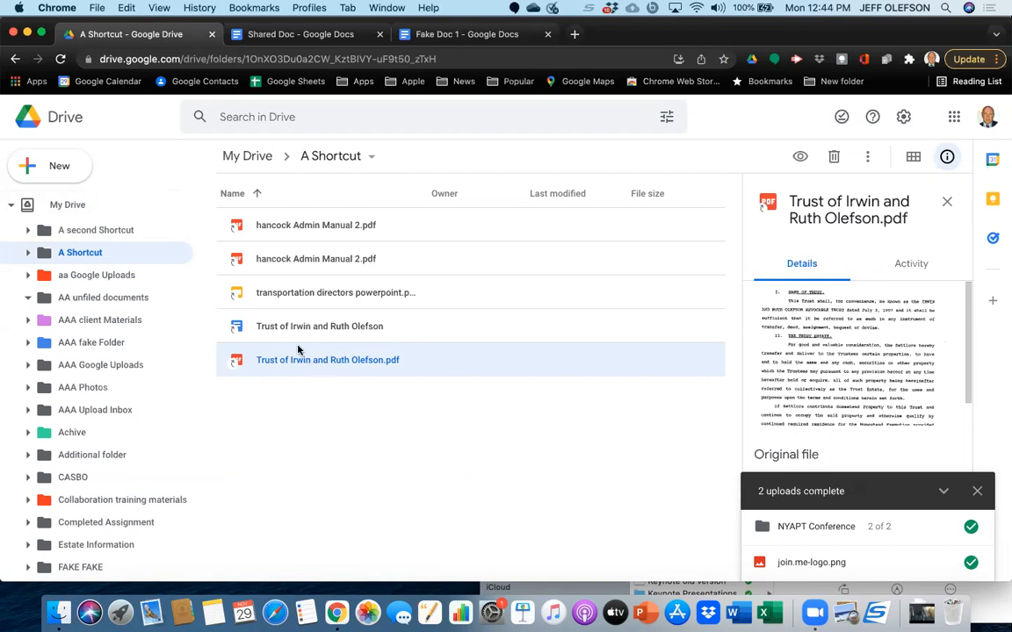
left_click(123, 230)
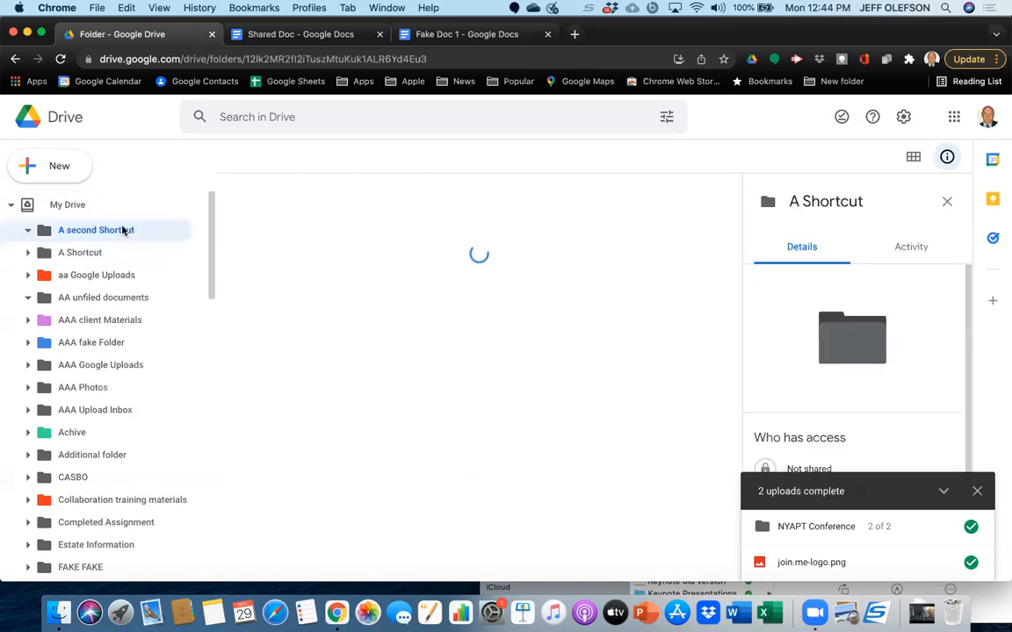
Create a folder named A special Project inside the A Shortcut folder and move it up to My Drive.
left_click(99, 254)
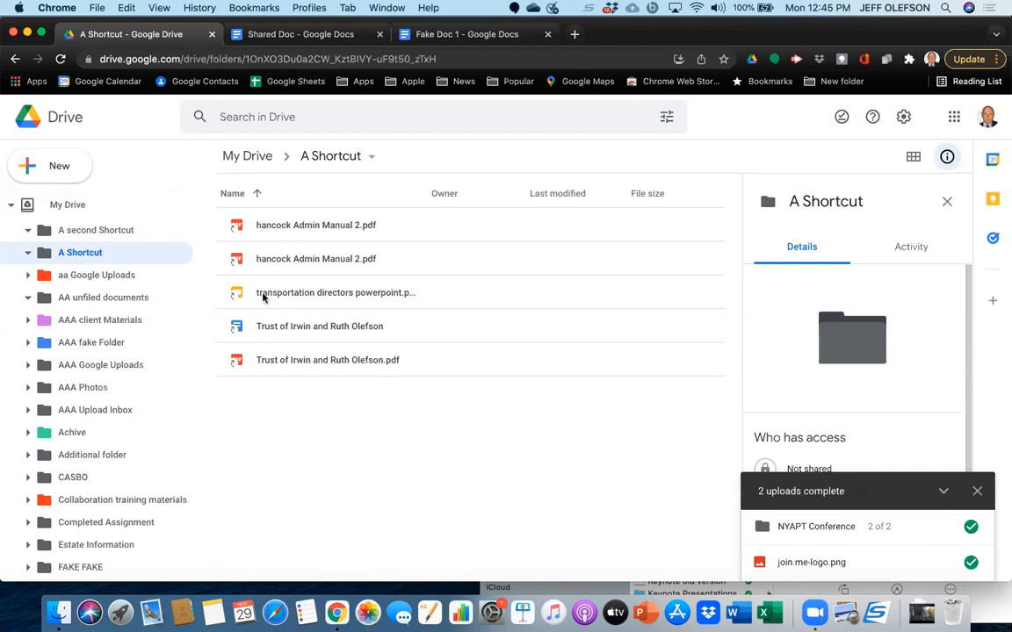
left_click(62, 169)
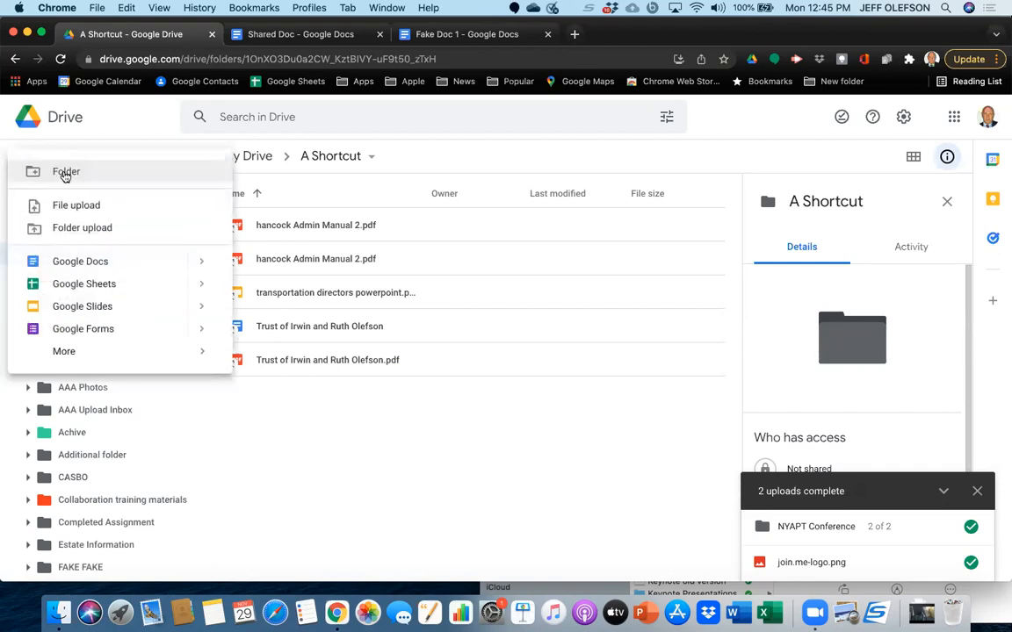
left_click(73, 182)
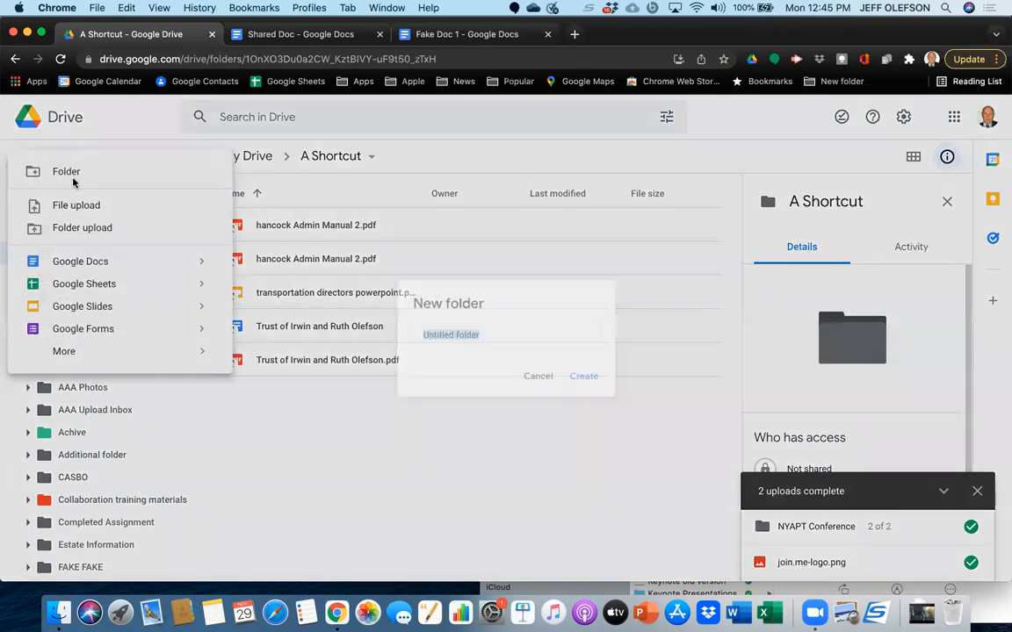
key("BackSpace")
type("S")
key("BackSpace")
type("A special Pro")
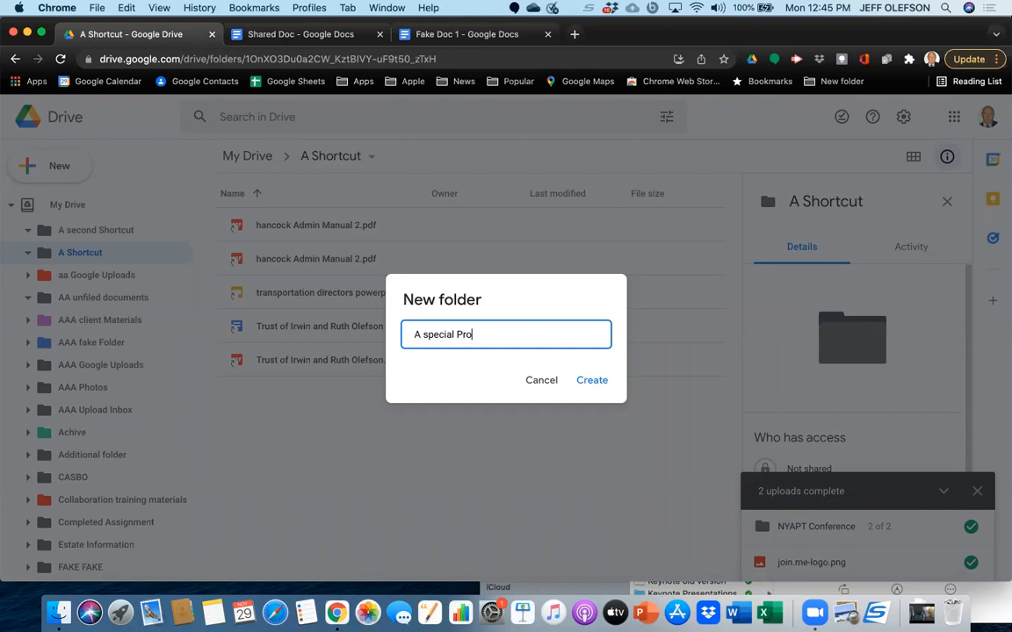
type("ject")
left_click(590, 382)
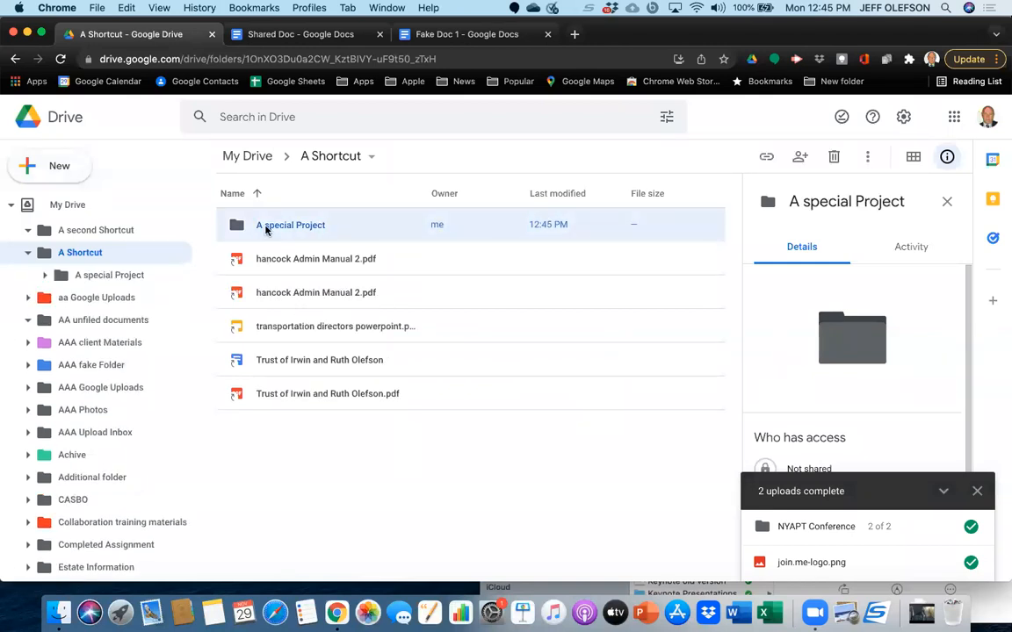
left_click_drag(265, 228, 247, 159)
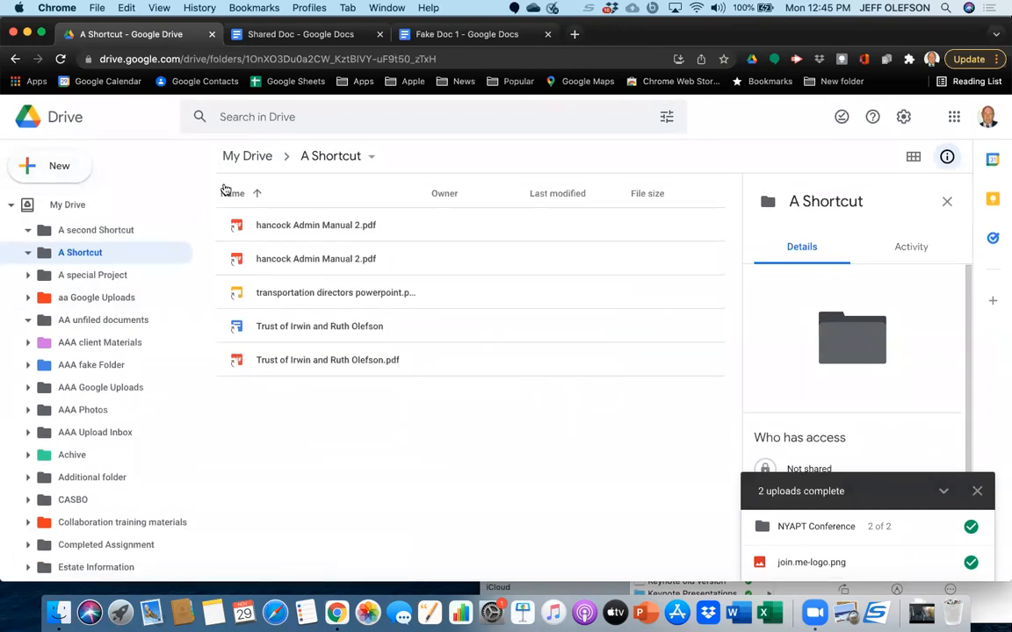
Add a shortcut to the trust document last modified at 10:02 AM in the A special Project folder and open that folder.
left_click(251, 157)
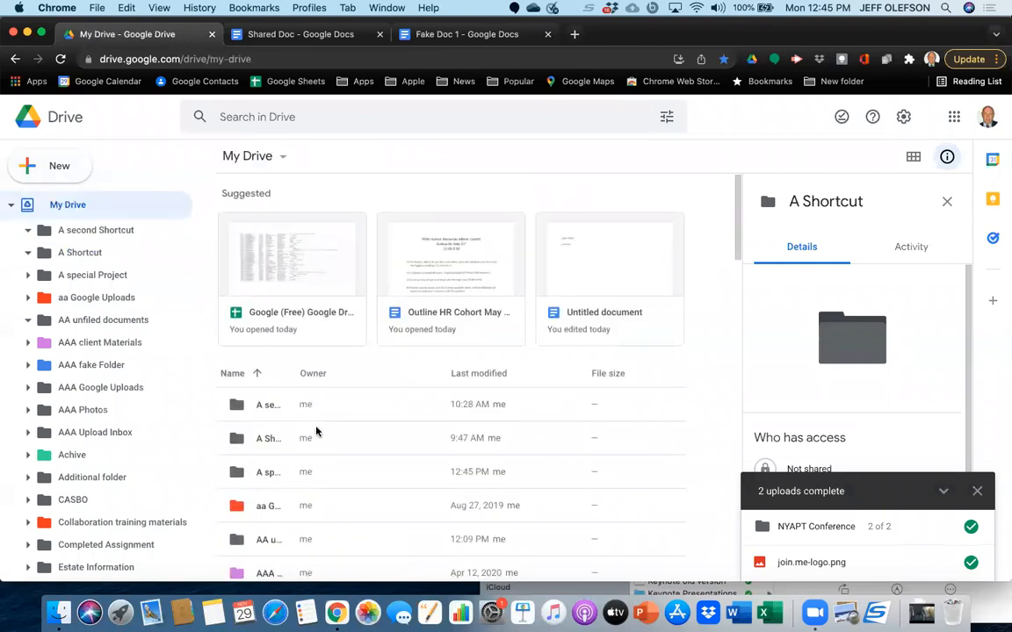
scroll(317, 430, "down", 20)
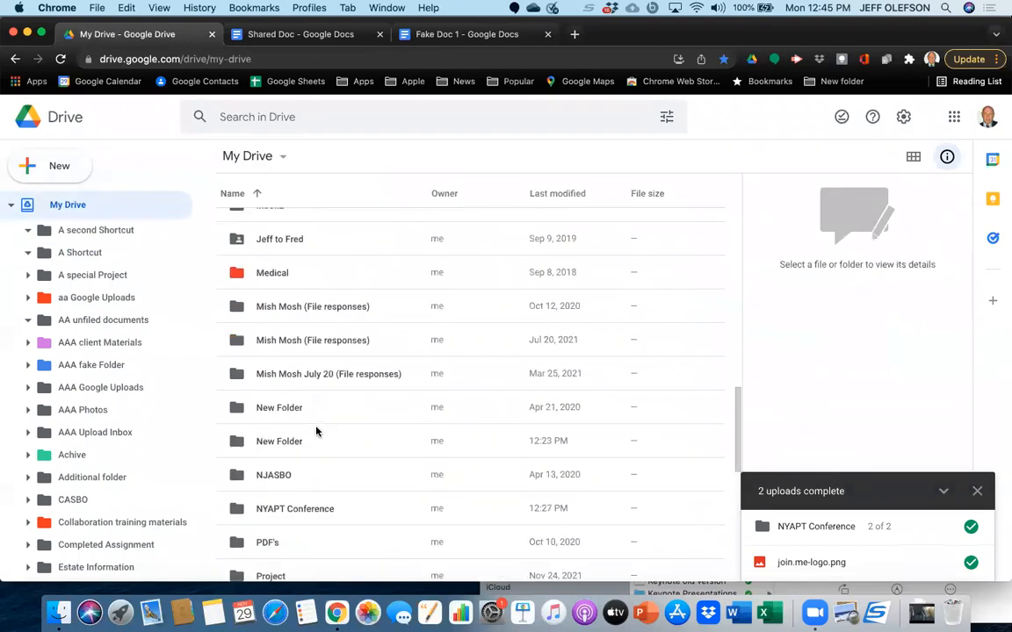
scroll(318, 431, "down", 15)
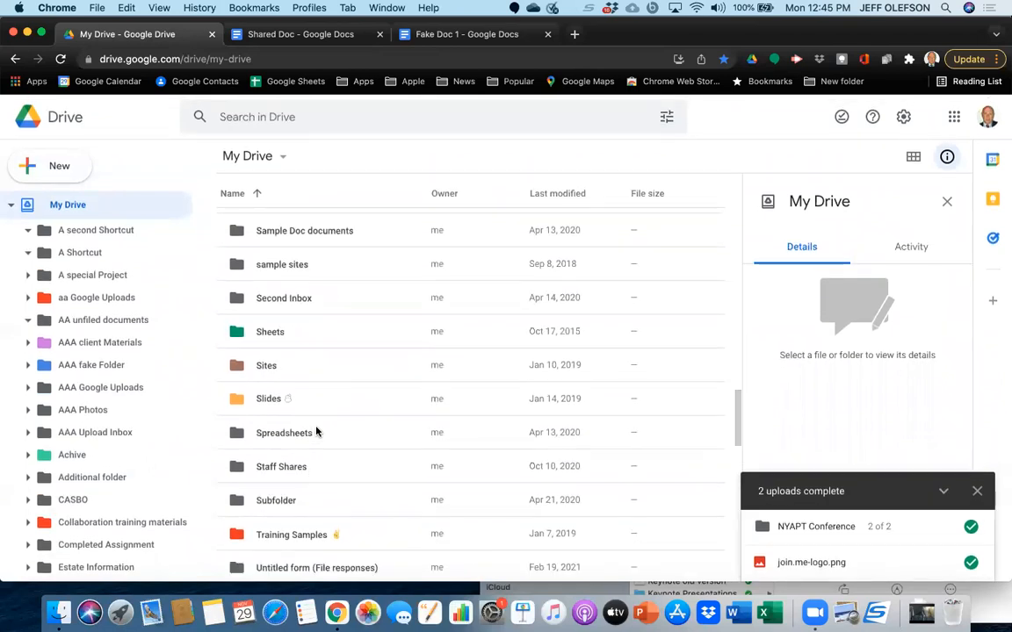
scroll(317, 431, "up", 5)
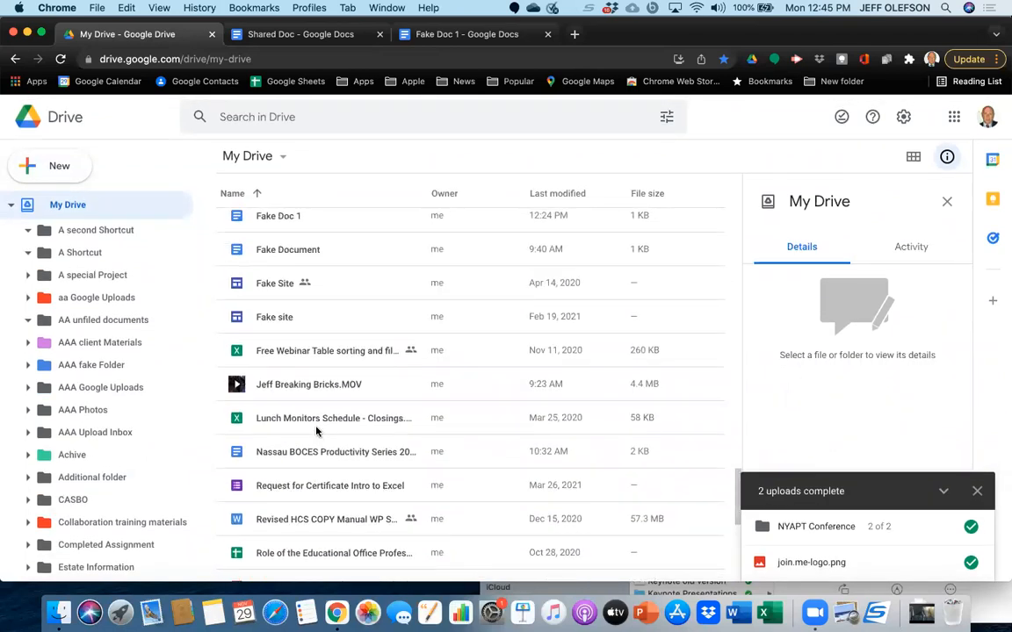
scroll(317, 431, "down", 5)
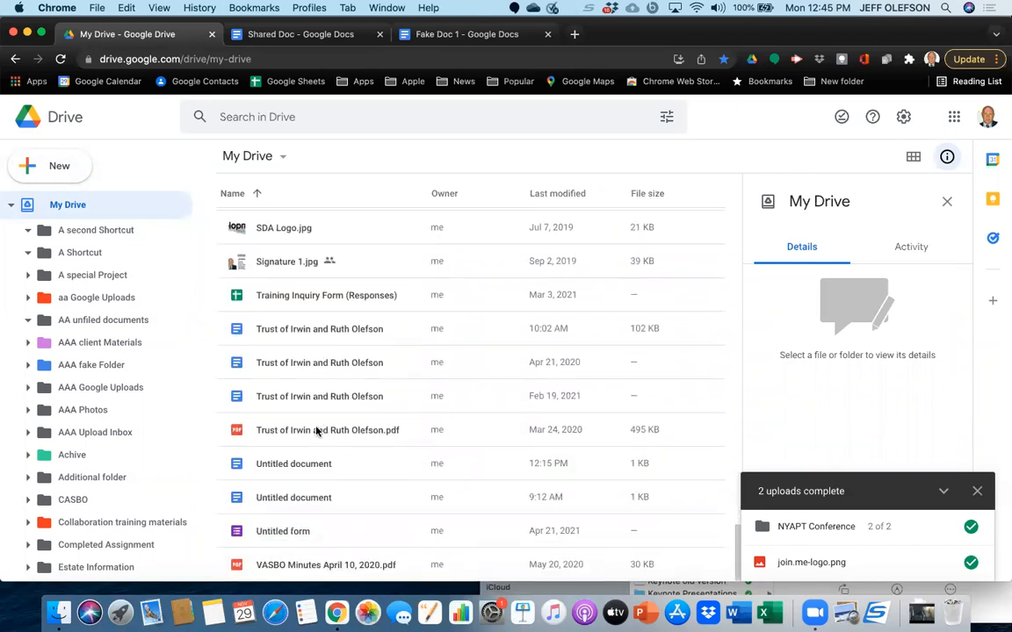
left_click(294, 331)
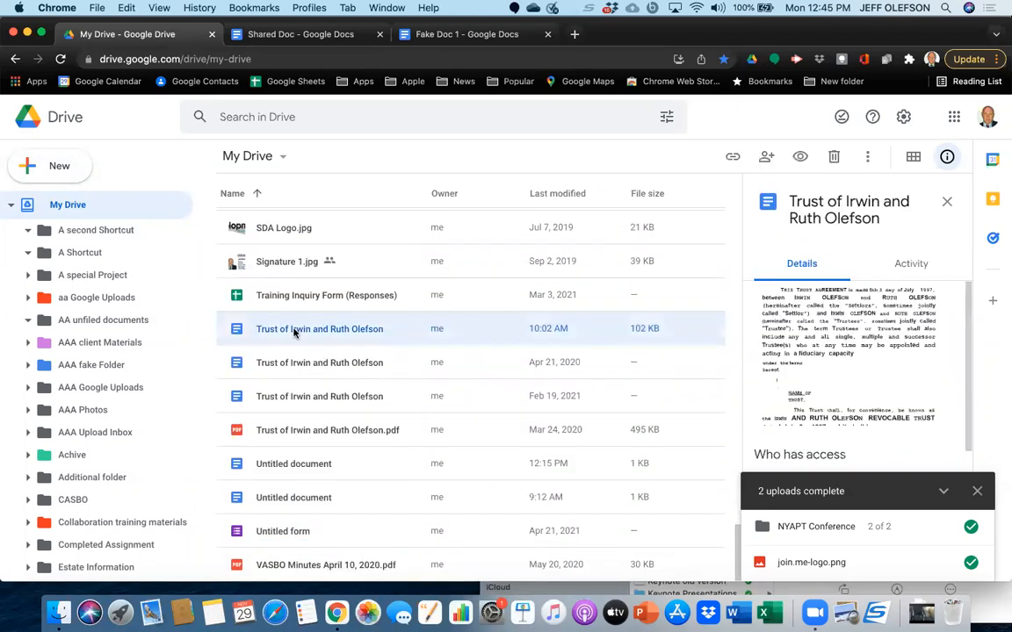
right_click(295, 332)
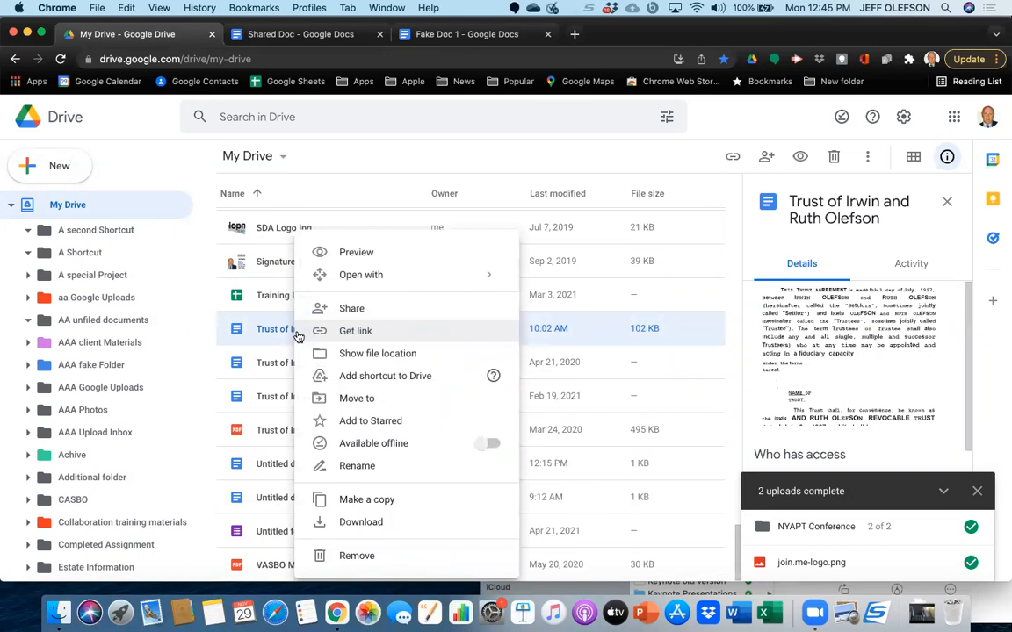
left_click(339, 375)
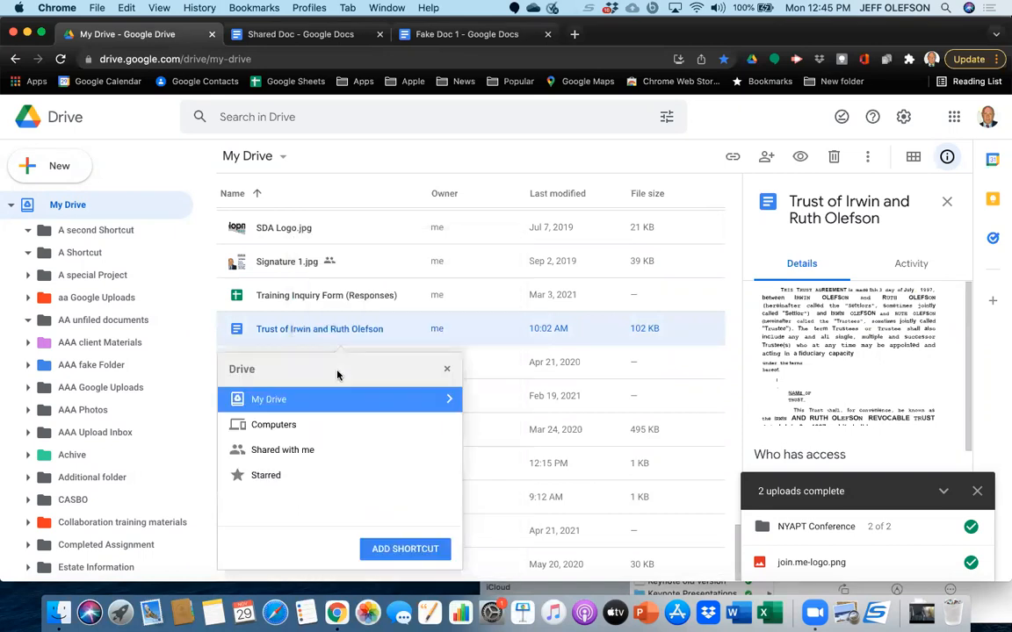
left_click(448, 400)
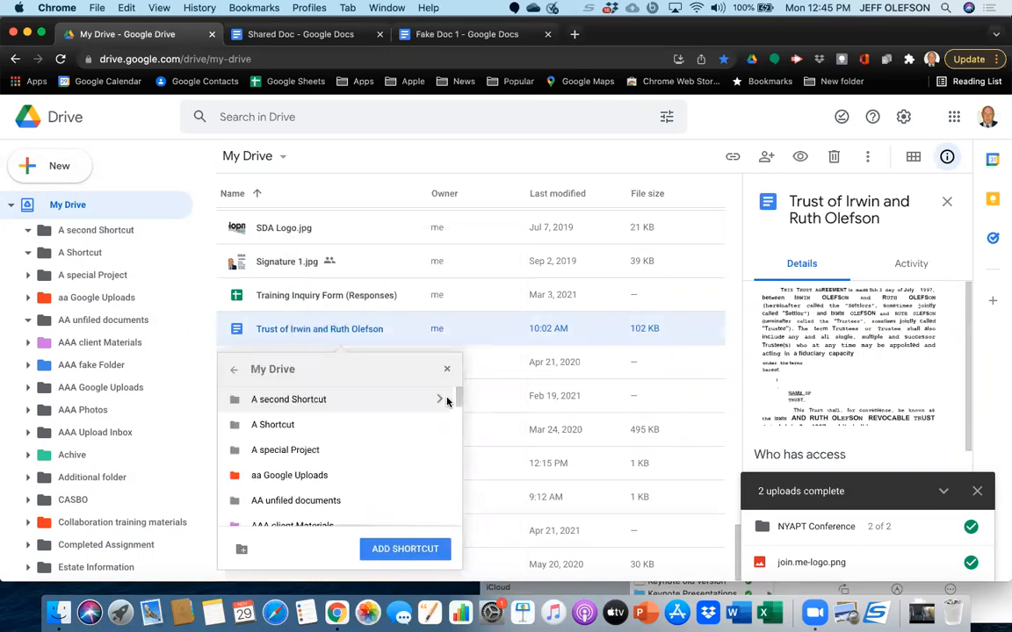
left_click(323, 450)
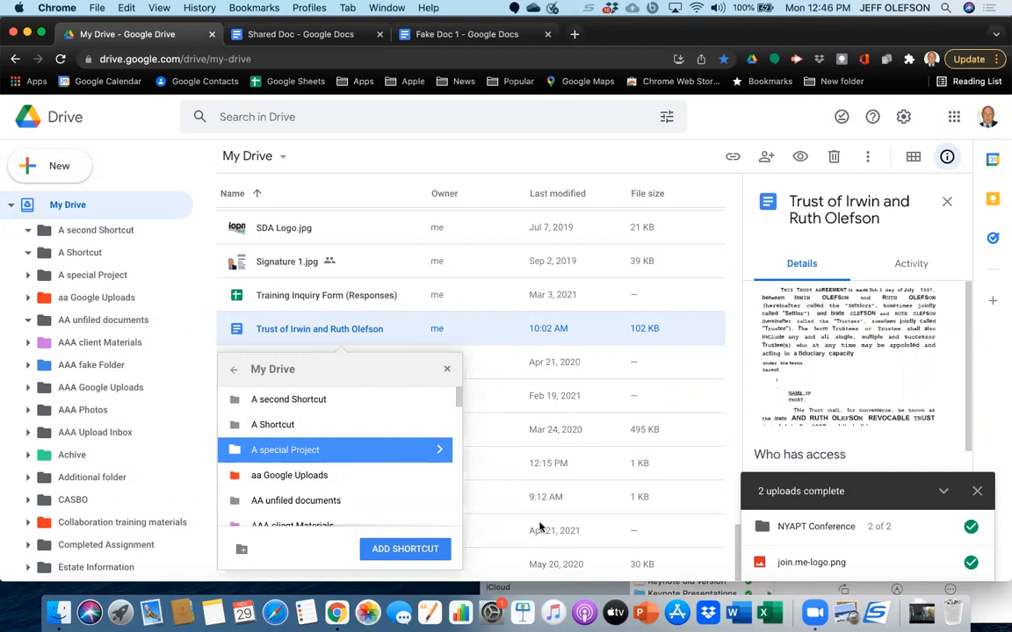
left_click(404, 549)
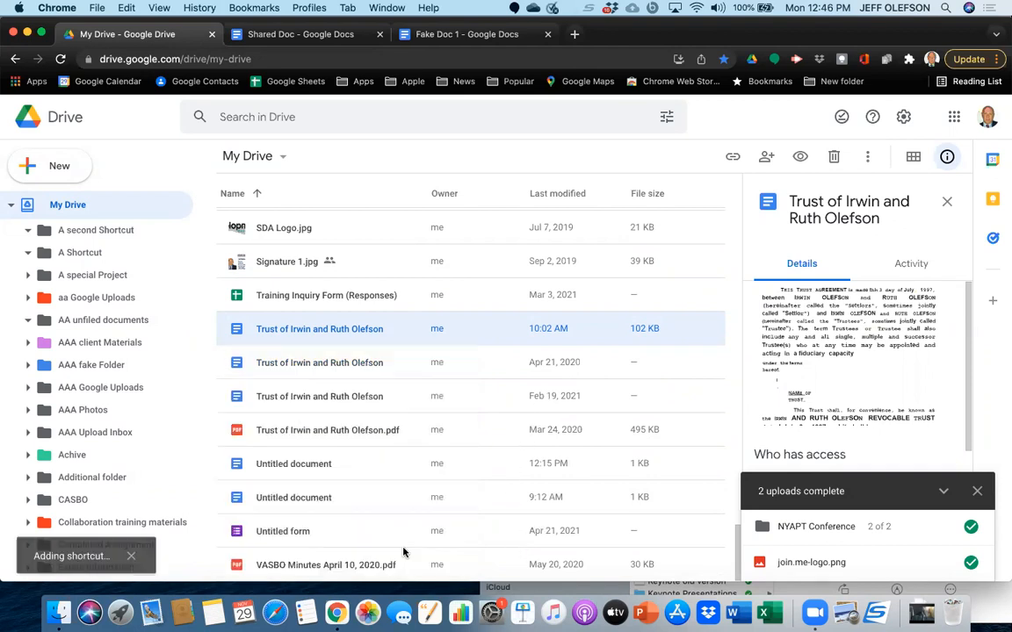
left_click(92, 277)
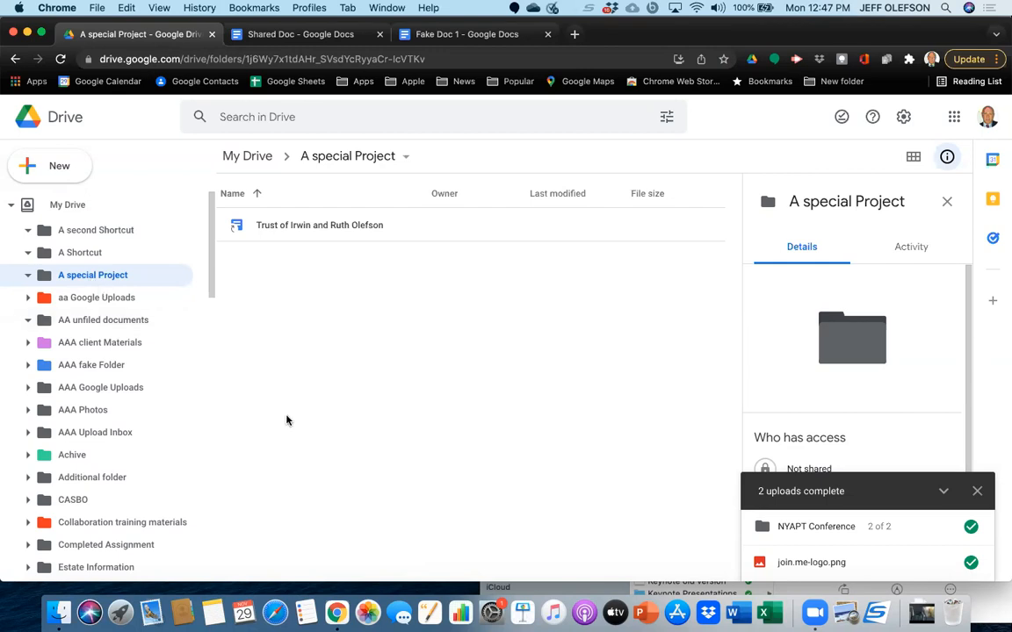
Move the Untitled document last modified at 12:15 PM from My Drive into the A Shortcut folder.
left_click(250, 157)
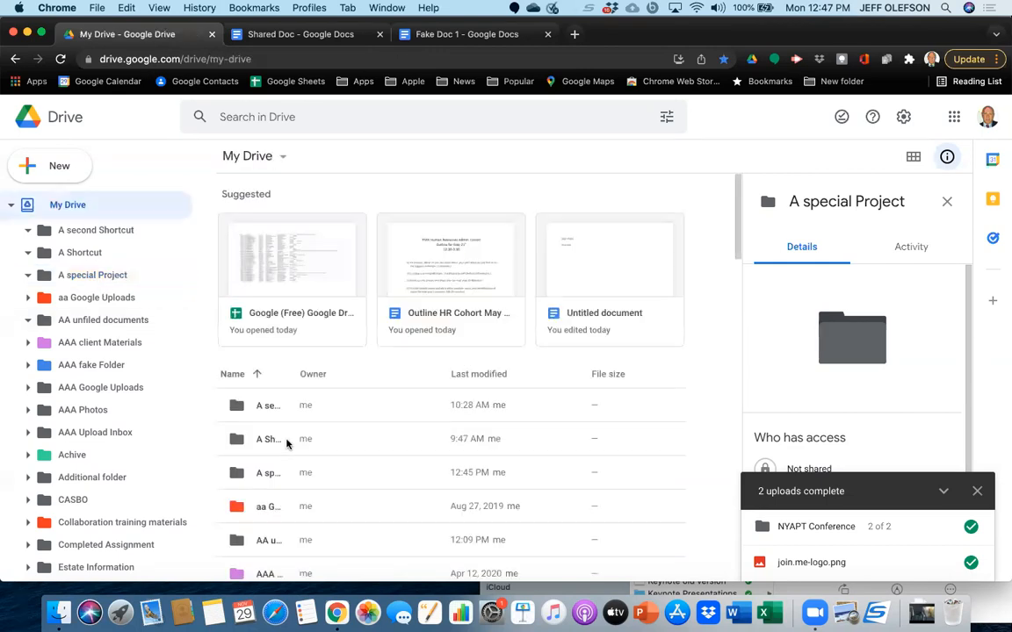
scroll(287, 445, "down", 15)
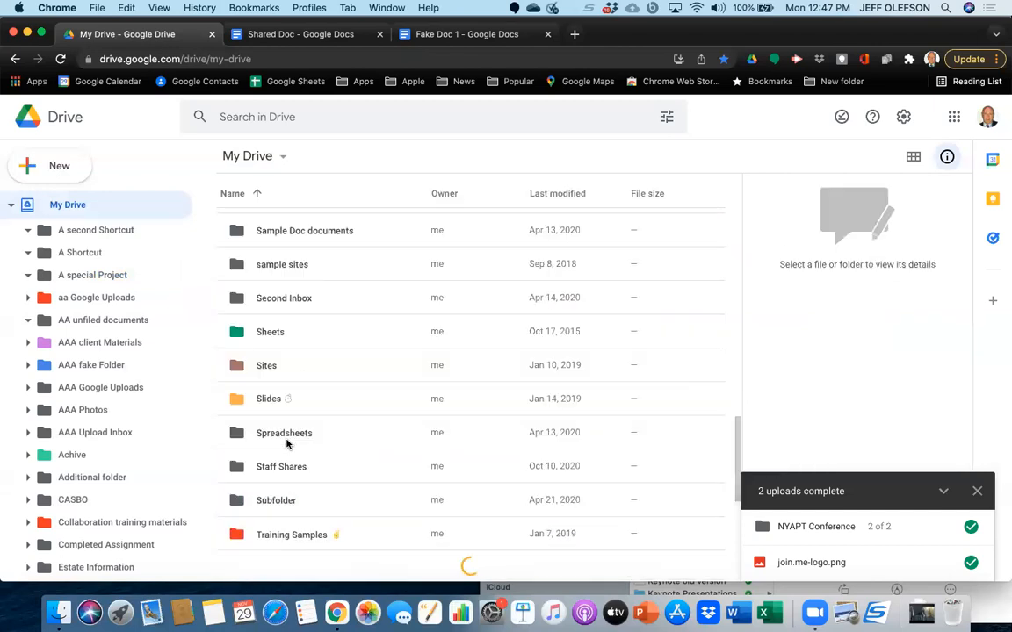
scroll(287, 444, "down", 10)
scroll(287, 445, "down", 20)
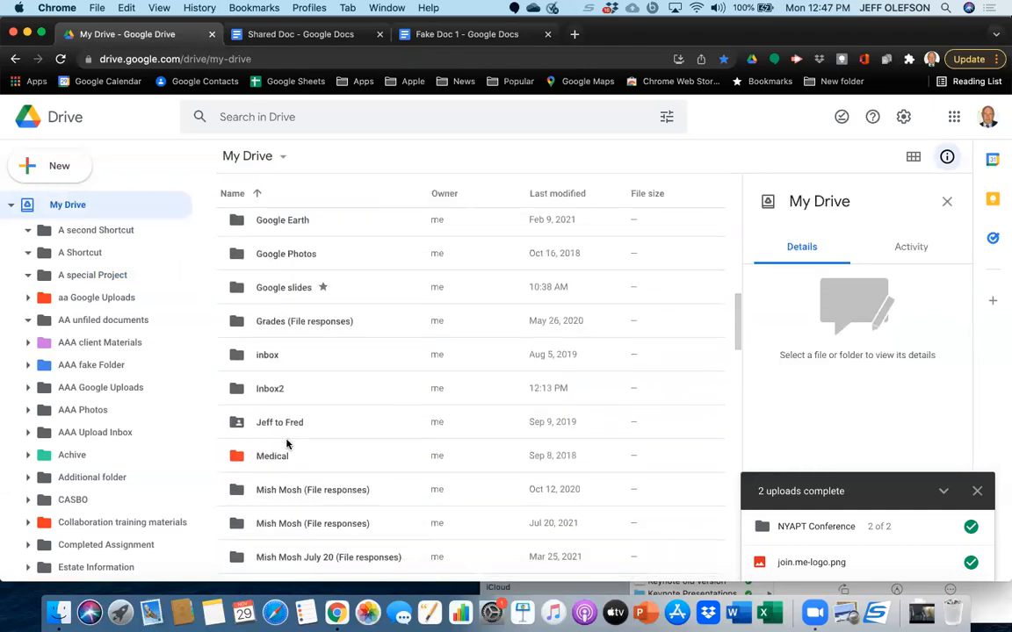
scroll(286, 445, "down", 10)
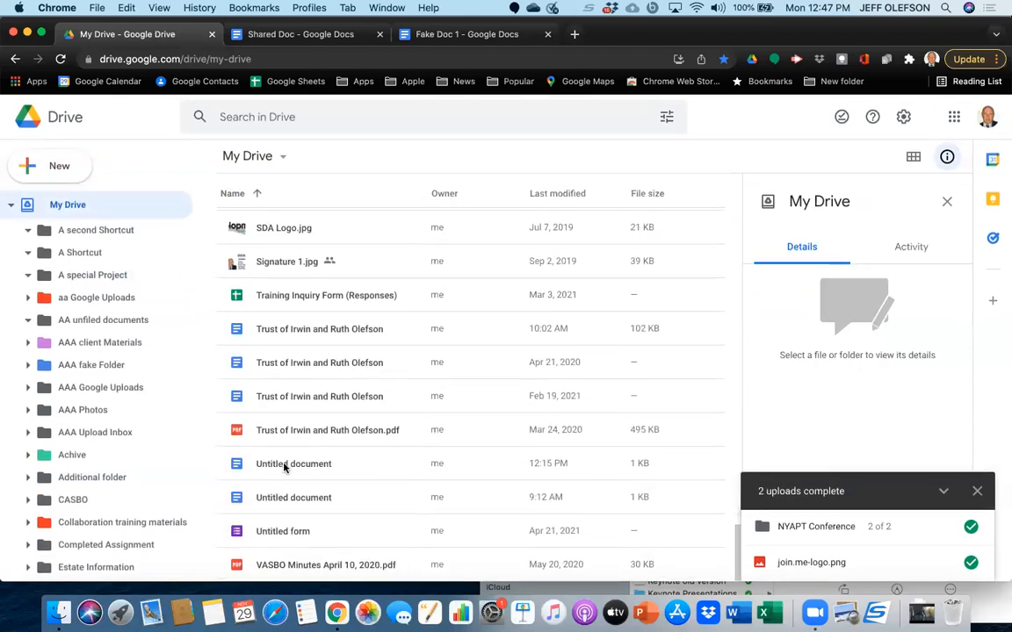
left_click(283, 468)
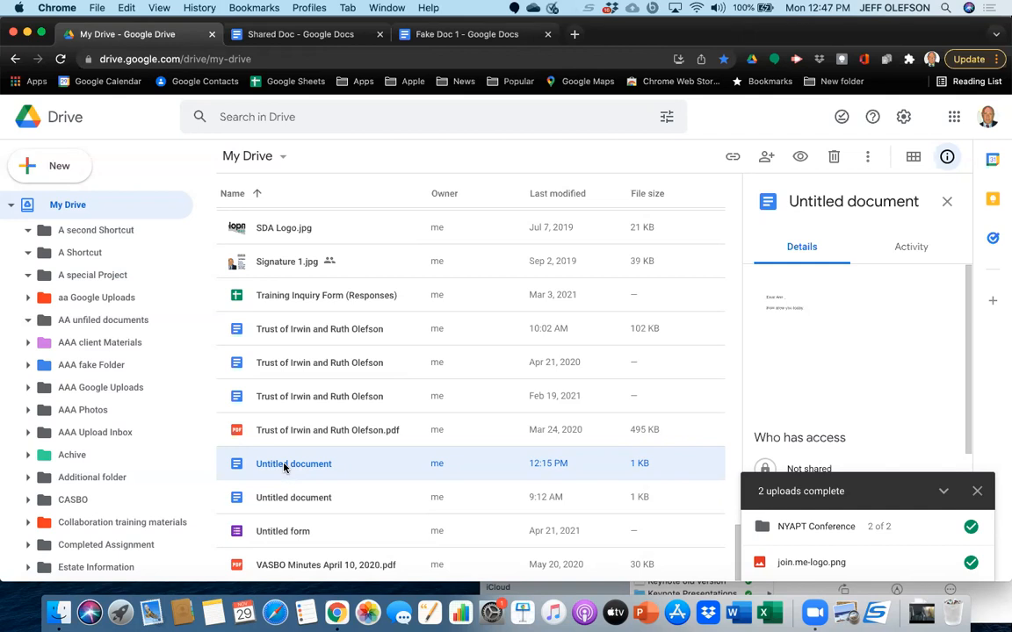
left_click(284, 468)
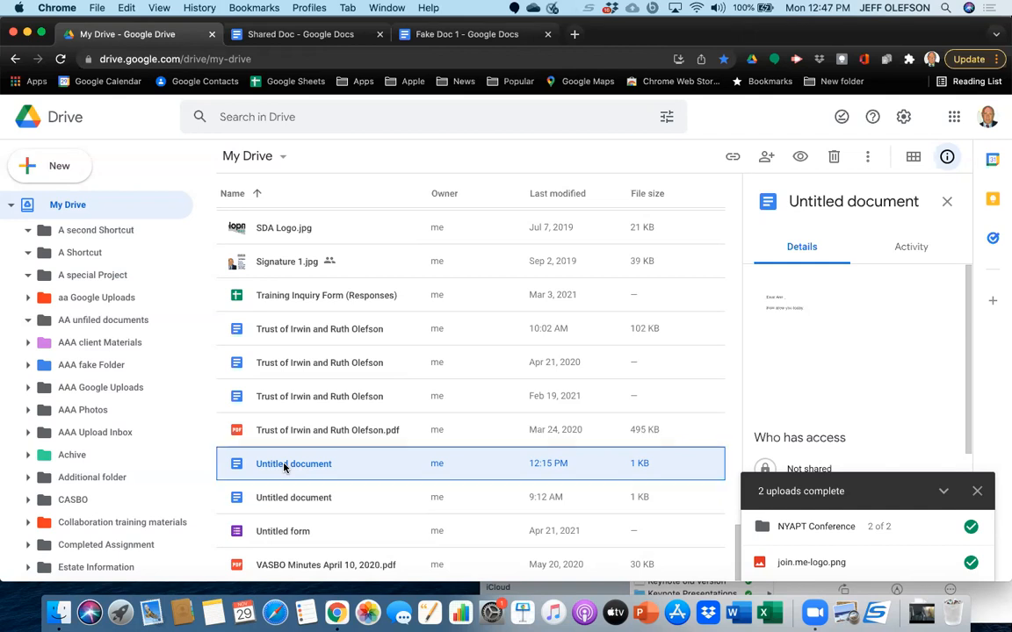
left_click_drag(284, 467, 103, 265)
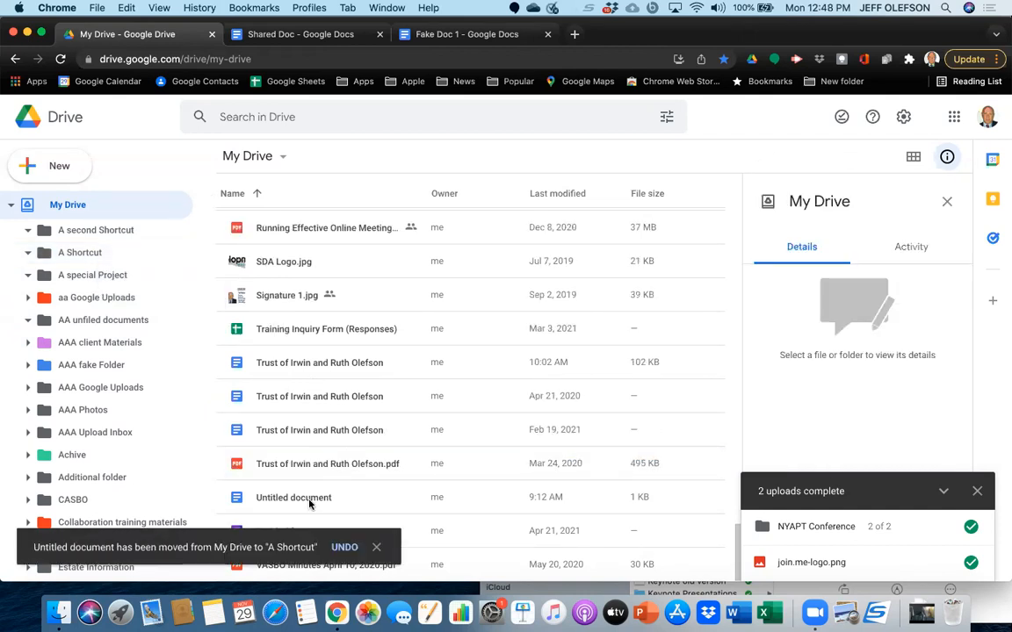
Open the A Shortcut folder and show the original file's location for the first hancock Admin Manual 2.pdf shortcut.
left_click(76, 252)
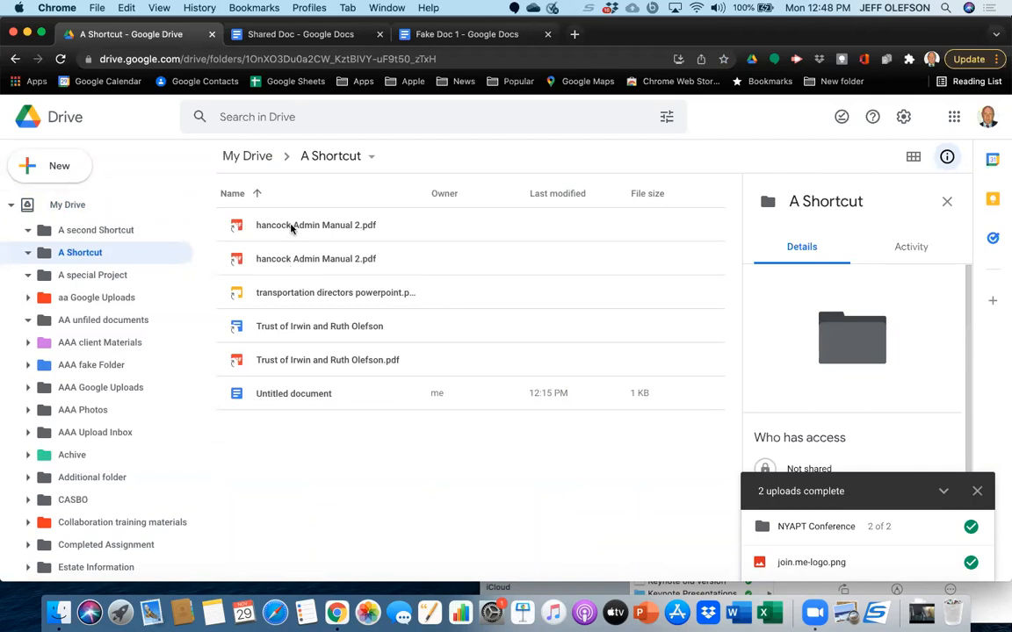
left_click(293, 226)
right_click(293, 226)
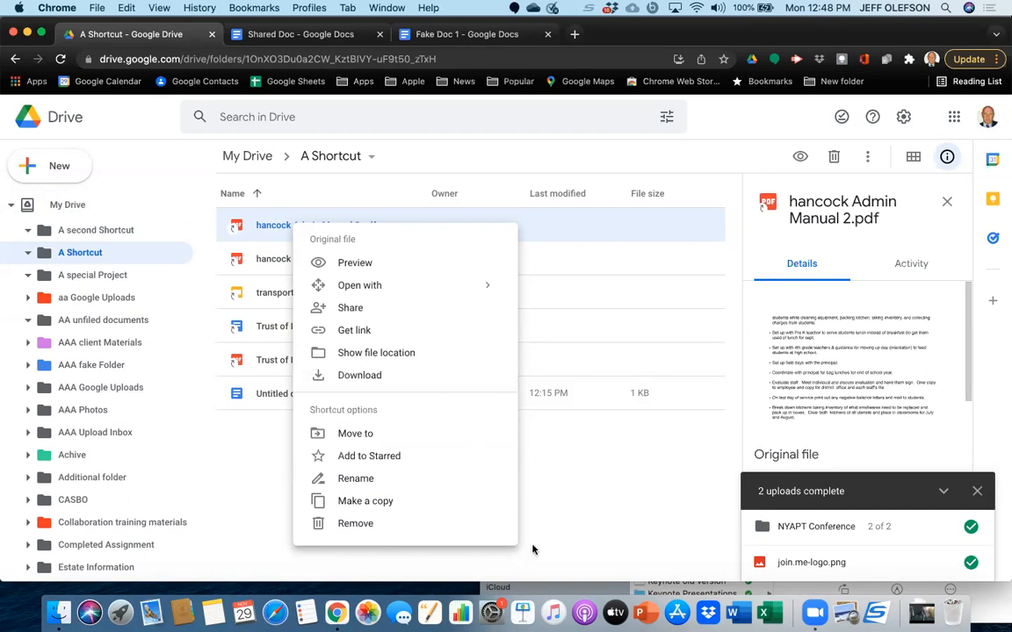
left_click(384, 354)
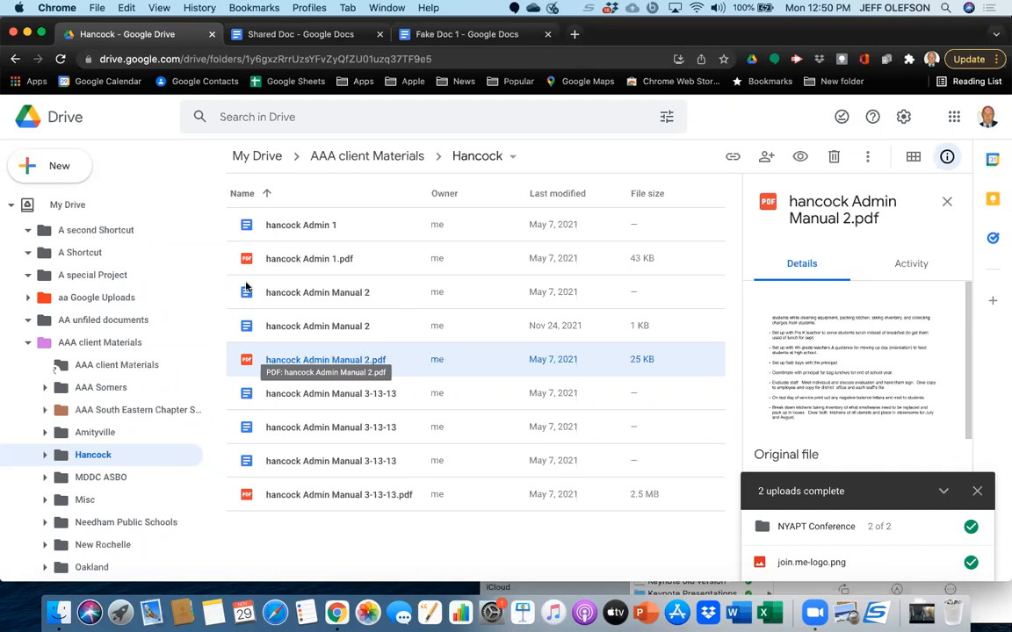
Return to My Drive and dismiss the completed uploads notice.
left_click(66, 211)
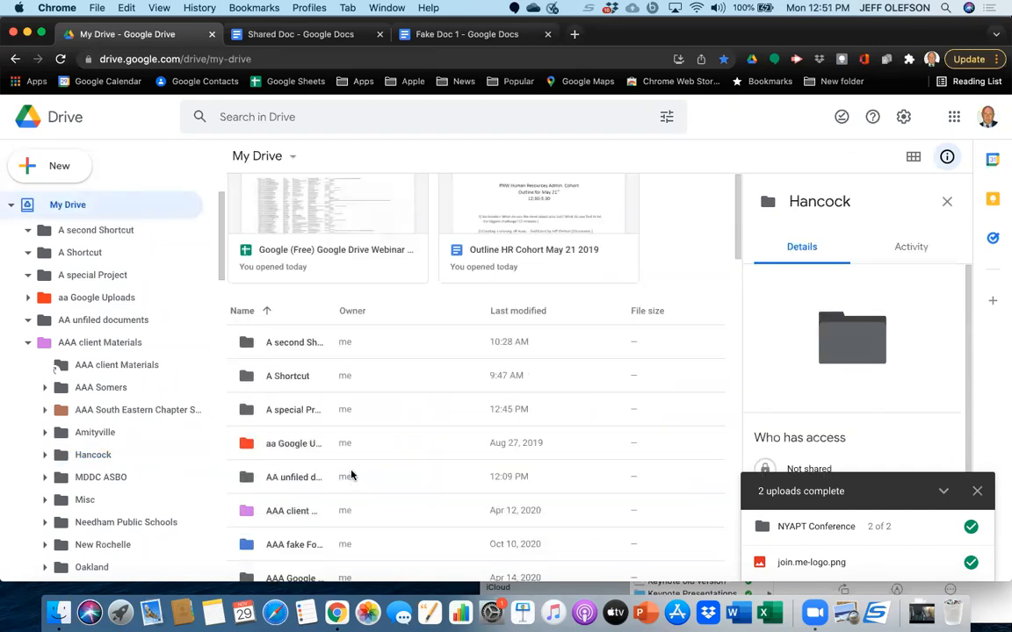
scroll(352, 475, "down", 15)
scroll(351, 475, "down", 3)
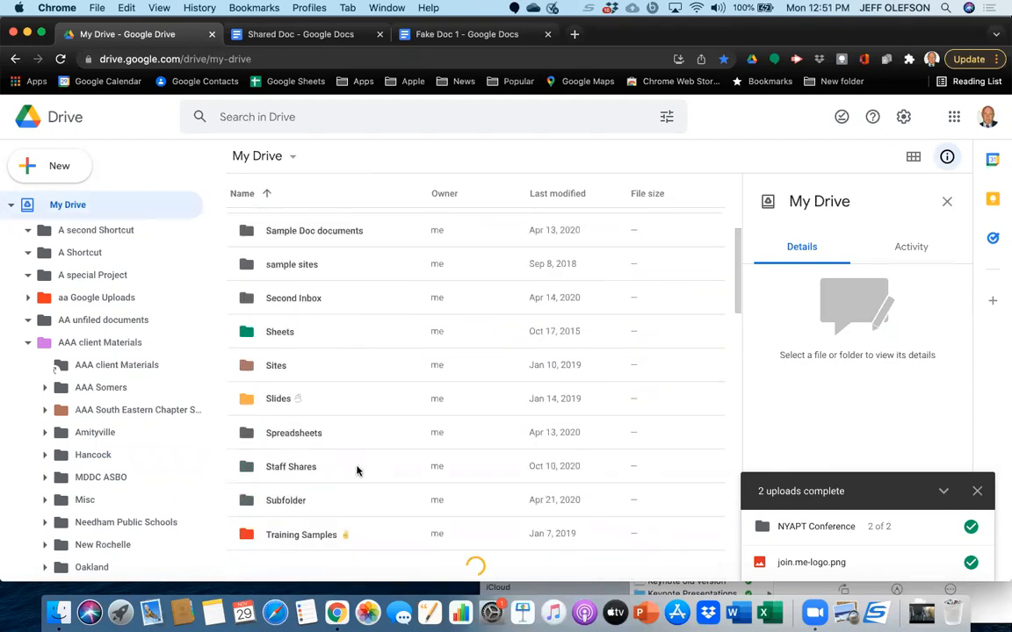
left_click(976, 490)
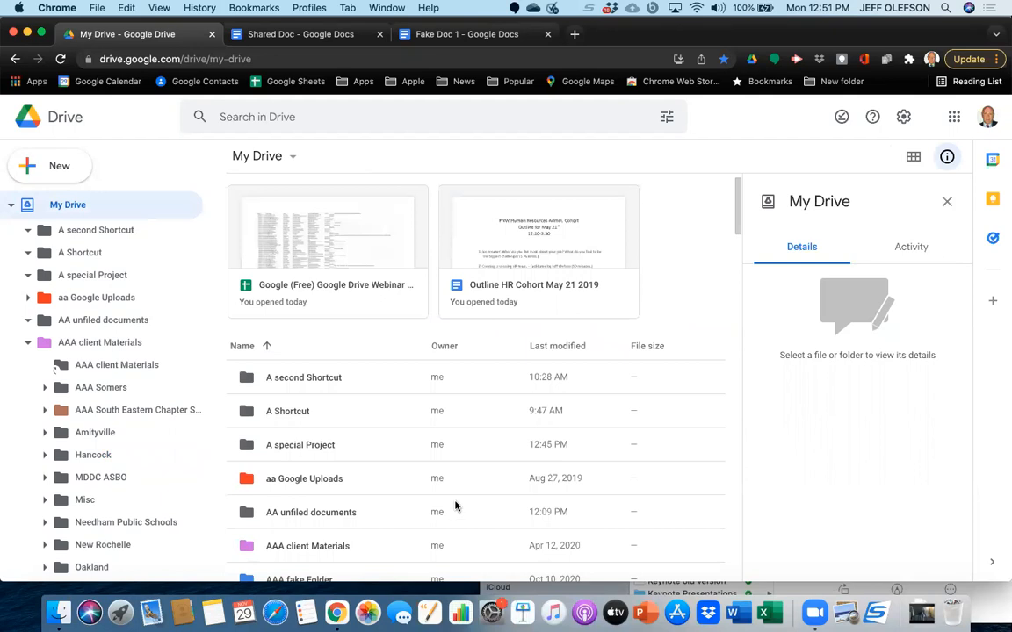
Preview the trust PDF stored in My Drive, look through its scanned pages and close the preview.
scroll(388, 493, "down", 15)
scroll(388, 493, "down", 10)
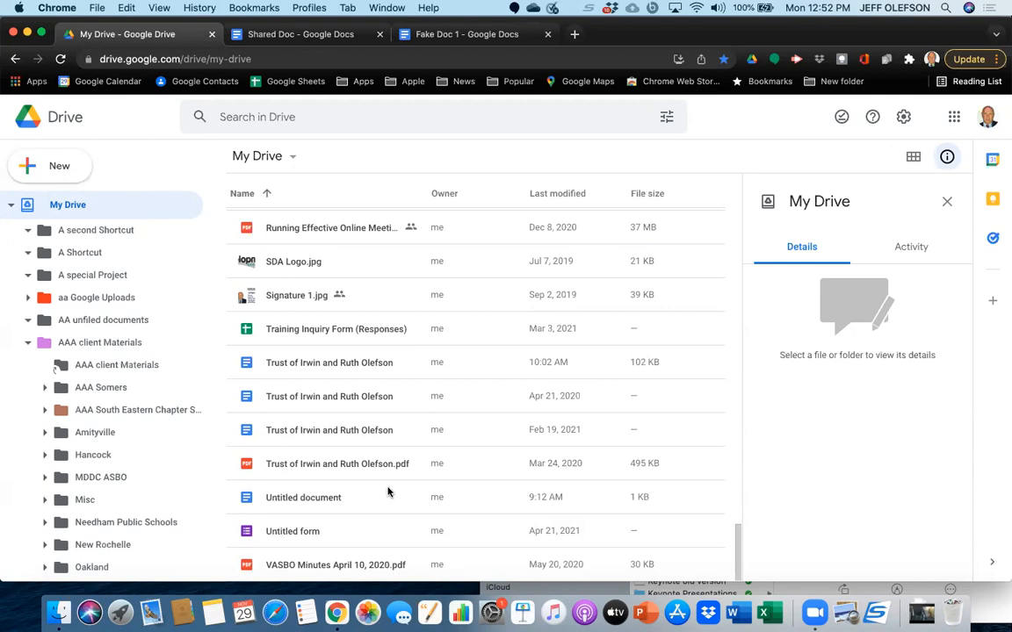
left_click(370, 470)
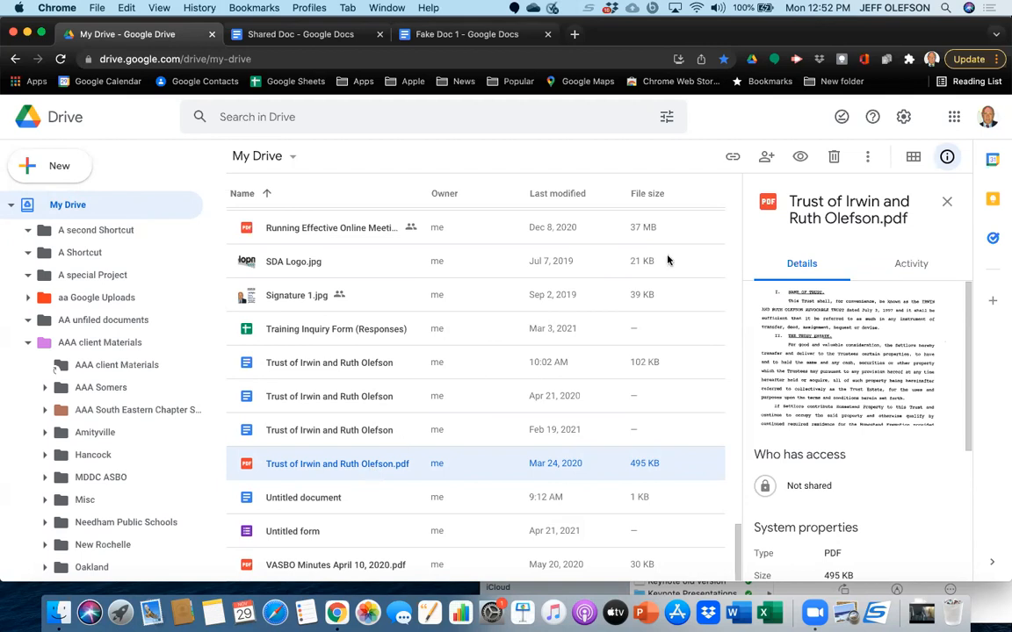
left_click(800, 158)
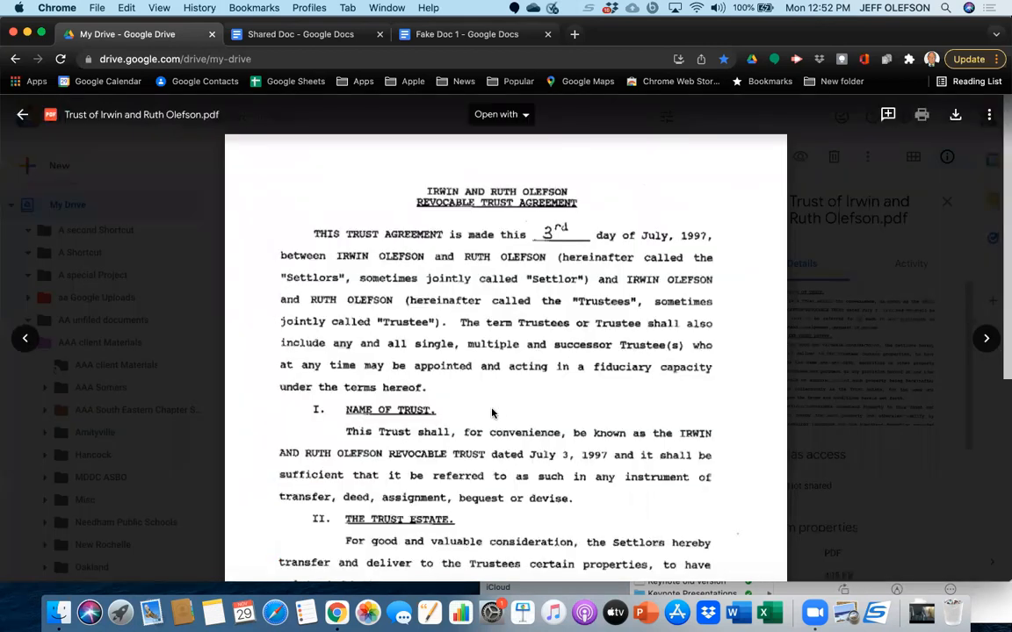
scroll(492, 413, "down", 3)
scroll(492, 407, "down", 10)
scroll(492, 408, "down", 10)
scroll(492, 408, "down", 10)
scroll(492, 407, "down", 10)
scroll(492, 407, "up", 20)
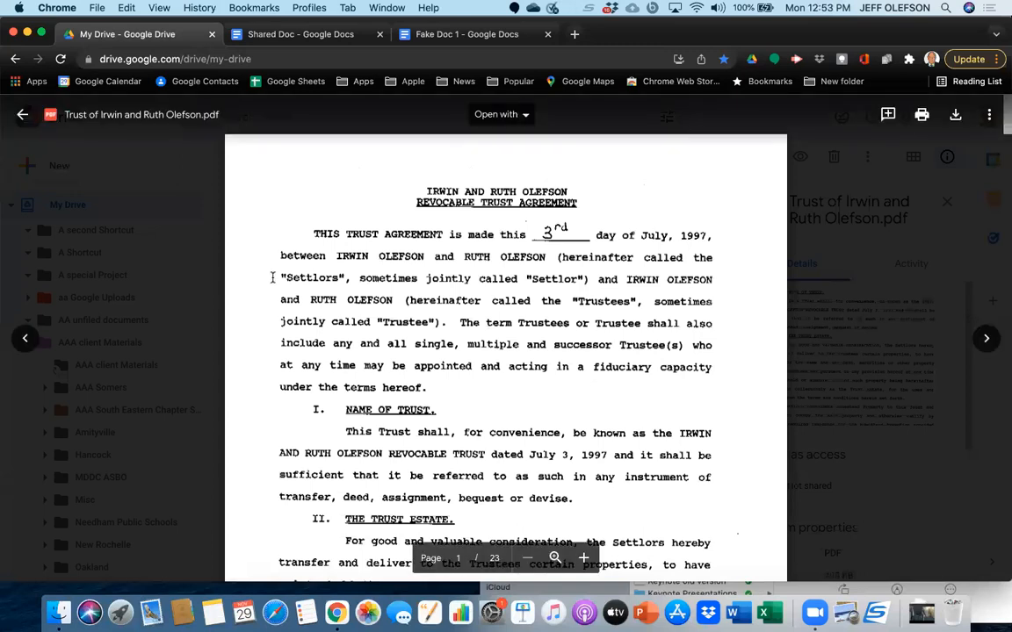
left_click(21, 117)
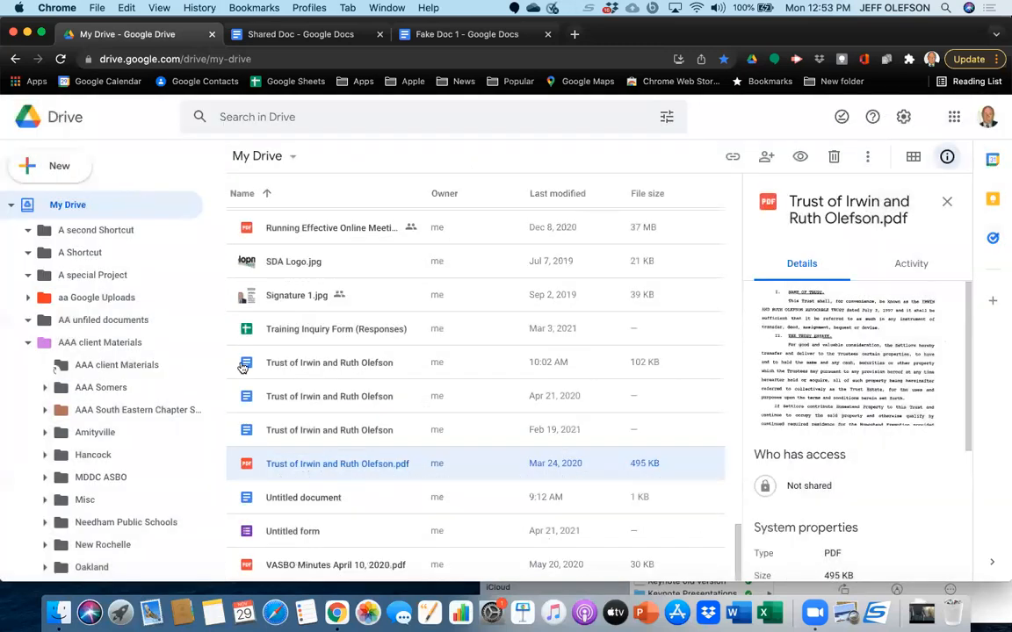
Convert the trust PDF to an editable document by opening it with Google Docs, and review the converted text.
right_click(322, 466)
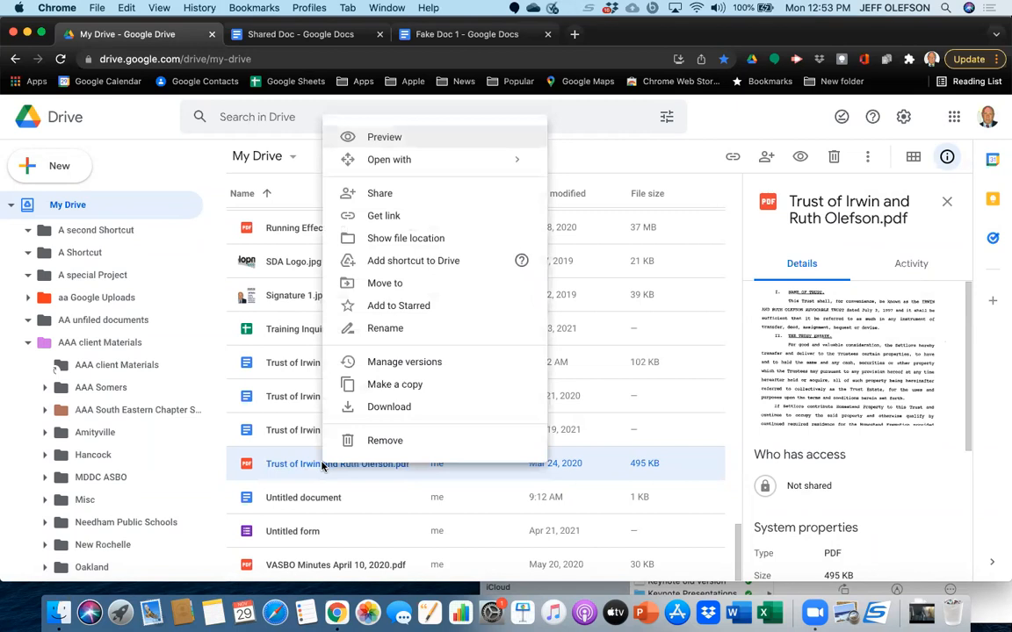
mouse_move(397, 163)
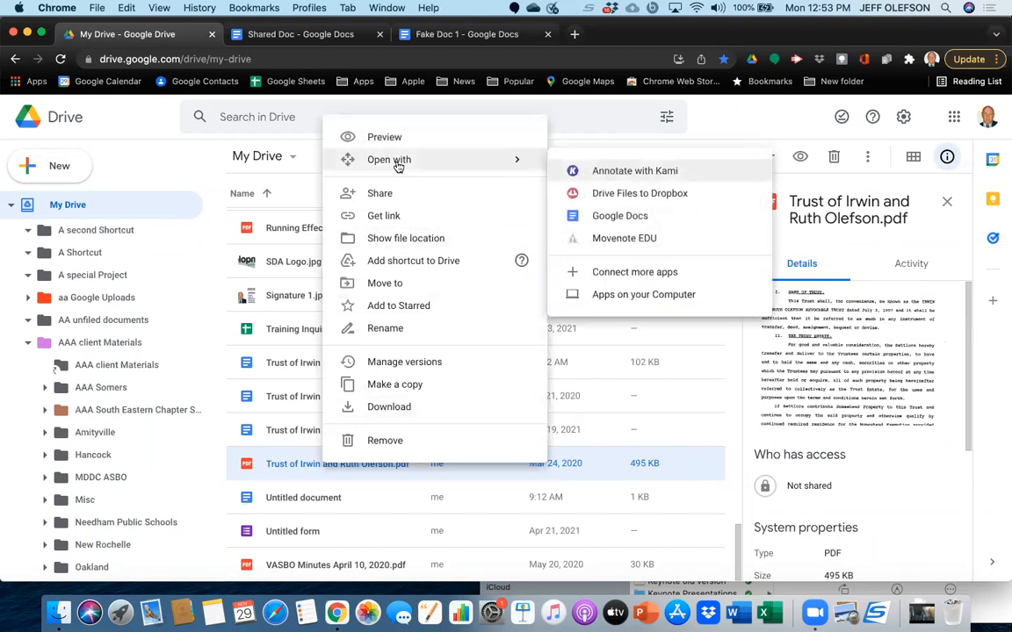
left_click(589, 216)
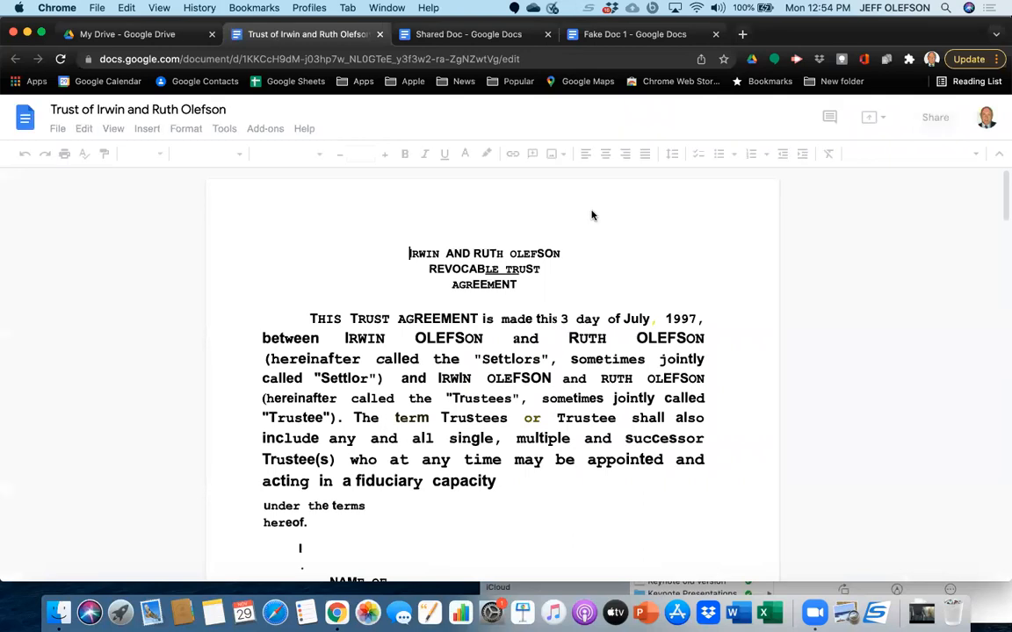
scroll(593, 451, "down", 5)
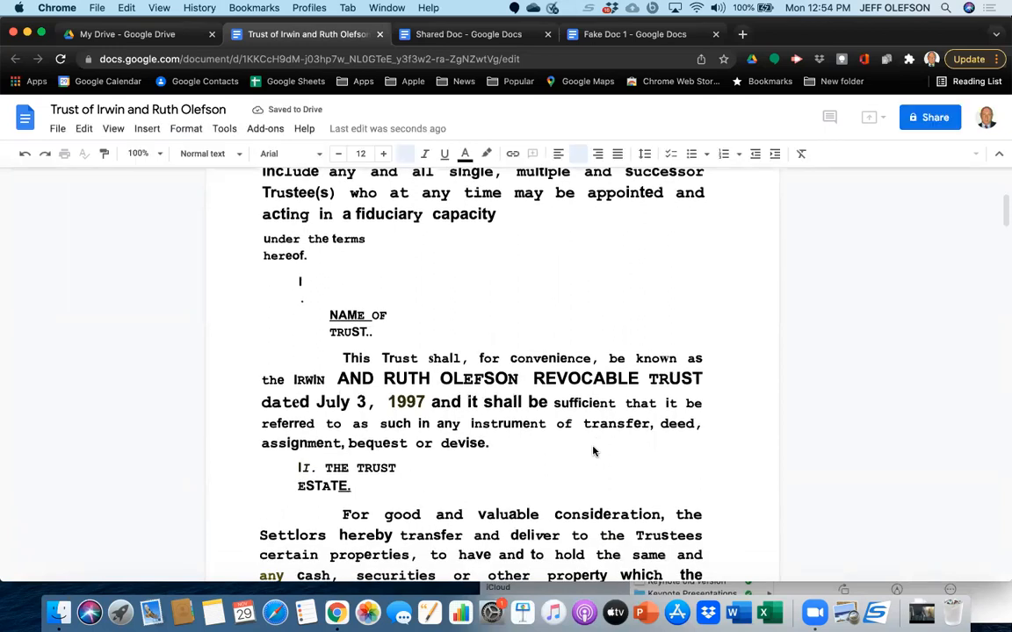
scroll(593, 451, "down", 4)
scroll(593, 451, "down", 6)
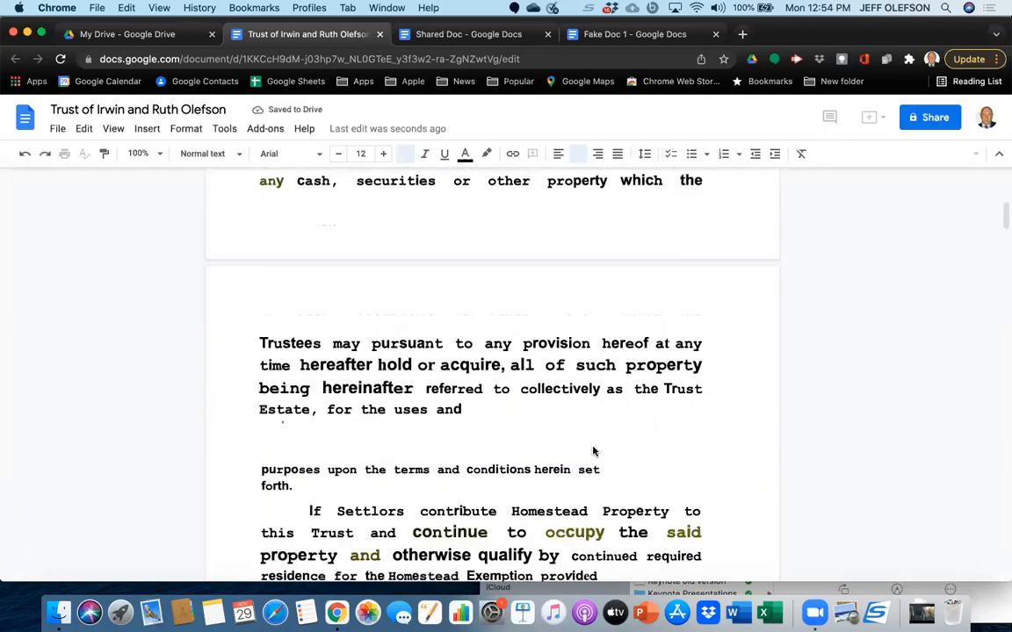
Look through the pages of the converted trust document and return to its beginning.
scroll(593, 451, "down", 6)
scroll(593, 448, "up", 15)
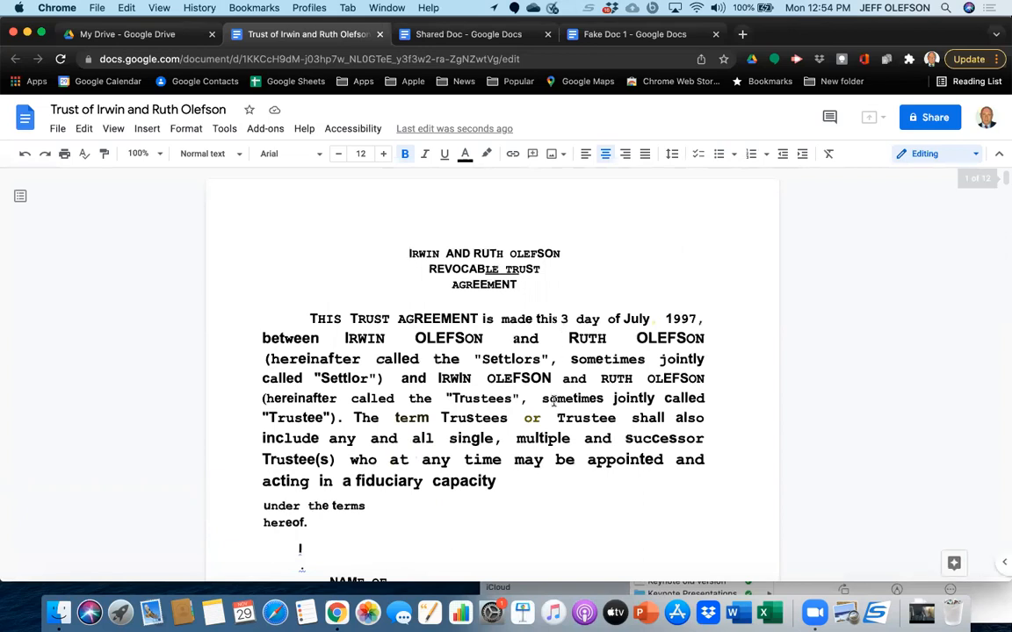
scroll(558, 437, "down", 15)
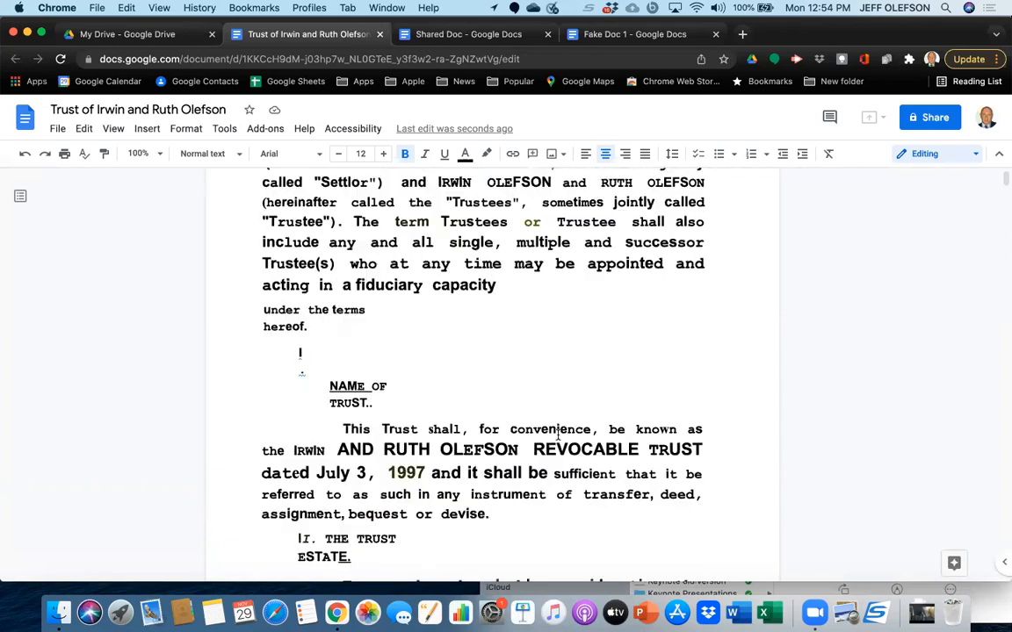
scroll(558, 435, "down", 8)
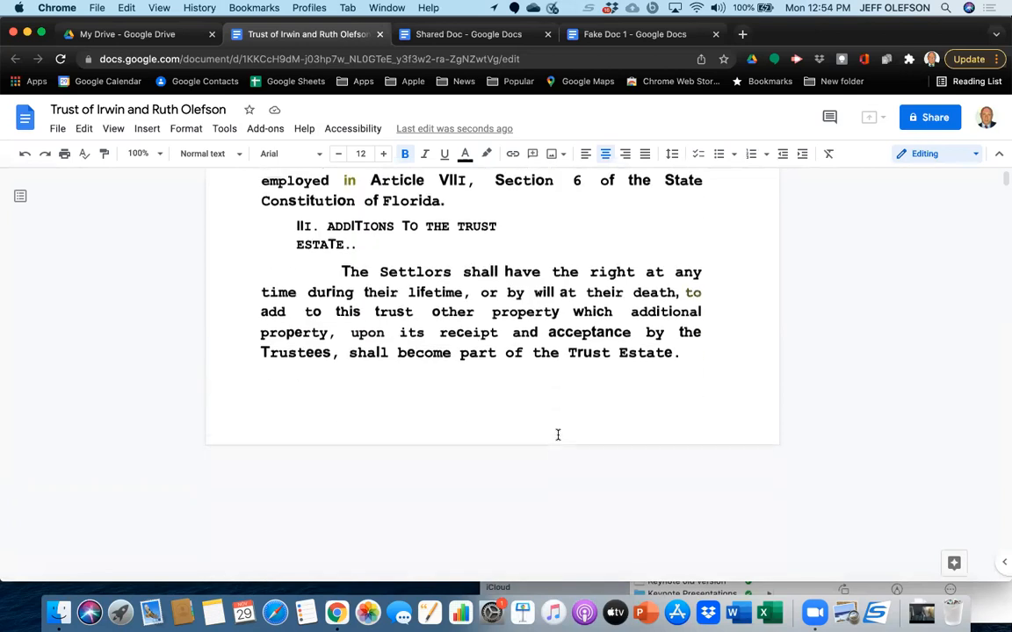
scroll(558, 437, "up", 20)
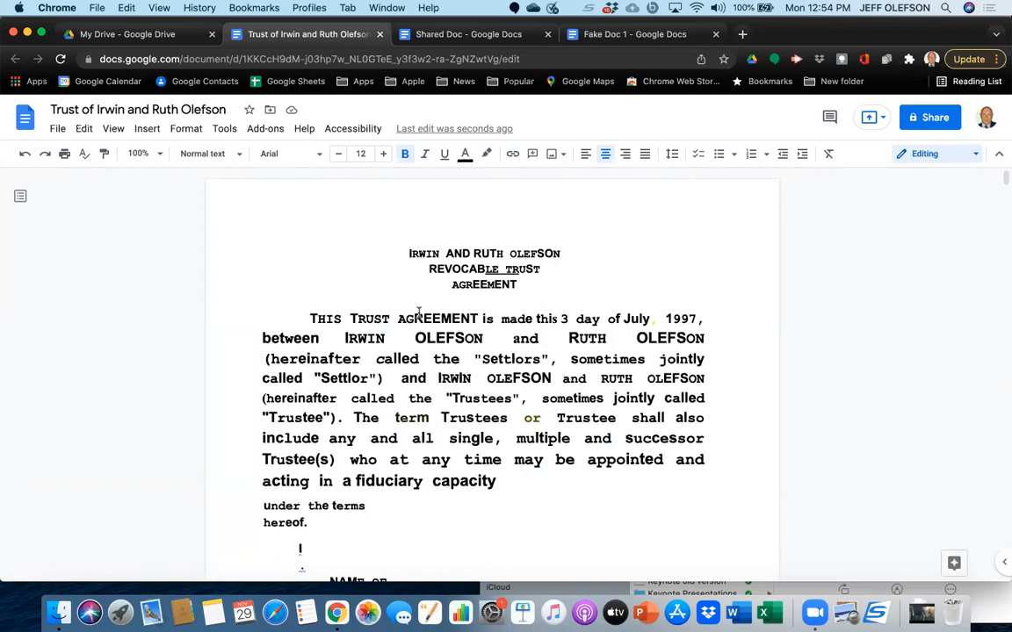
Try editing the converted trust text by adding extra space after "AGREEMENT" in the opening line and removing it.
left_click(474, 314)
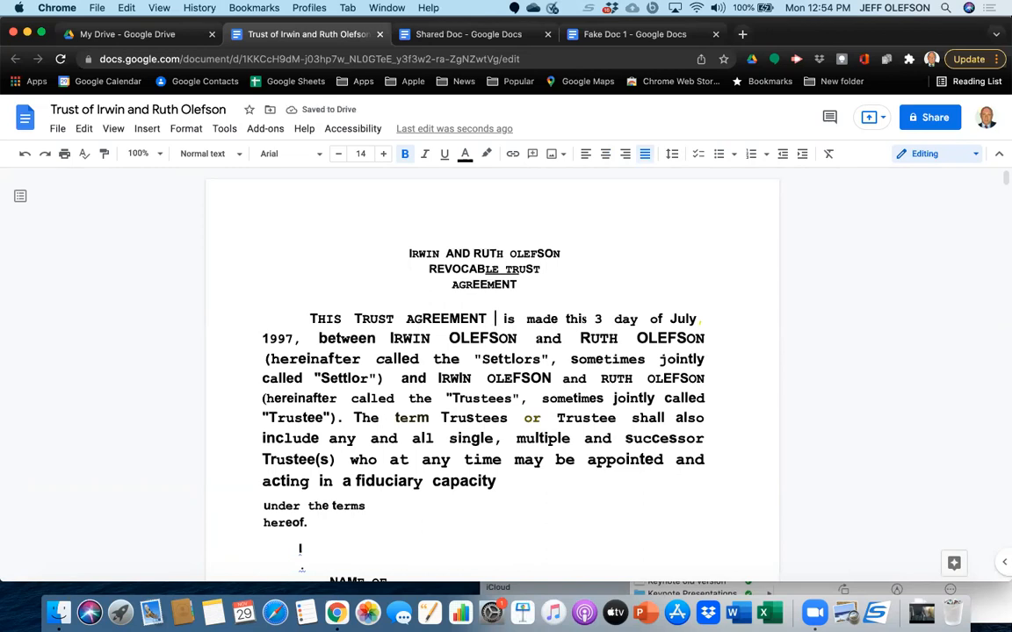
key("Delete")
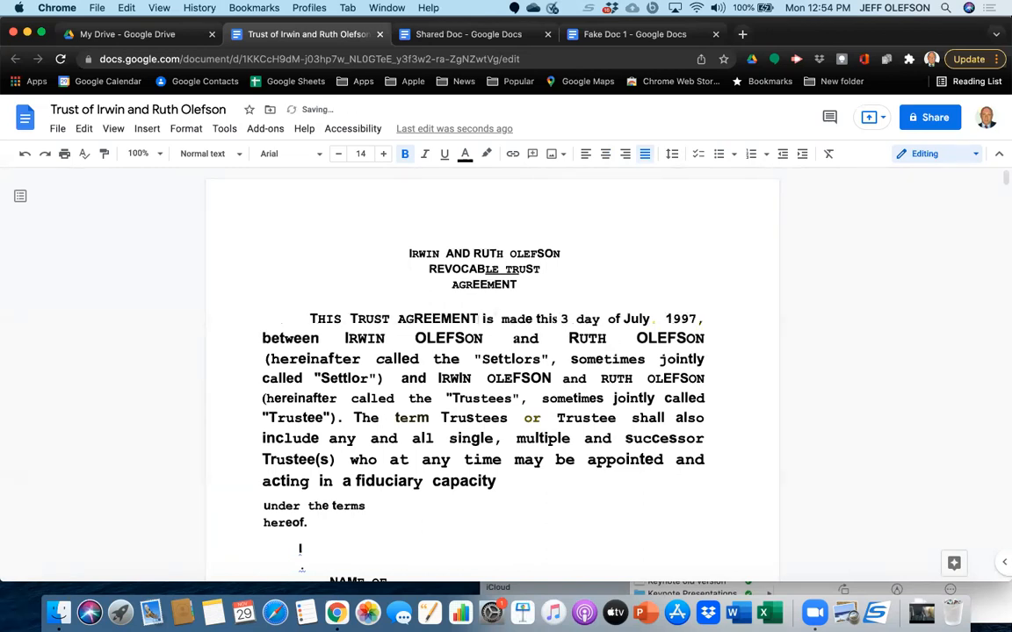
key("Right")
key("Right")
key("Right")
key("Right")
left_click(505, 269)
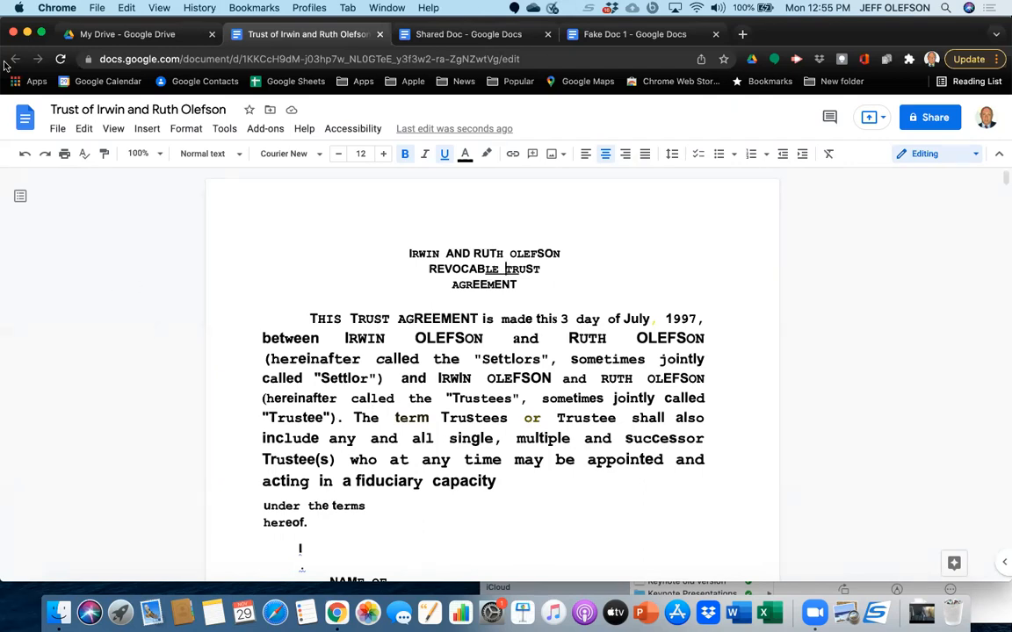
Close the converted trust document, and collapse and re-expand the folder tree in My Drive.
left_click(380, 34)
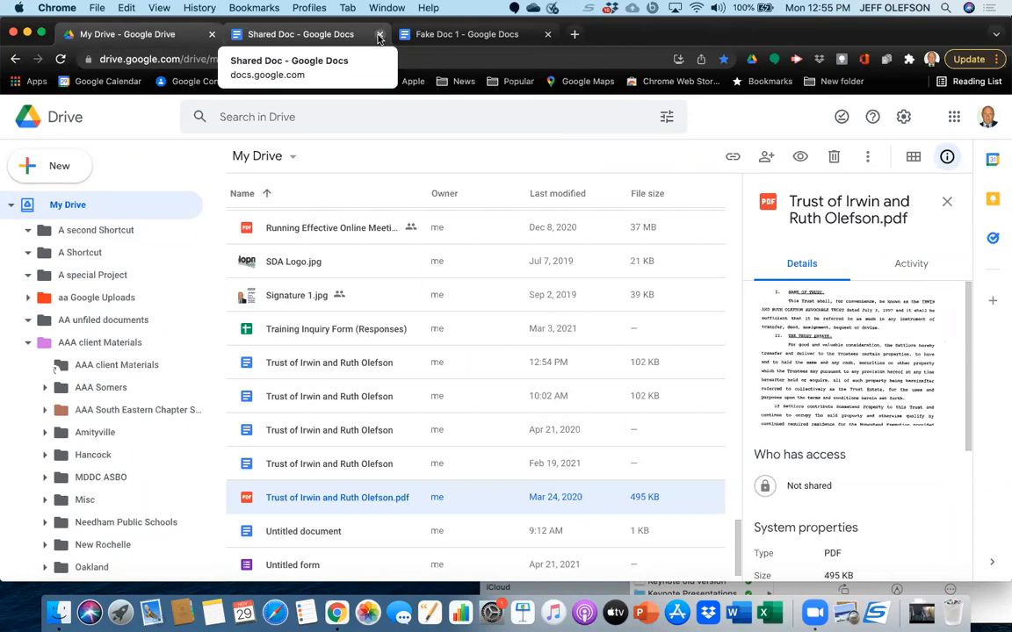
scroll(403, 417, "down", 1)
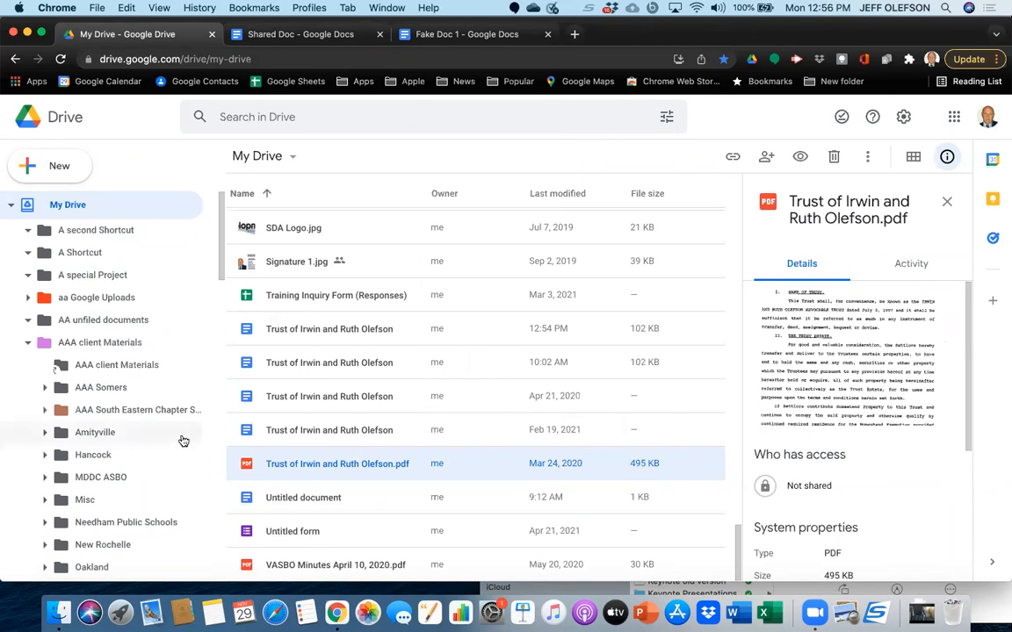
left_click(8, 206)
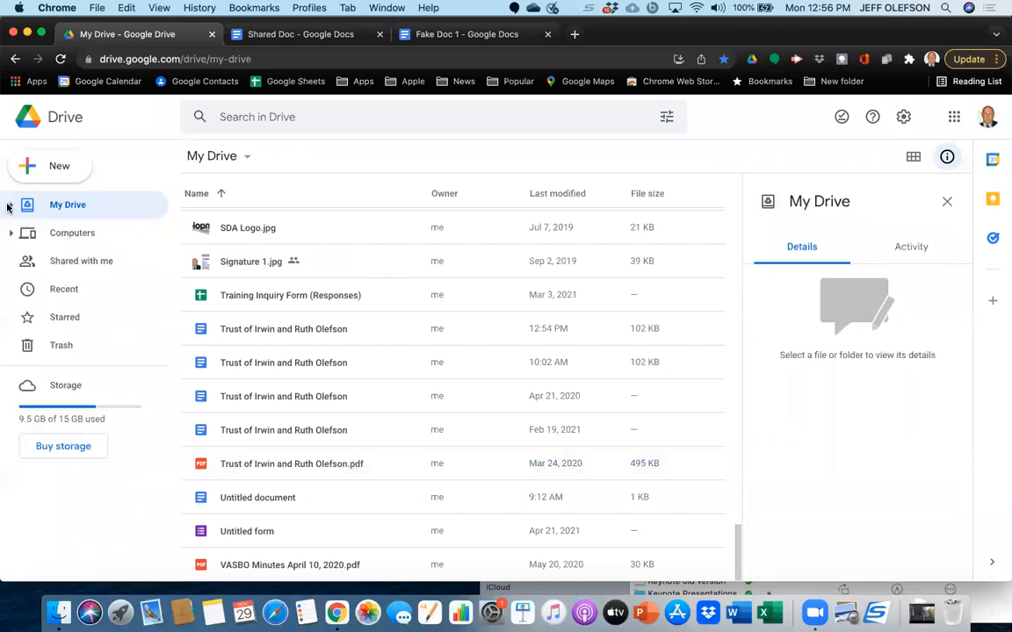
left_click(10, 206)
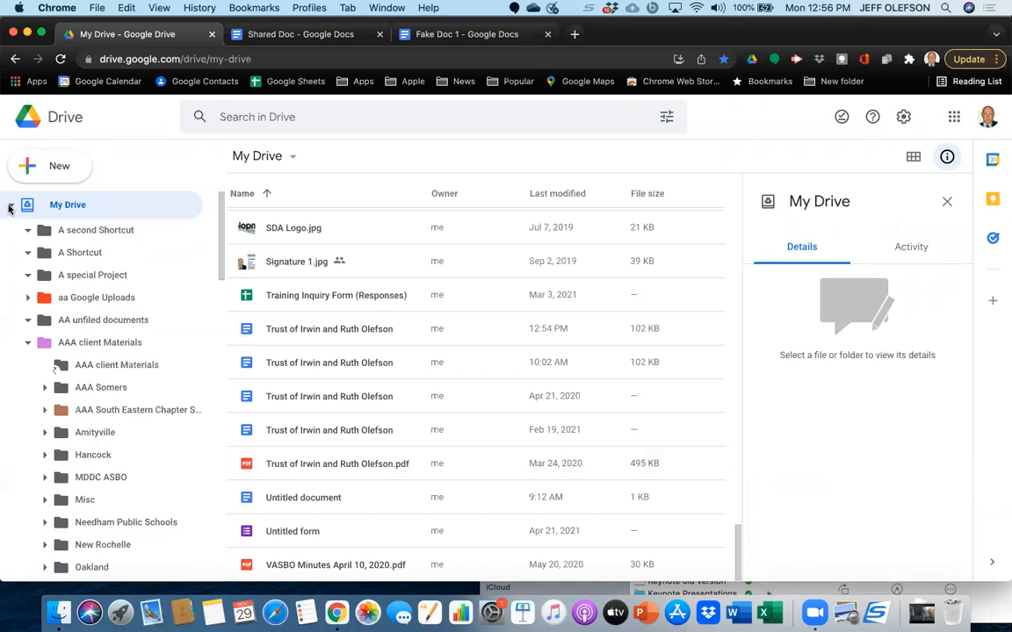
Bring up the sharing options for the most recently converted trust document in My Drive and dismiss them unchanged.
left_click(295, 332)
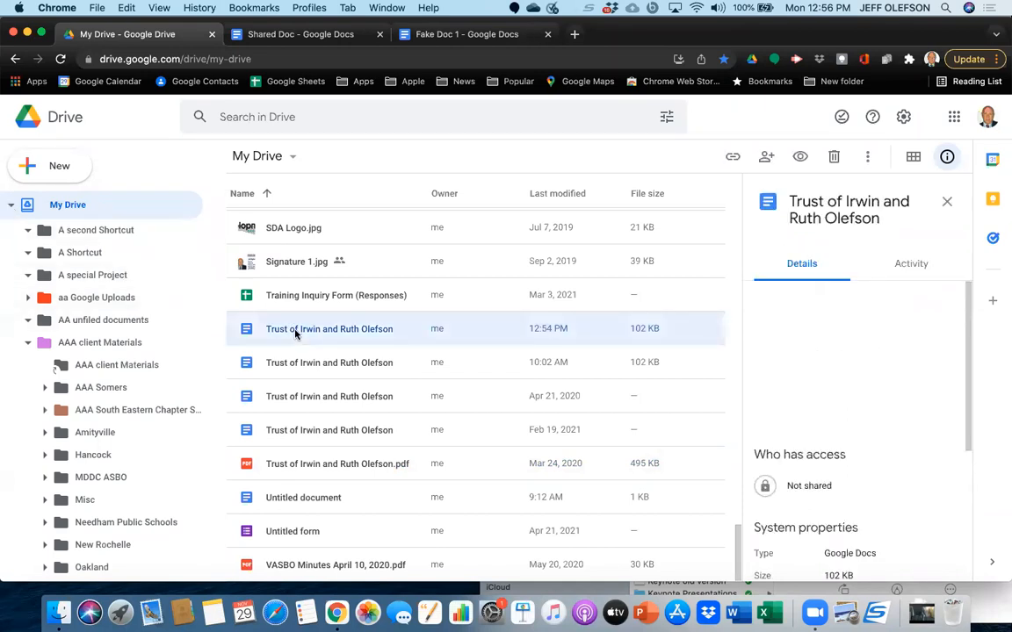
key("period")
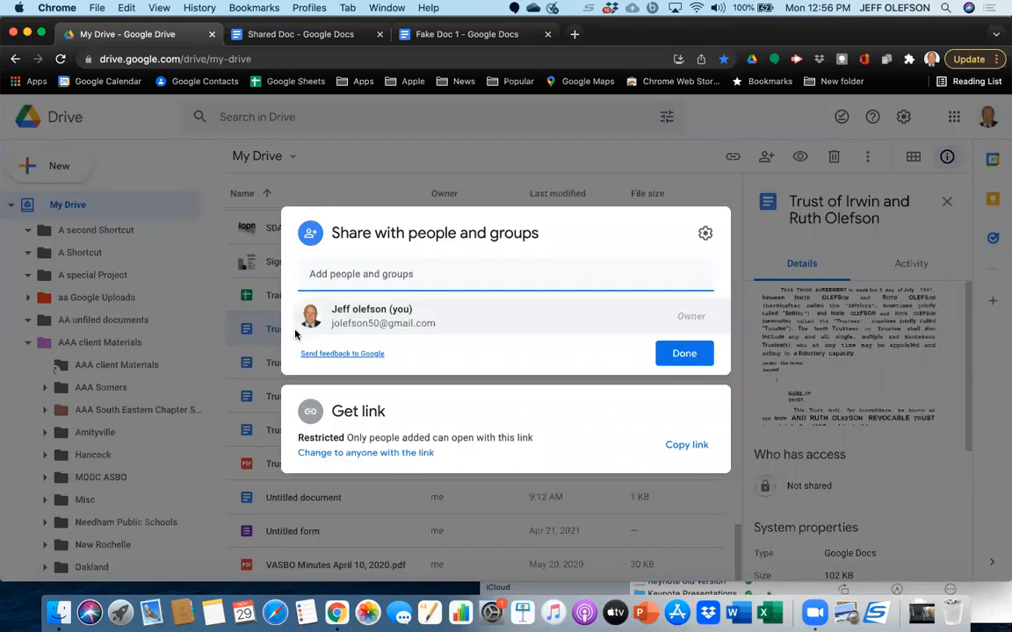
key("Escape")
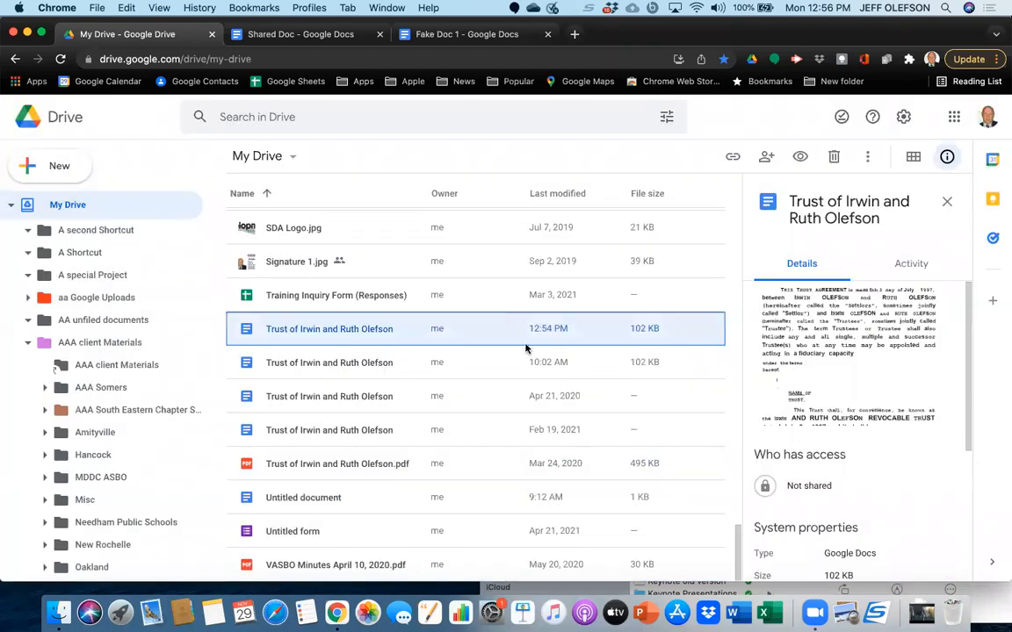
Open Drive's keyboard shortcuts reference from the settings, look through its sections and close it.
left_click(903, 117)
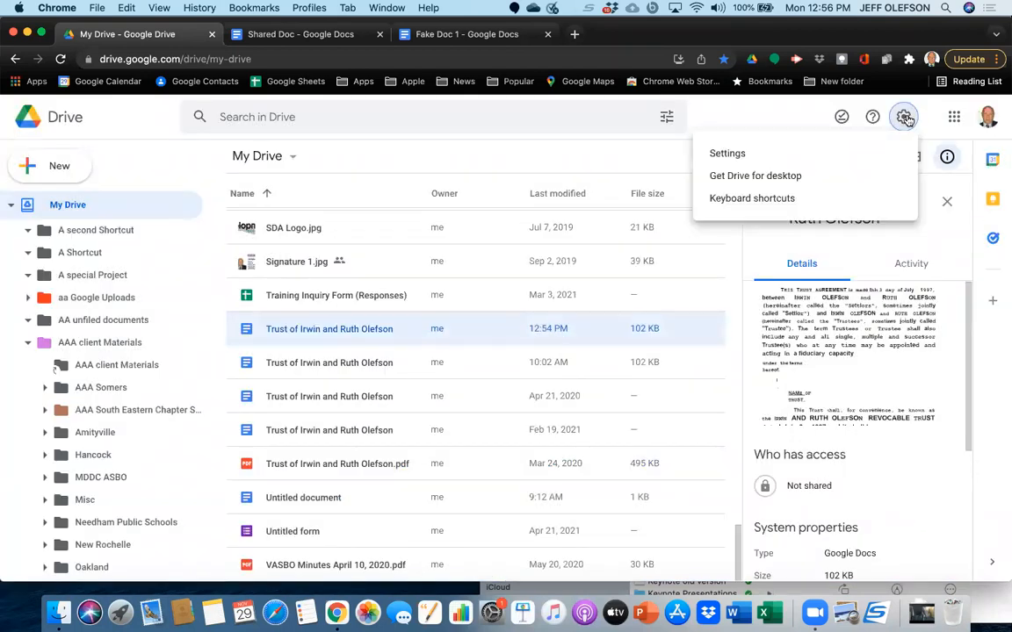
left_click(856, 196)
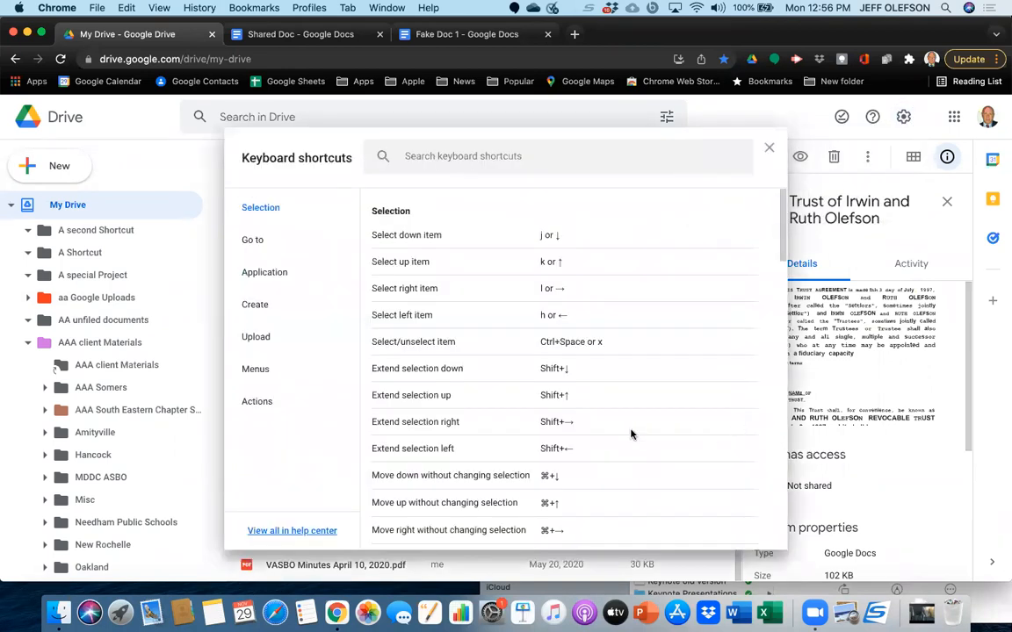
scroll(631, 434, "down", 10)
scroll(631, 434, "down", 10)
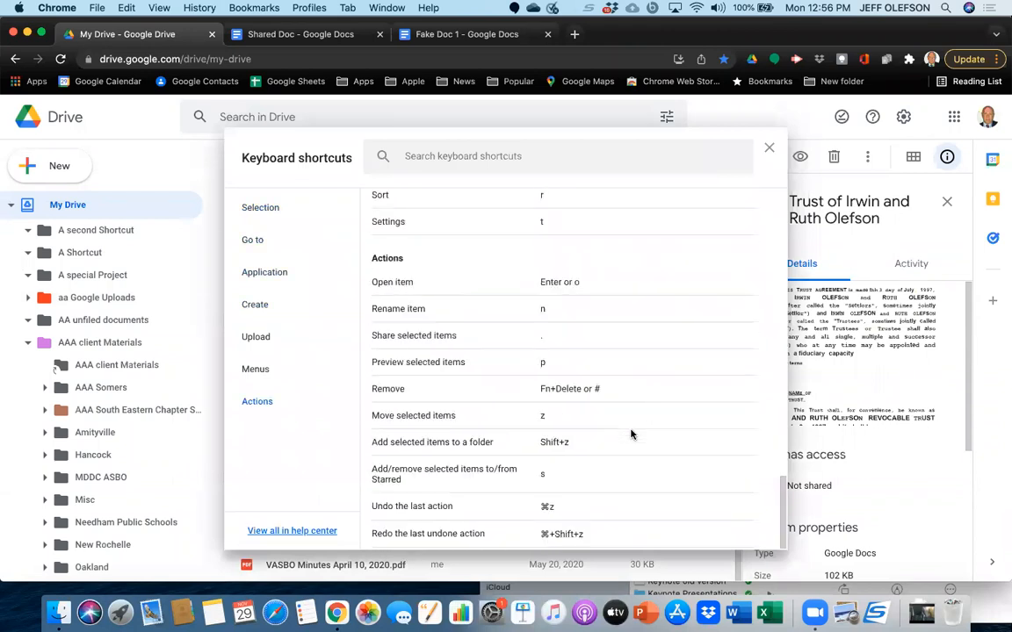
scroll(631, 434, "up", 20)
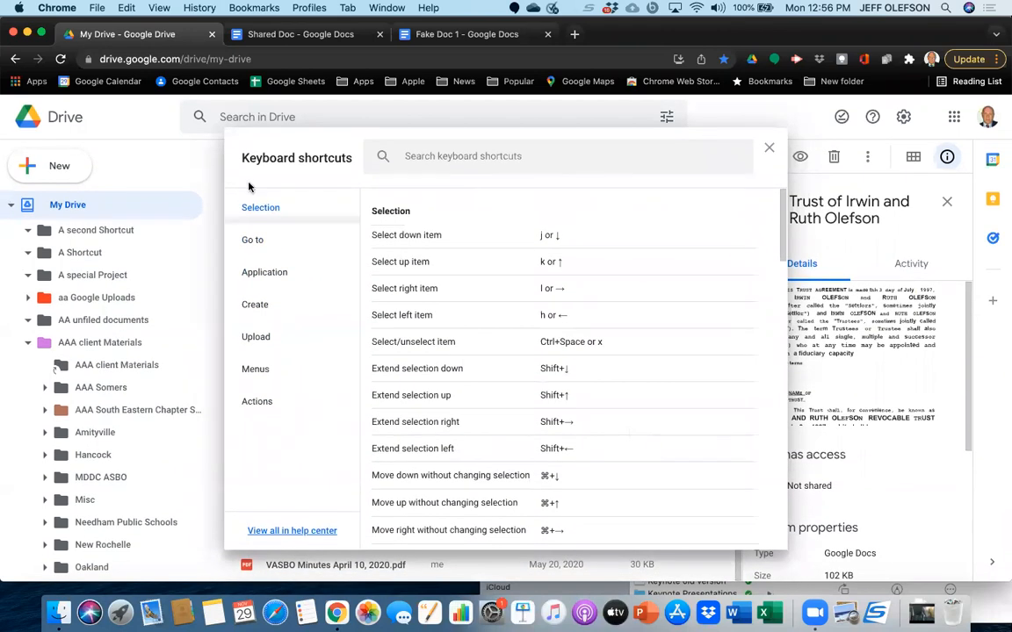
left_click(768, 151)
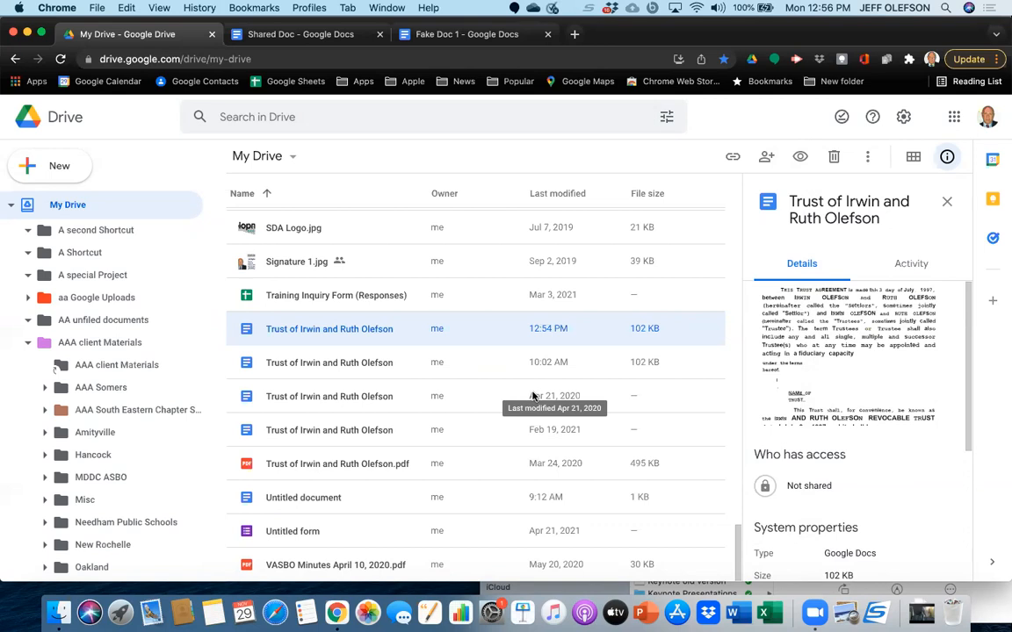
Bring up the keyboard shortcuts reference directly from the file list and dismiss it, twice.
key("shift+slash")
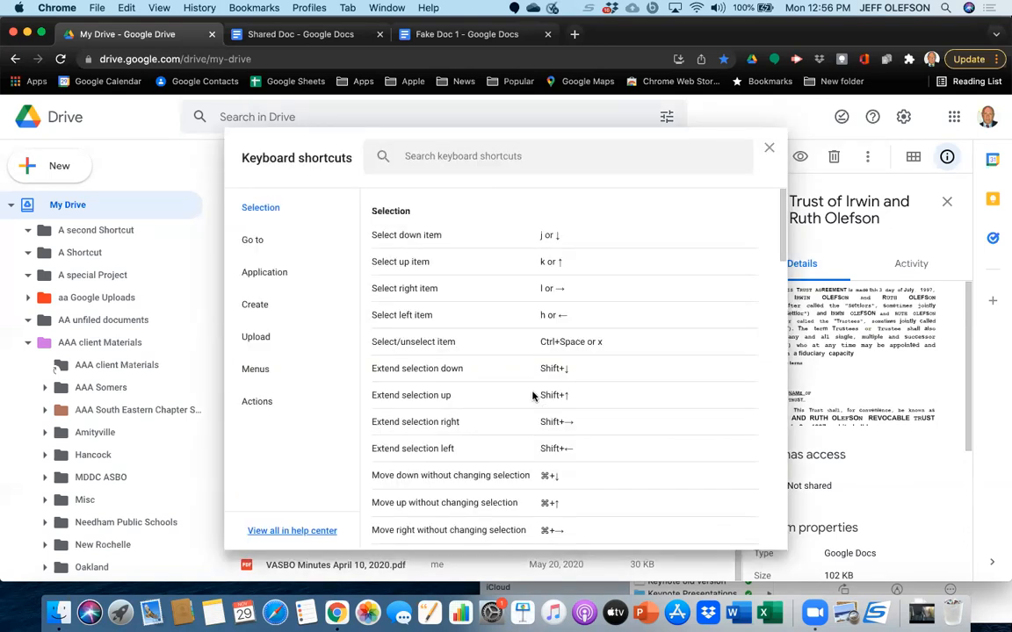
key("Escape")
key("shift+slash")
key("Escape")
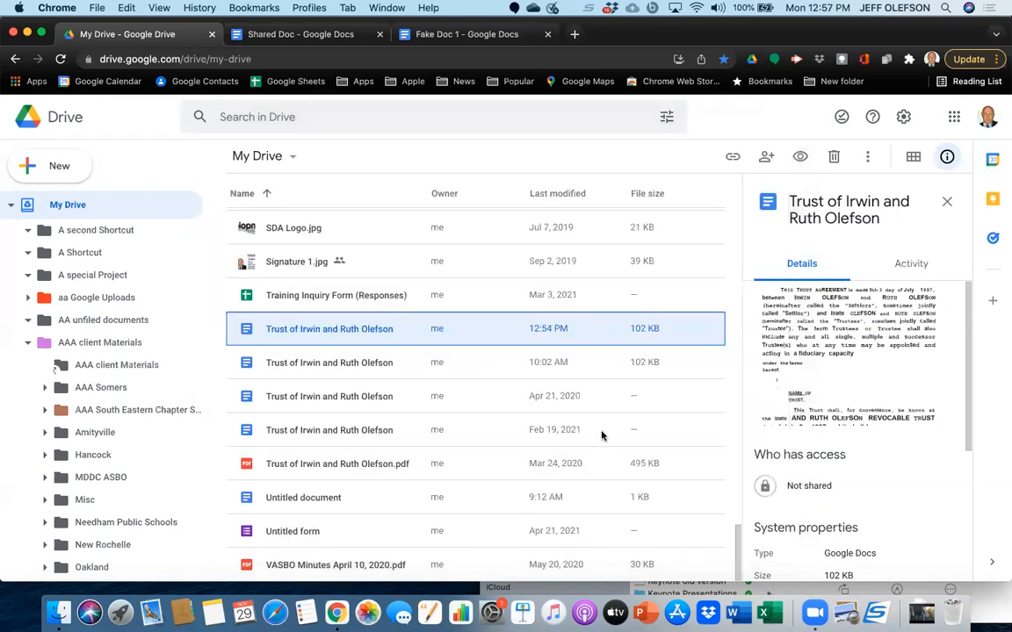
Collapse and re-expand the My Drive folder tree, and open the A Shortcut folder from the file list.
left_click(9, 207)
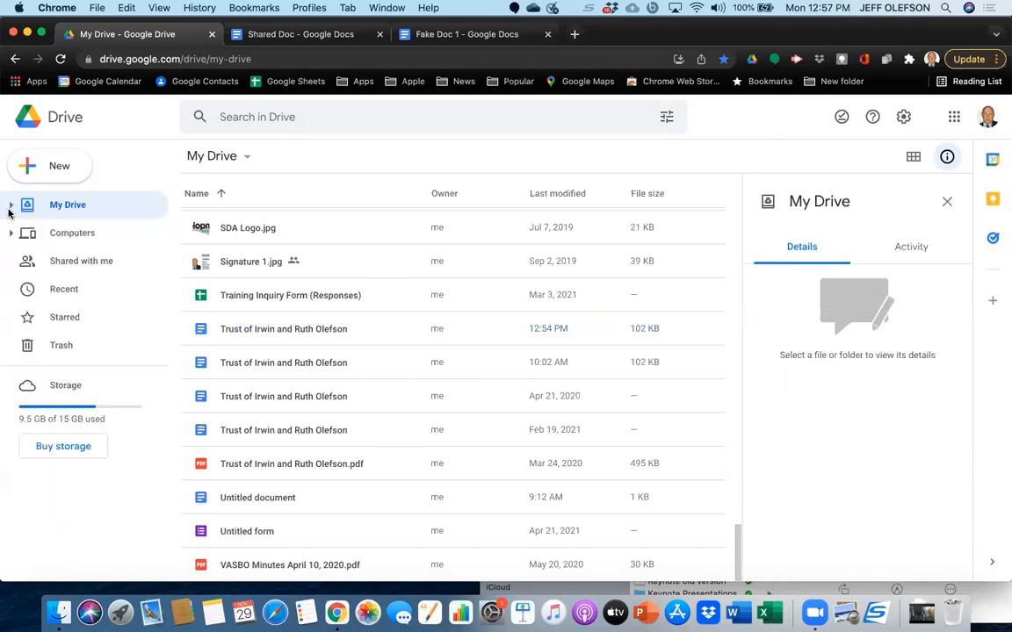
left_click(12, 207)
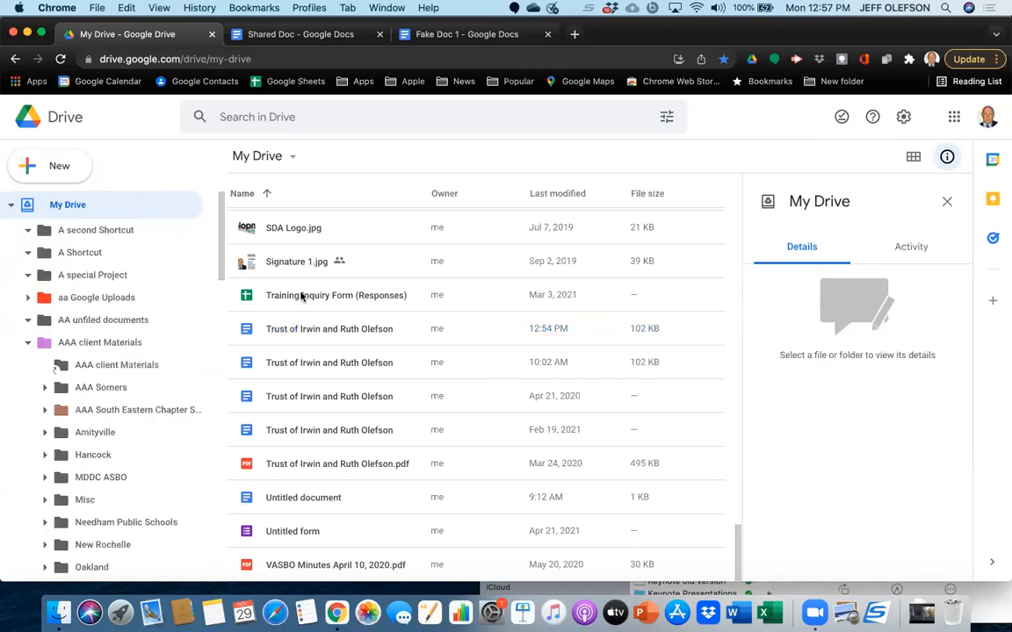
scroll(309, 346, "up", 10)
scroll(309, 345, "up", 3)
scroll(303, 351, "down", 5)
scroll(298, 363, "up", 5)
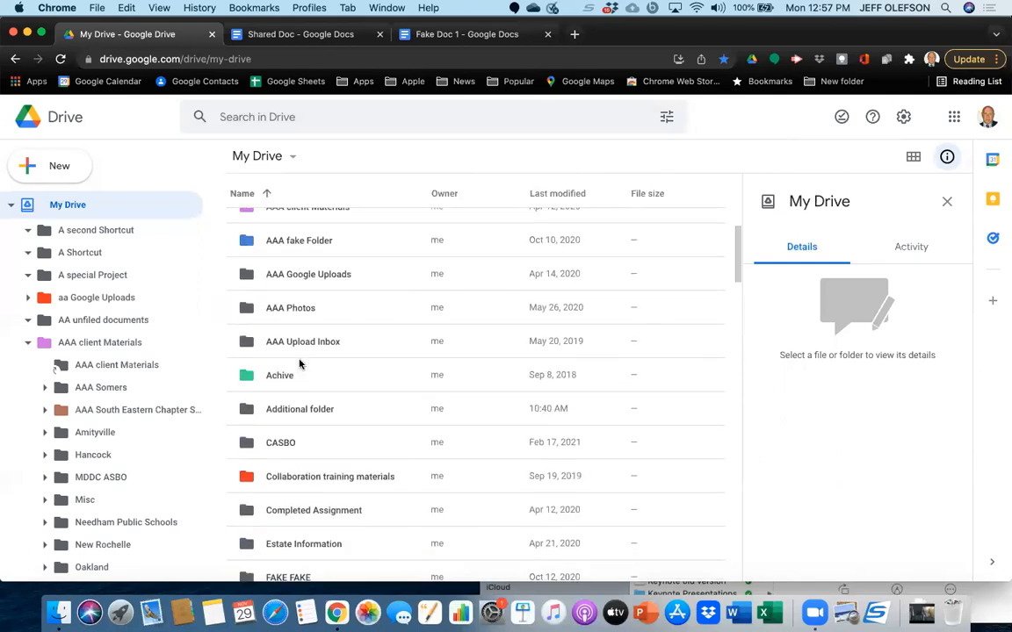
scroll(299, 364, "up", 3)
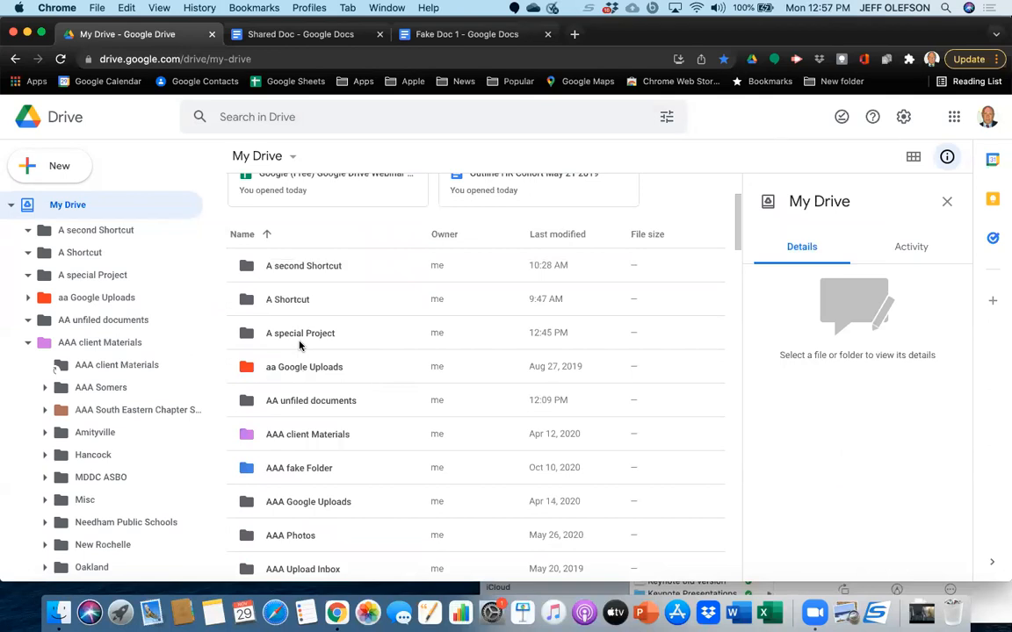
left_click(298, 346)
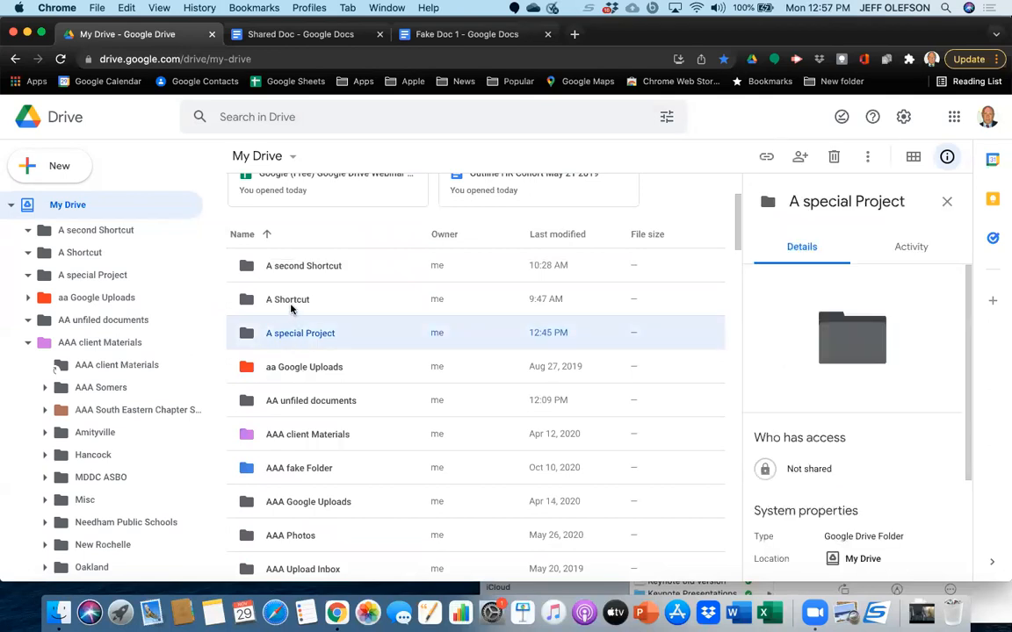
left_click(290, 304)
double_click(291, 304)
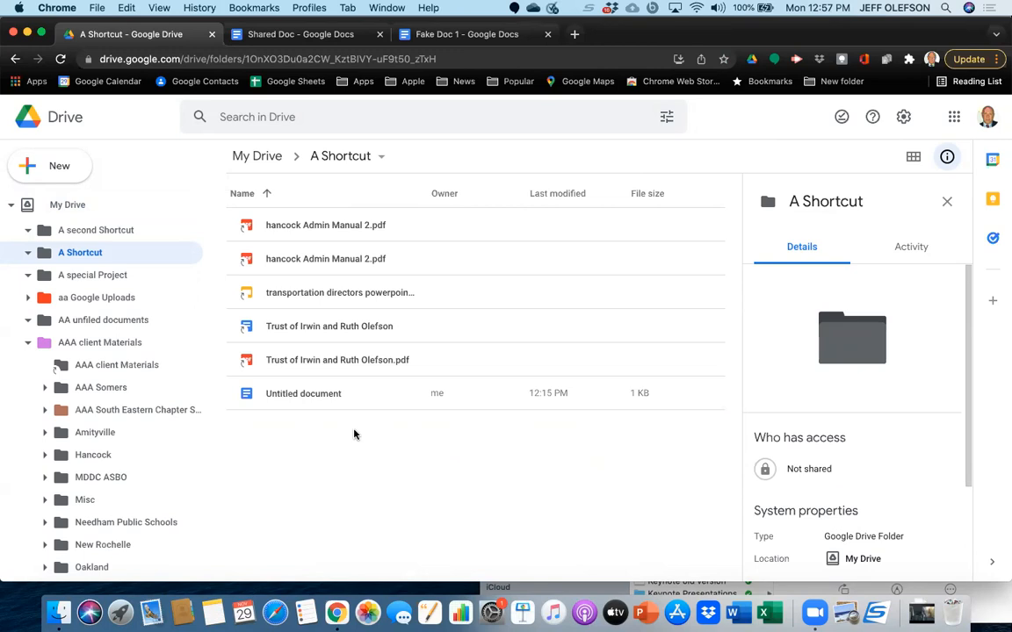
Switch the A Shortcut folder between grid and list layout several times, ending in list layout.
left_click(913, 157)
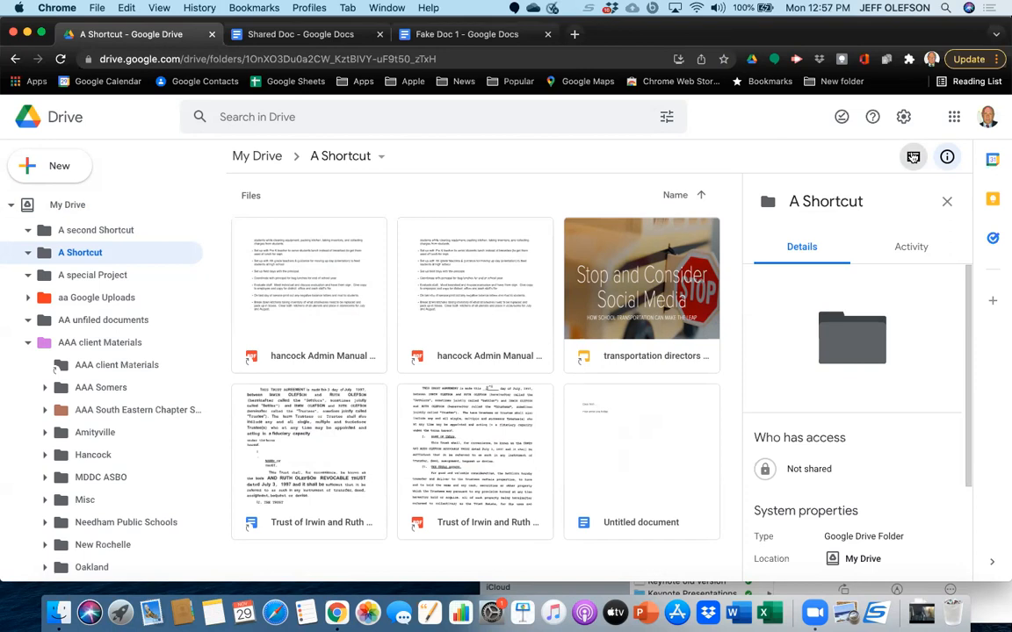
left_click(914, 157)
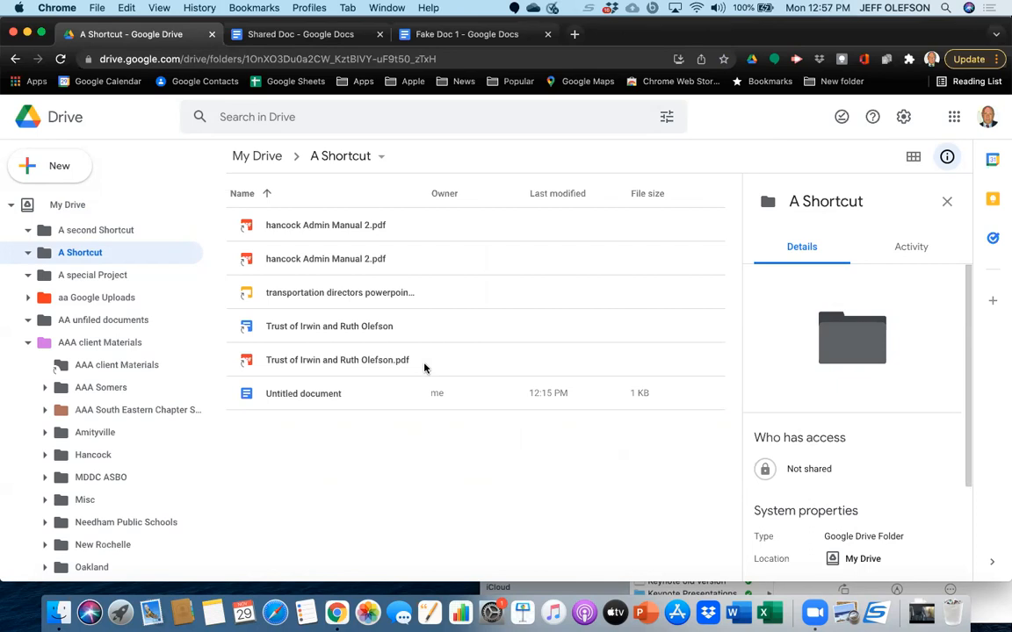
key("v")
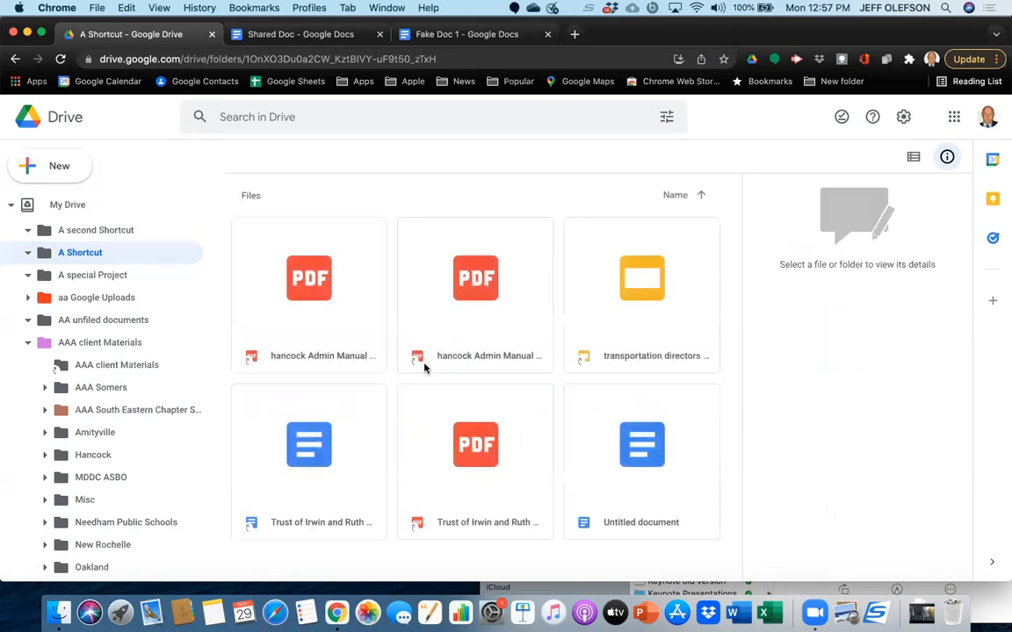
key("v")
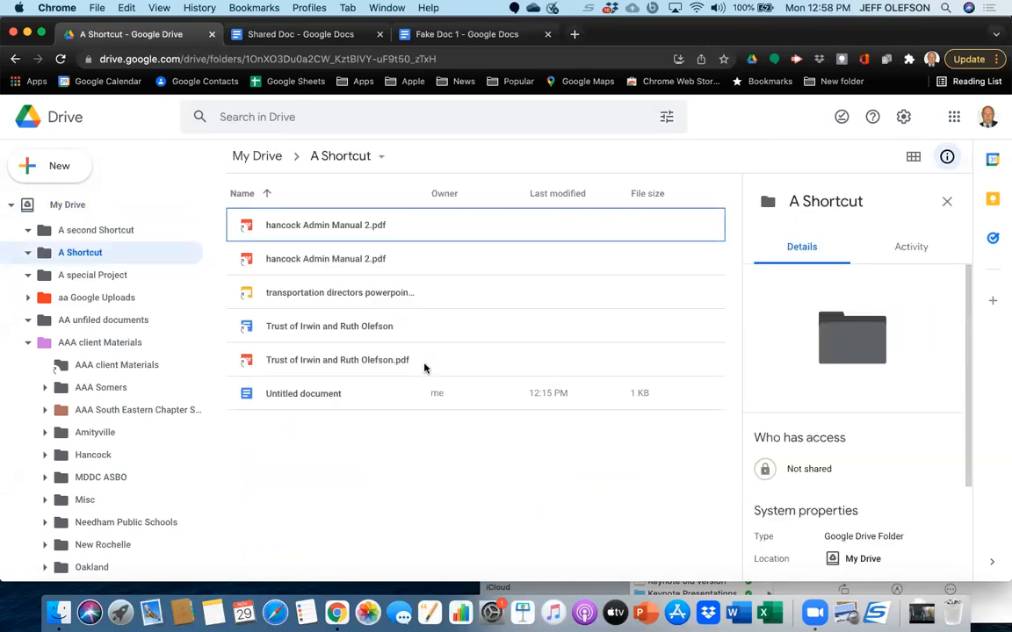
key("v")
key("v")
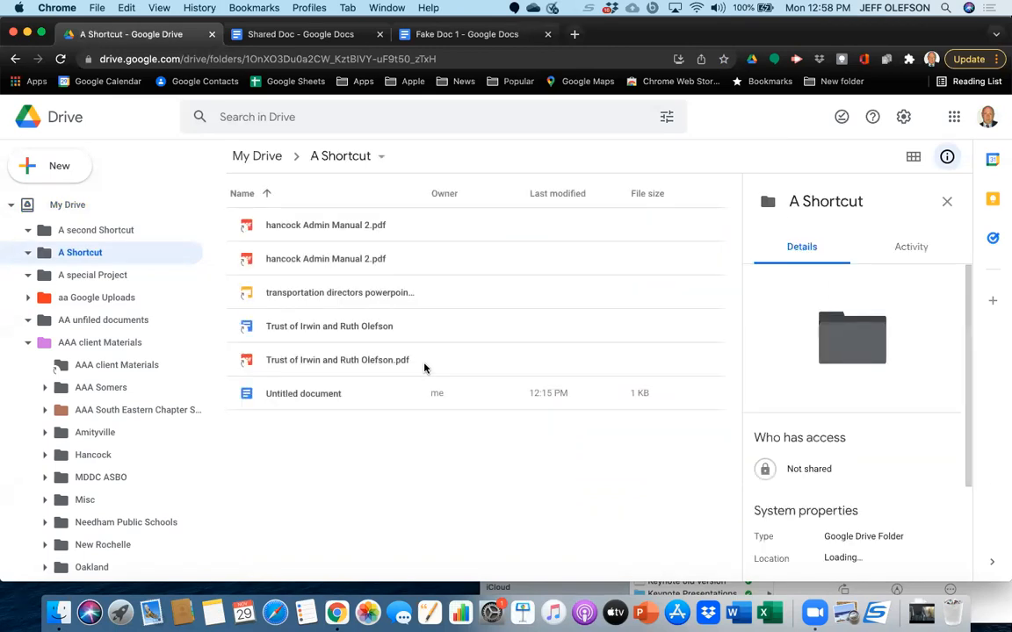
Return from the A Shortcut folder to My Drive and browse its contents.
scroll(147, 397, "down", 5)
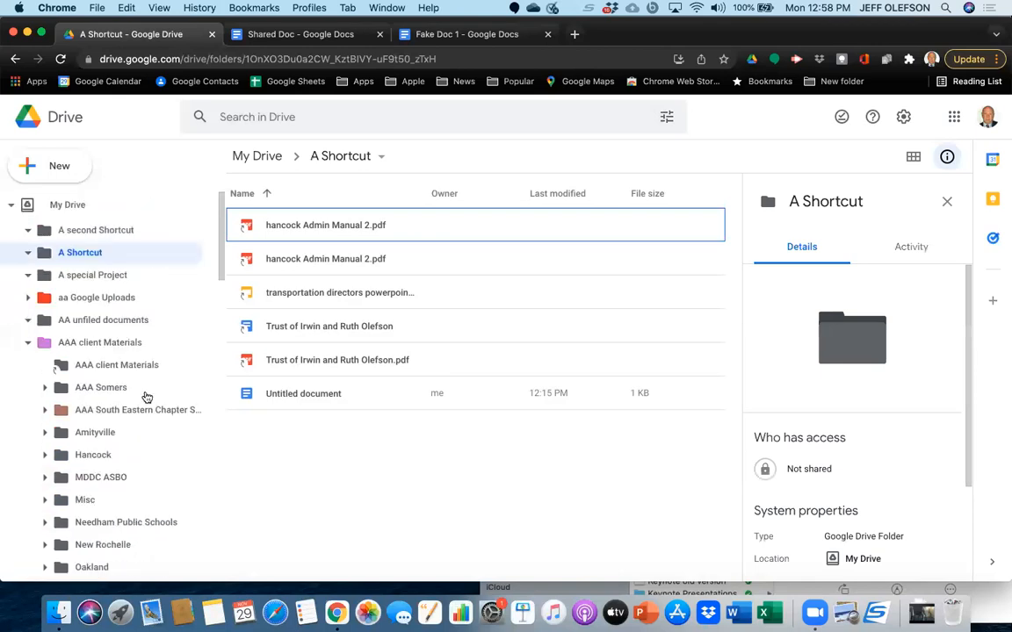
left_click(258, 157)
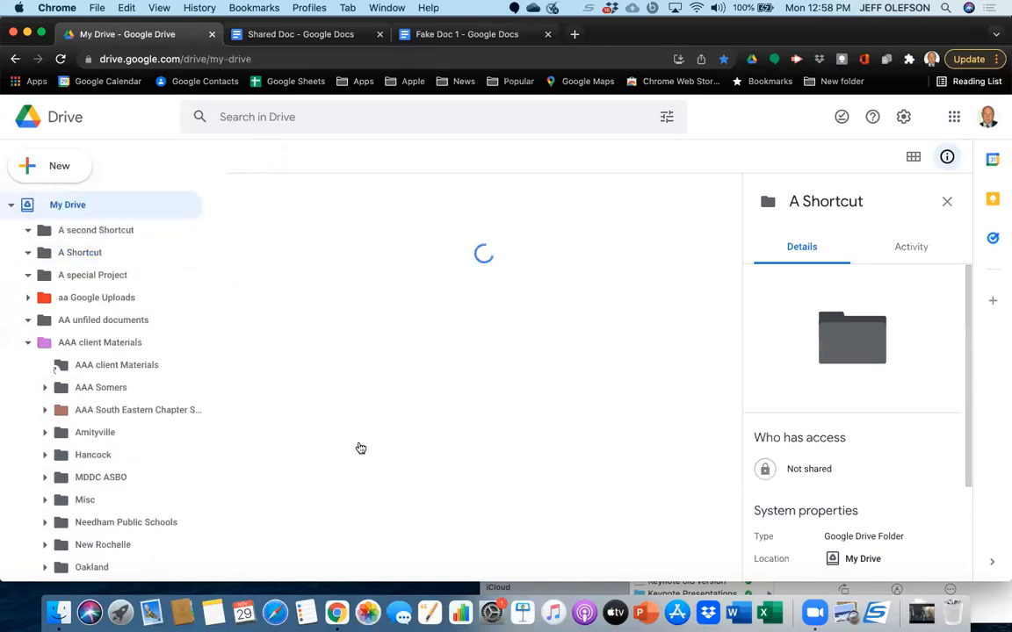
scroll(353, 432, "down", 1)
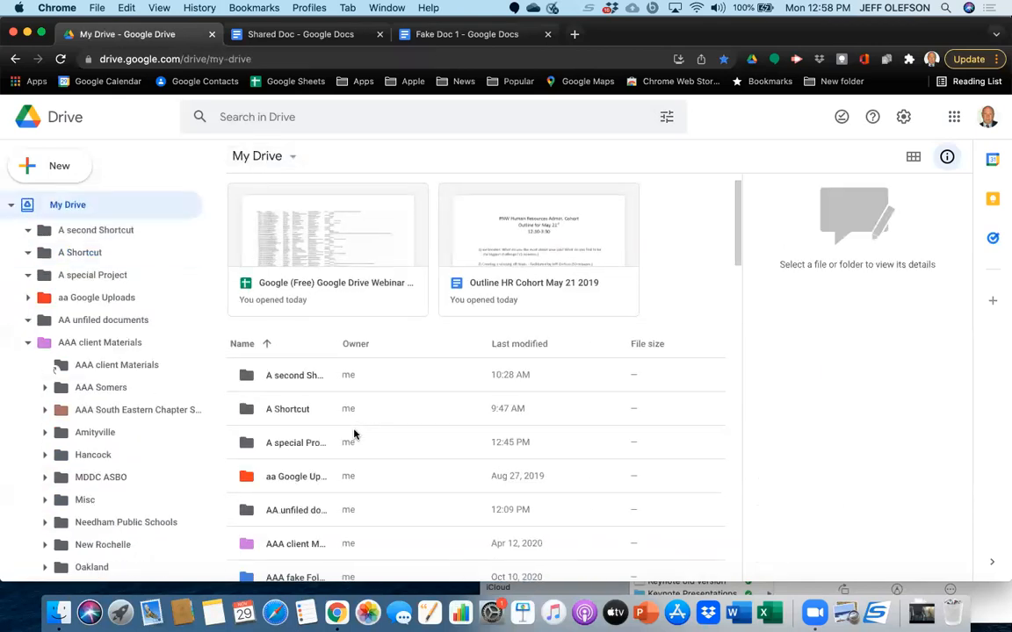
Move back and forth between My Drive and the A Shortcut folder, return to My Drive, and close the details pane.
scroll(354, 434, "left", 3)
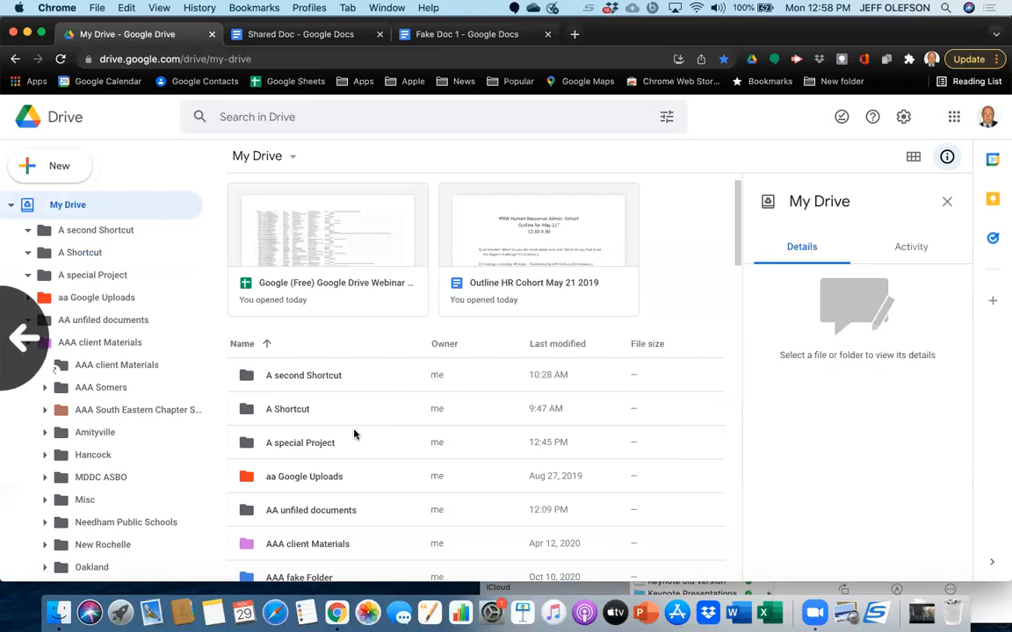
scroll(354, 434, "left", 2)
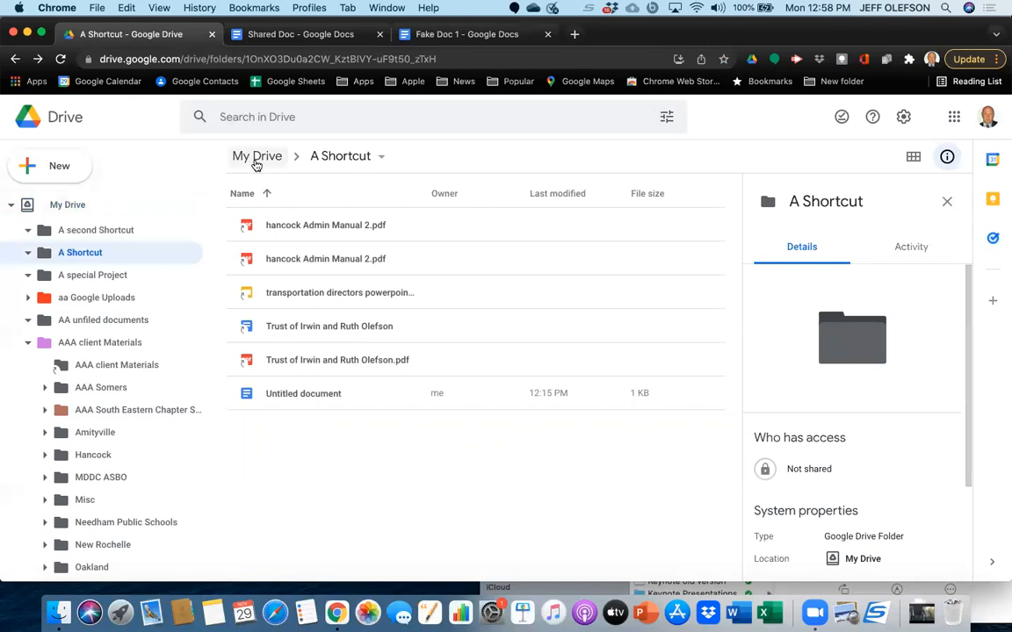
left_click(256, 157)
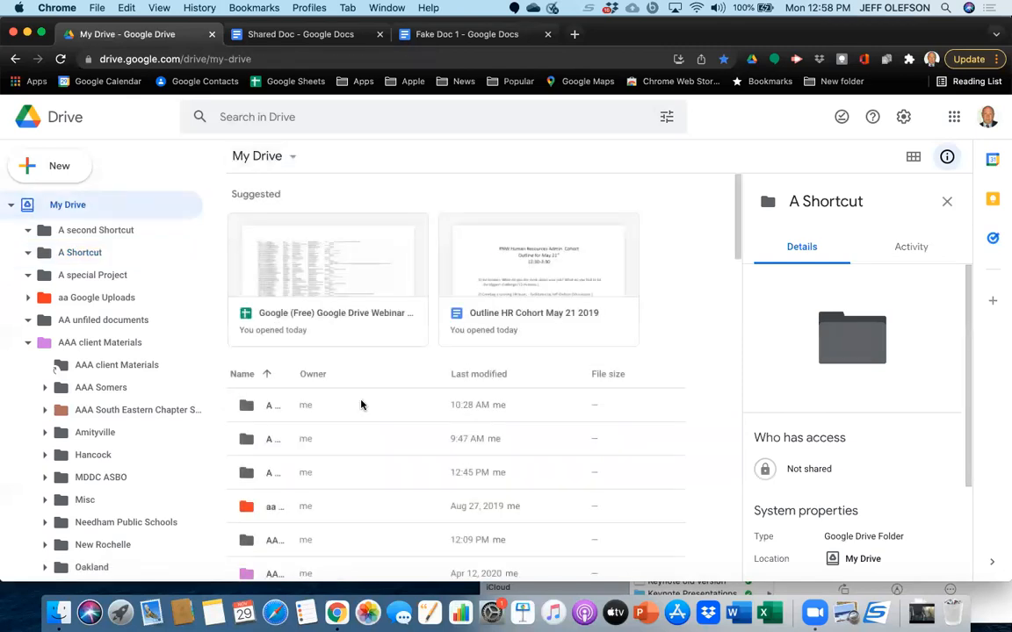
scroll(360, 405, "down", 1)
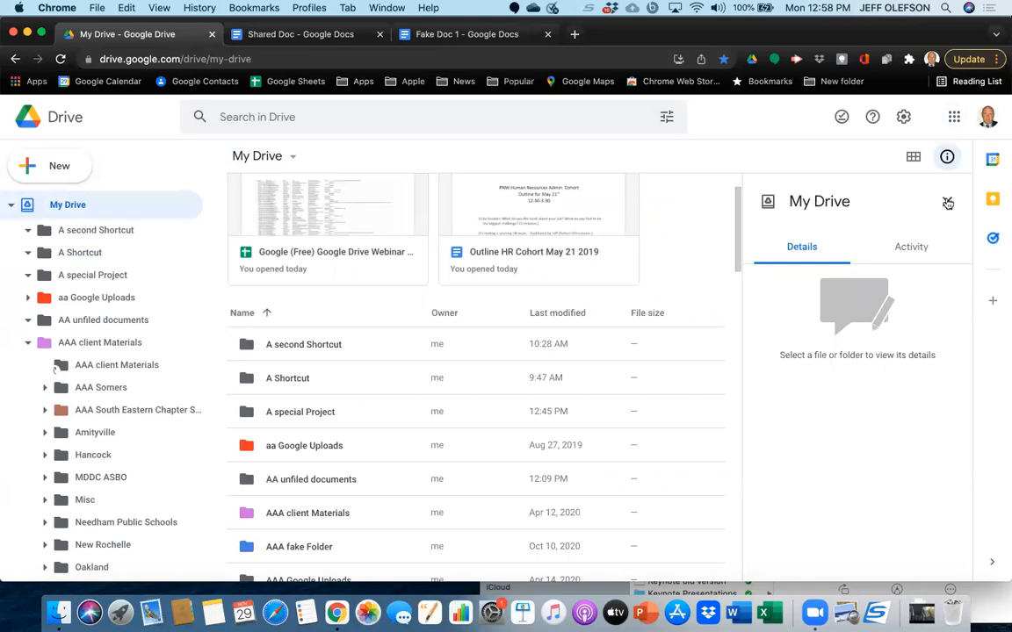
left_click(947, 202)
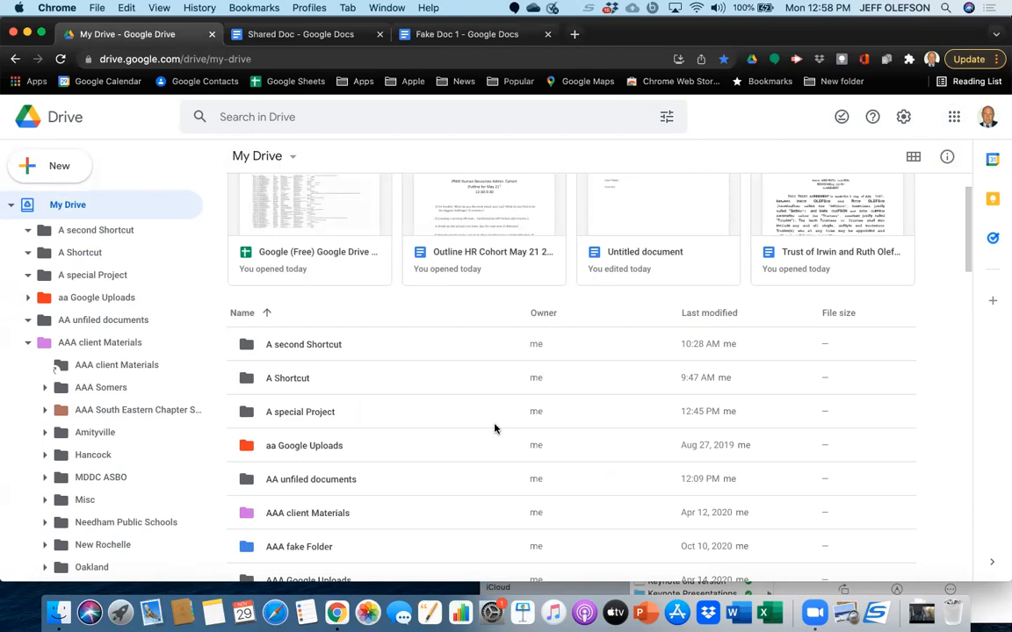
Cycle the My Drive file list through its row densities while browsing the items, ending with the roomiest spacing.
key("q")
key("q")
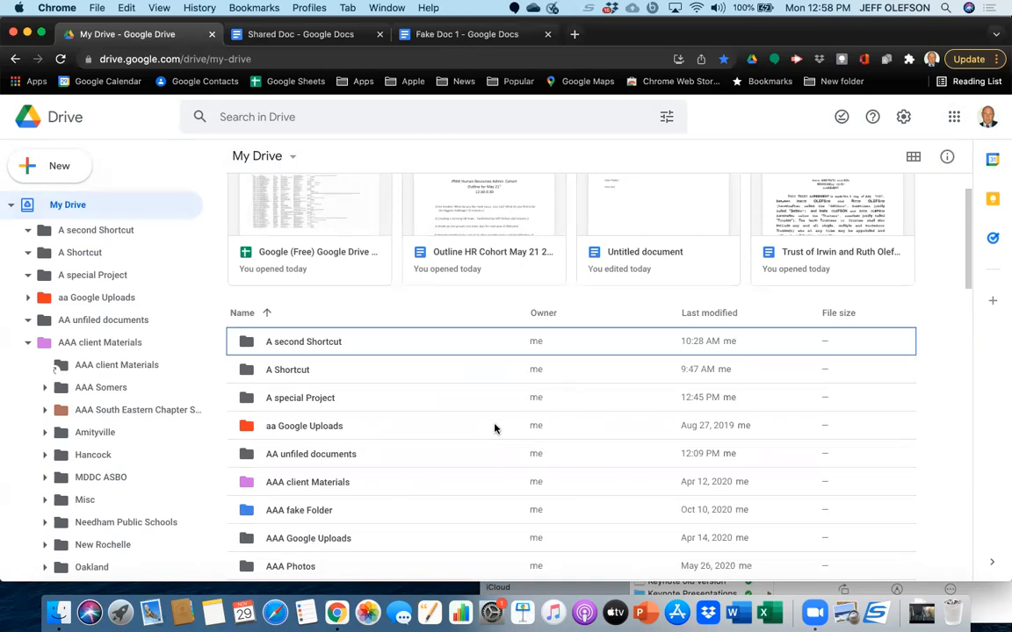
key("q")
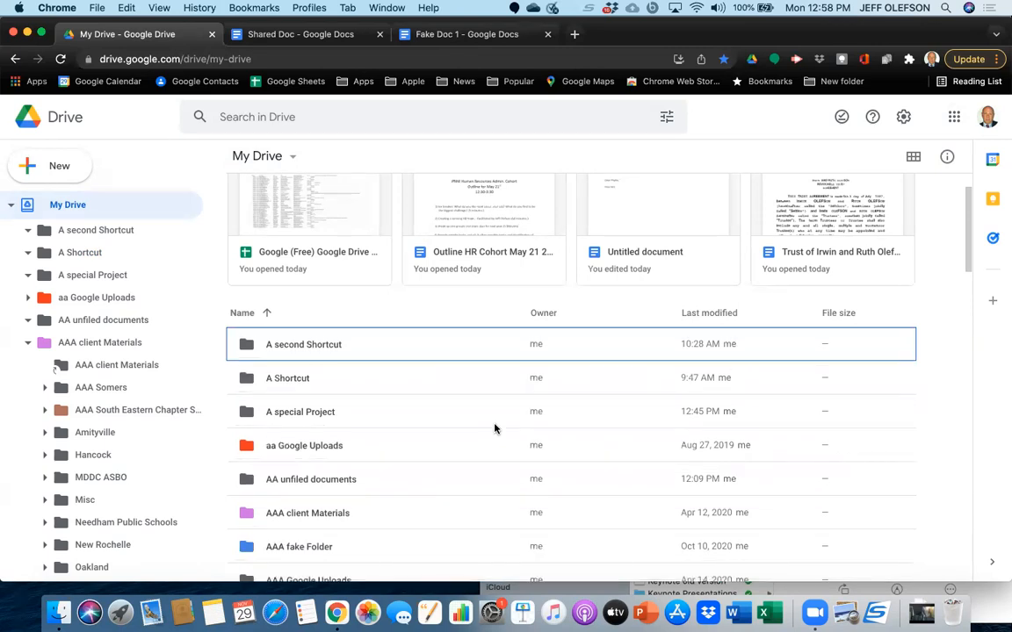
scroll(485, 500, "down", 15)
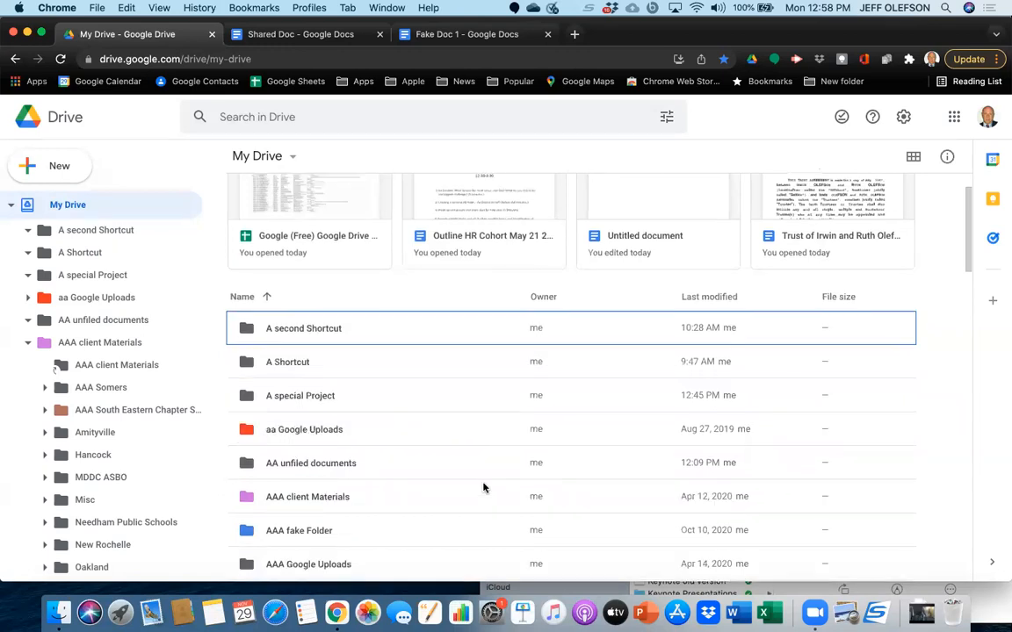
scroll(482, 487, "down", 15)
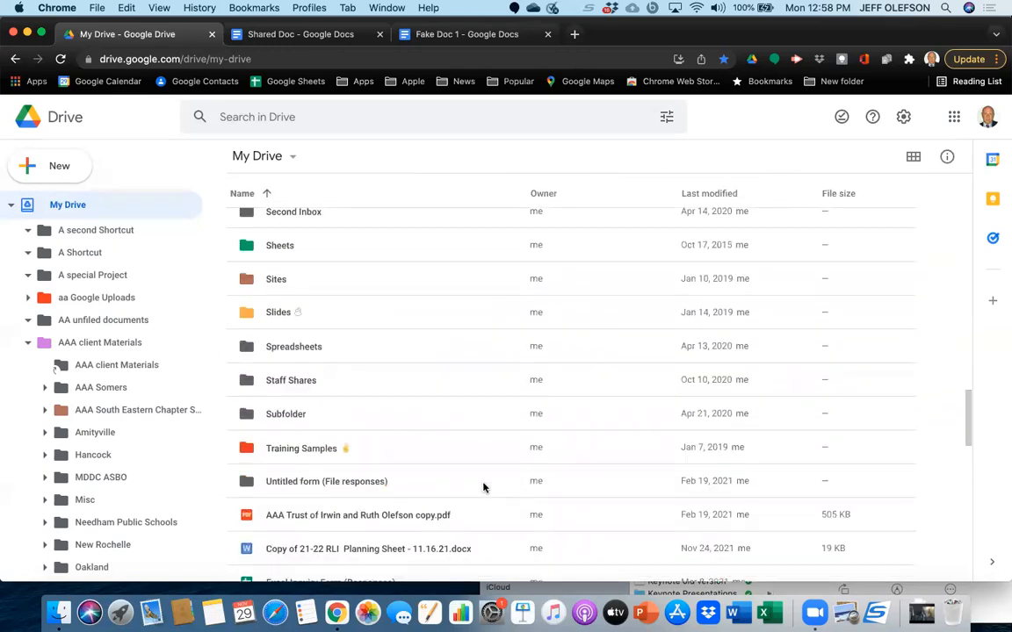
scroll(482, 488, "up", 5)
scroll(482, 487, "down", 4)
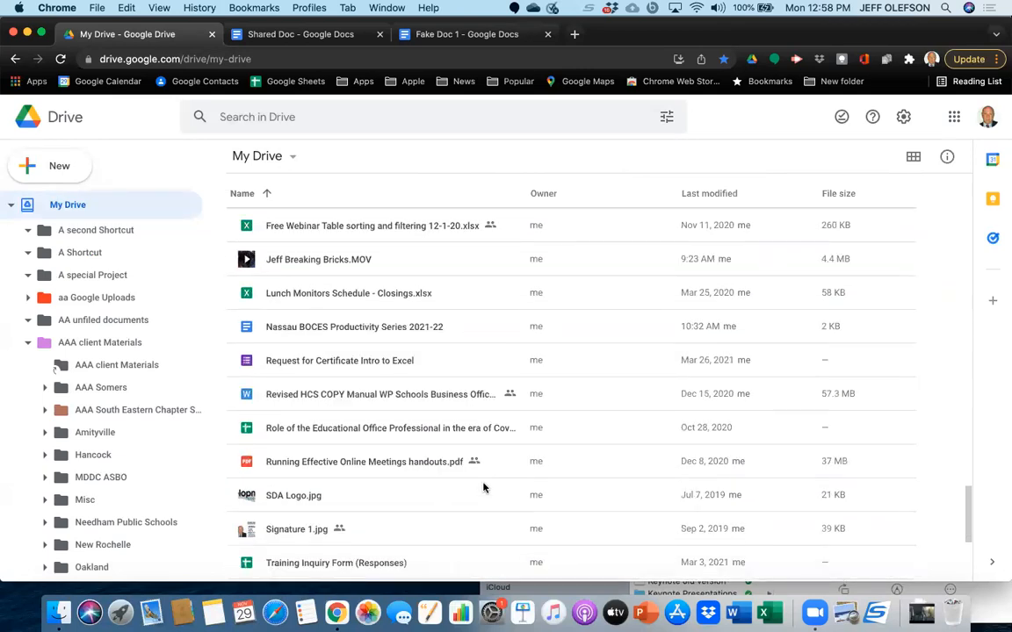
scroll(482, 487, "down", 3)
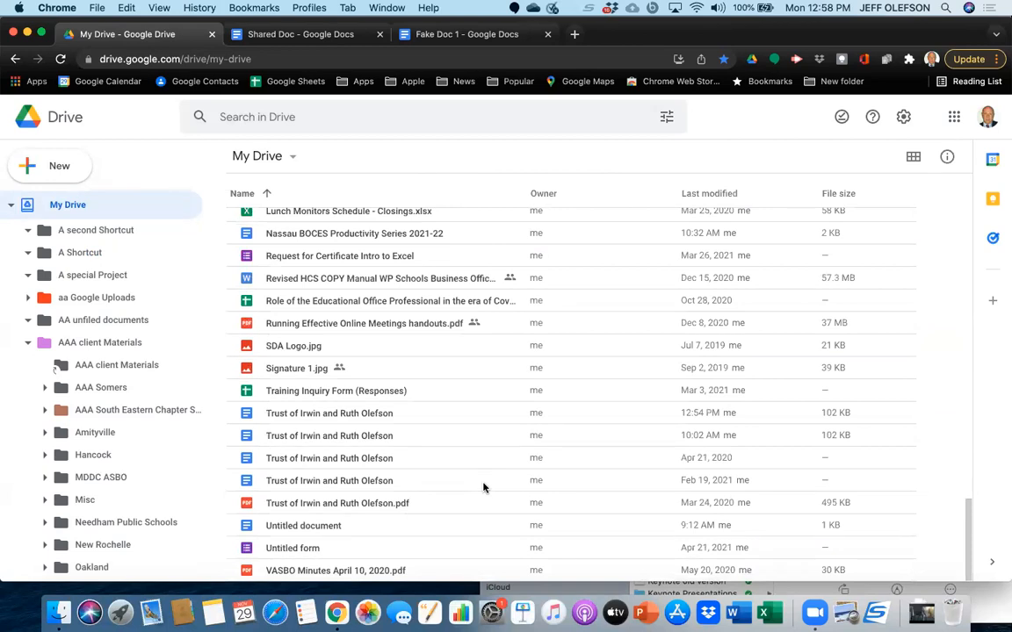
scroll(483, 488, "up", 5)
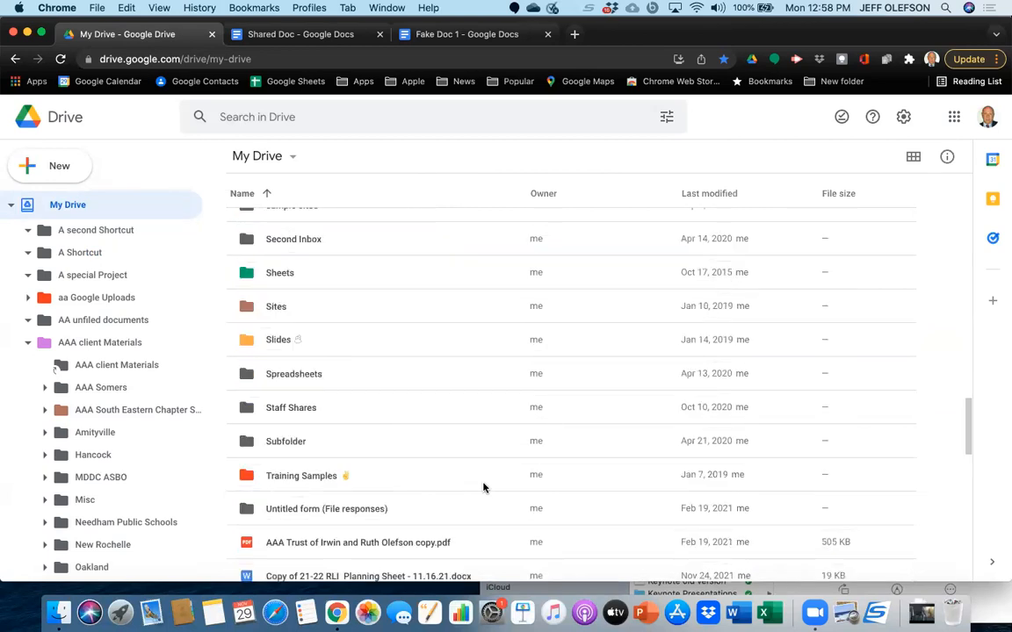
scroll(482, 488, "down", 5)
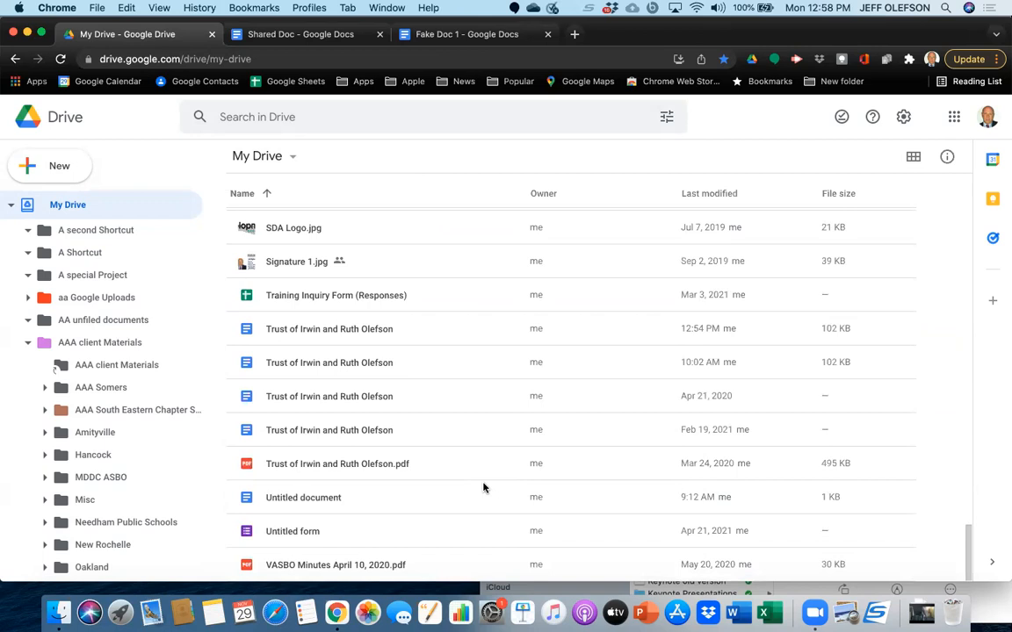
Bring up the rename dialog for the trust document modified at 12:54 PM and cancel it, twice.
left_click(381, 329)
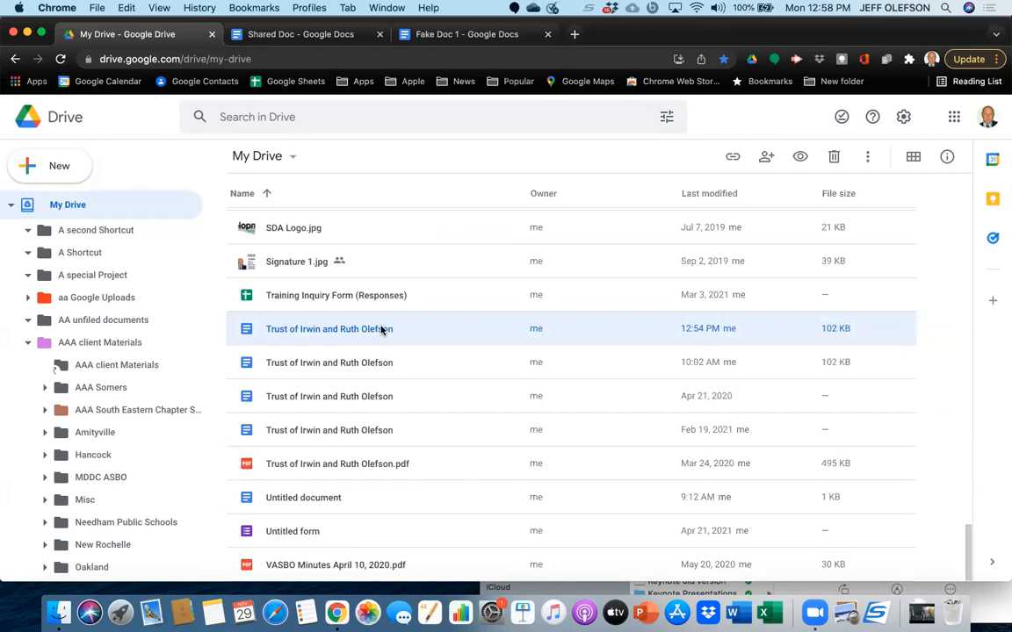
key("n")
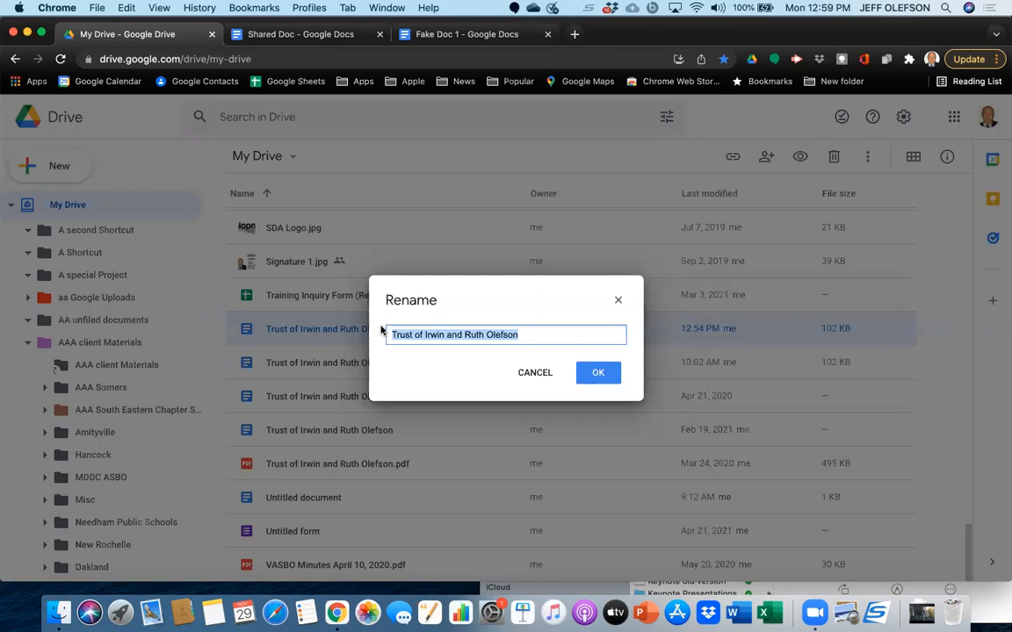
left_click(617, 300)
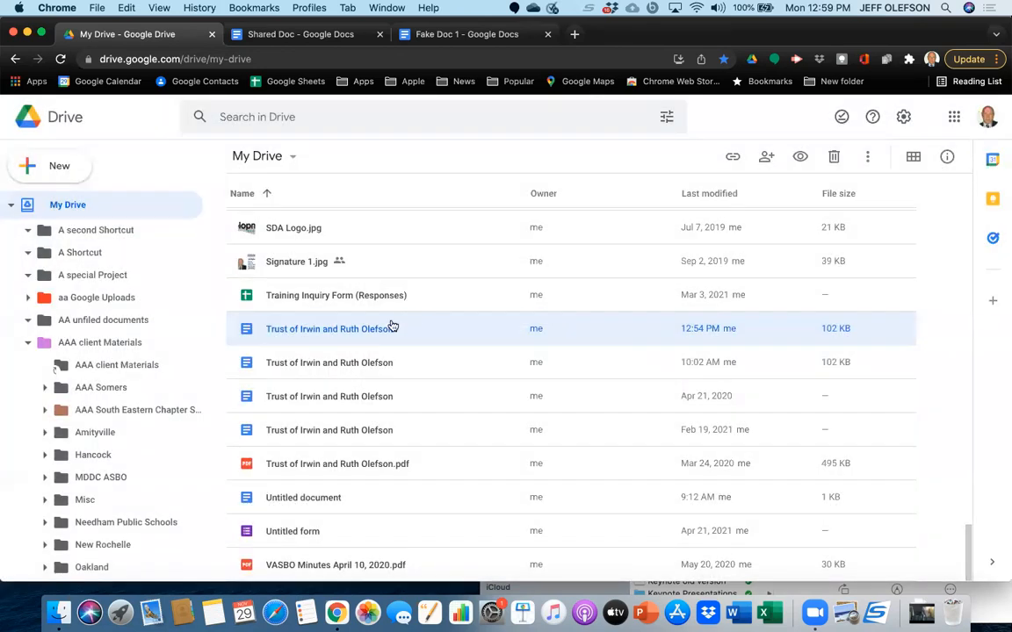
right_click(393, 327)
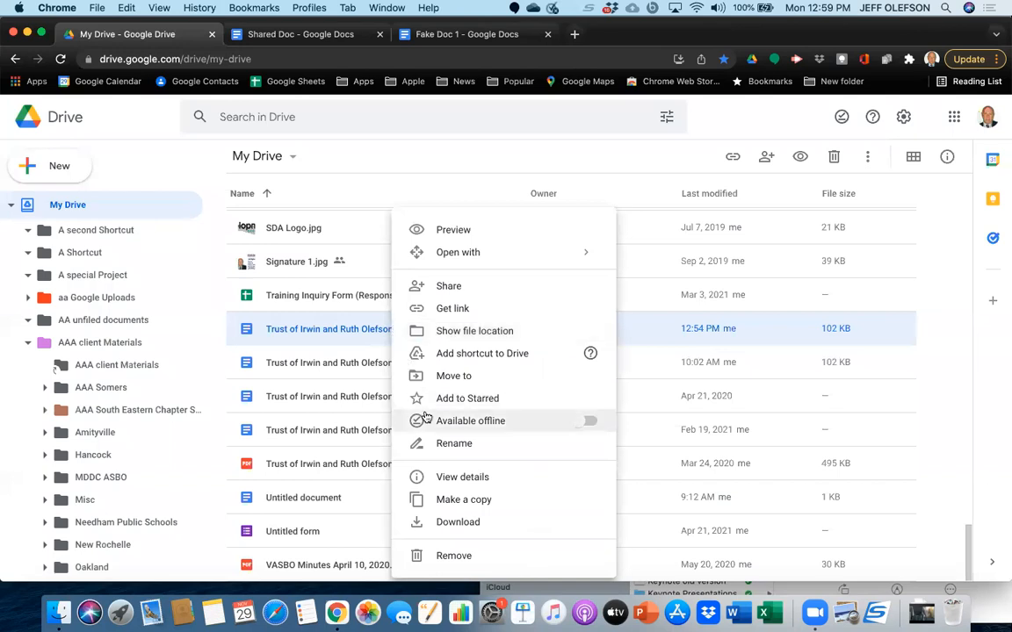
left_click(432, 445)
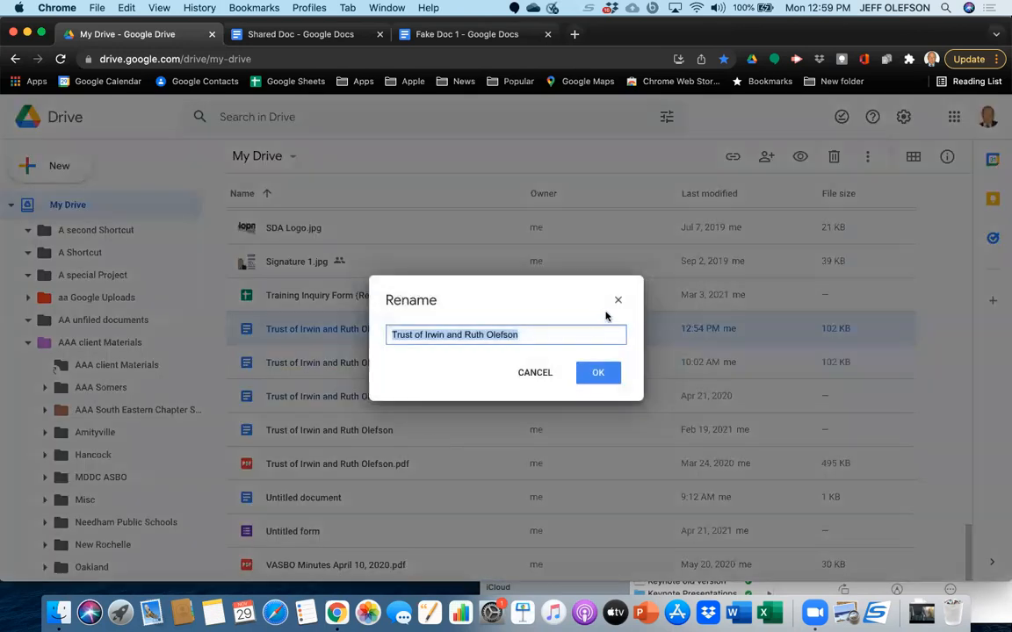
left_click(617, 300)
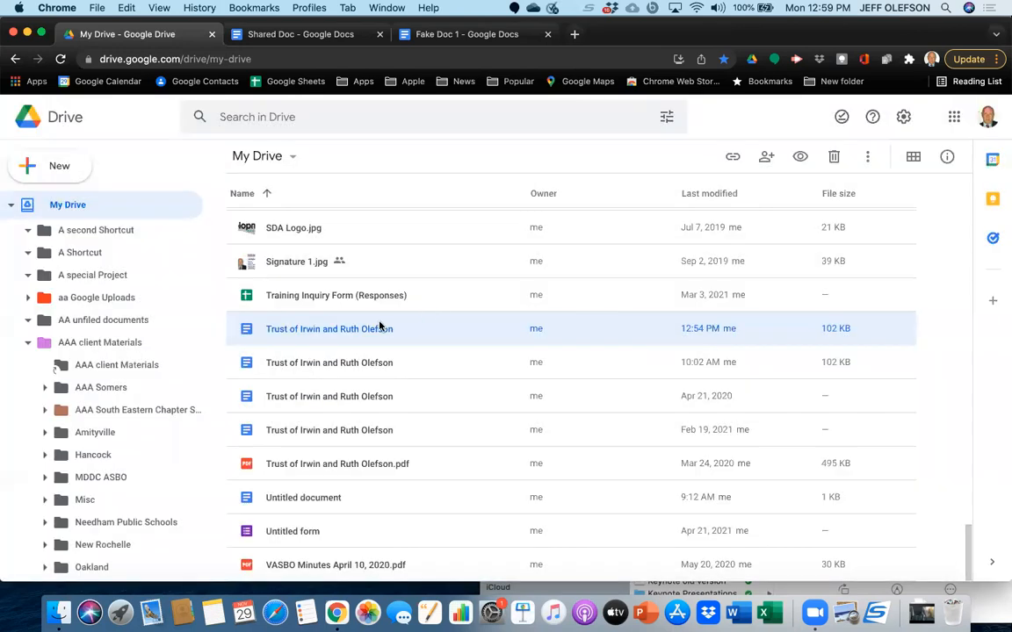
Rename the sample sites folder in My Drive to "Sample Google Sites".
scroll(333, 281, "up", 10)
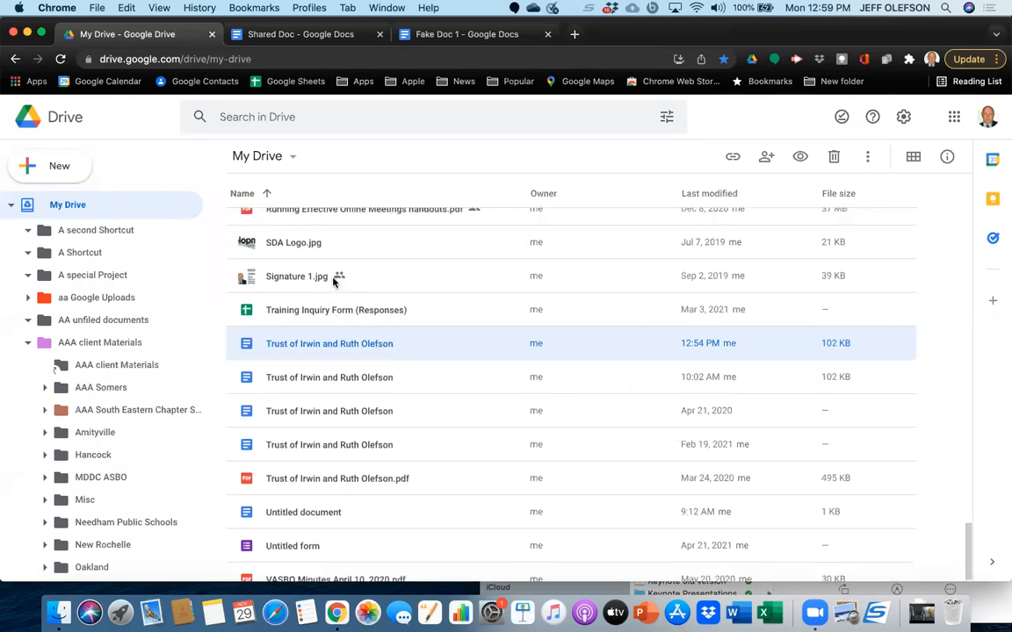
left_click(304, 313)
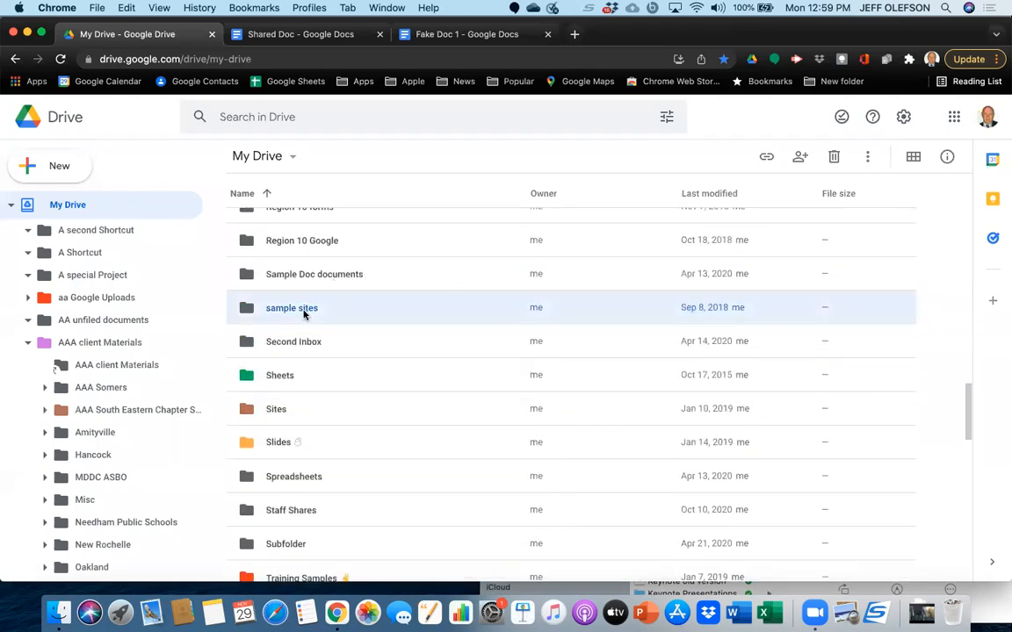
key("n")
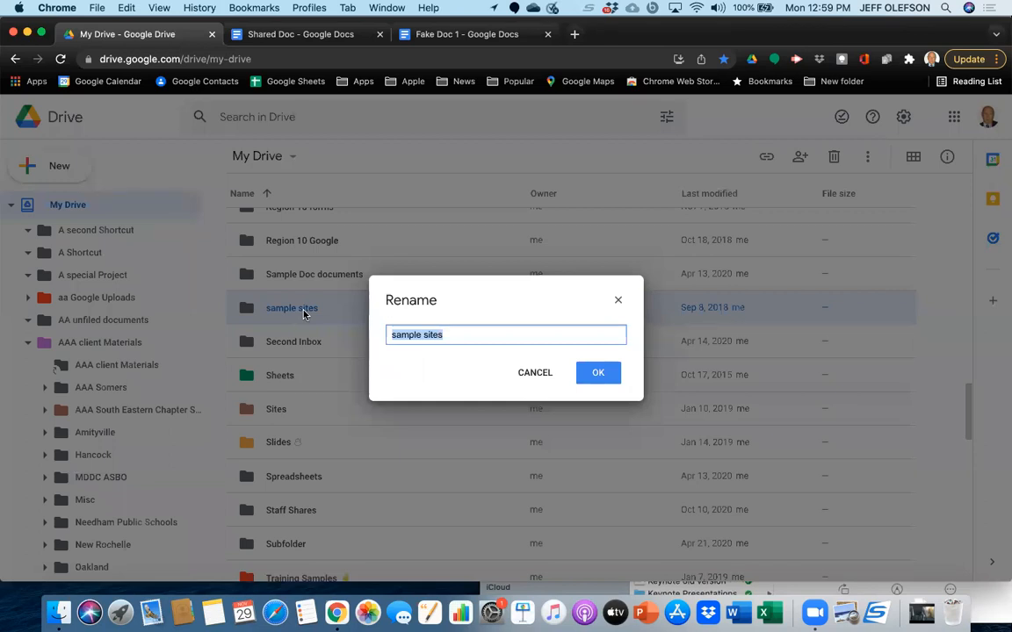
key("BackSpace")
type("Sample Google Sites")
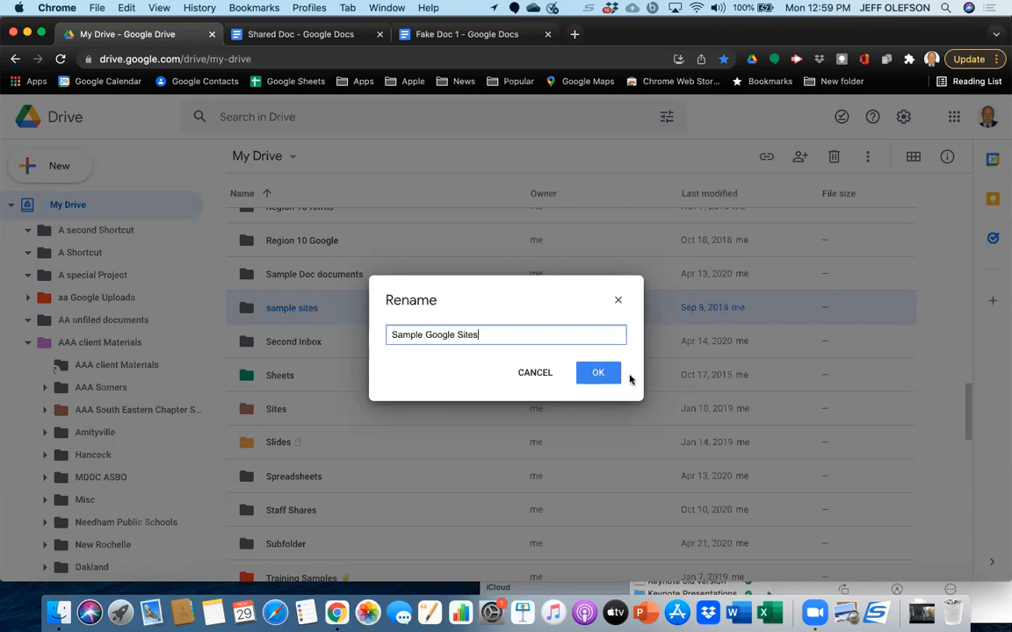
left_click(603, 377)
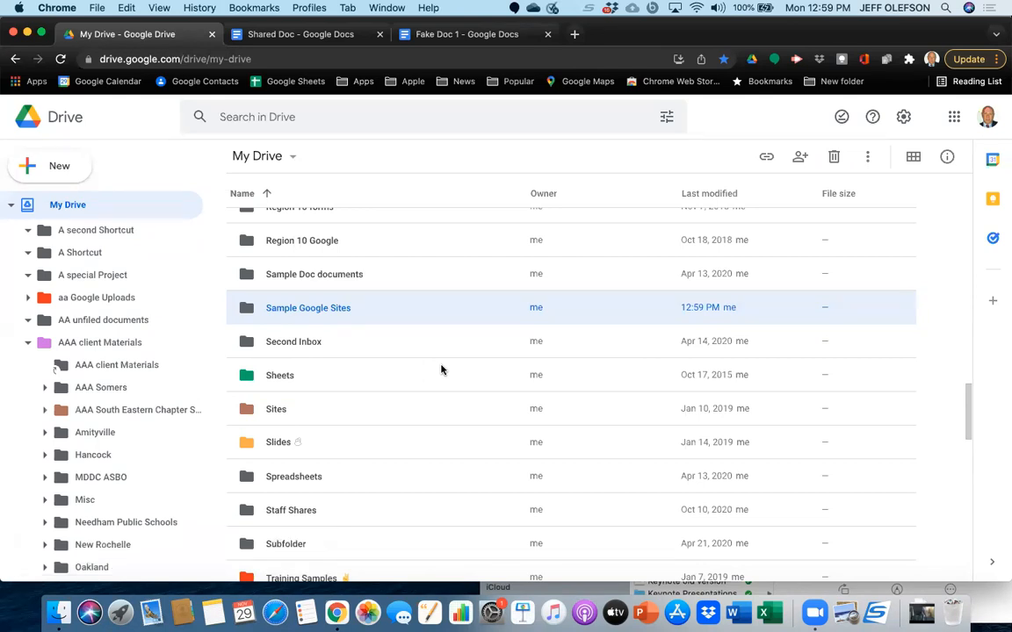
Switch My Drive to grid layout and back to list layout, browsing the folders and files in each.
key("v")
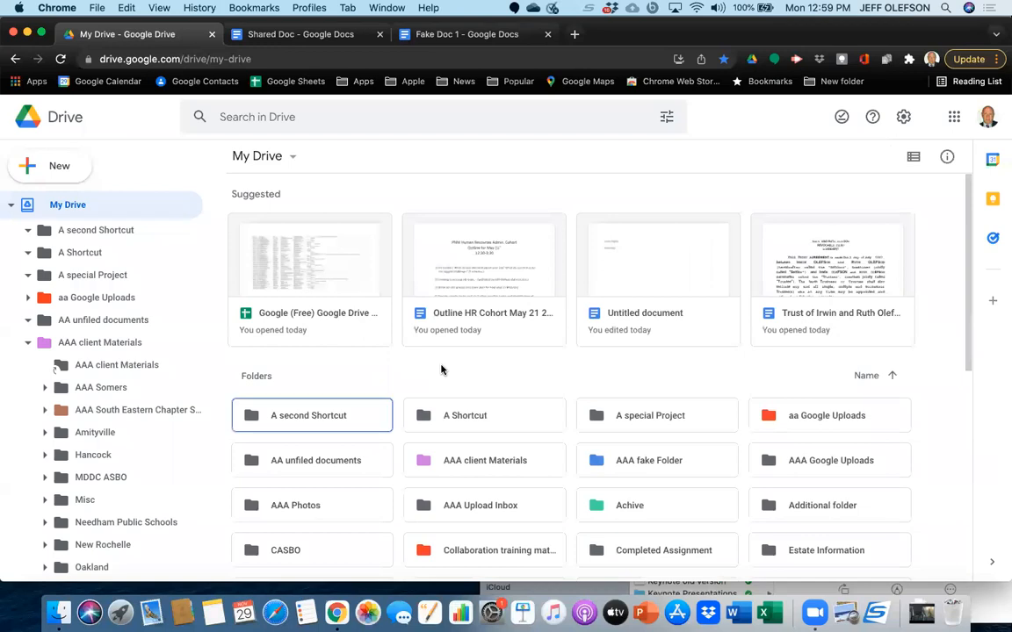
scroll(441, 369, "down", 10)
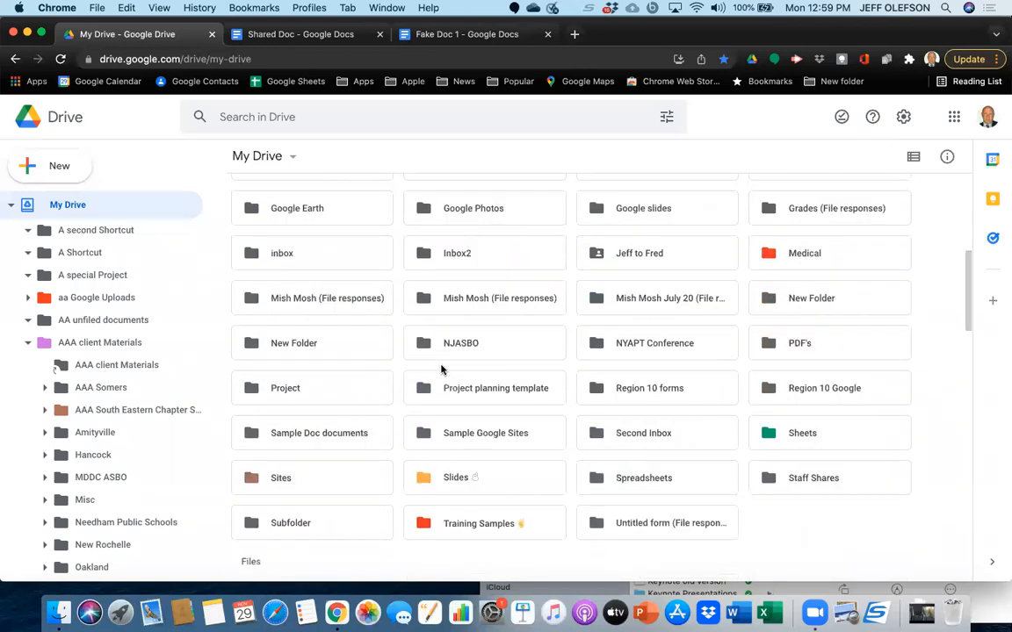
scroll(441, 370, "up", 3)
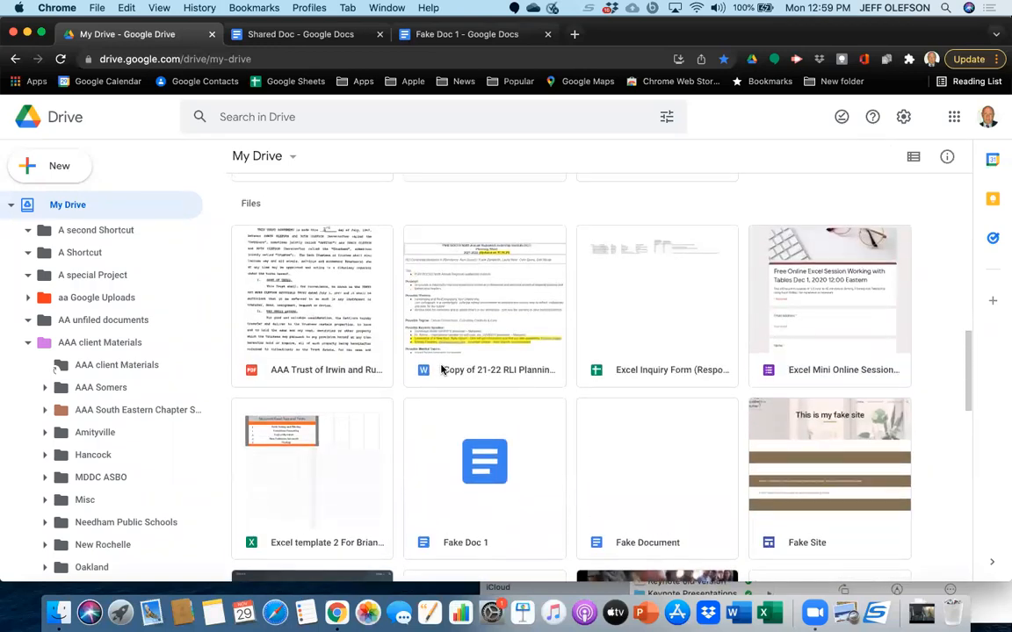
key("v")
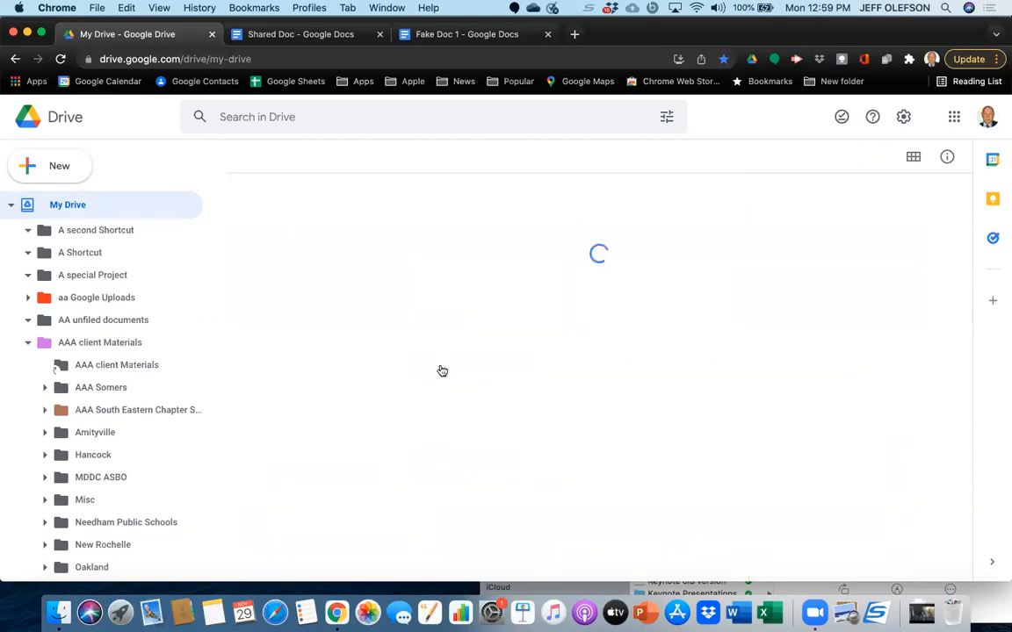
scroll(441, 369, "down", 10)
scroll(441, 370, "up", 15)
scroll(441, 369, "down", 15)
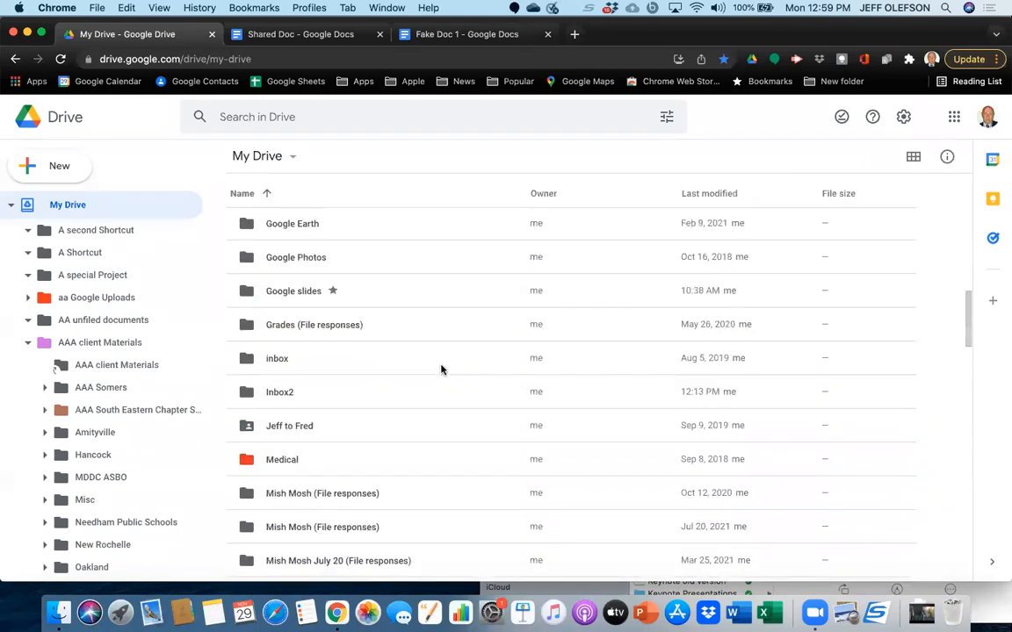
scroll(441, 370, "down", 10)
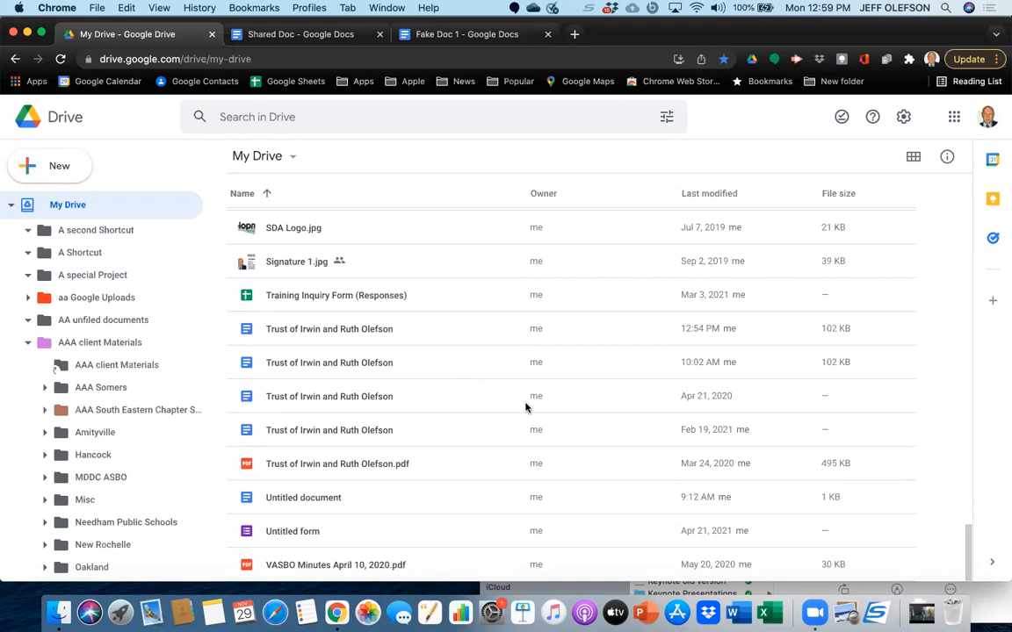
Bring up the keyboard shortcuts reference, look through the selection shortcuts, and dismiss it.
key("shift+slash")
scroll(524, 406, "down", 10)
scroll(459, 360, "up", 10)
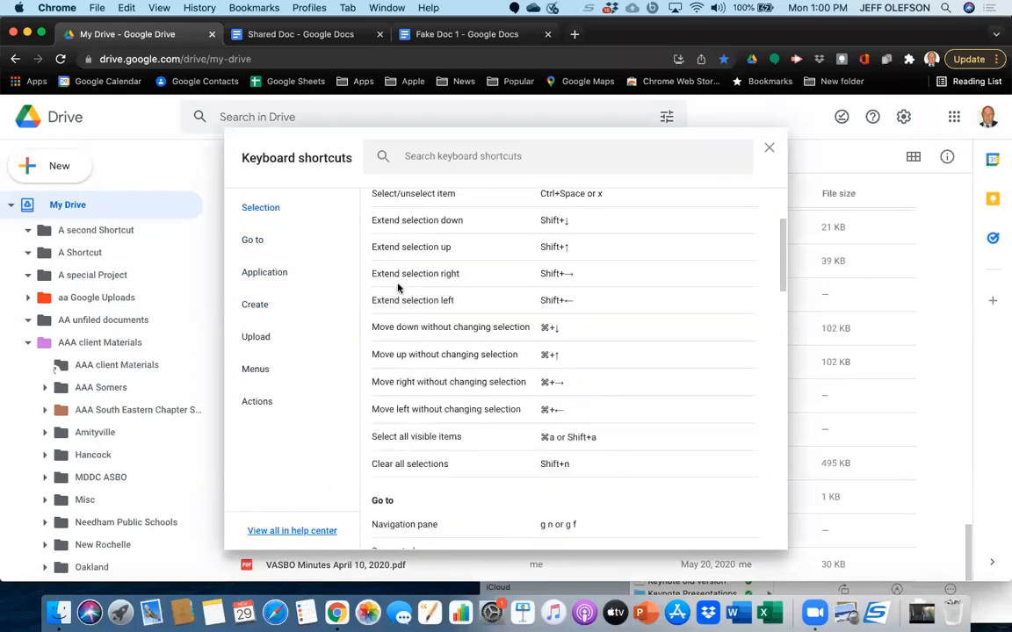
left_click(769, 148)
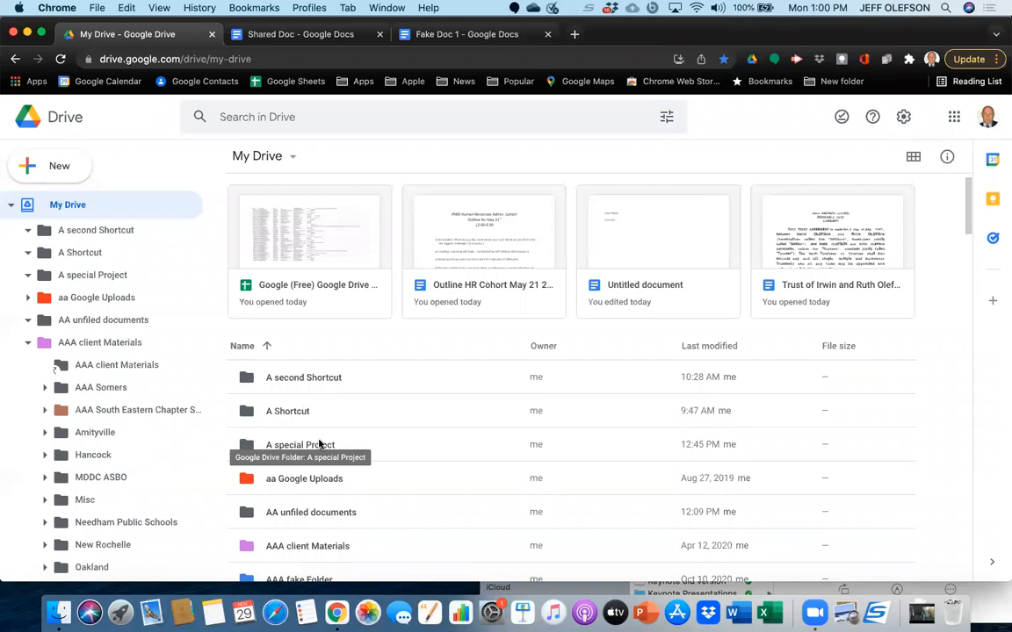
Tighten the row density of the My Drive file list and browse down through the folders and files.
key("q")
key("q")
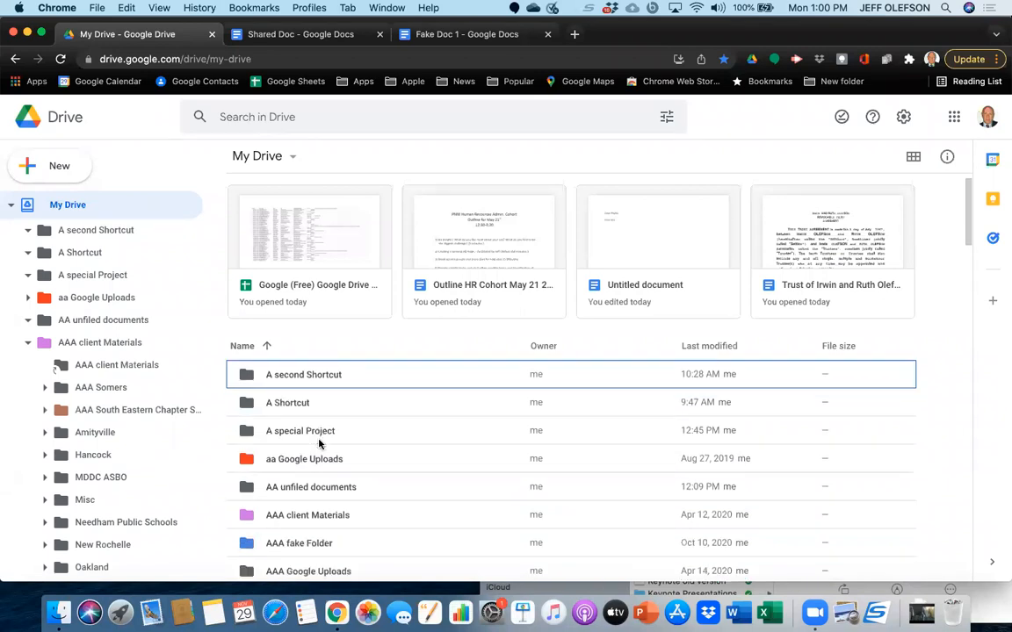
scroll(377, 453, "down", 4)
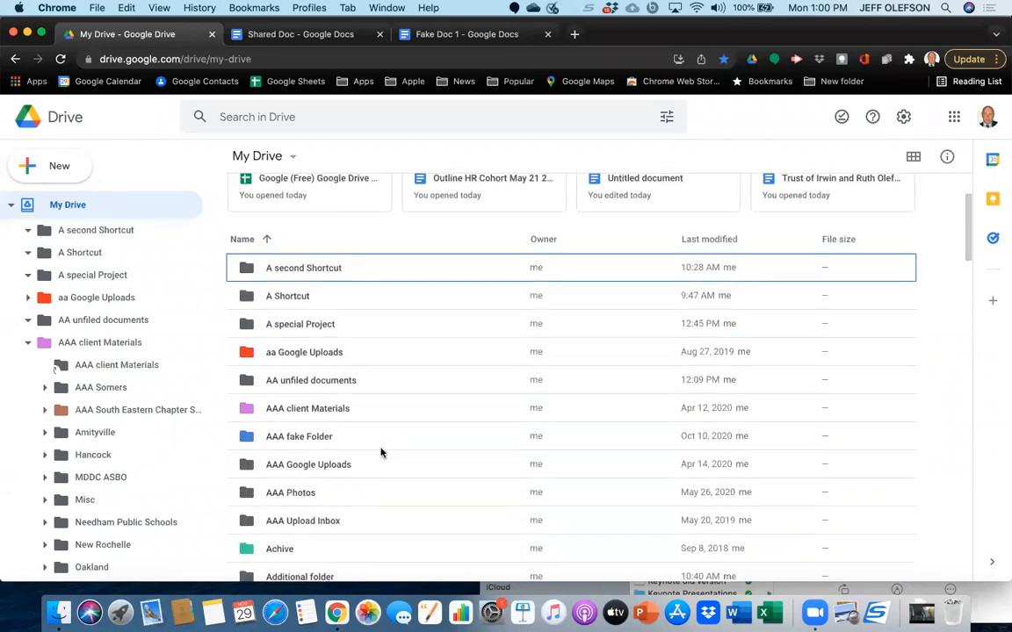
scroll(370, 488, "down", 10)
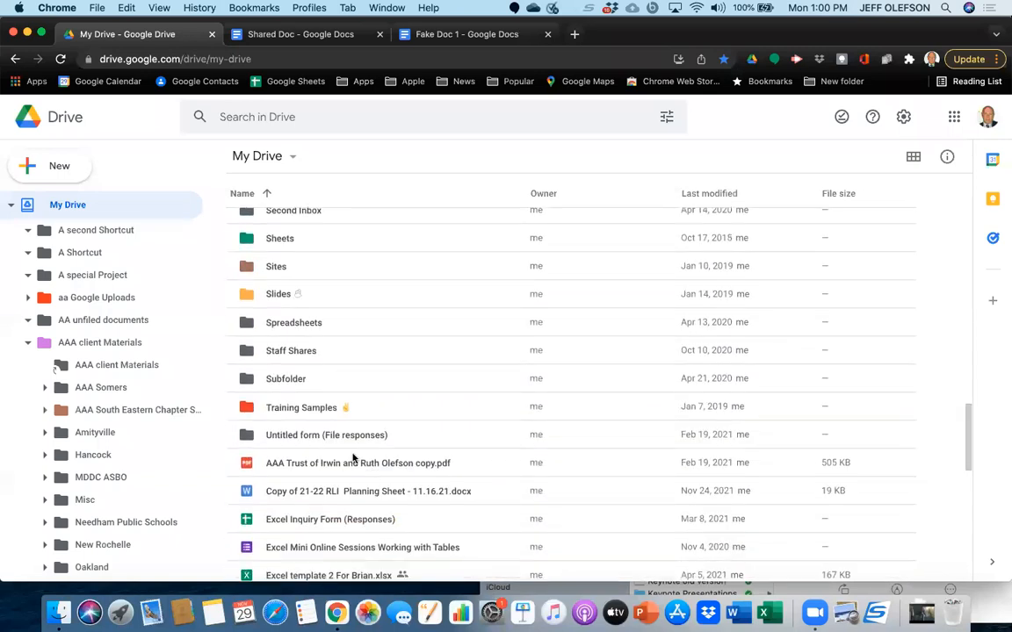
Select the Excel Inquiry Form (Responses) file in My Drive, bring up its sharing and rename dialogs in turn, and dismiss each without making changes.
scroll(347, 439, "down", 3)
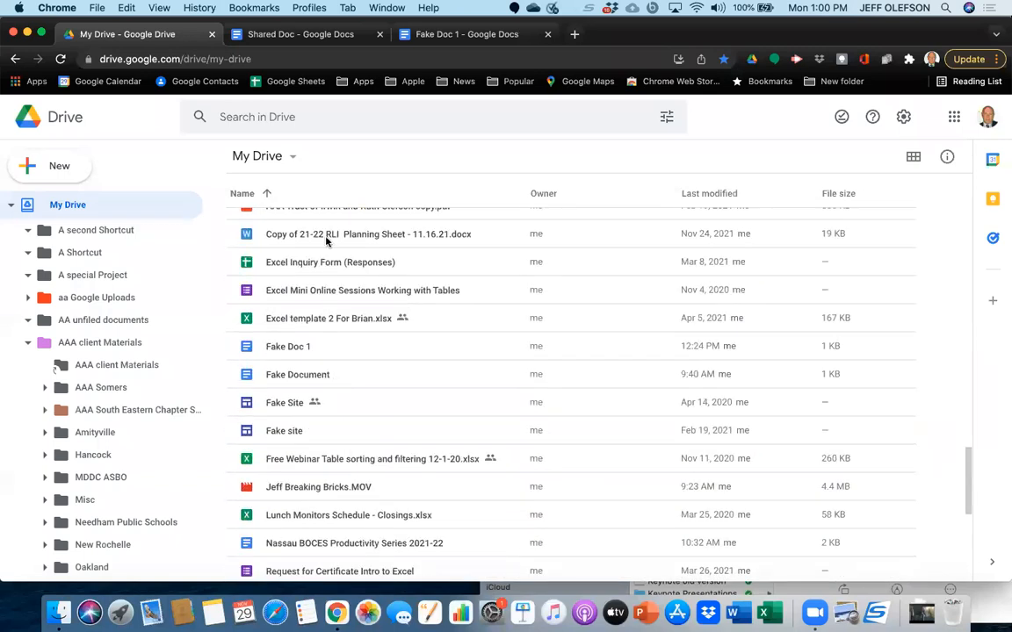
left_click(326, 274)
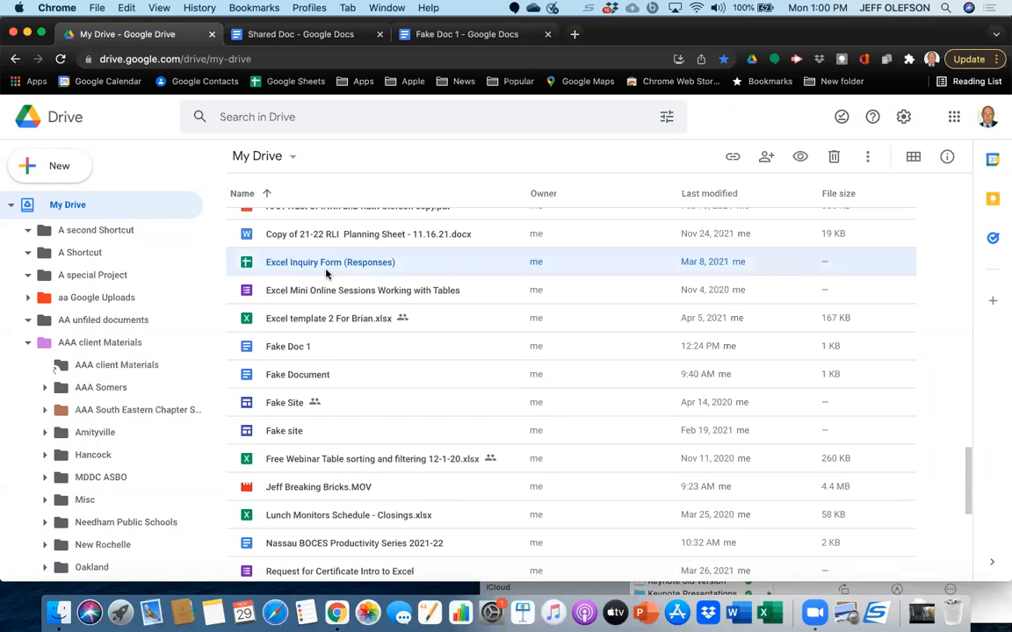
key("period")
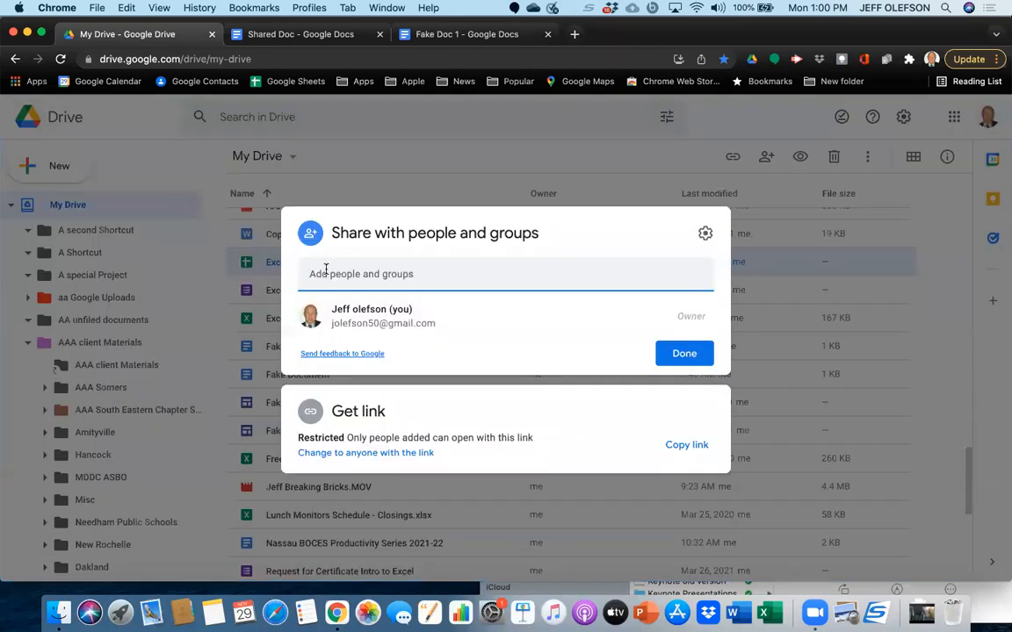
key("Escape")
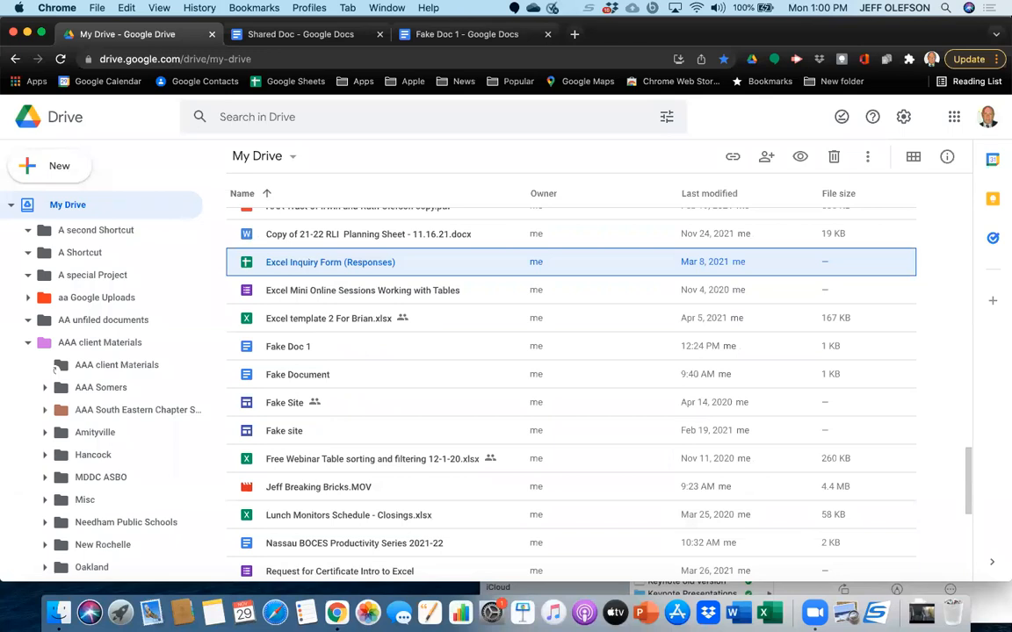
key("n")
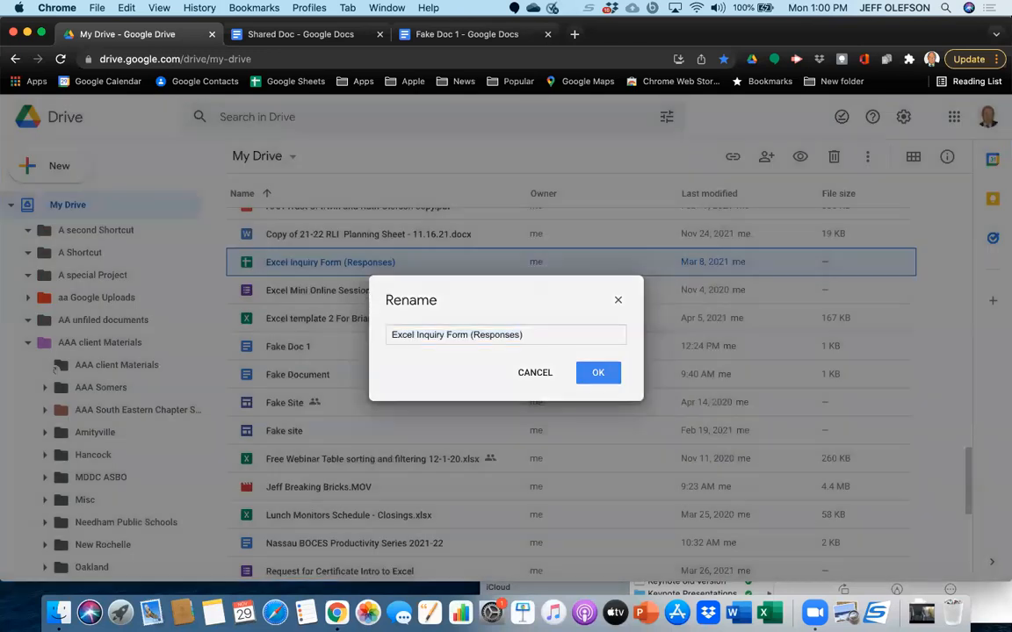
key("Escape")
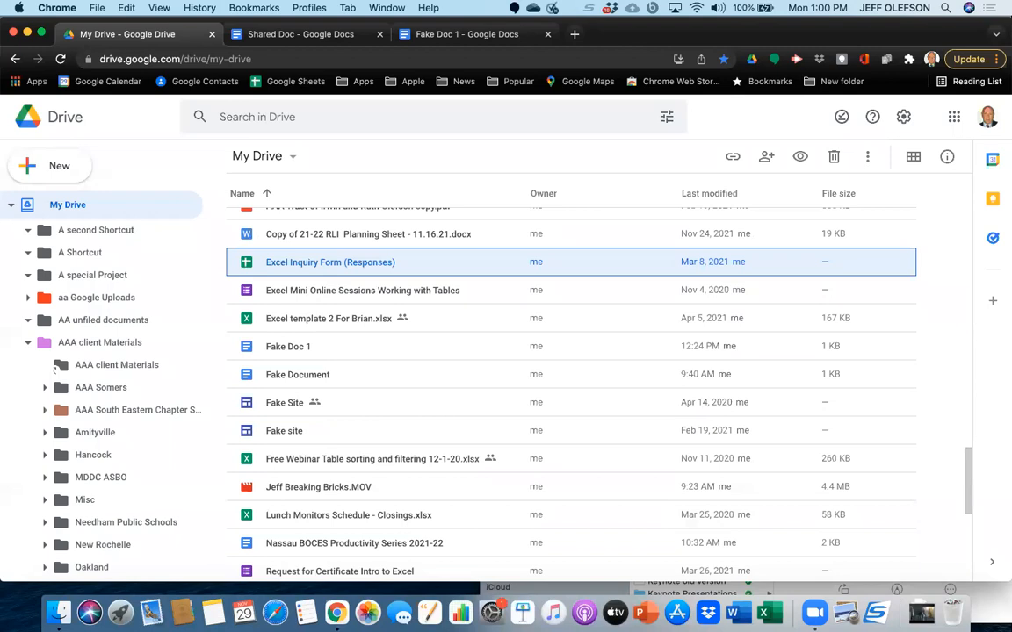